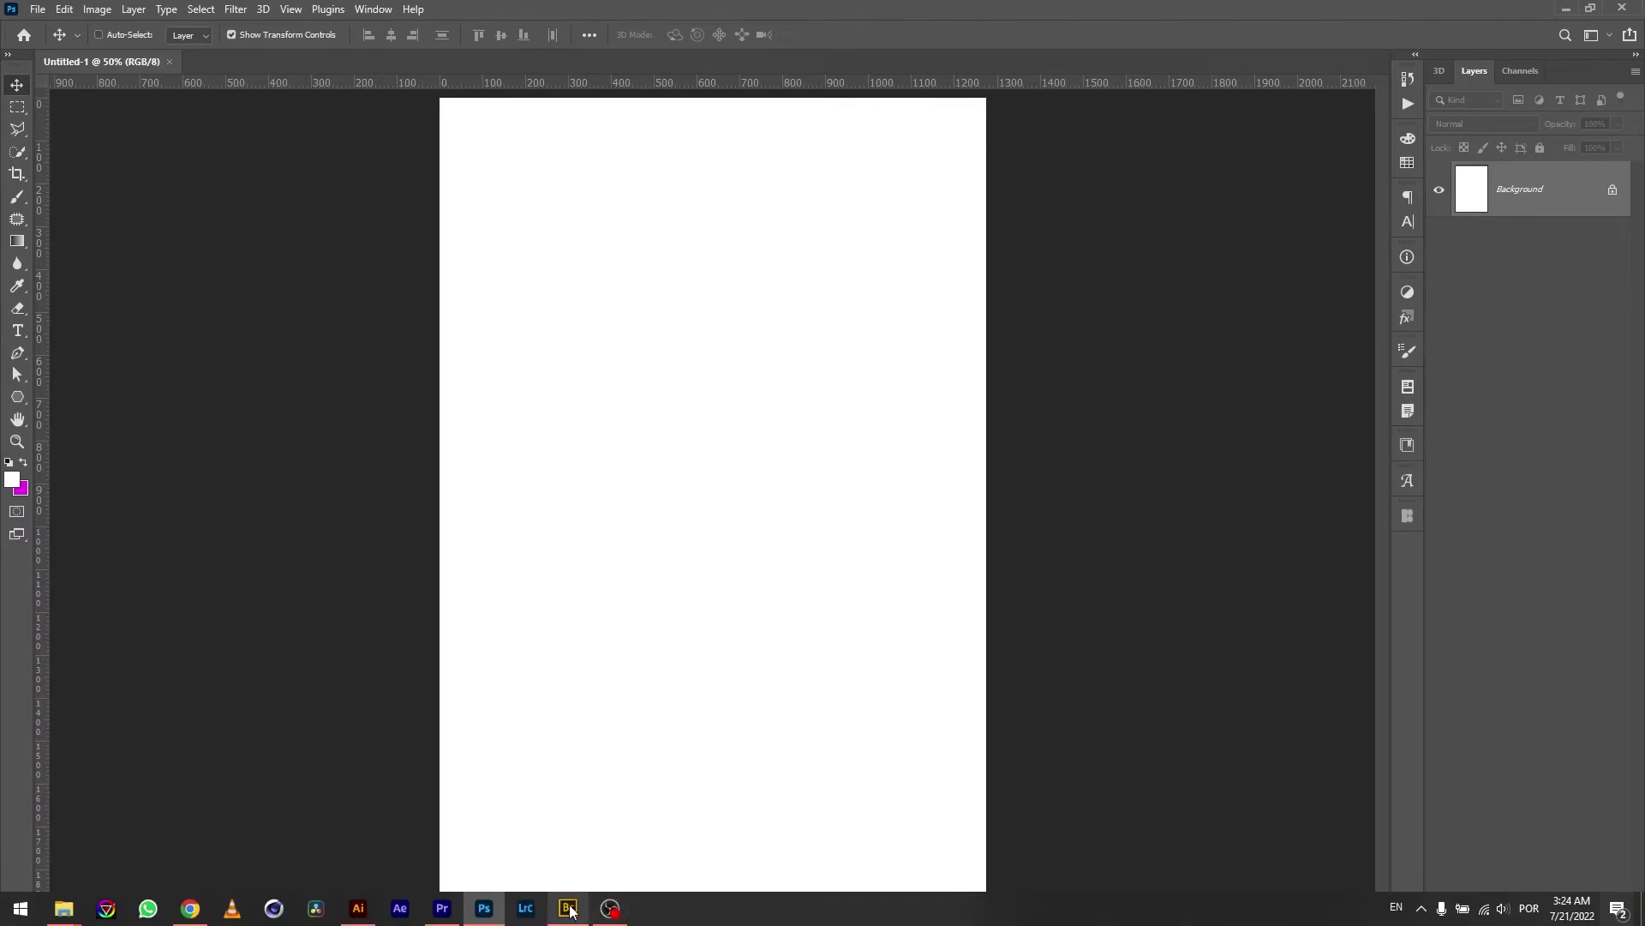
# Place the three Messi cutout PNGs from the Messi folder in Bridge into the blank Photoshop document.
pyautogui.click(569, 908)
pyautogui.click(1027, 457)
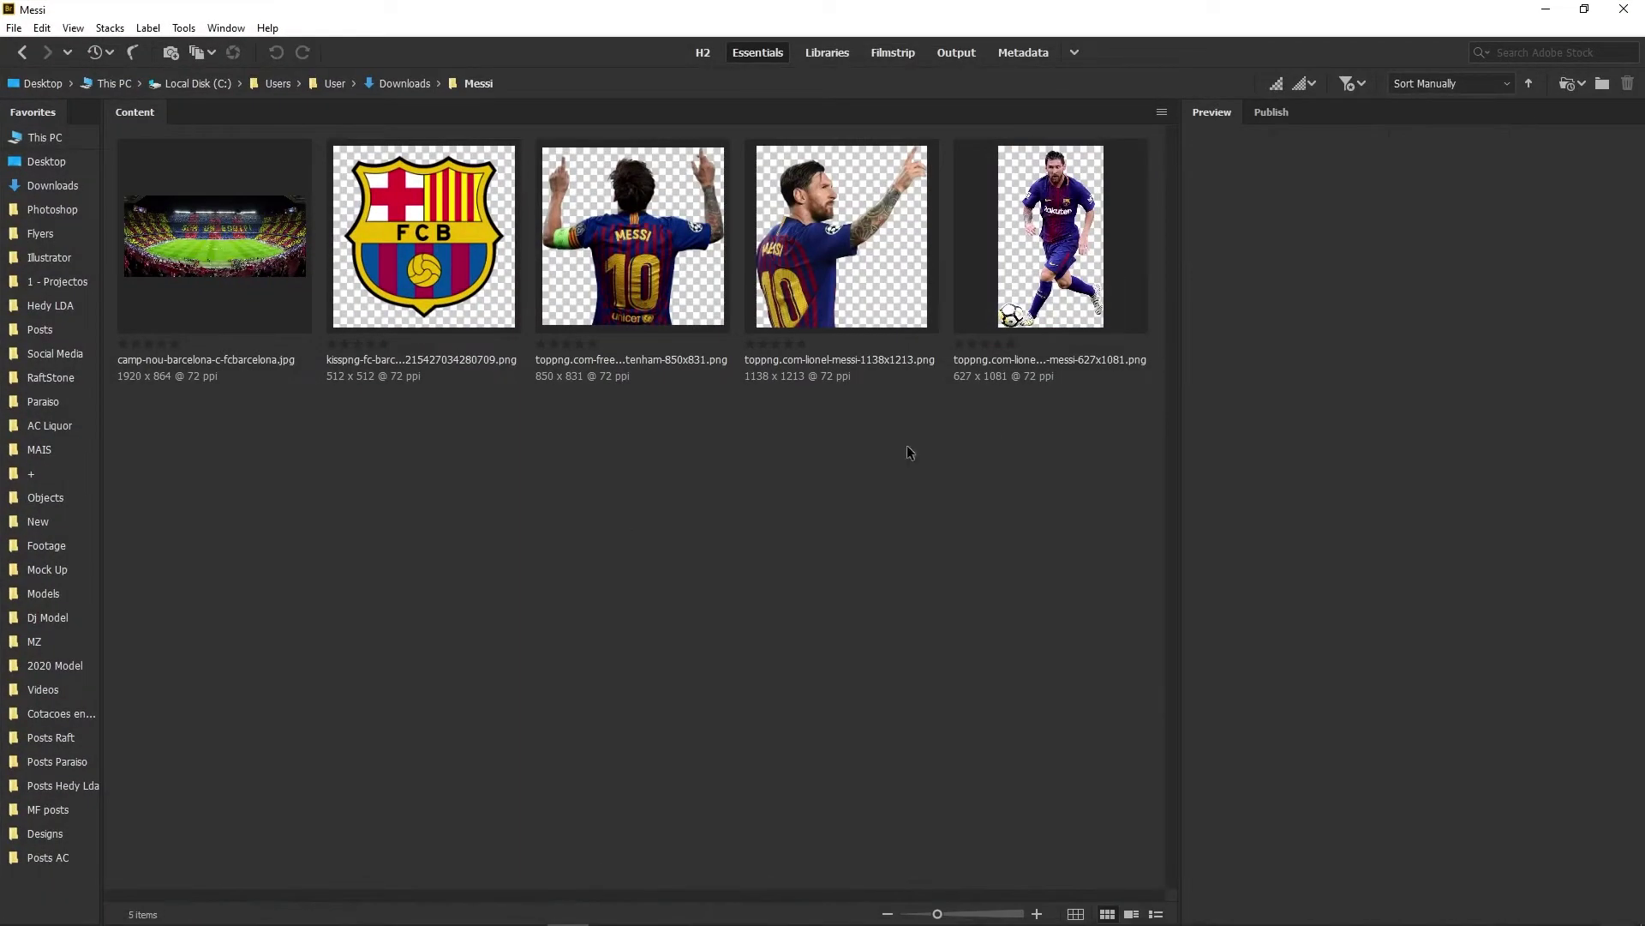
pyautogui.moveTo(625, 390); pyautogui.dragTo(1066, 150)
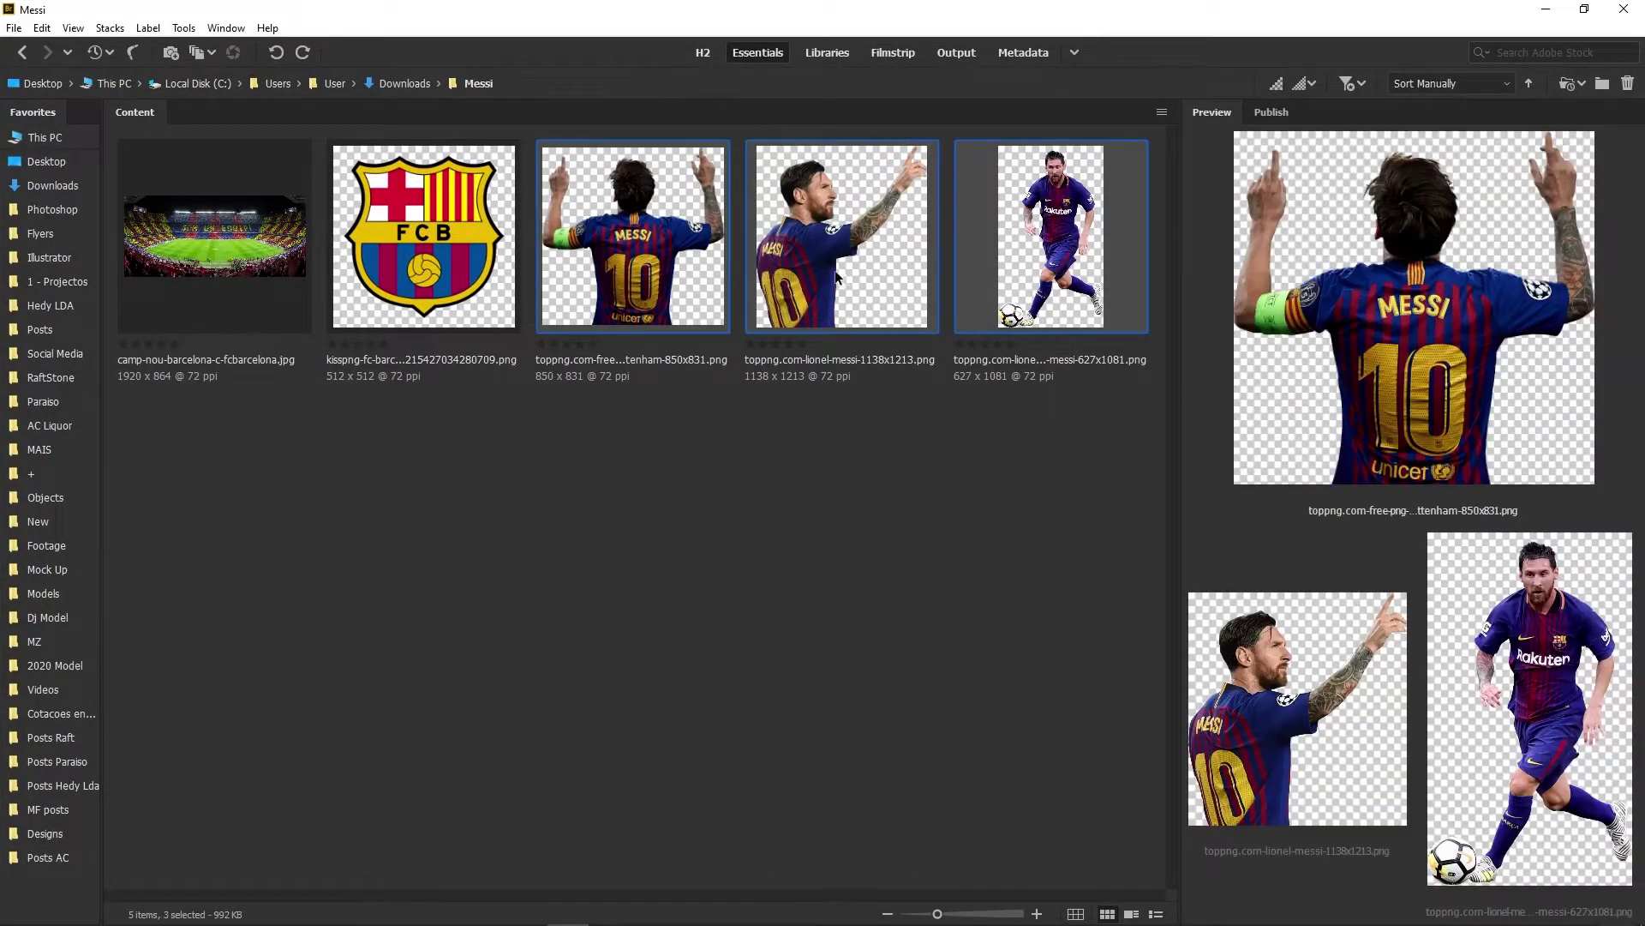
pyautogui.moveTo(801, 266); pyautogui.dragTo(656, 617)
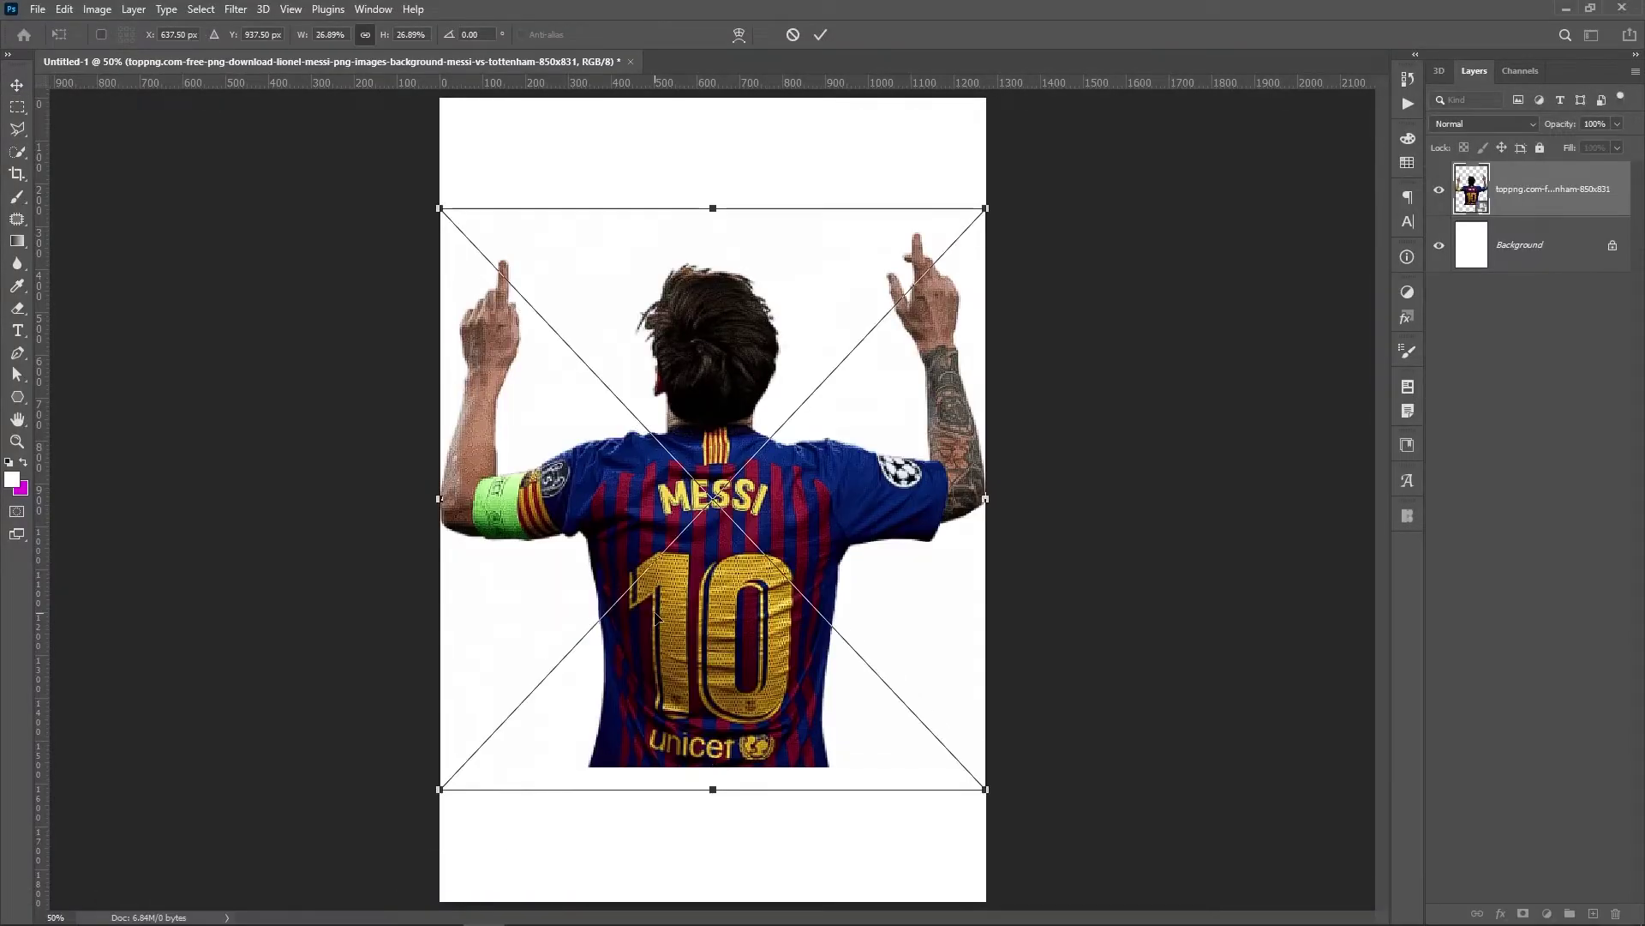
pyautogui.press('Return')
pyautogui.press('Return')
pyautogui.press('Return')
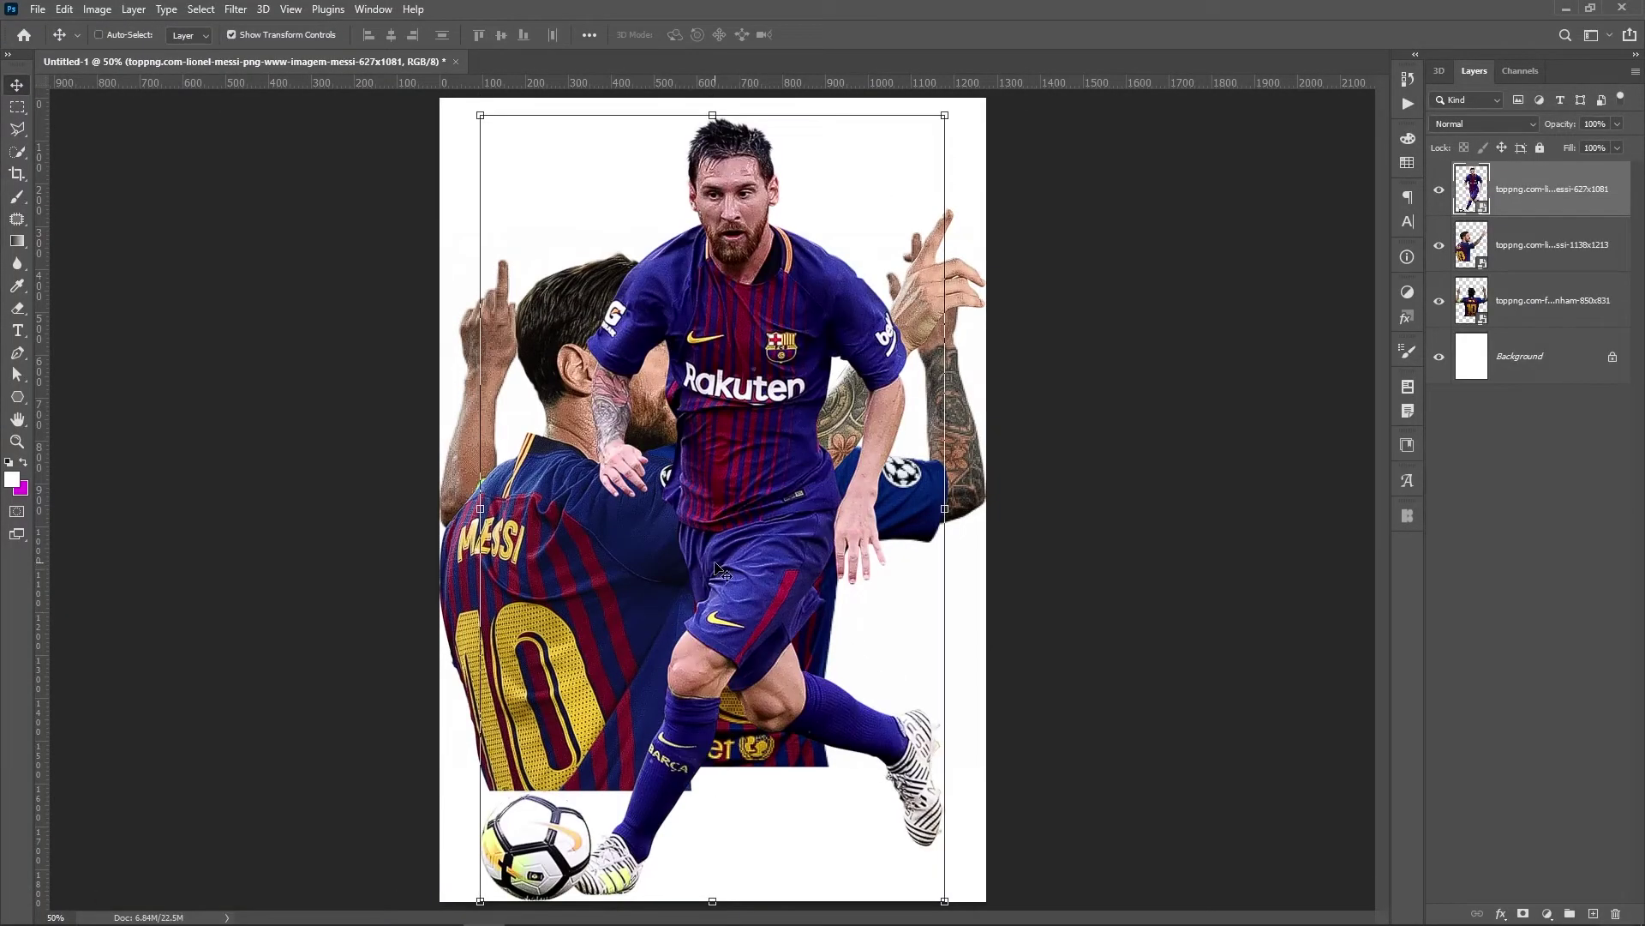
# Hide the running player cutout, then scale the other two cutouts together to about 63% in the page's upper half.
pyautogui.click(1440, 190)
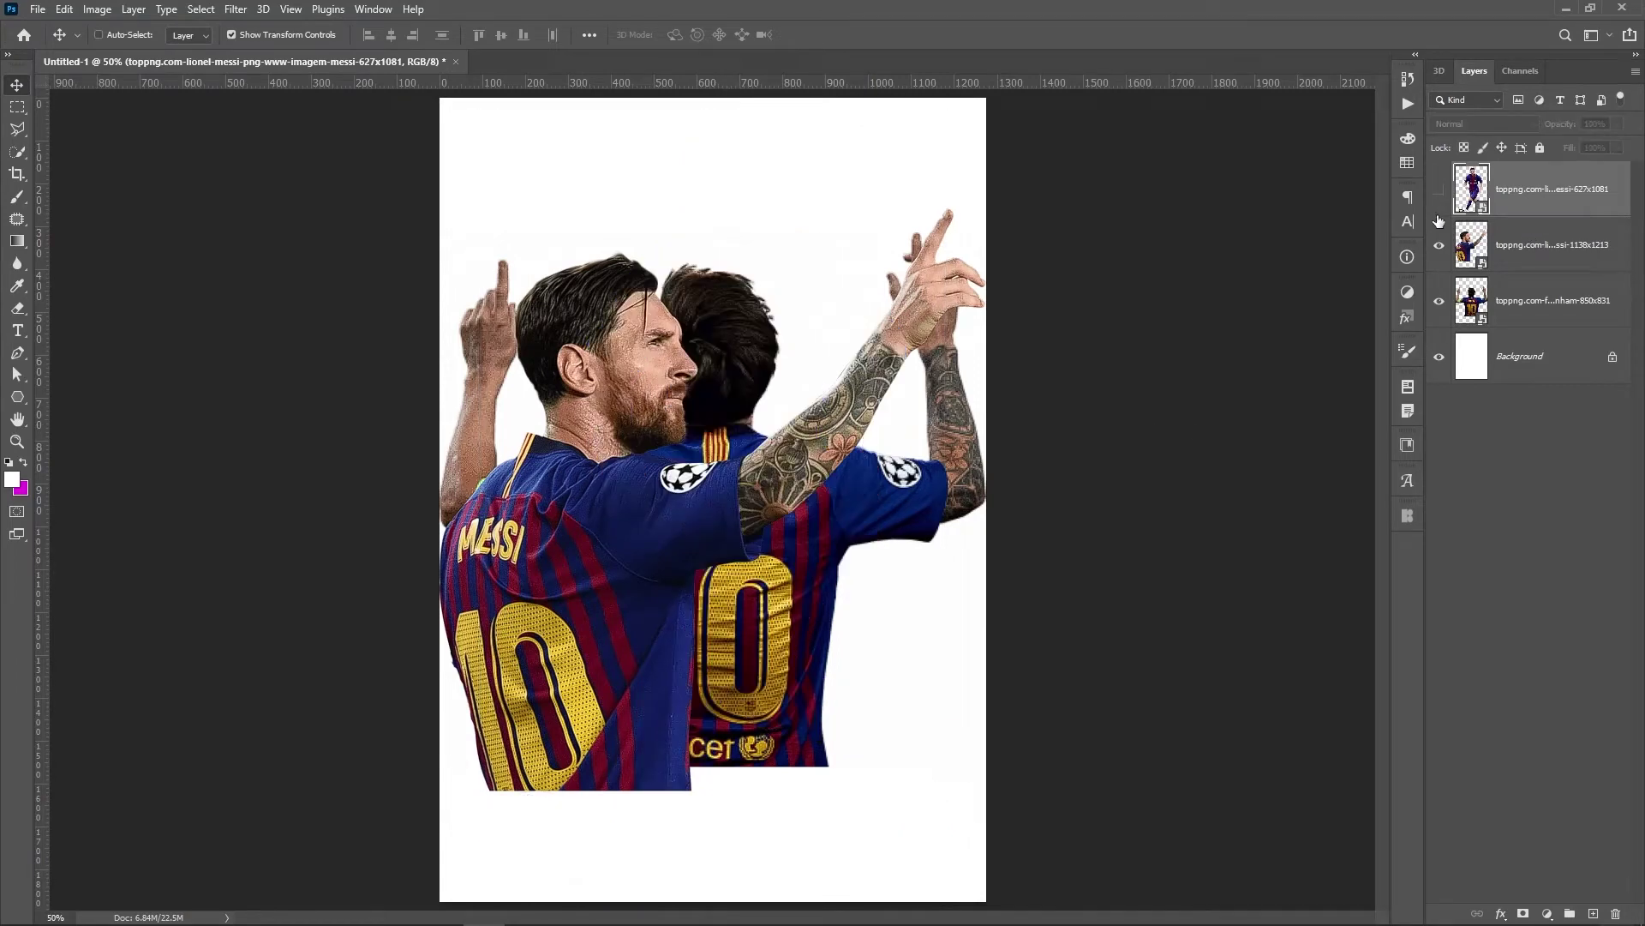
pyautogui.click(1528, 251)
pyautogui.keyDown('ctrl'); pyautogui.click(1529, 303); pyautogui.keyUp('ctrl')
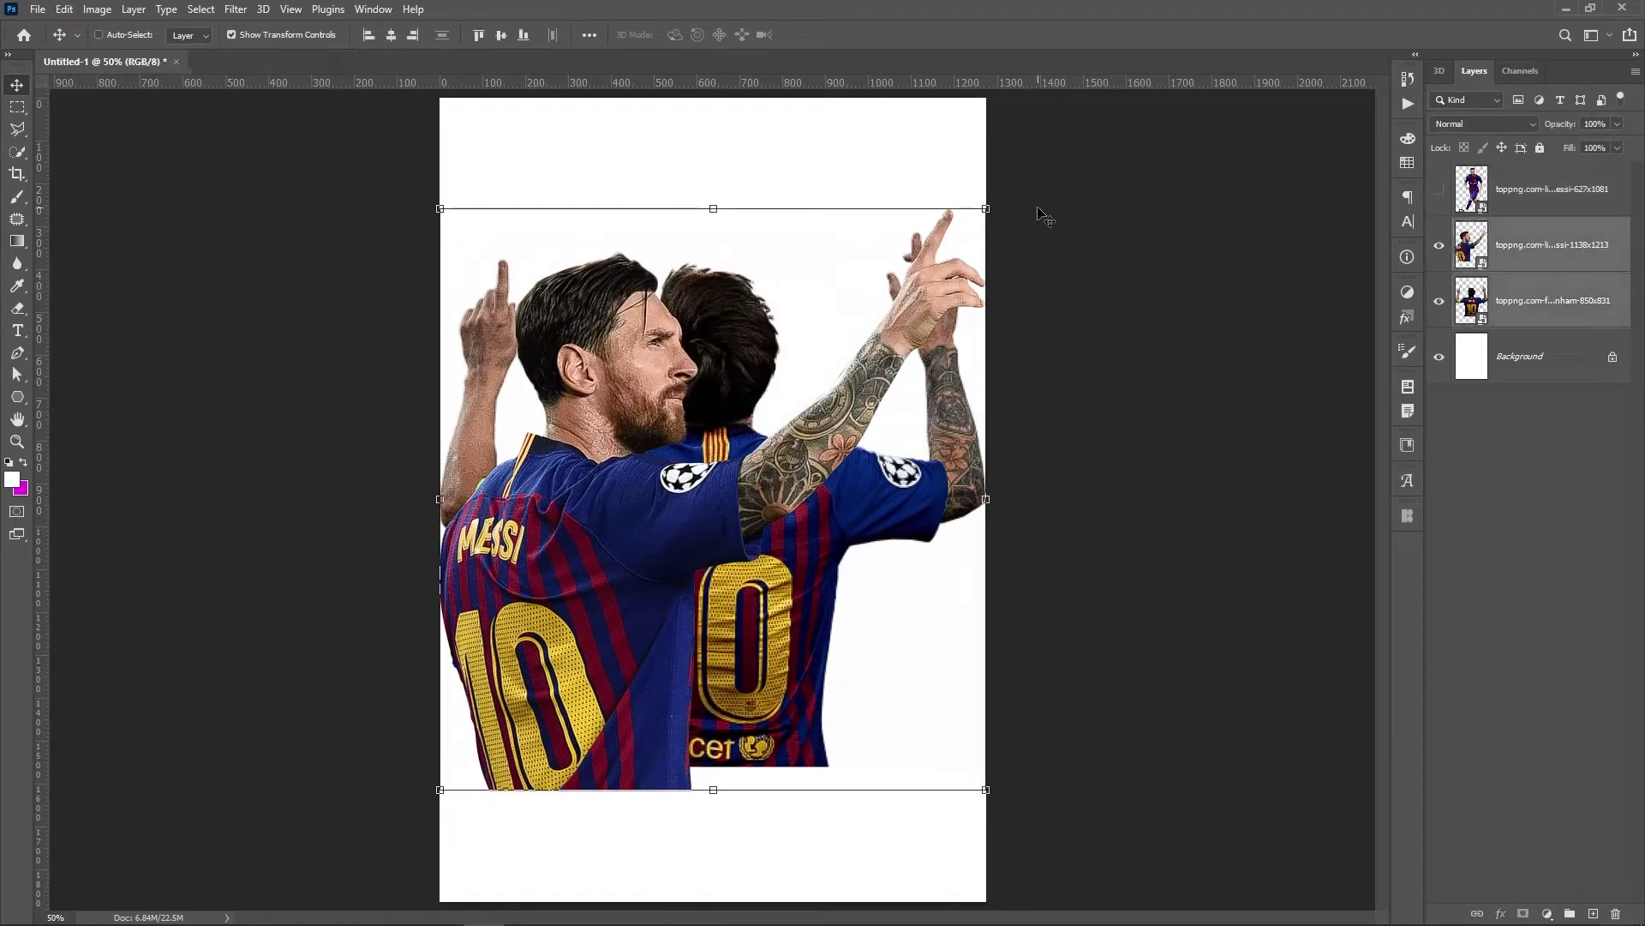
pyautogui.moveTo(979, 209); pyautogui.dragTo(884, 316)
pyautogui.moveTo(810, 399); pyautogui.dragTo(838, 278)
pyautogui.press('Return')
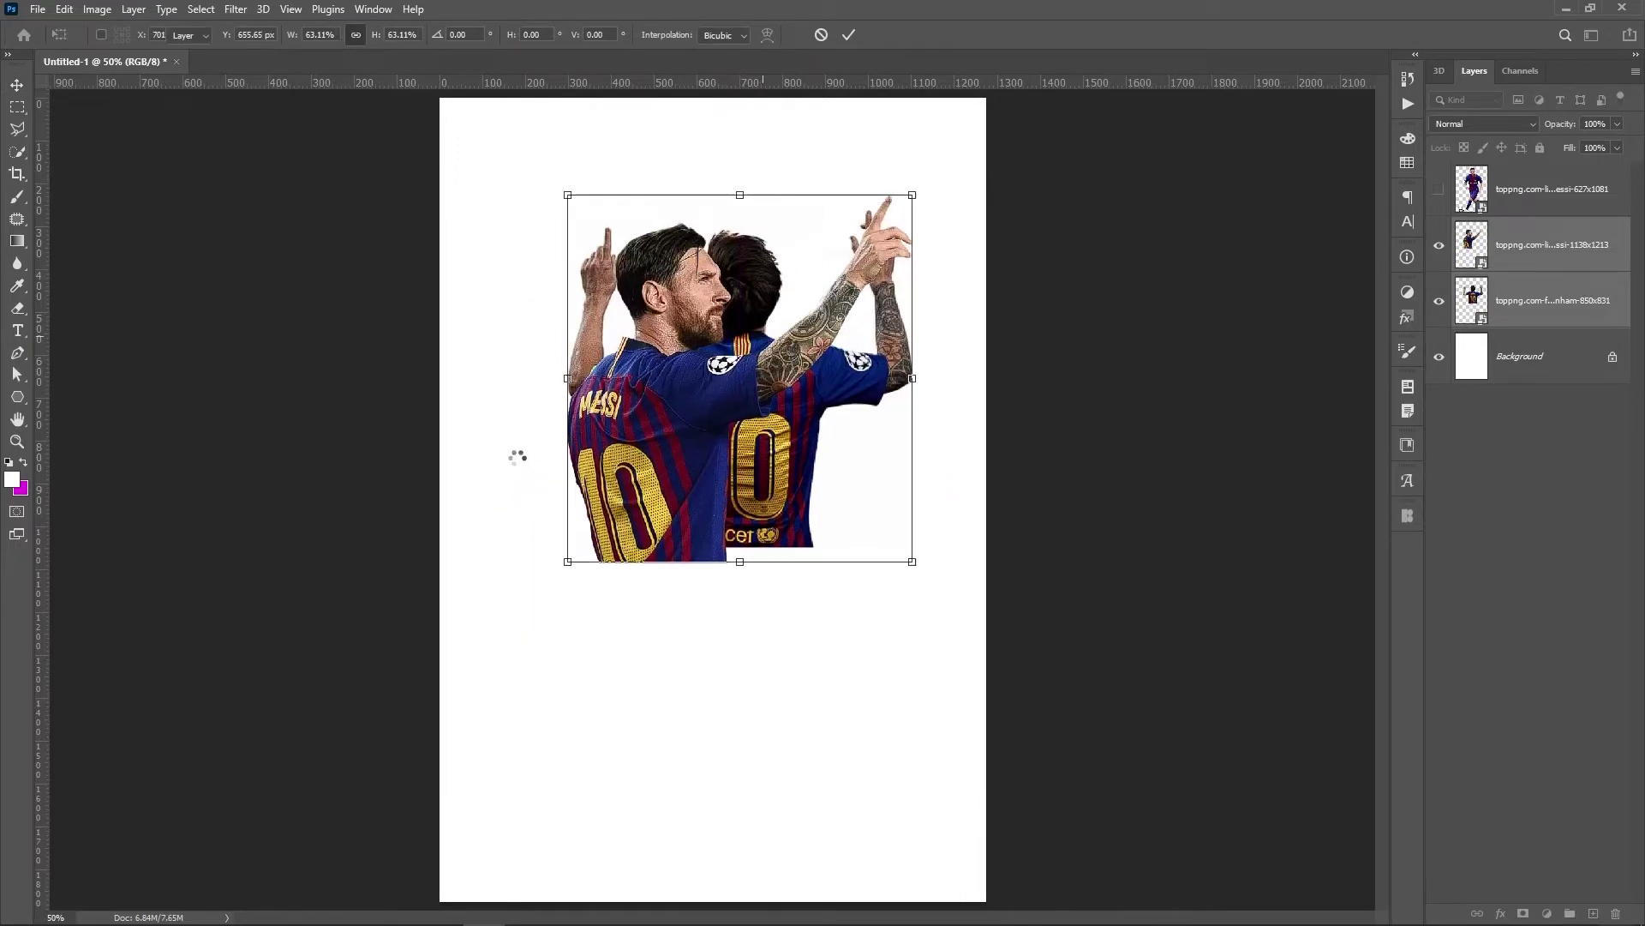
# Draw a rectangle about 881 × 1213 px over the cutouts and fill it with dark grey.
pyautogui.click(17, 397)
pyautogui.click(77, 397)
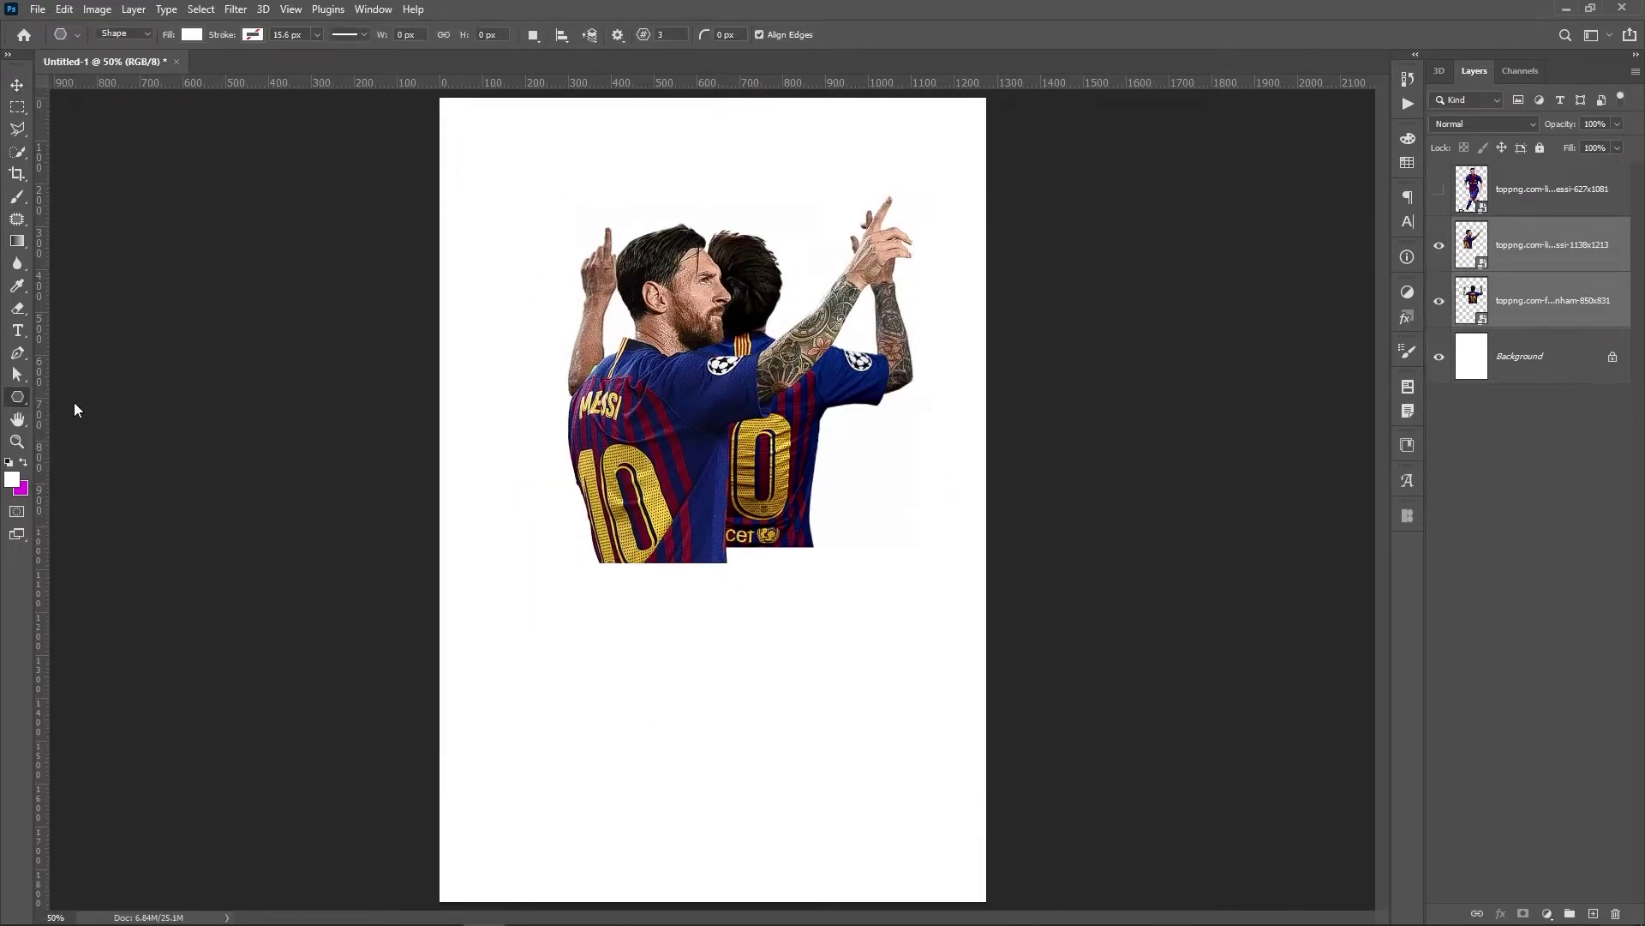
pyautogui.moveTo(694, 433)
pyautogui.mouseDown()
pyautogui.moveTo(724, 562)
pyautogui.moveTo(882, 619)
pyautogui.moveTo(900, 723)
pyautogui.moveTo(882, 720)
pyautogui.moveTo(889, 690)
pyautogui.mouseUp()
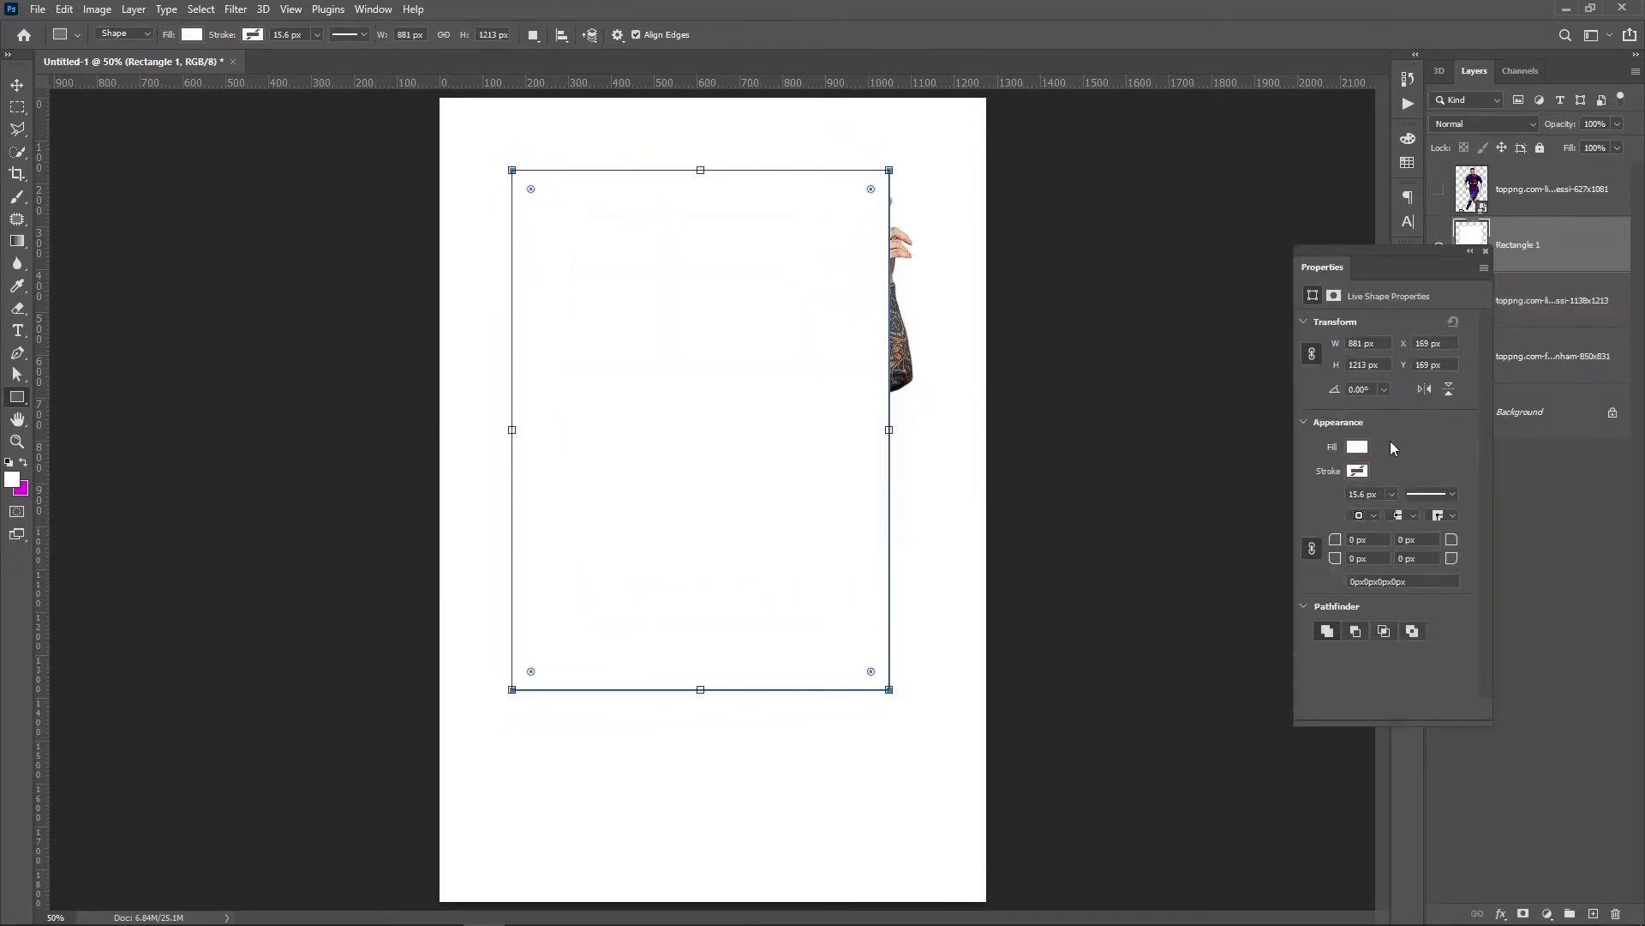
pyautogui.click(1358, 448)
pyautogui.click(1331, 537)
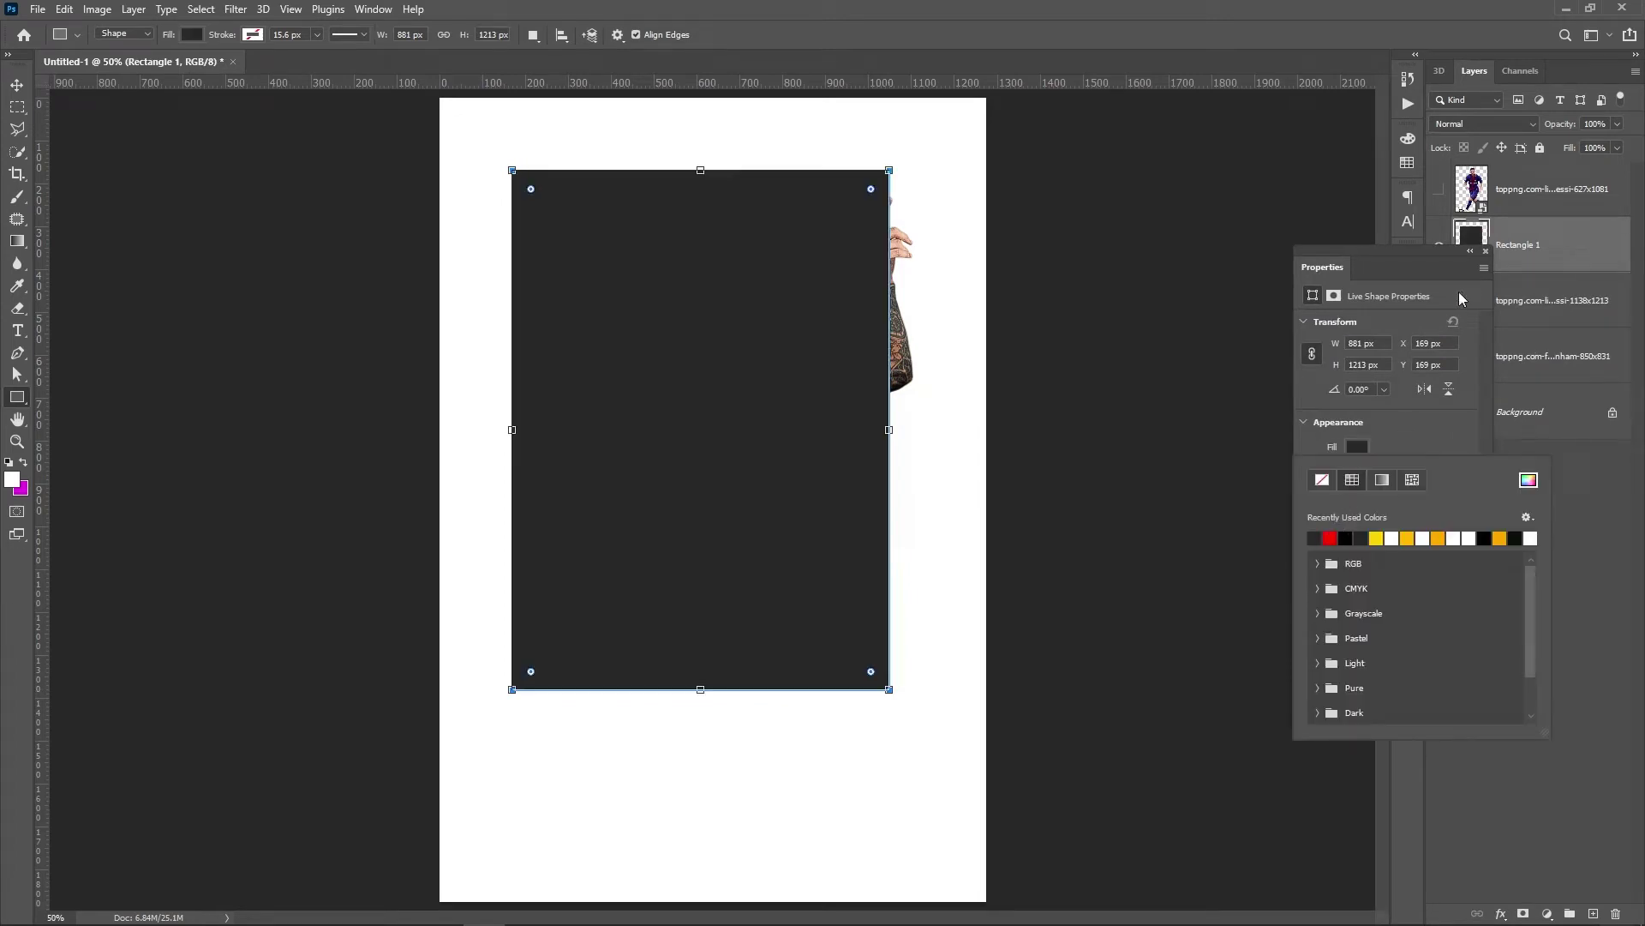
# Dock the Properties panel beside the layers and move the rectangle layer directly above the Background layer.
pyautogui.click(1544, 414)
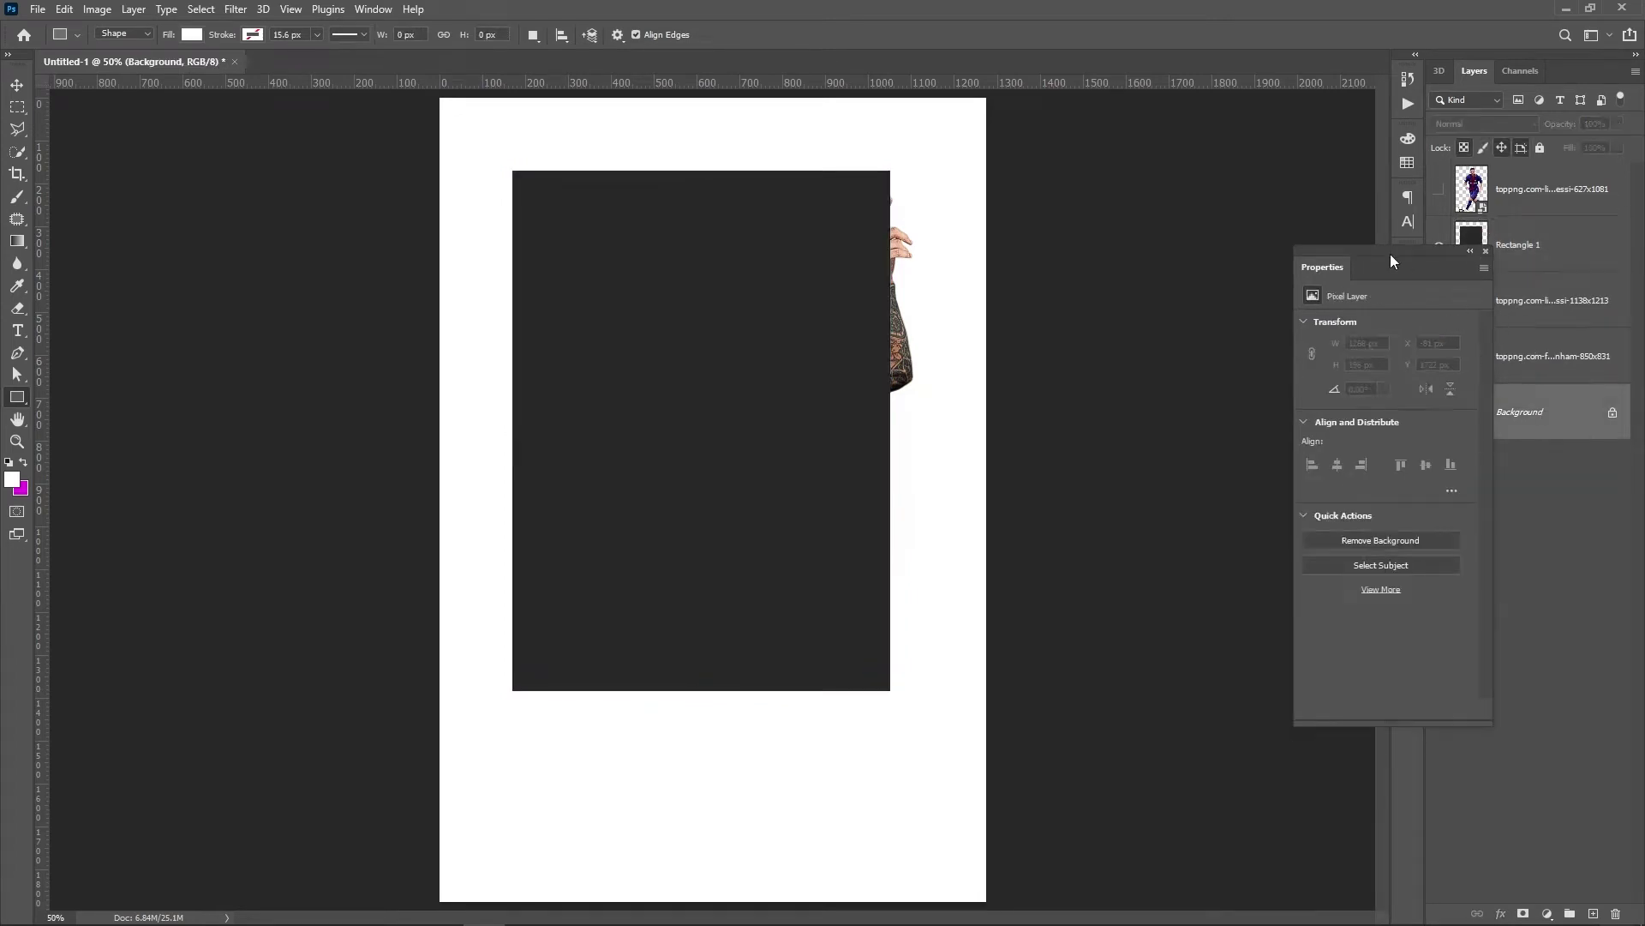
pyautogui.moveTo(1462, 262); pyautogui.dragTo(1376, 216)
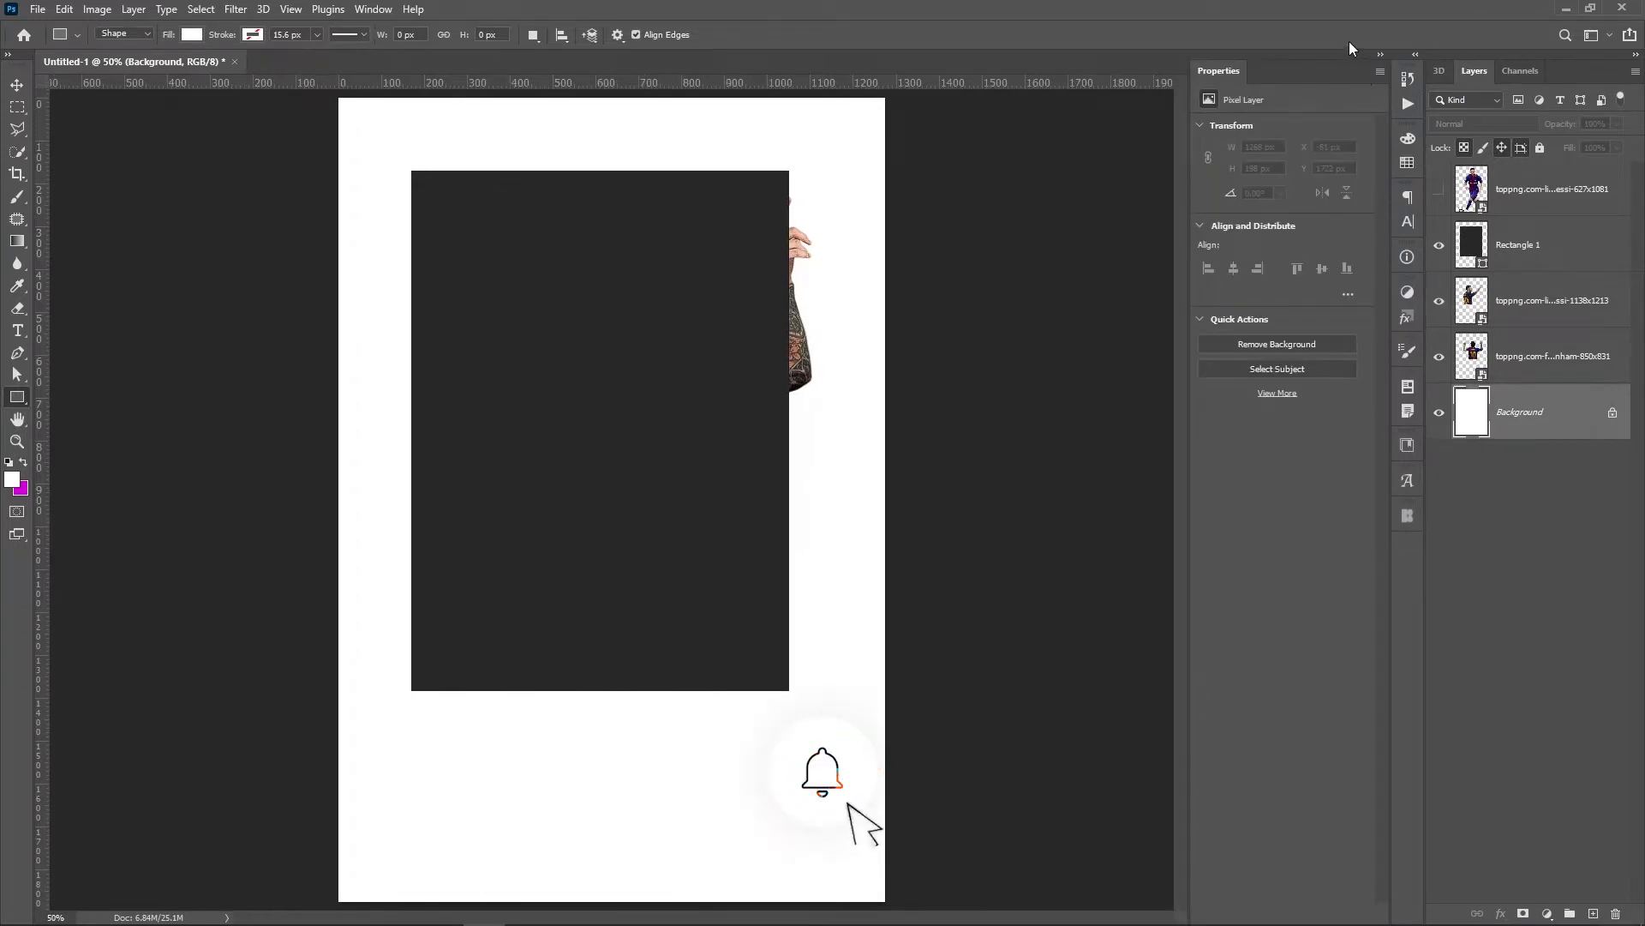
pyautogui.moveTo(1557, 255); pyautogui.dragTo(1556, 385)
# Spread the two visible player cutouts apart and move the dark rectangle to about X 197, Y 291 px.
pyautogui.press('v')
pyautogui.moveTo(700, 340); pyautogui.dragTo(796, 326)
pyautogui.click(1540, 253)
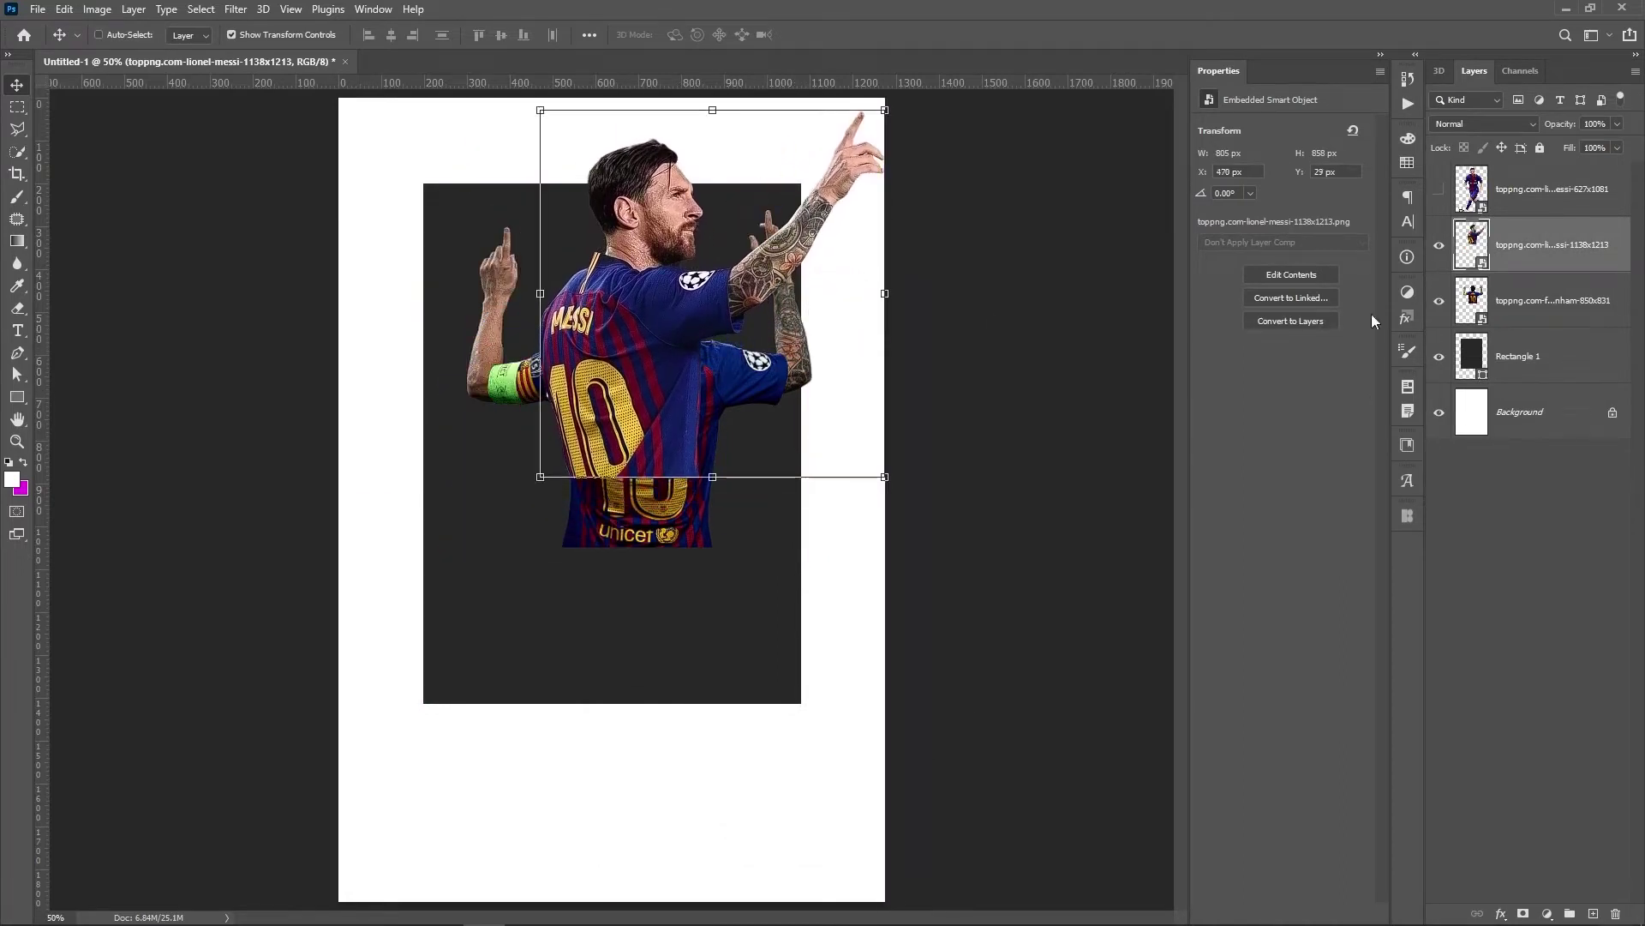
pyautogui.click(1537, 302)
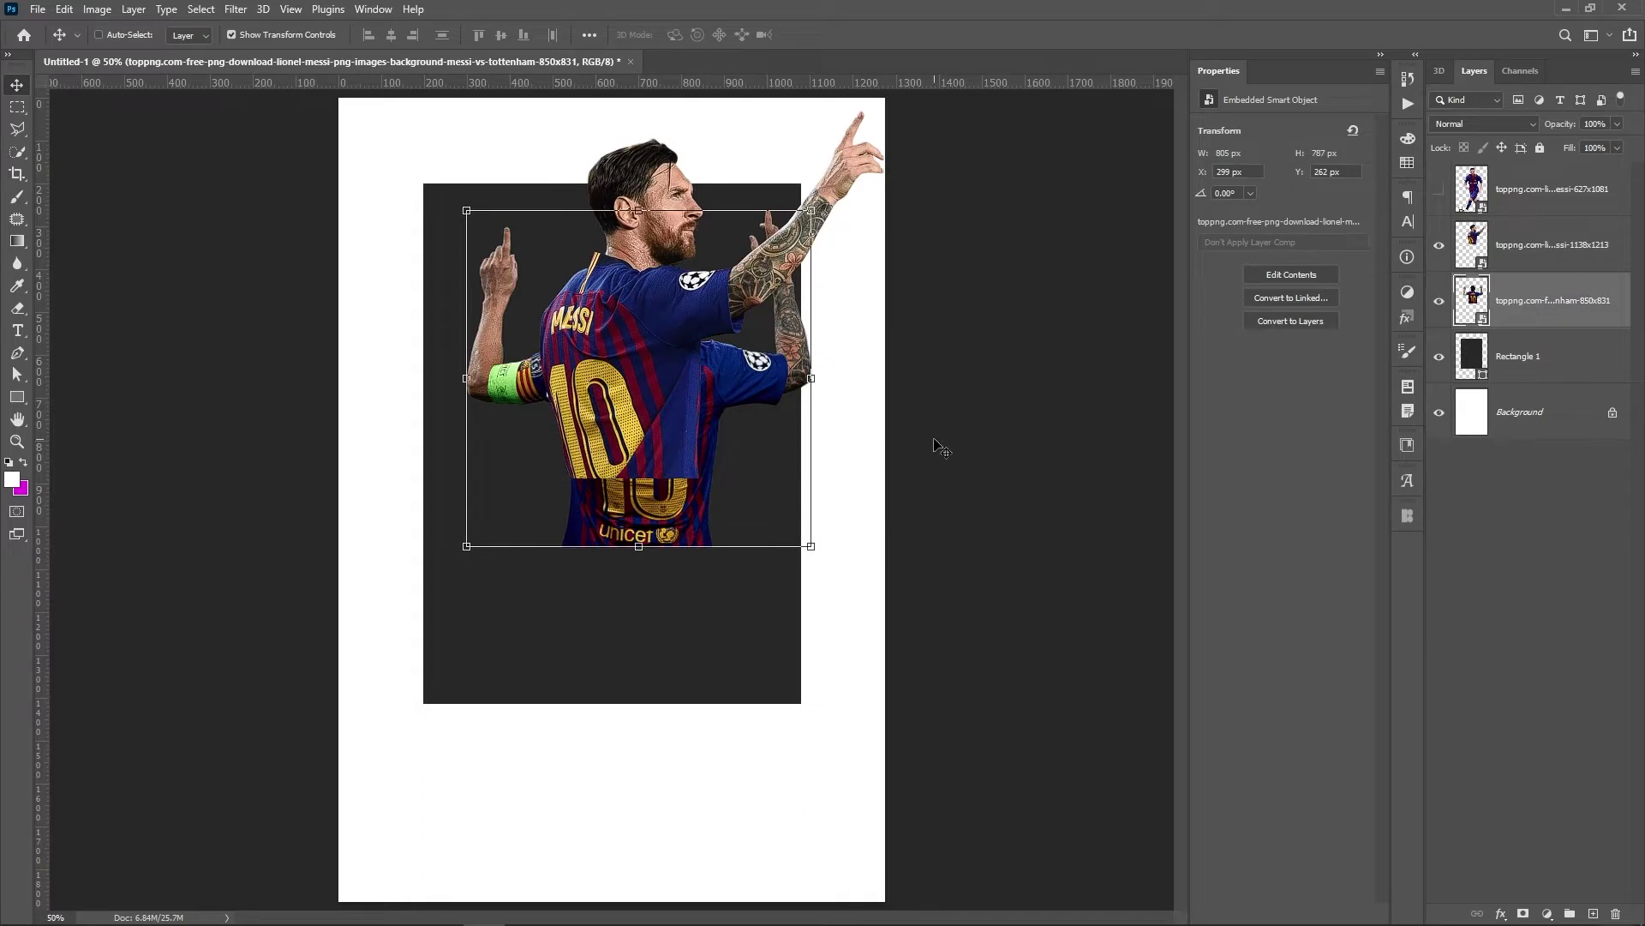
pyautogui.moveTo(941, 446); pyautogui.dragTo(968, 371)
pyautogui.keyDown('shift'); pyautogui.click(1535, 358); pyautogui.keyUp('shift')
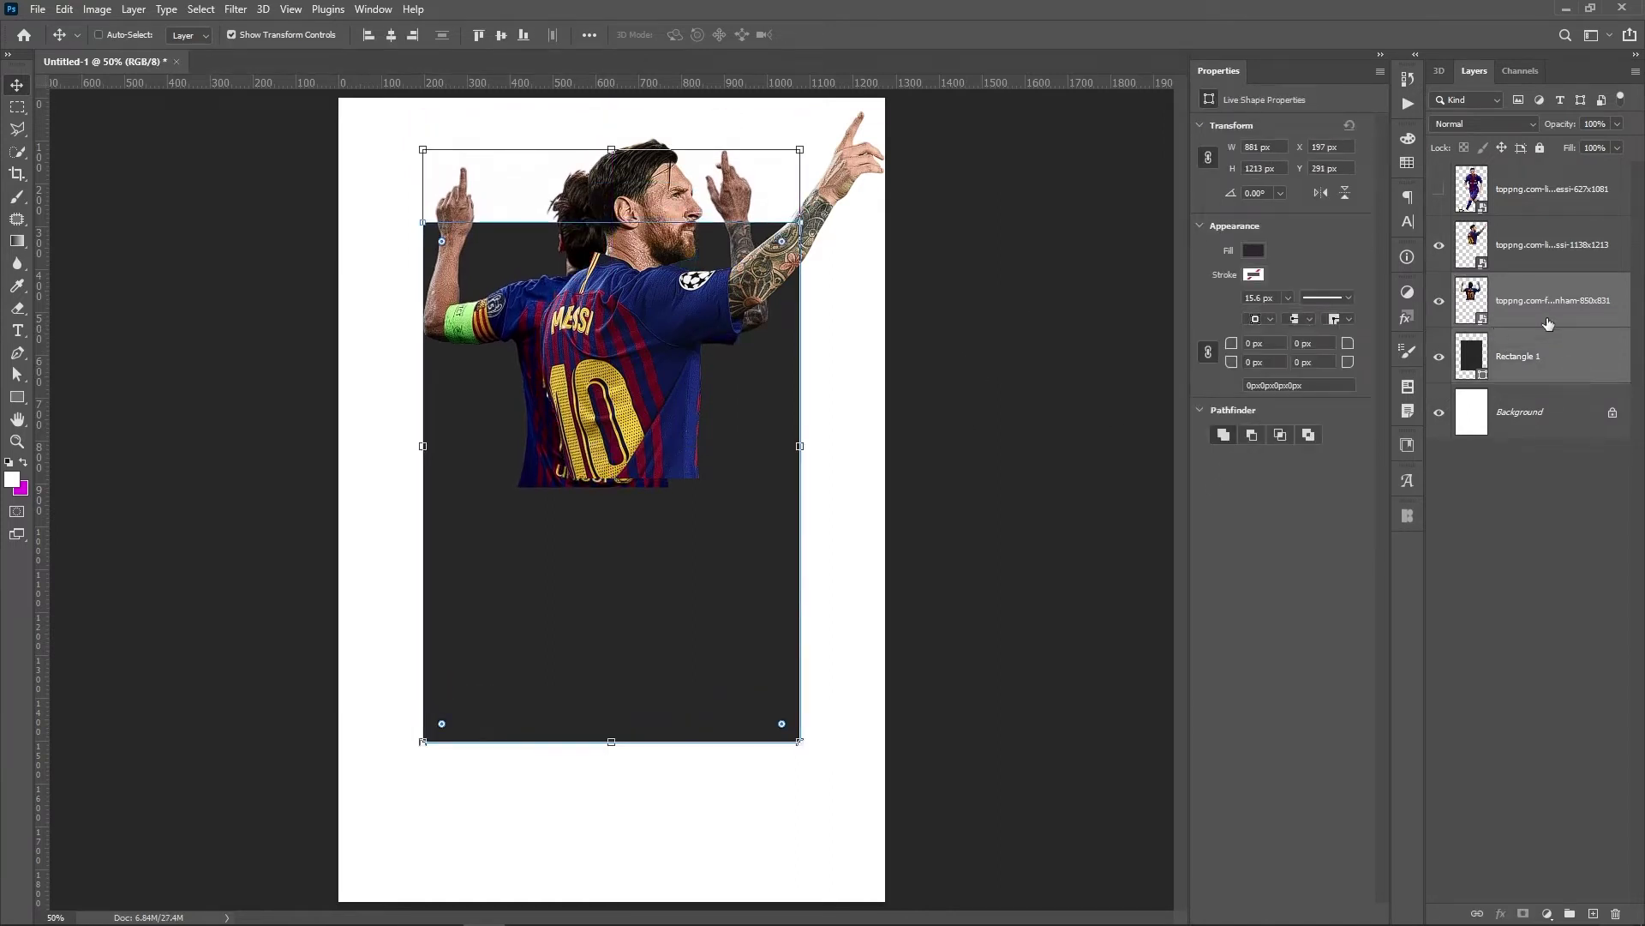
# Move the pointing player cutout to about X 492, Y 409 px and the back-view cutout to X 37, Y 127 px.
pyautogui.click(1543, 249)
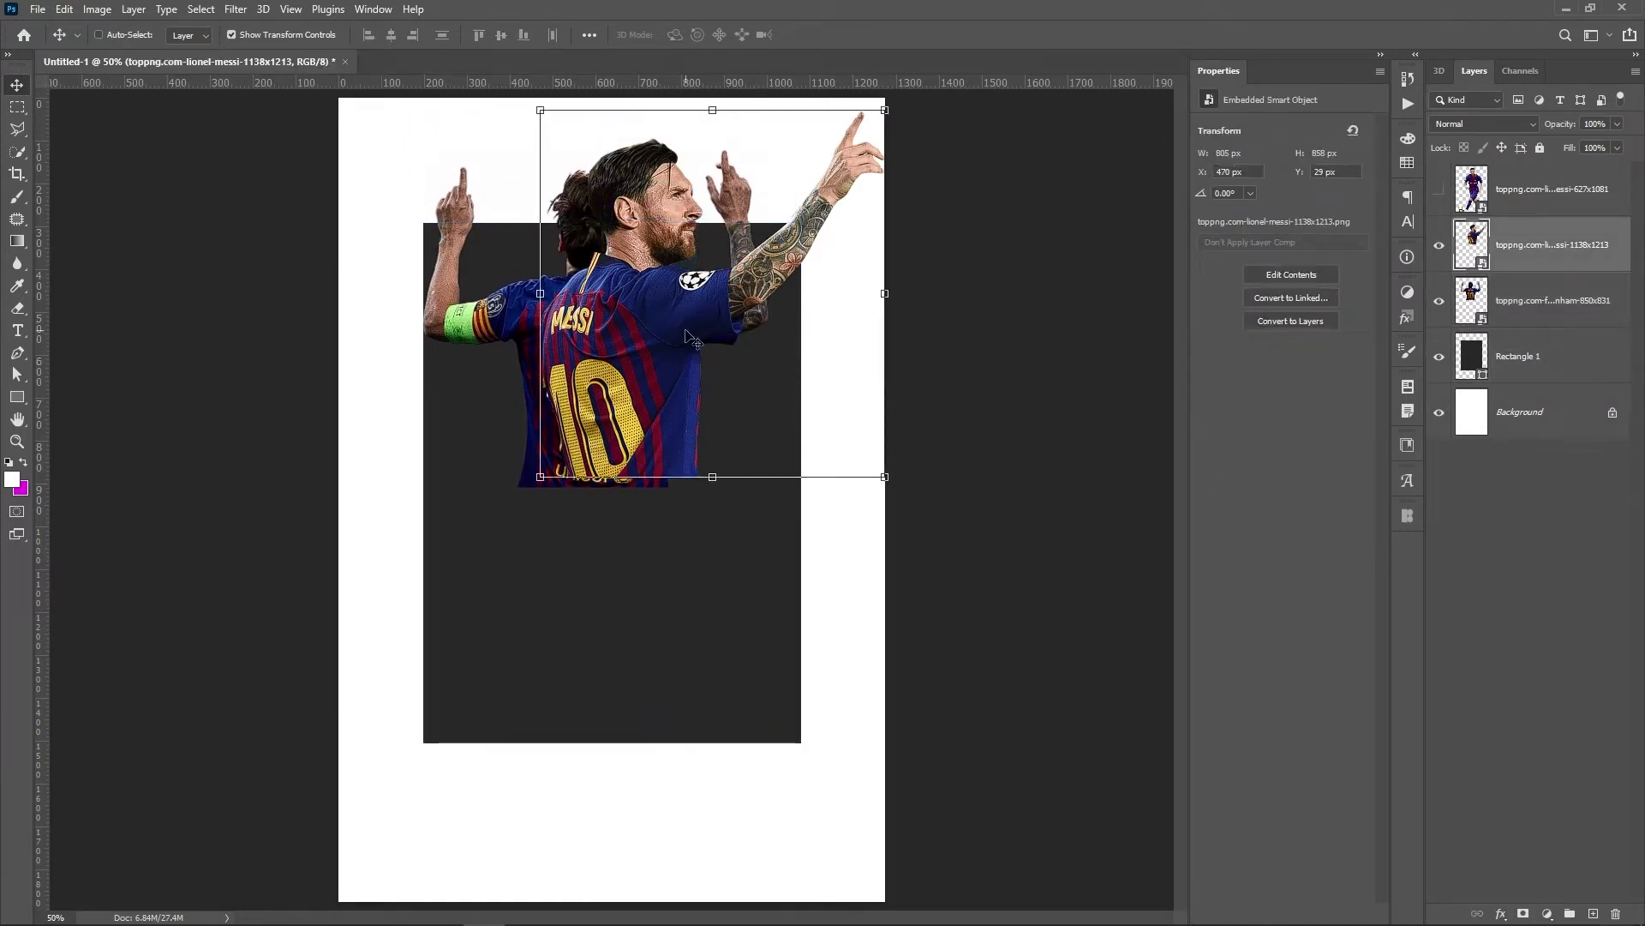
pyautogui.moveTo(688, 337); pyautogui.dragTo(648, 493)
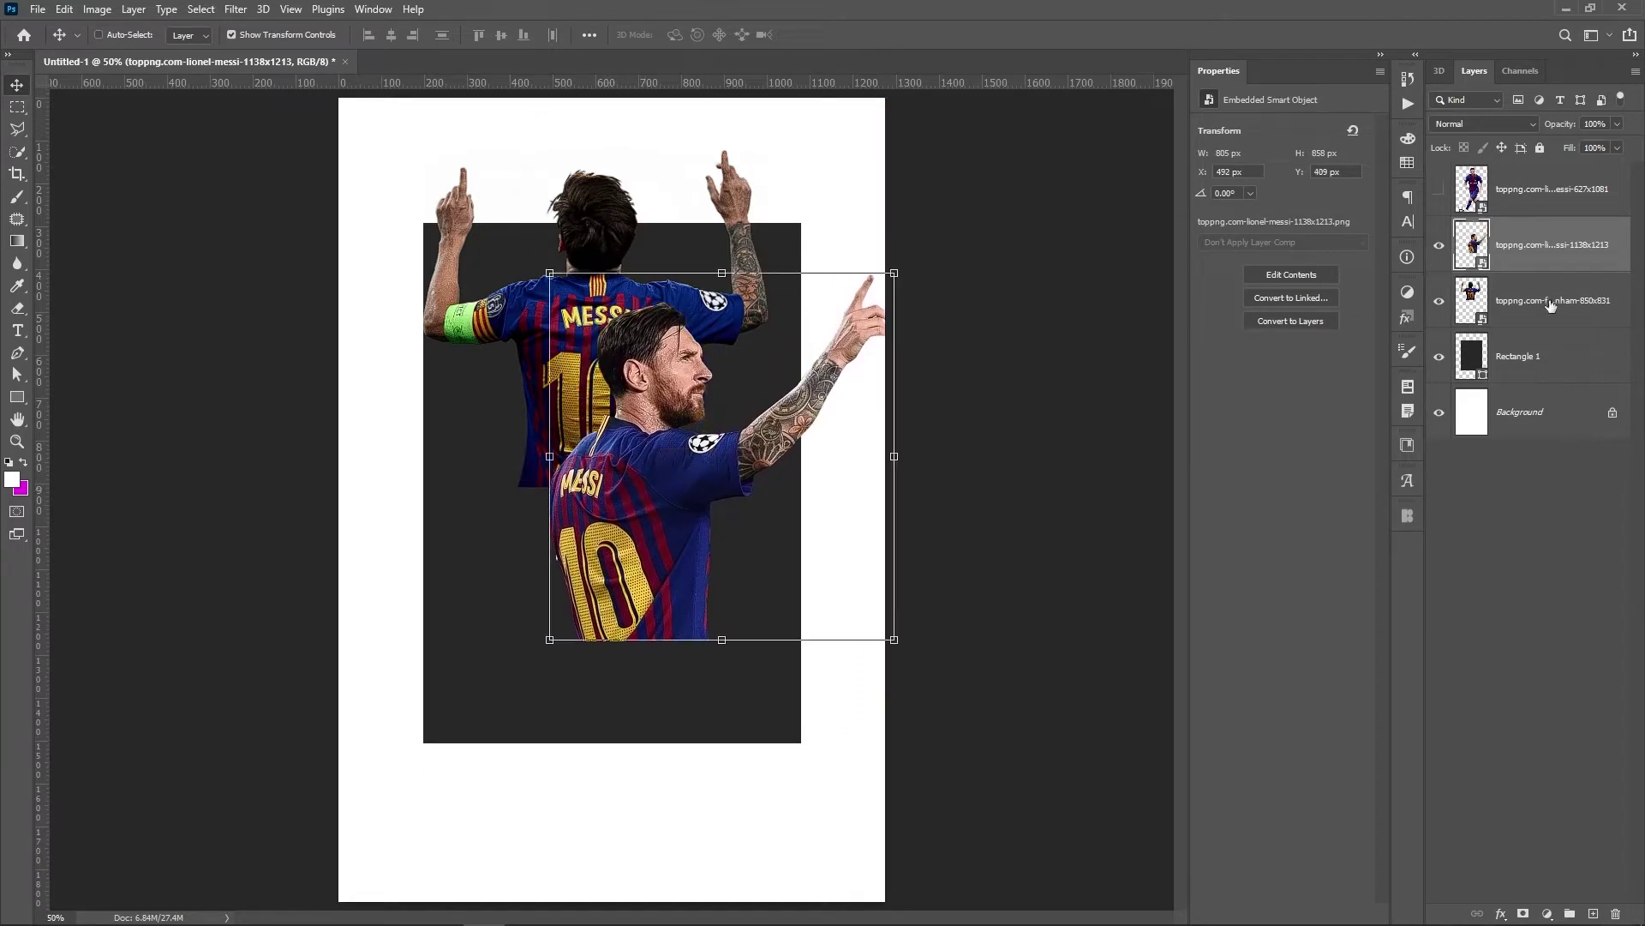
pyautogui.click(1551, 306)
pyautogui.moveTo(1018, 332); pyautogui.dragTo(948, 341)
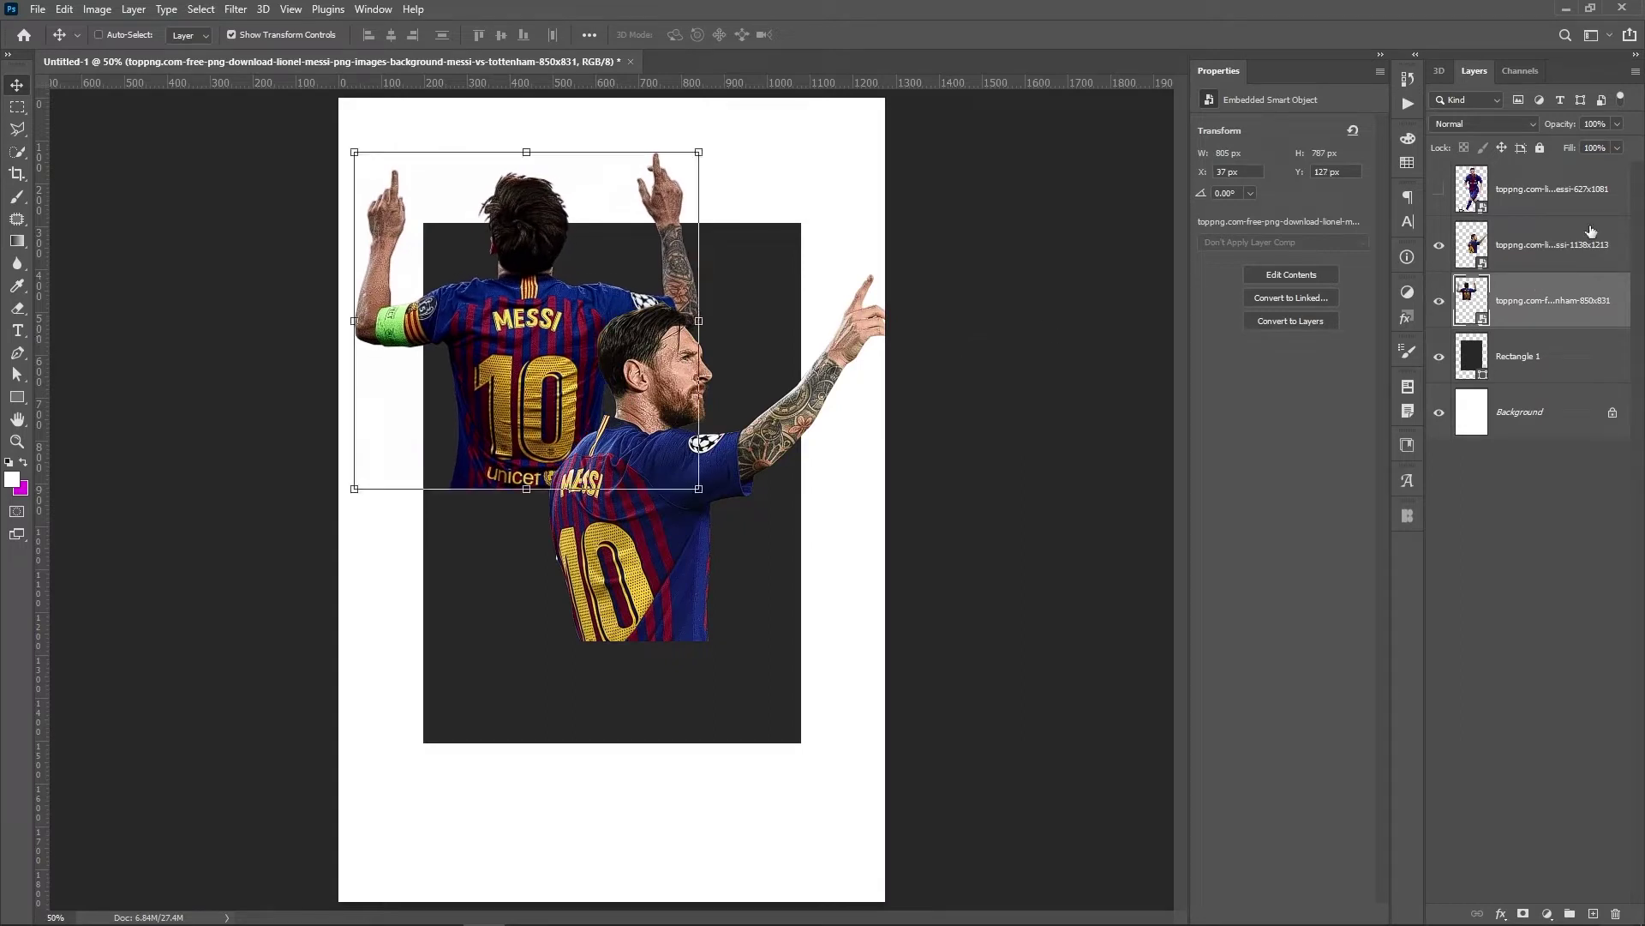
# Show the running player cutout, scale it to about 617 × 1042 px and place it at about X 94, Y 757 px.
pyautogui.click(1439, 190)
pyautogui.click(1472, 188)
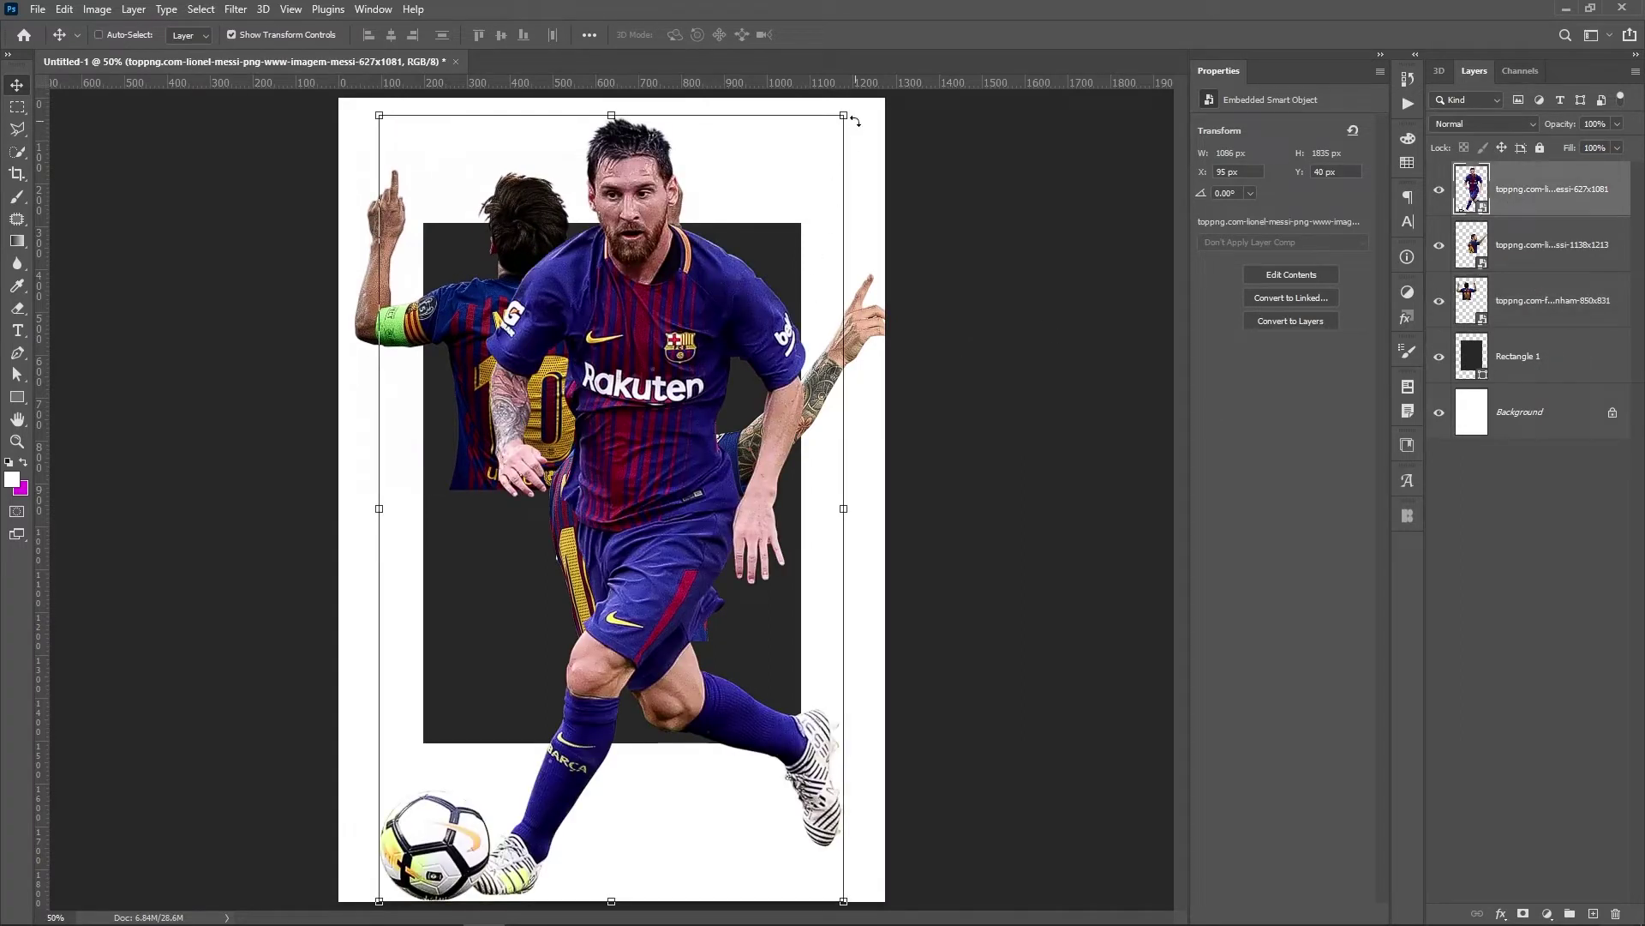
pyautogui.moveTo(848, 116); pyautogui.dragTo(698, 224)
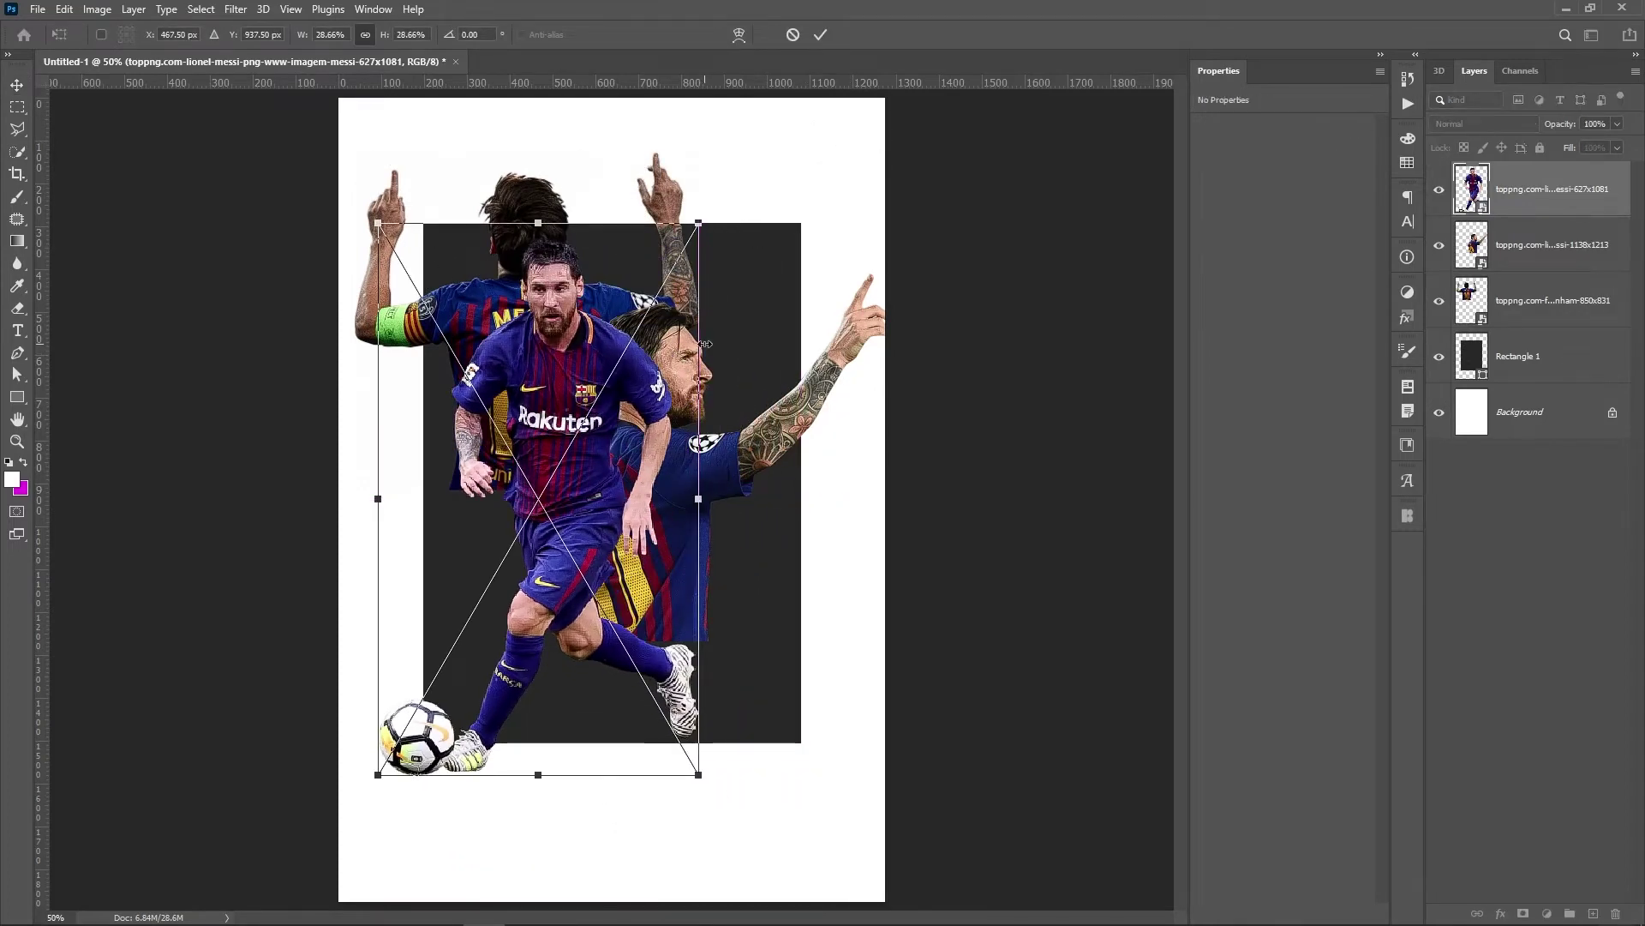
pyautogui.moveTo(606, 417); pyautogui.dragTo(595, 526)
pyautogui.moveTo(564, 473)
pyautogui.mouseDown()
pyautogui.moveTo(564, 489)
pyautogui.moveTo(576, 478)
pyautogui.mouseUp()
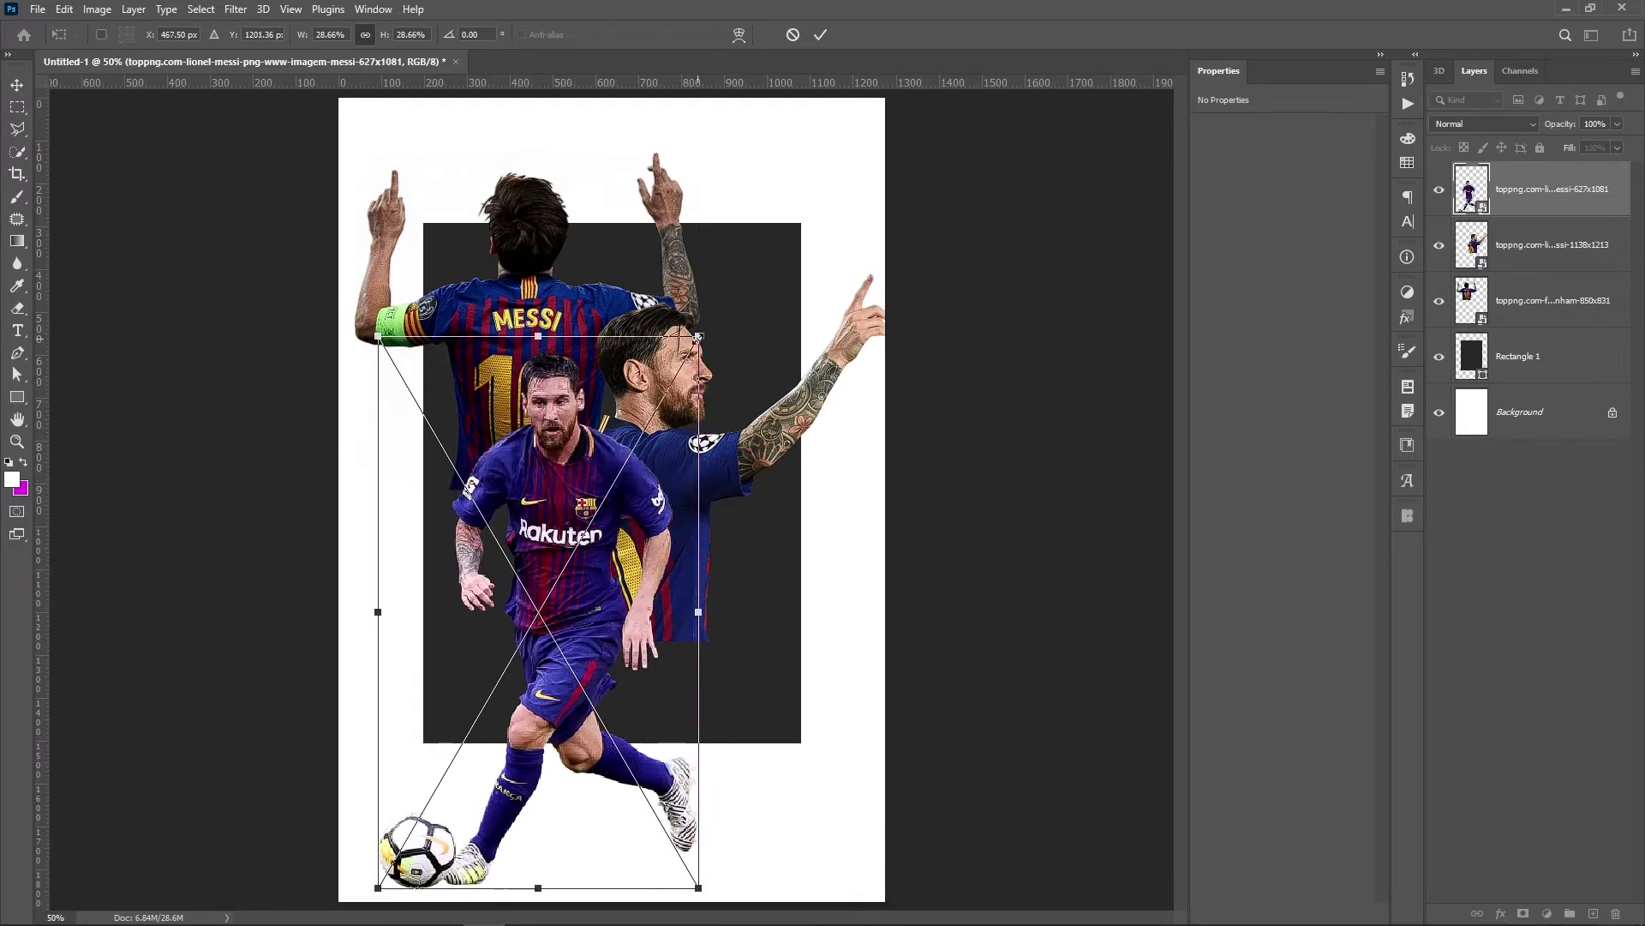
pyautogui.moveTo(698, 337); pyautogui.dragTo(643, 433)
pyautogui.moveTo(576, 534); pyautogui.dragTo(576, 515)
# Scale the pointing player cutout to 14.77% and align its edge with the page's right edge.
pyautogui.click(1549, 292)
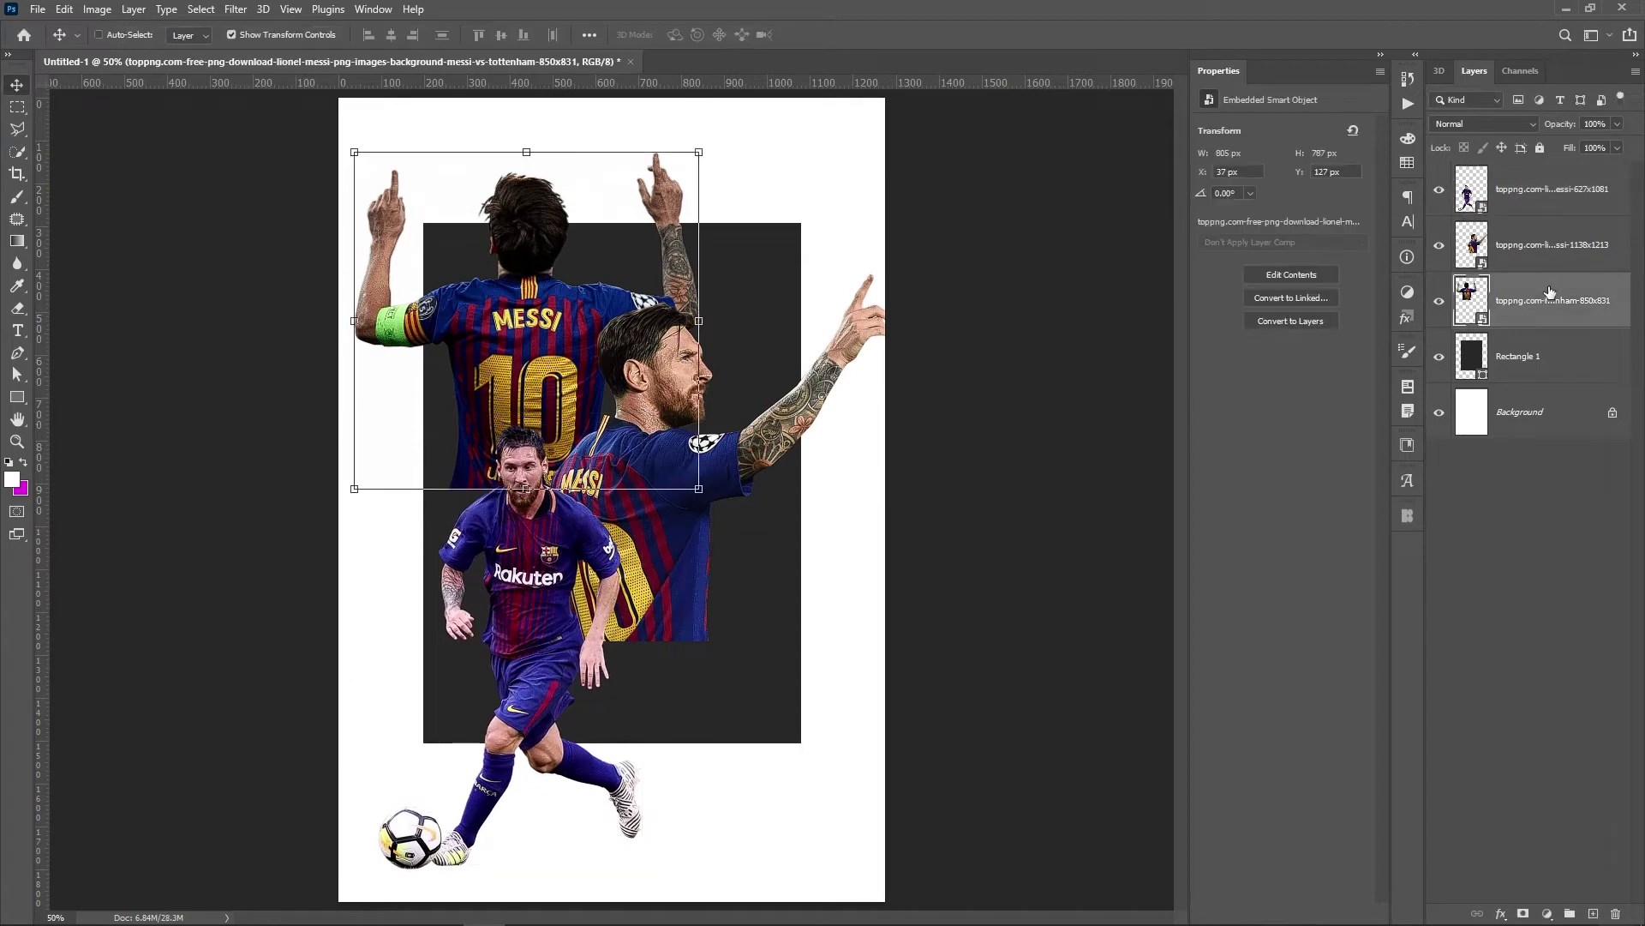
pyautogui.keyDown('shift'); pyautogui.click(1551, 246); pyautogui.keyUp('shift')
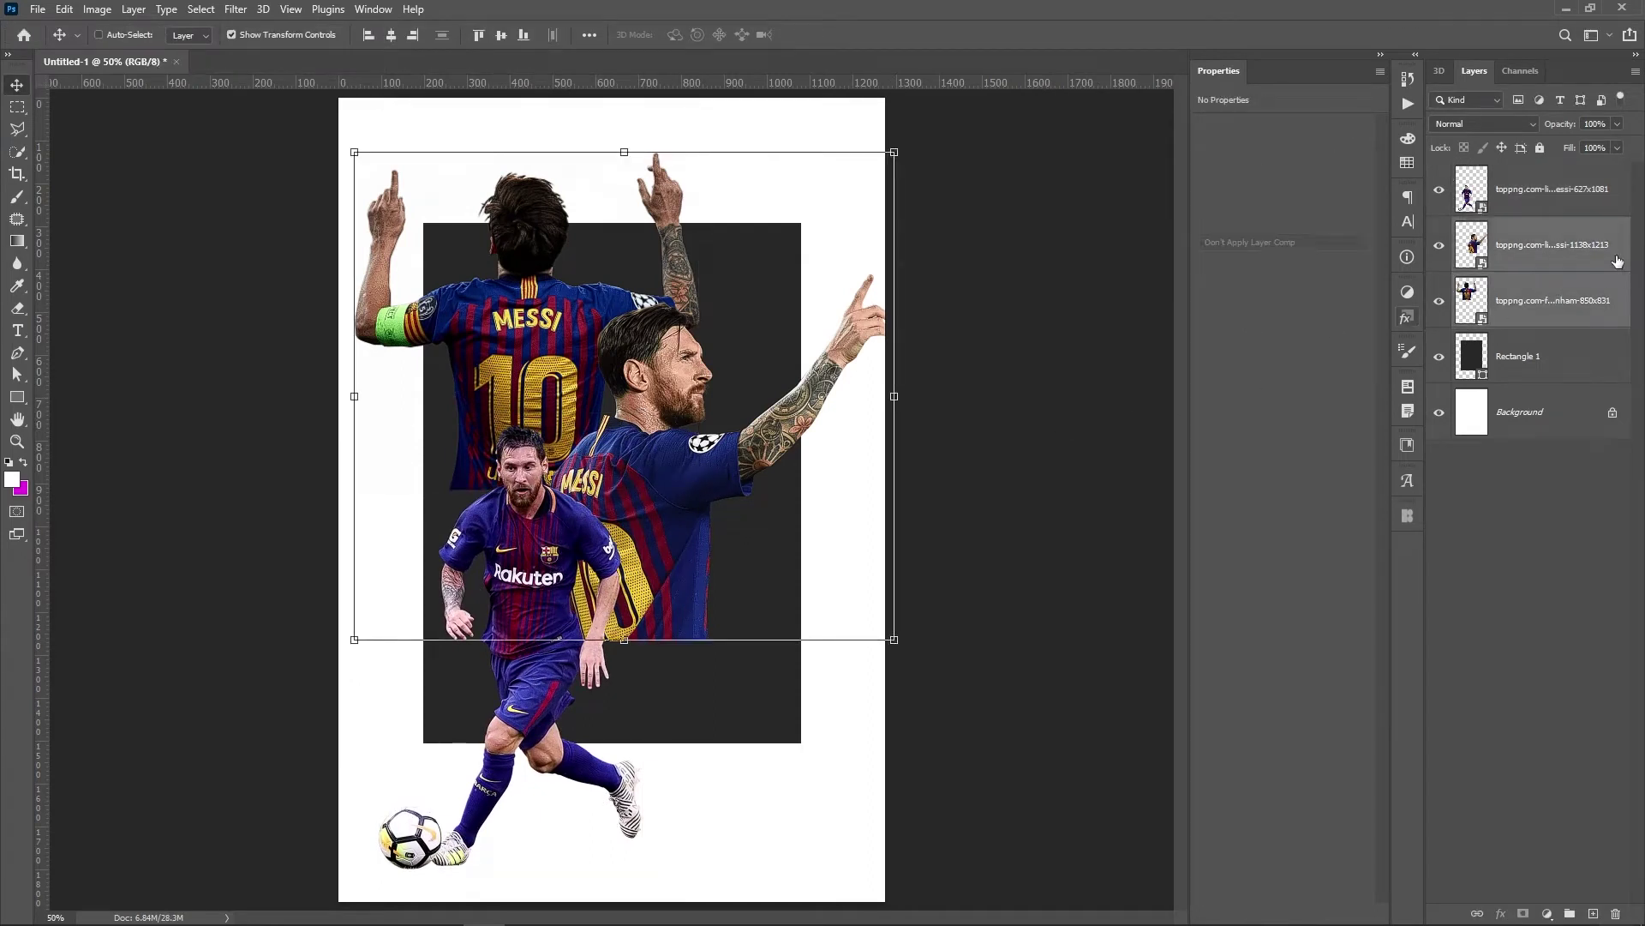
pyautogui.keyDown('ctrl'); pyautogui.click(805, 348); pyautogui.keyUp('ctrl')
pyautogui.hotkey('ctrl', 't')
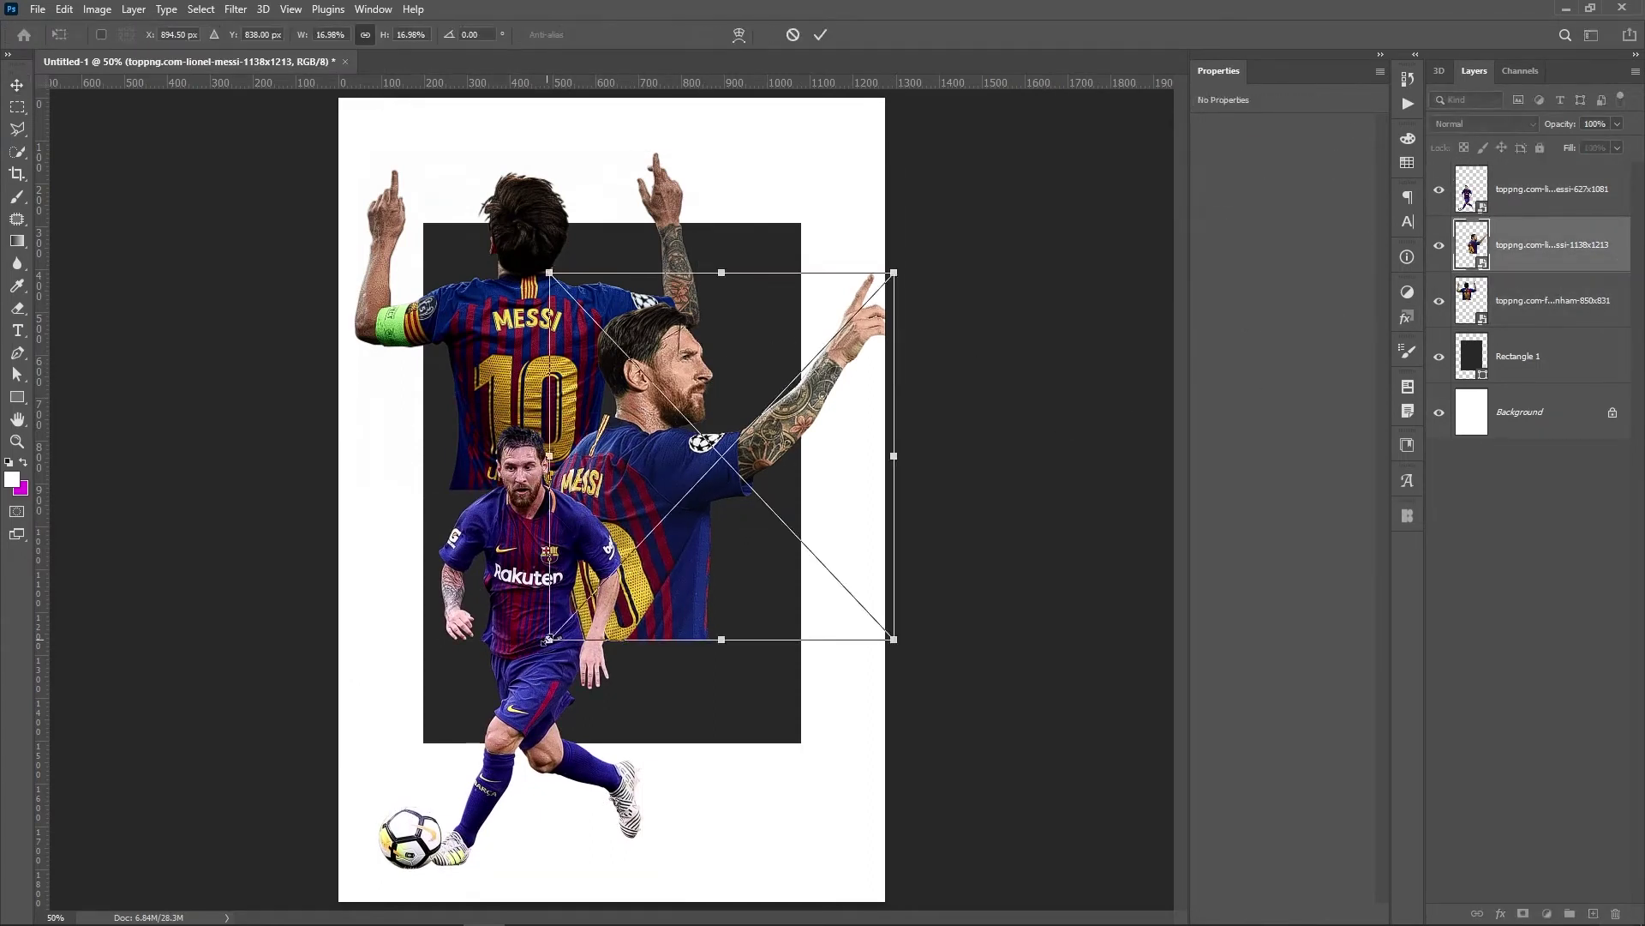
pyautogui.moveTo(549, 639); pyautogui.dragTo(594, 592)
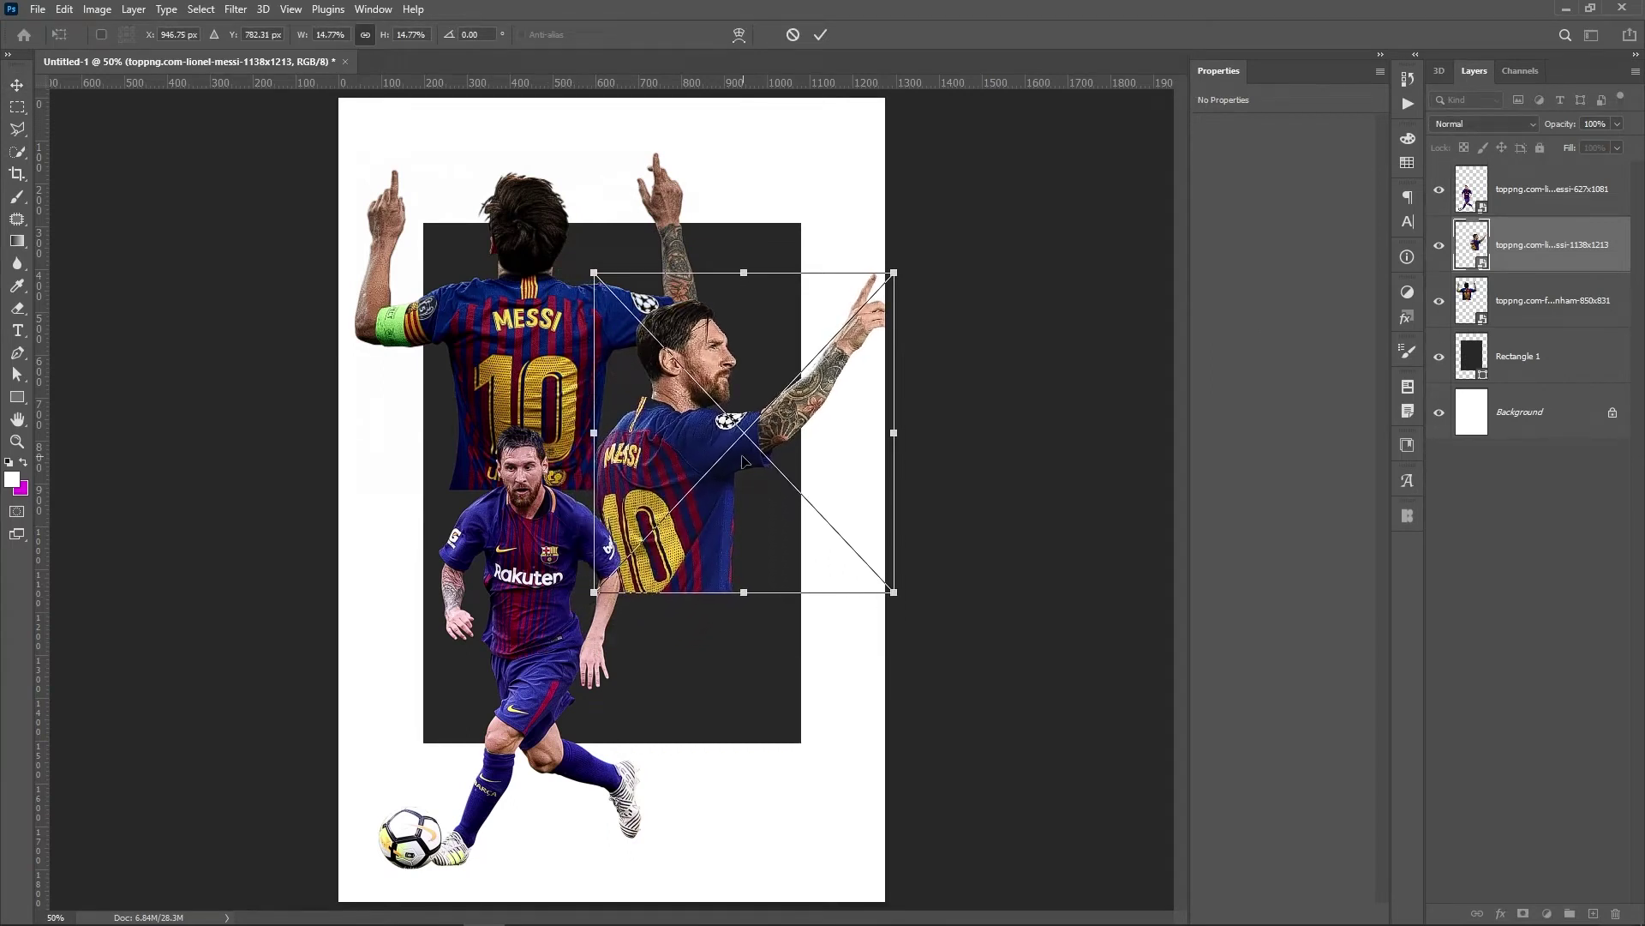
pyautogui.moveTo(743, 462); pyautogui.dragTo(733, 470)
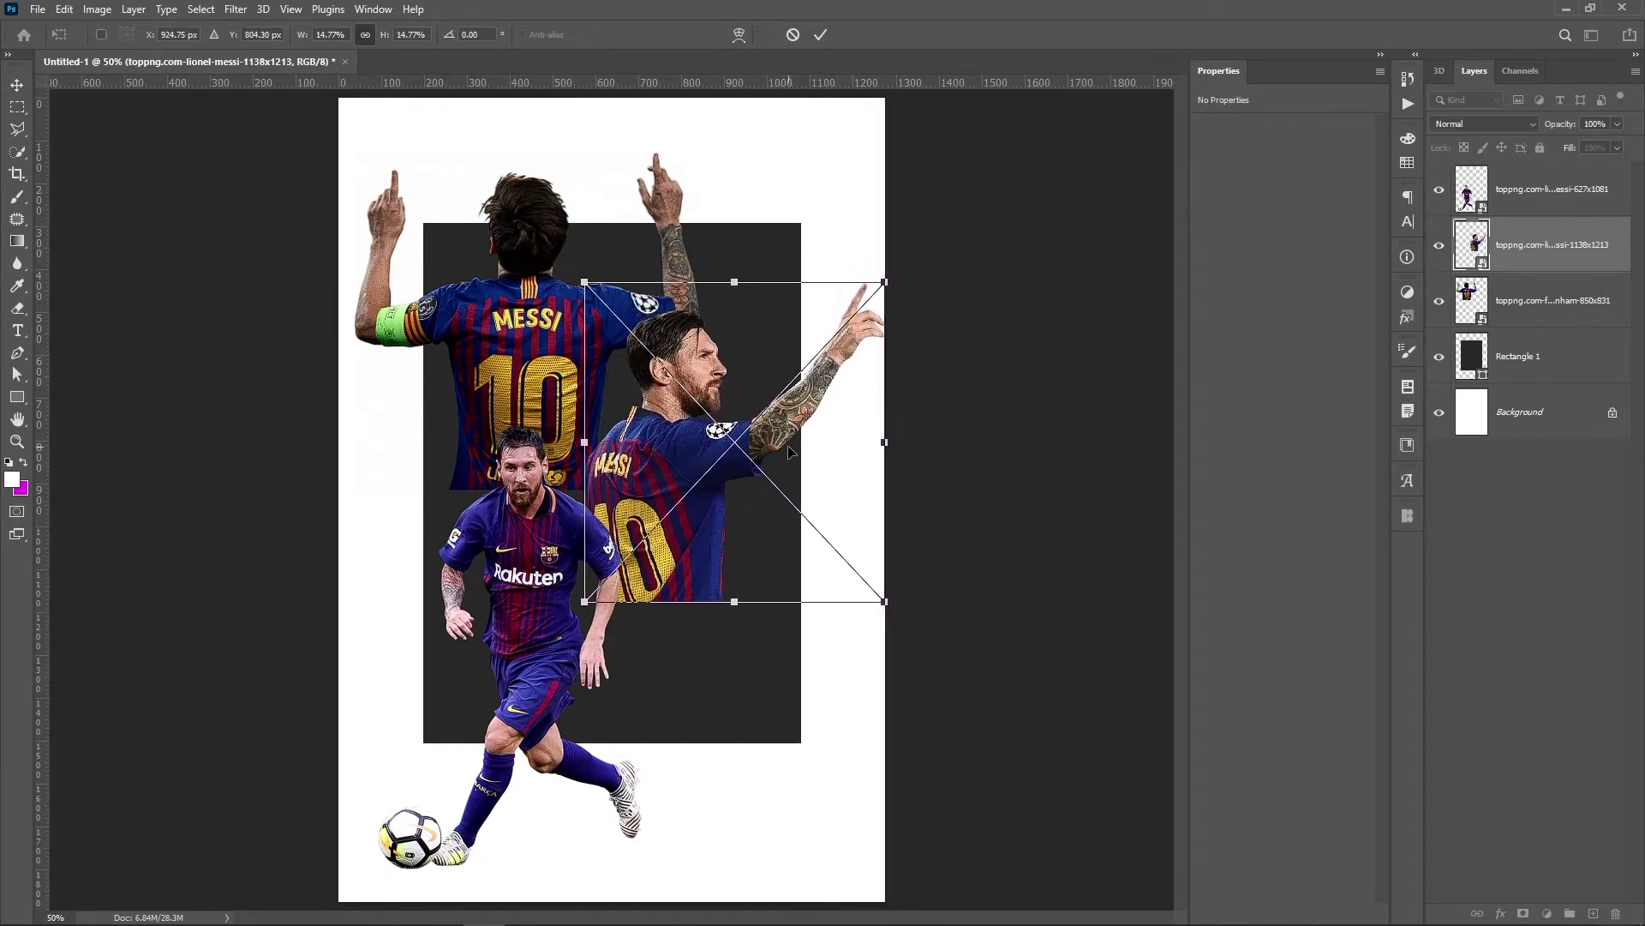
pyautogui.press('Return')
# Reposition the back-view cutout to about X 51, Y 60 px, the pointing one to X 574, Y 409 px, and the running one slightly up and right.
pyautogui.click(1551, 300)
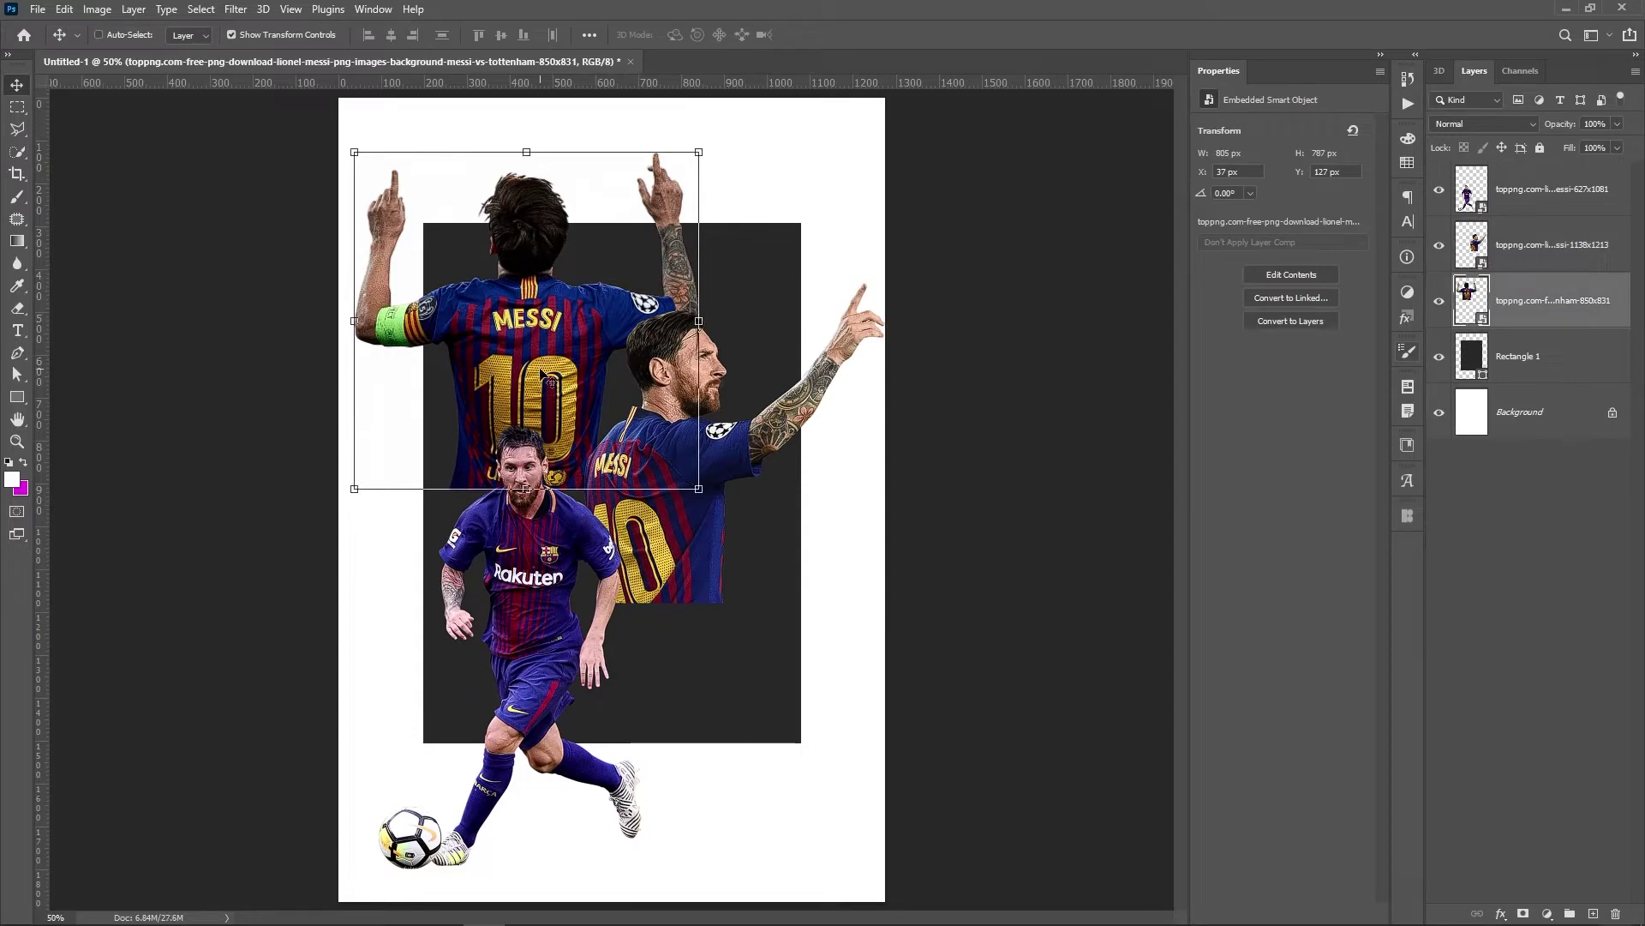
pyautogui.moveTo(541, 371)
pyautogui.mouseDown()
pyautogui.moveTo(545, 333)
pyautogui.moveTo(550, 348)
pyautogui.mouseUp()
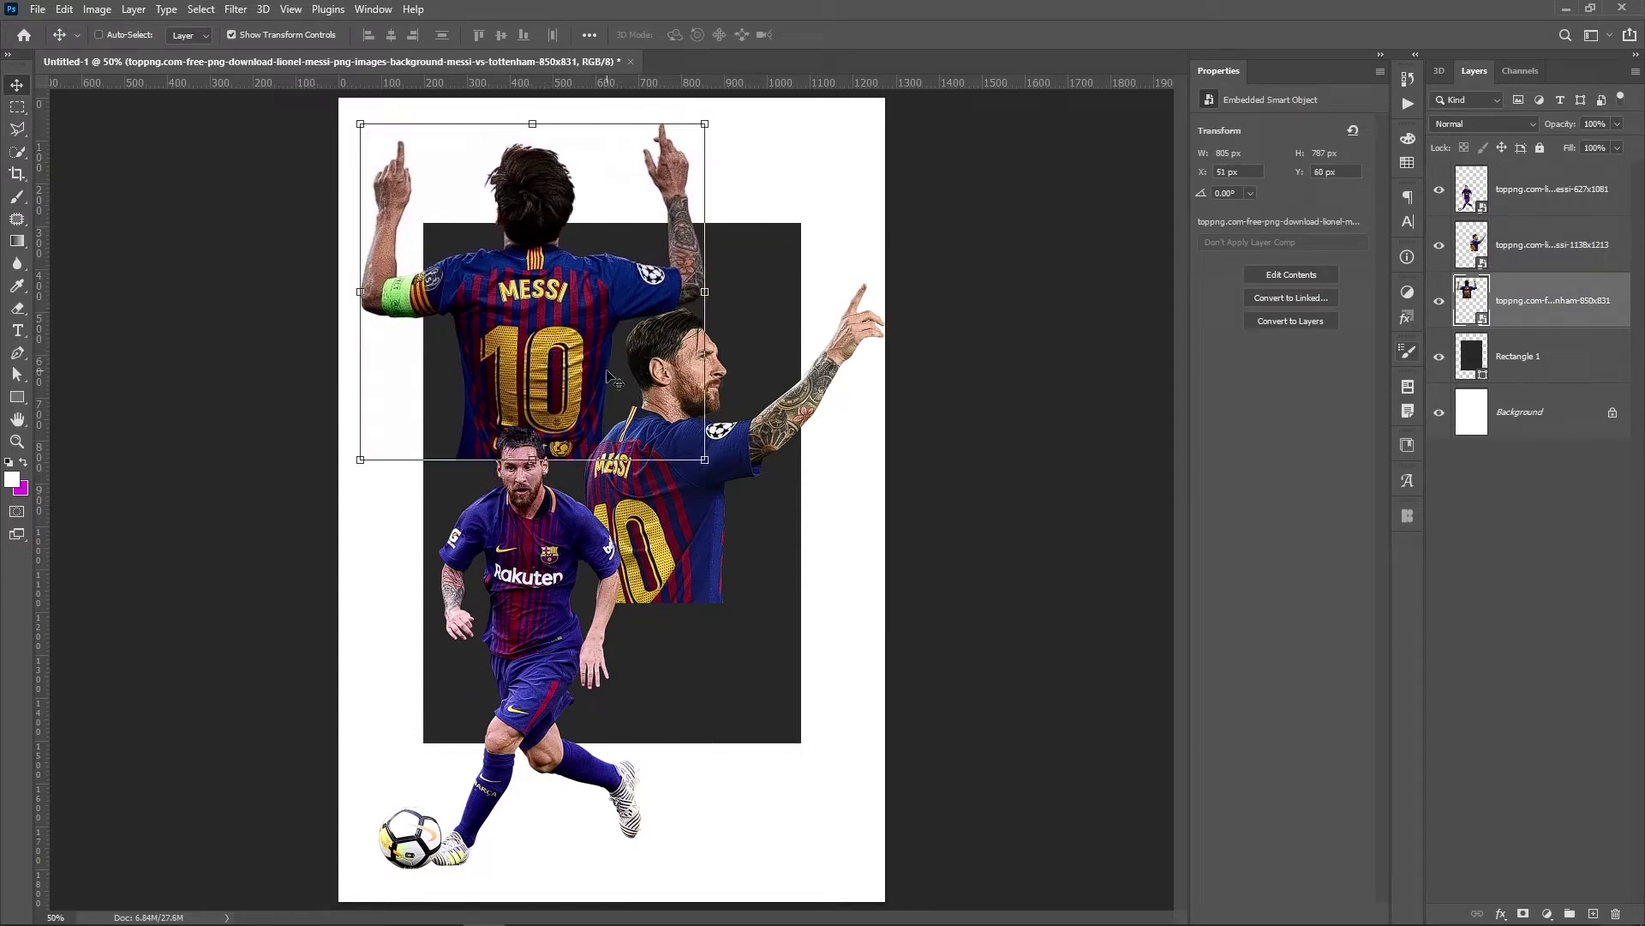
pyautogui.click(1550, 255)
pyautogui.moveTo(1089, 396); pyautogui.dragTo(1078, 384)
pyautogui.click(1549, 197)
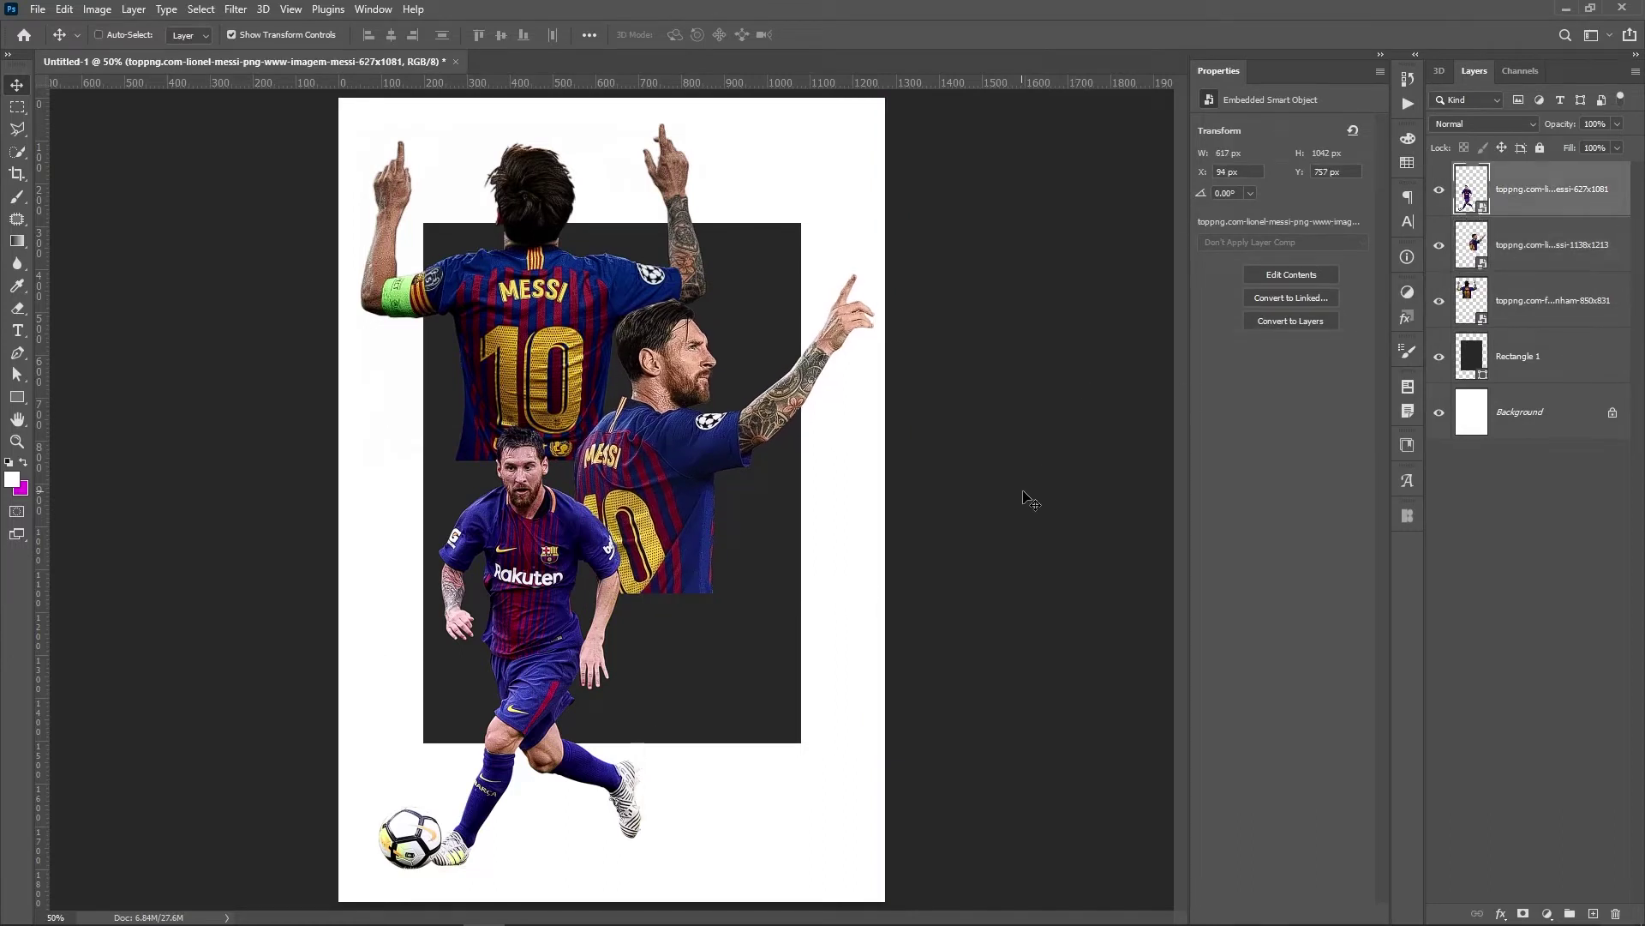
pyautogui.moveTo(1028, 495); pyautogui.dragTo(1091, 428)
pyautogui.click(1548, 258)
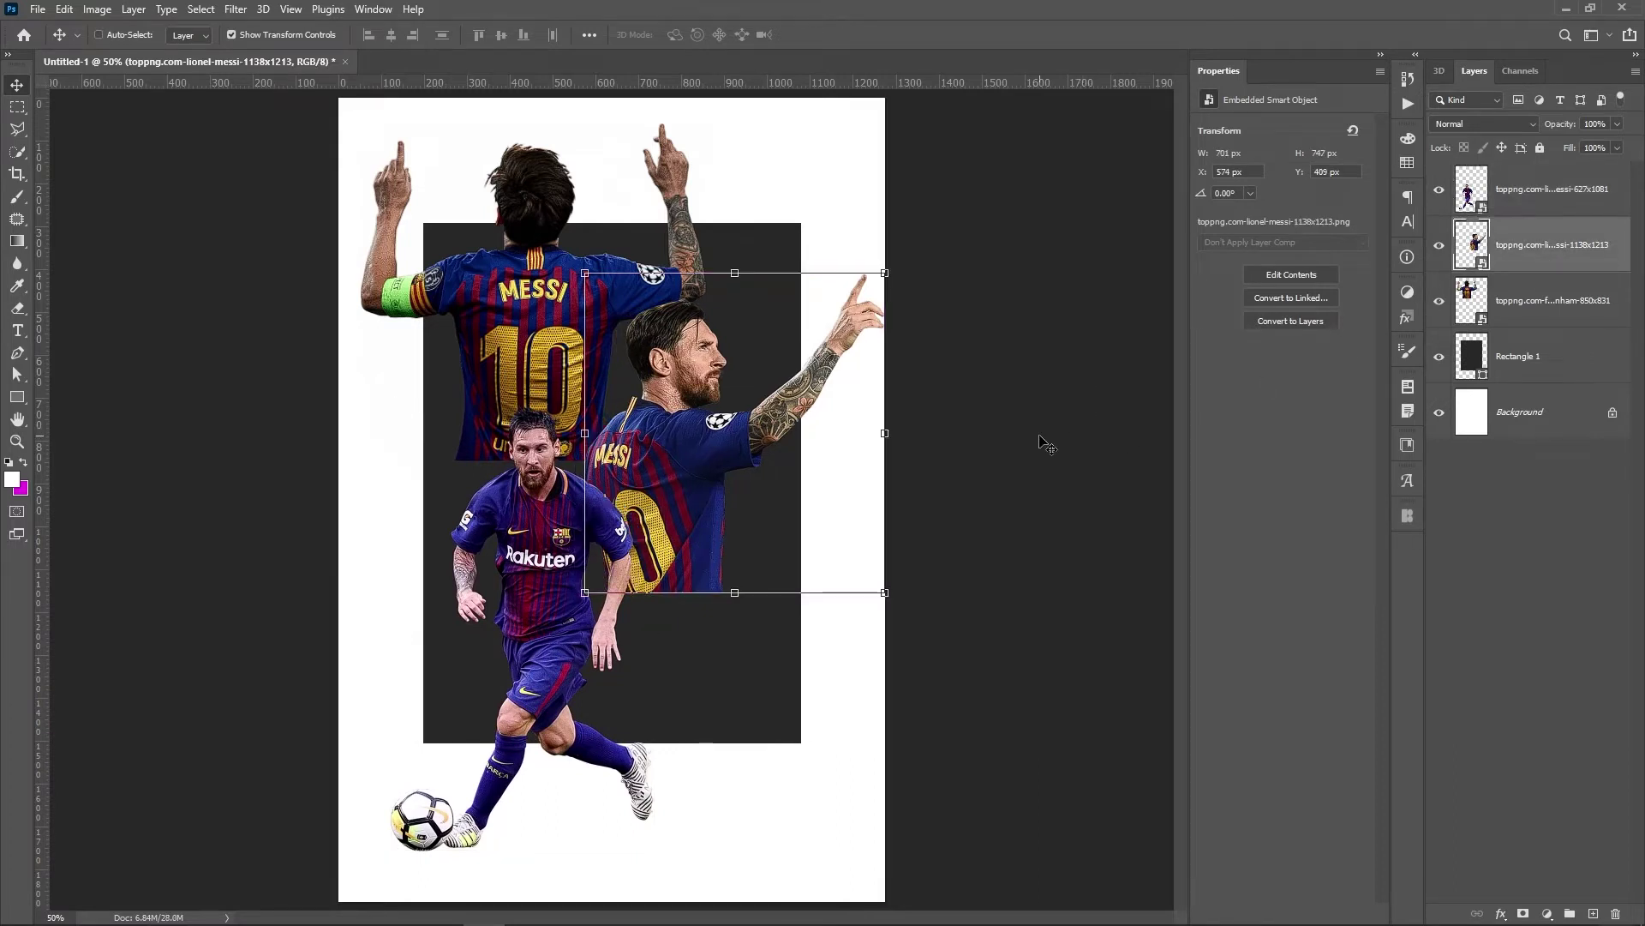
# Hide the pointing and back-view player cutouts and place the Camp Nou stadium image from Bridge into the poster.
pyautogui.click(1442, 301)
pyautogui.click(1440, 245)
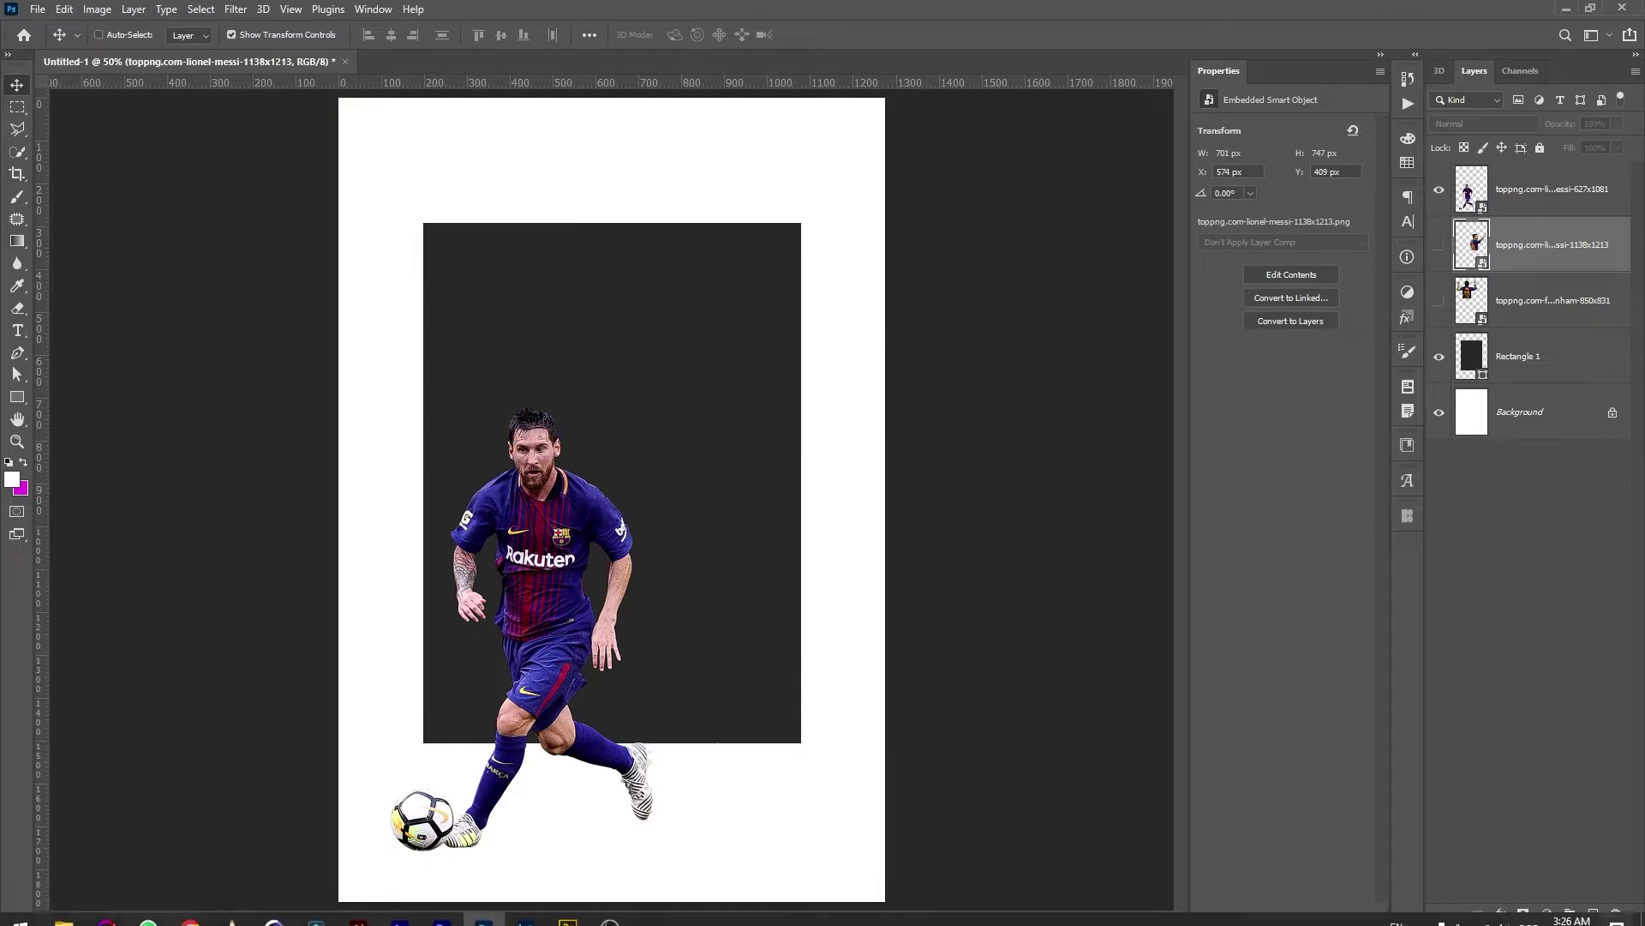
pyautogui.click(566, 910)
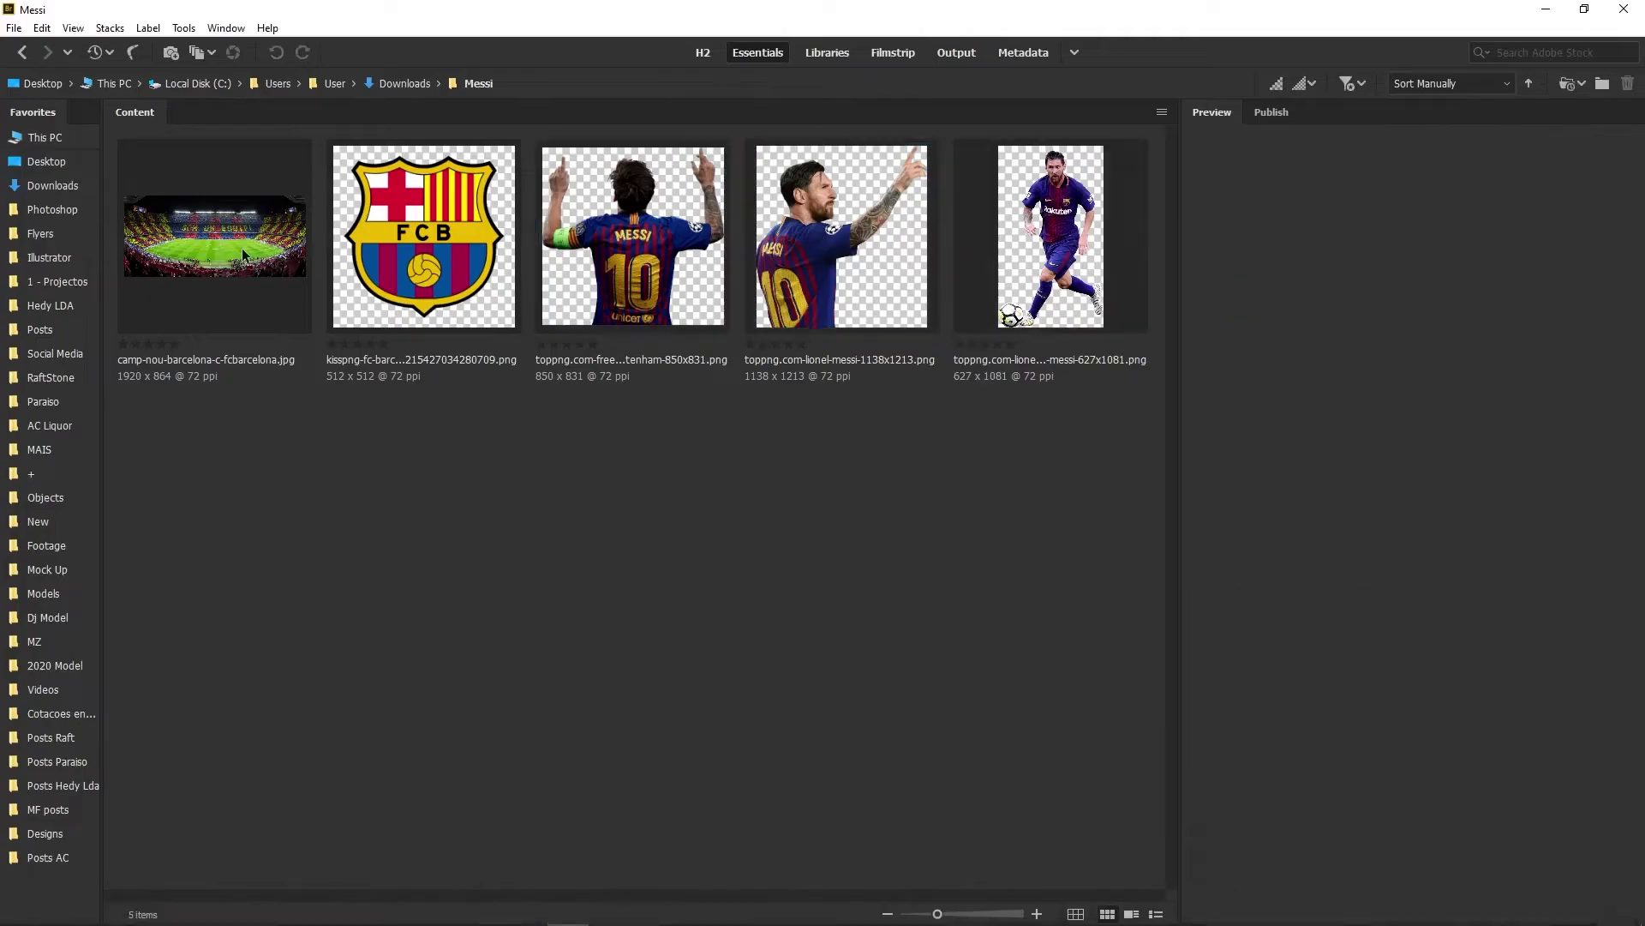
pyautogui.click(245, 245)
pyautogui.moveTo(245, 245); pyautogui.dragTo(553, 623)
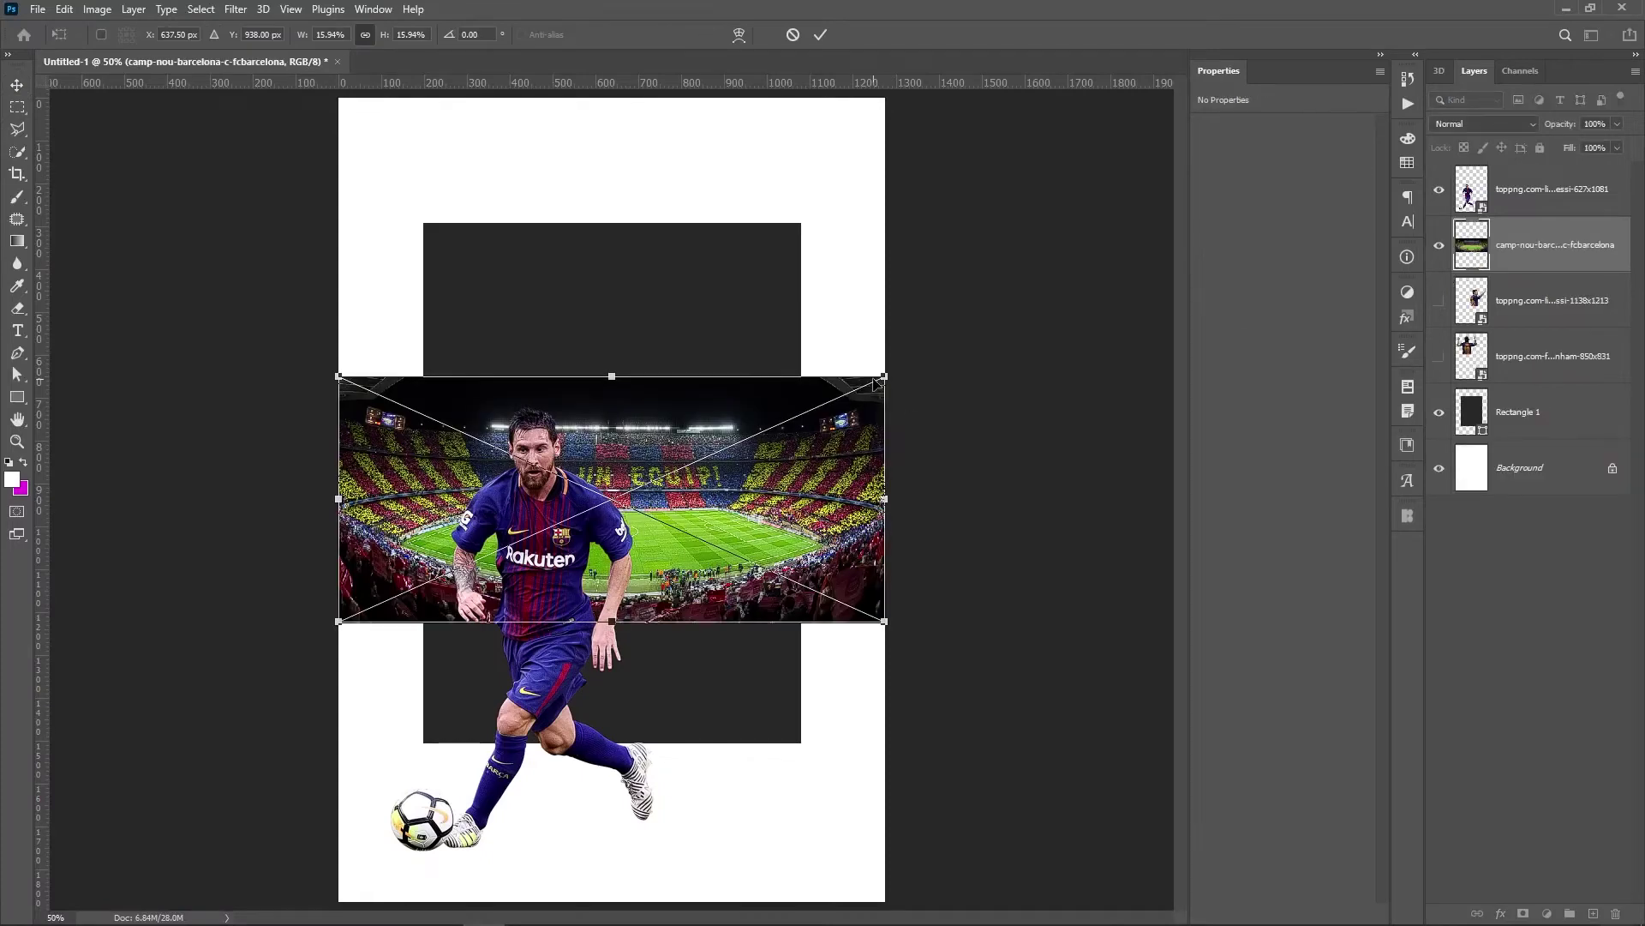
# Enlarge the stadium image to about 2643 × 1190 px and clip it to the dark rectangle layer.
pyautogui.moveTo(889, 374); pyautogui.dragTo(1178, 243)
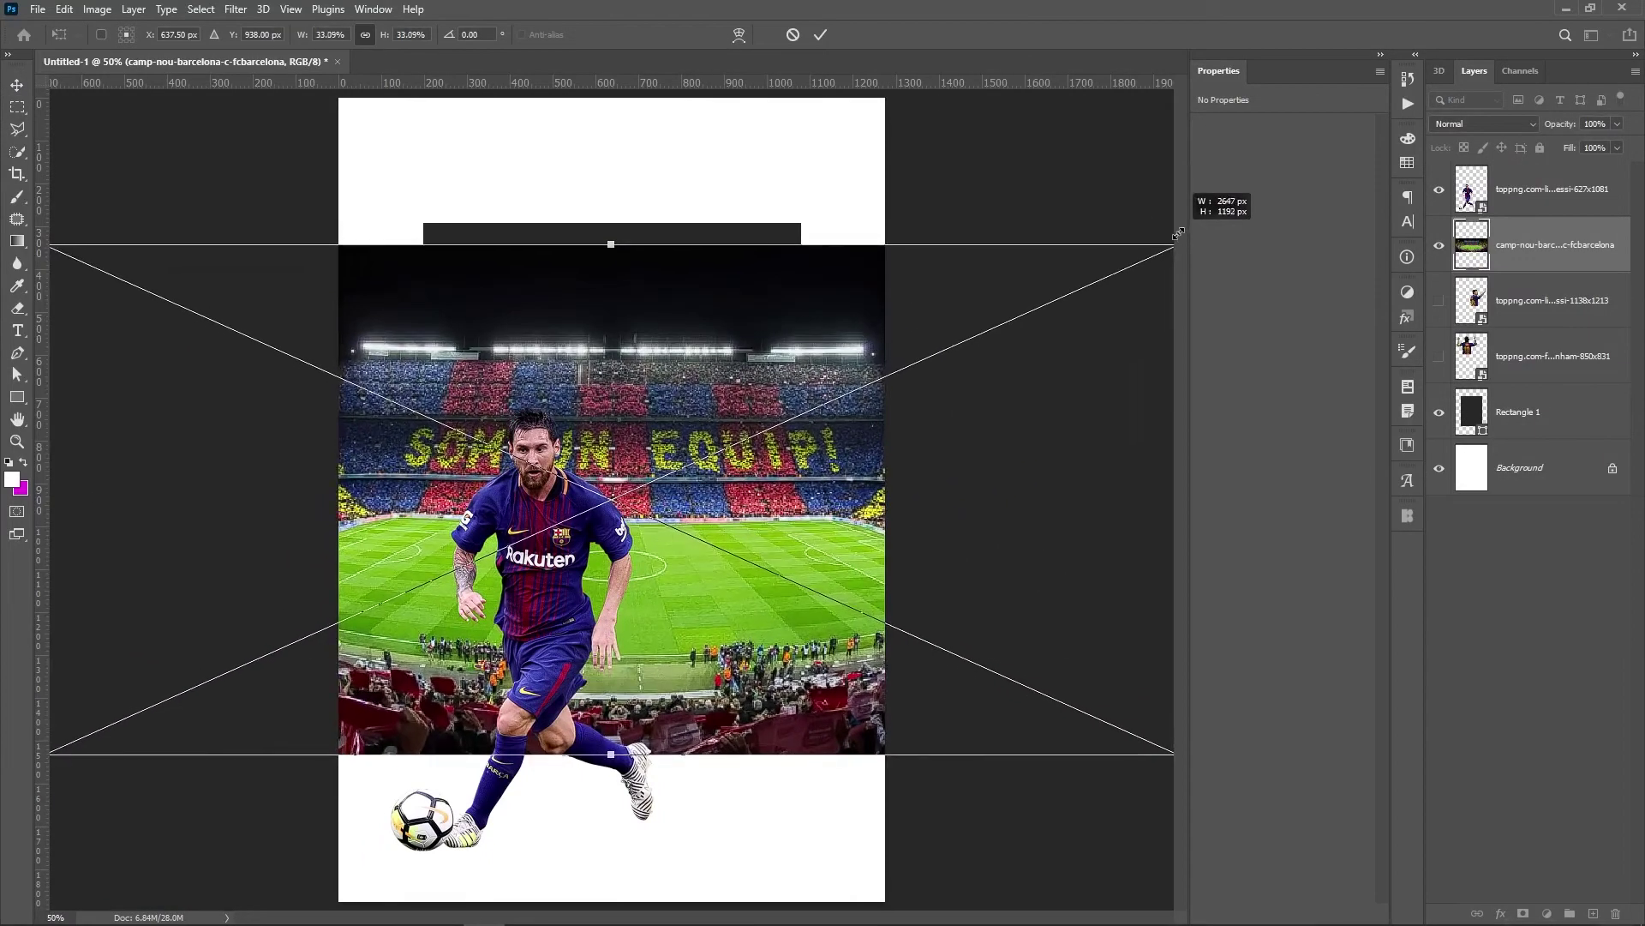
pyautogui.press('Return')
pyautogui.moveTo(1577, 225); pyautogui.dragTo(1560, 394)
pyautogui.keyDown('alt'); pyautogui.click(1548, 382); pyautogui.keyUp('alt')
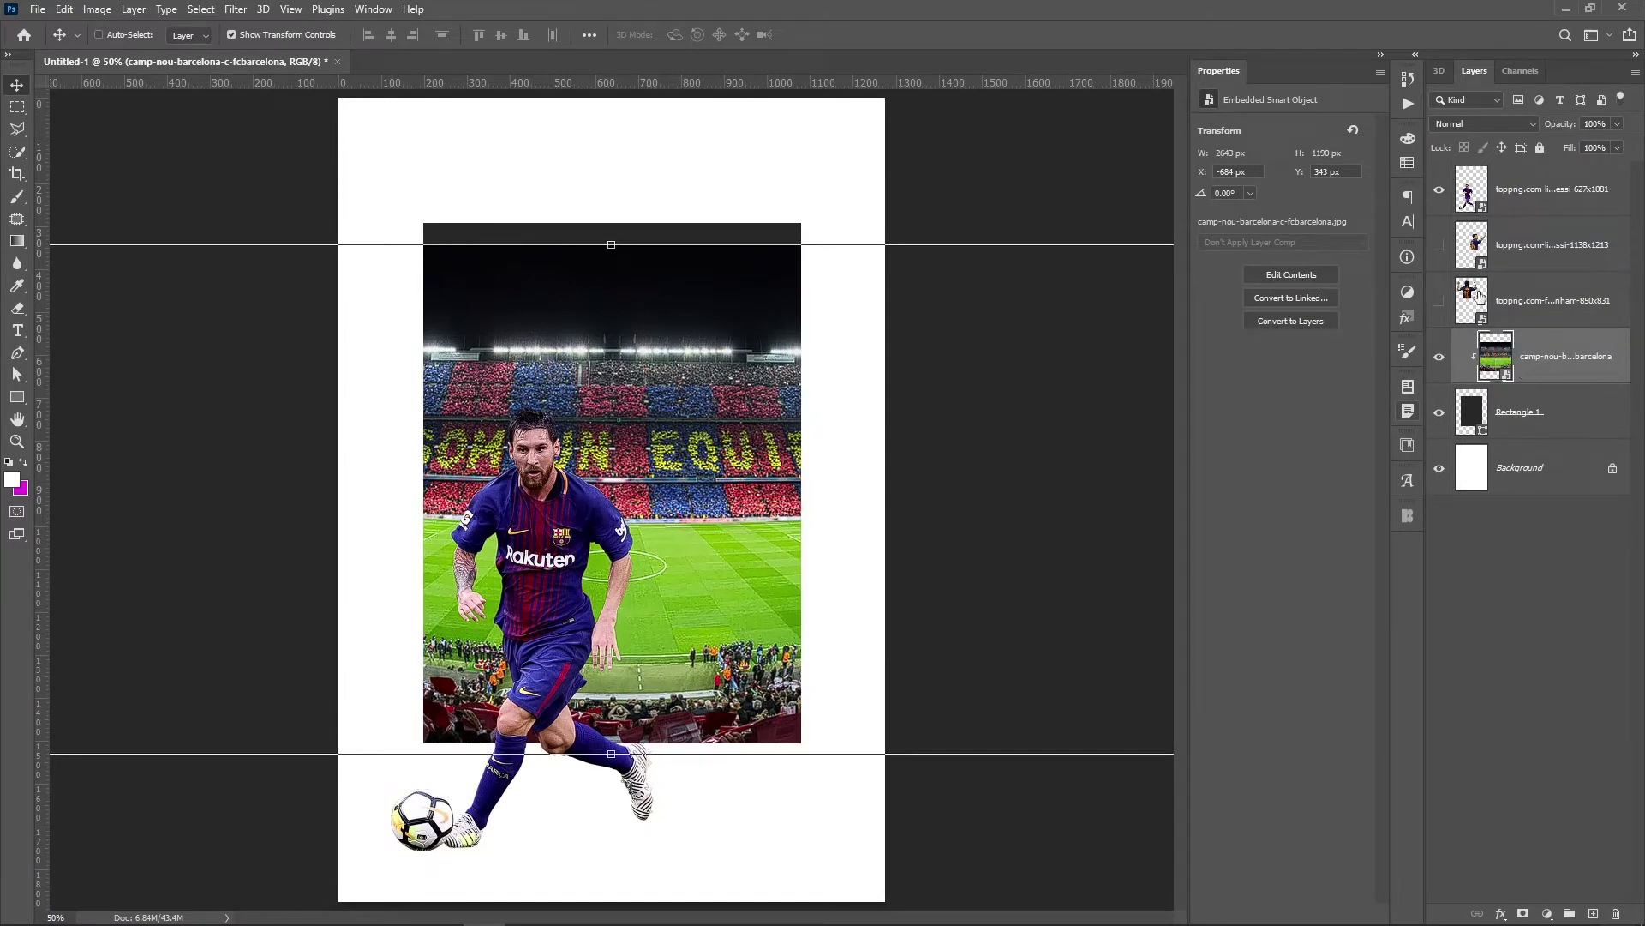
# Make the hidden back-view and pointing player cutouts visible and select the stadium image layer.
pyautogui.click(1439, 302)
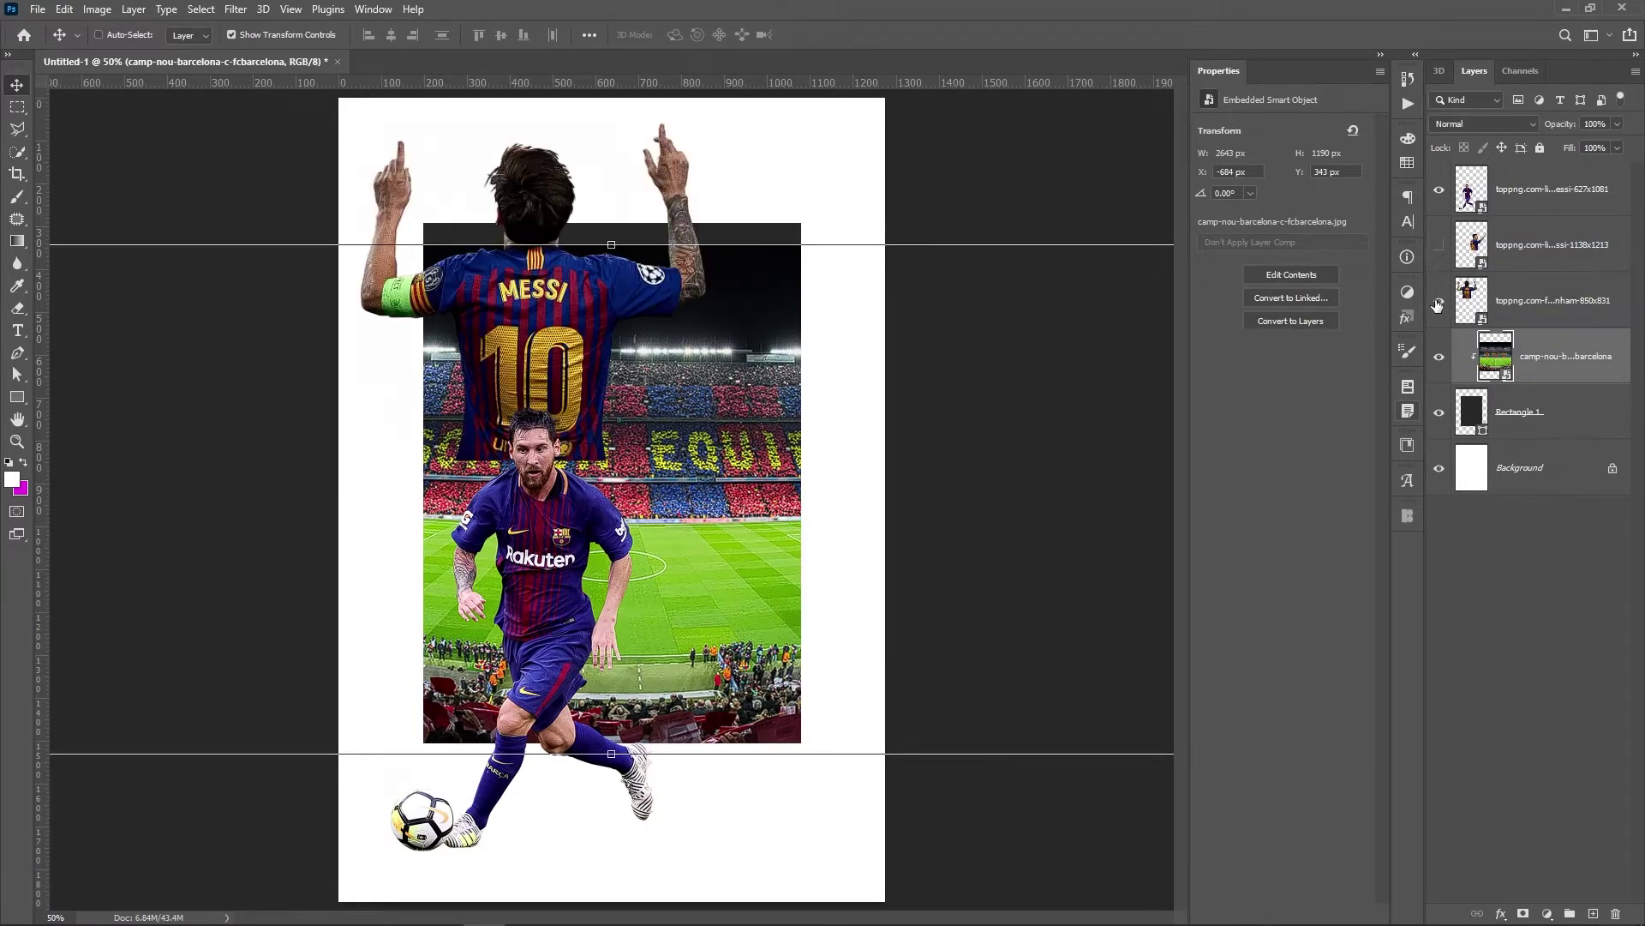
pyautogui.click(1437, 246)
pyautogui.click(1548, 413)
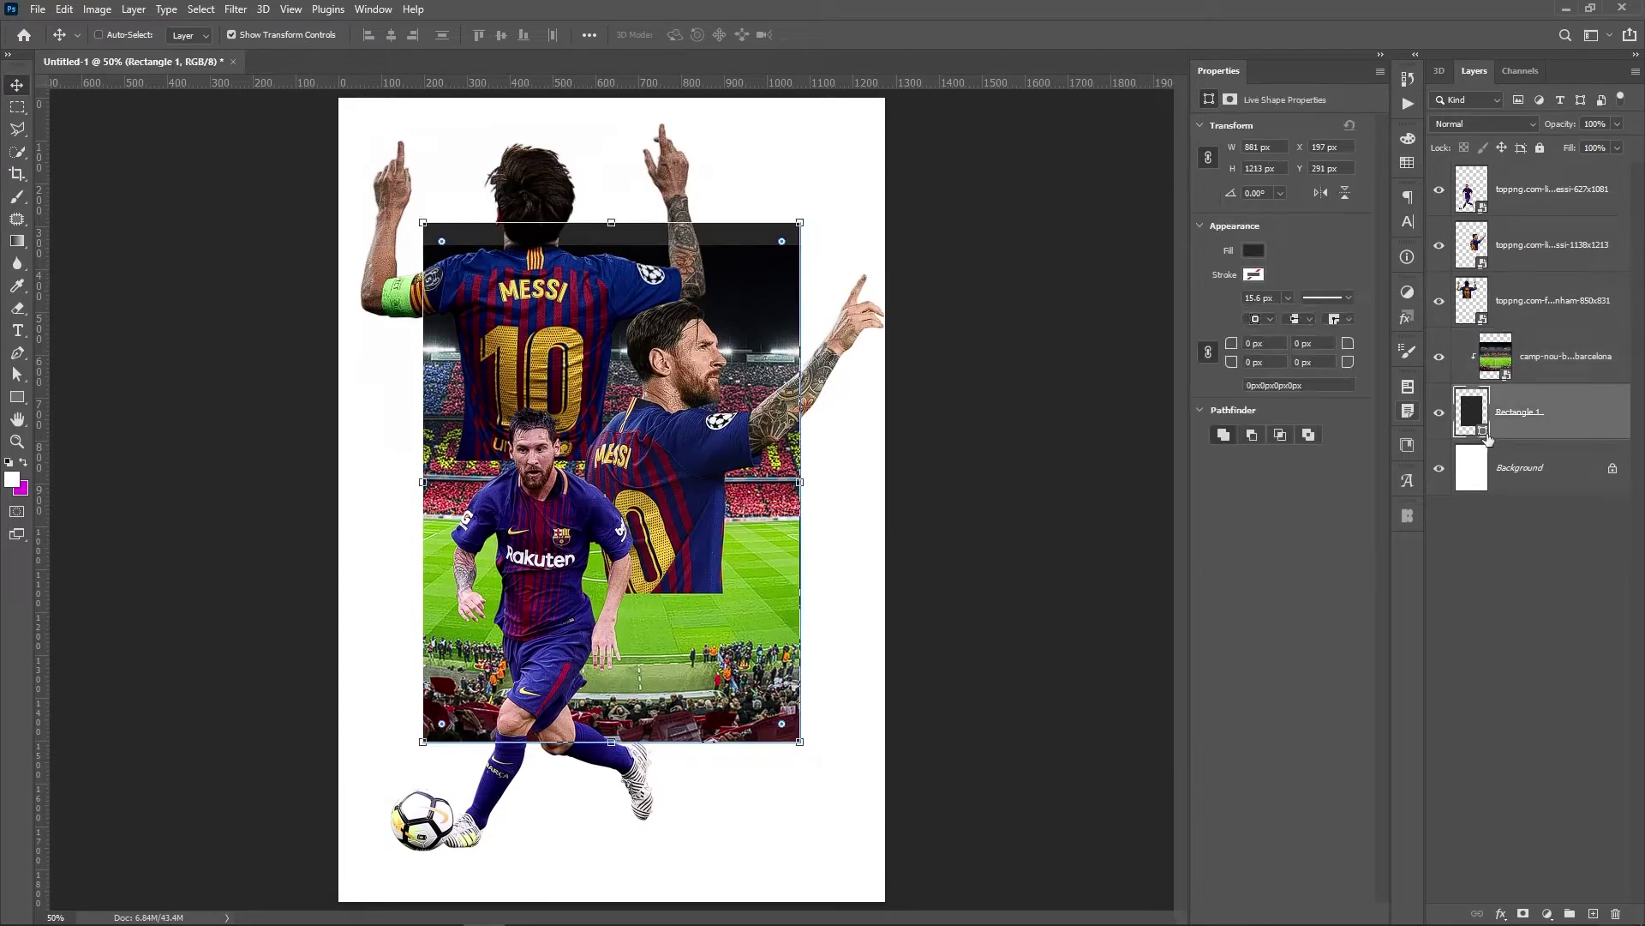
pyautogui.click(1567, 356)
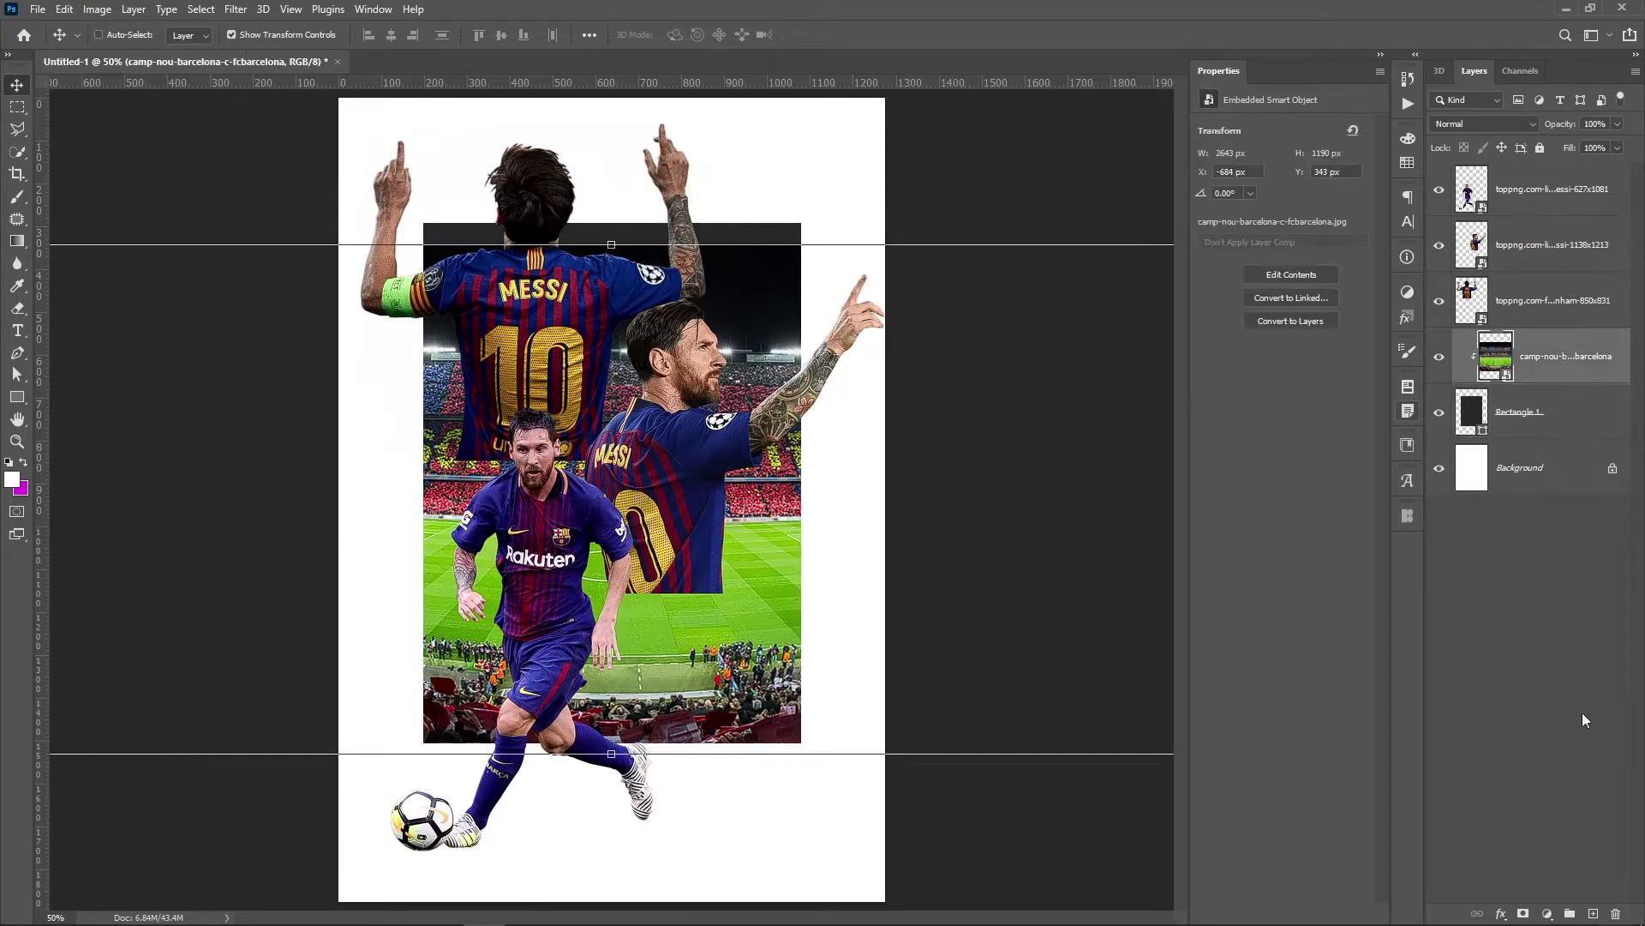
# Try a solid color fill above the stadium image in navy sampled from the jersey, clipped to the frame.
pyautogui.click(1553, 910)
pyautogui.click(1535, 606)
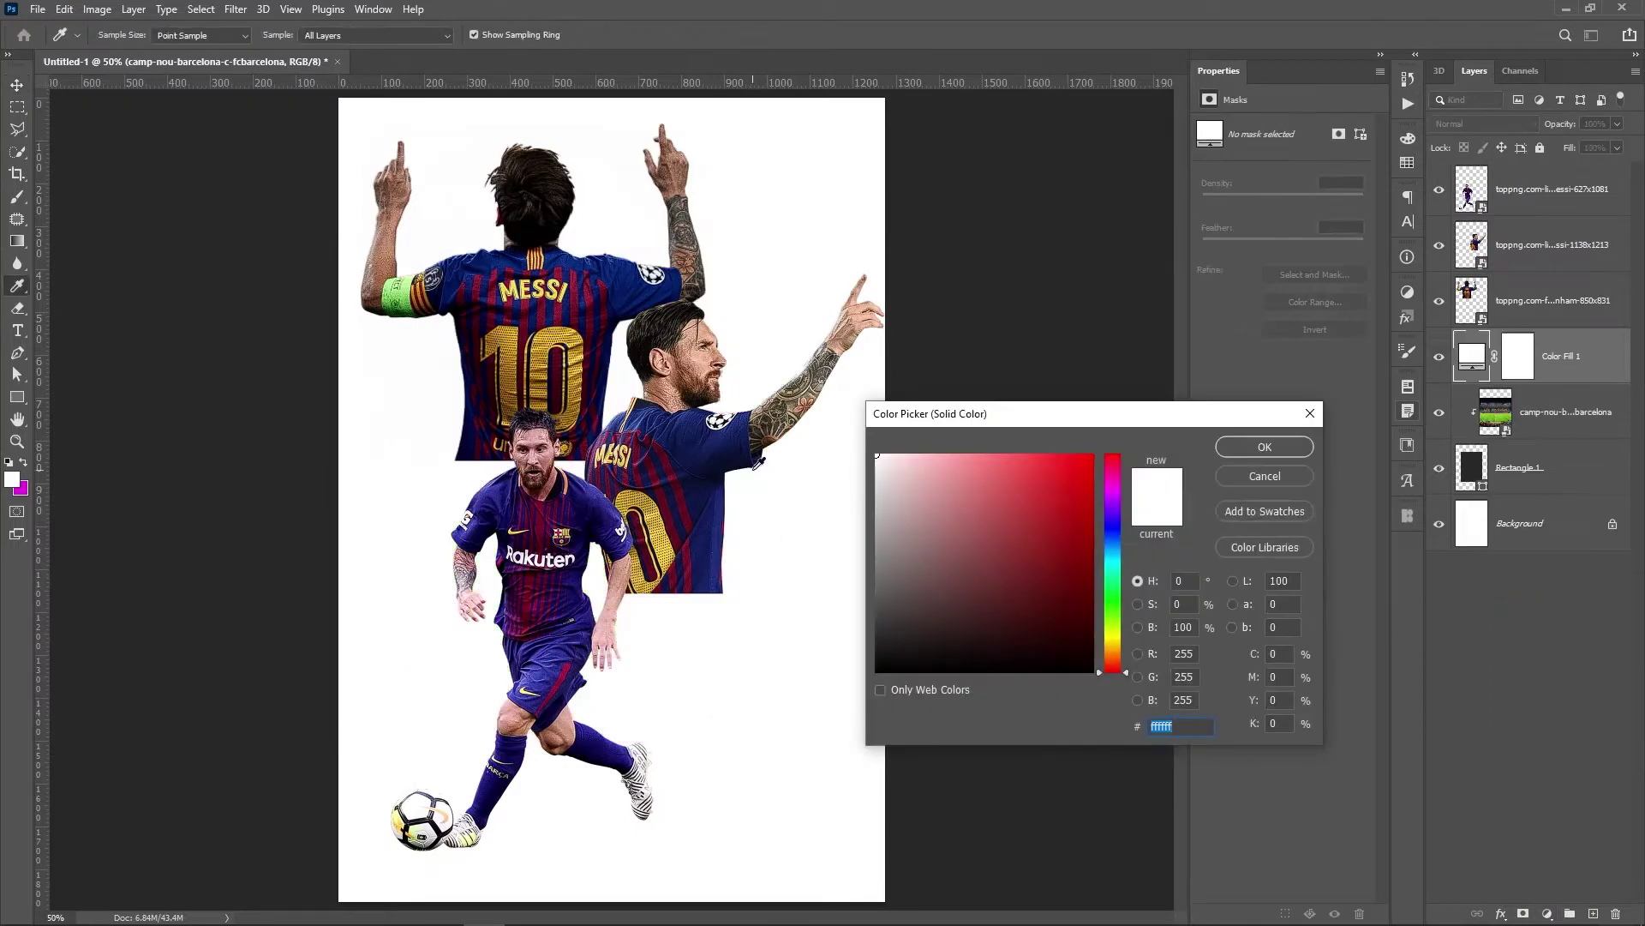
pyautogui.click(695, 449)
pyautogui.press('Return')
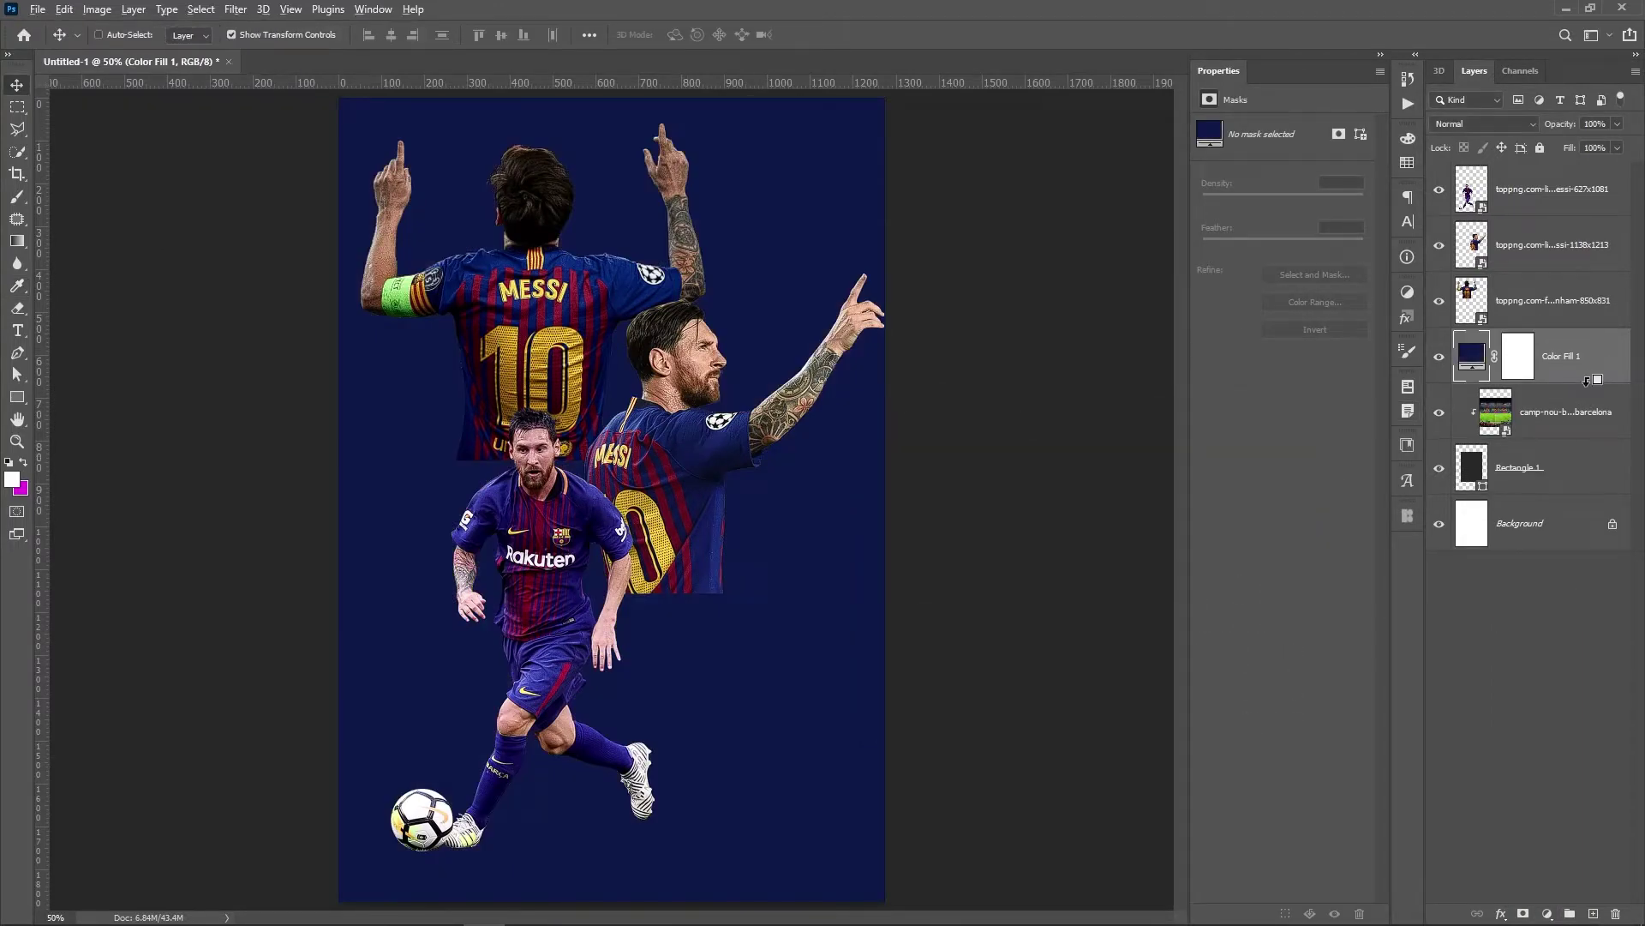
pyautogui.keyDown('alt'); pyautogui.click(1586, 381); pyautogui.keyUp('alt')
# Try the Multiply blend mode on the navy fill and delete the fill layer.
pyautogui.click(1482, 123)
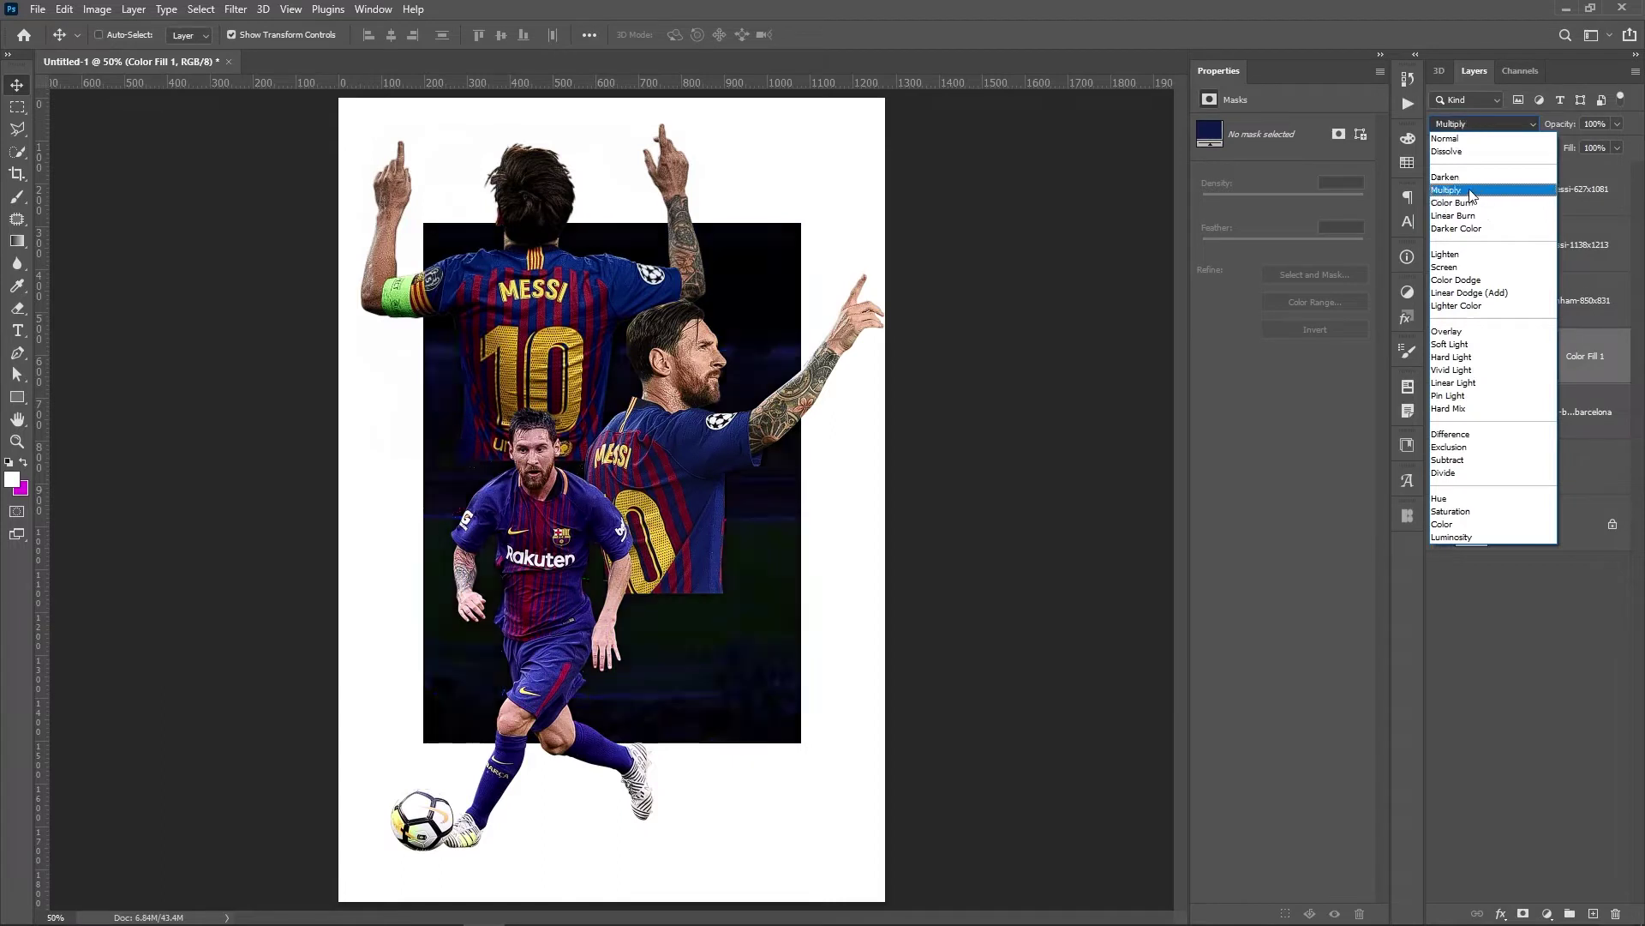
pyautogui.click(1577, 621)
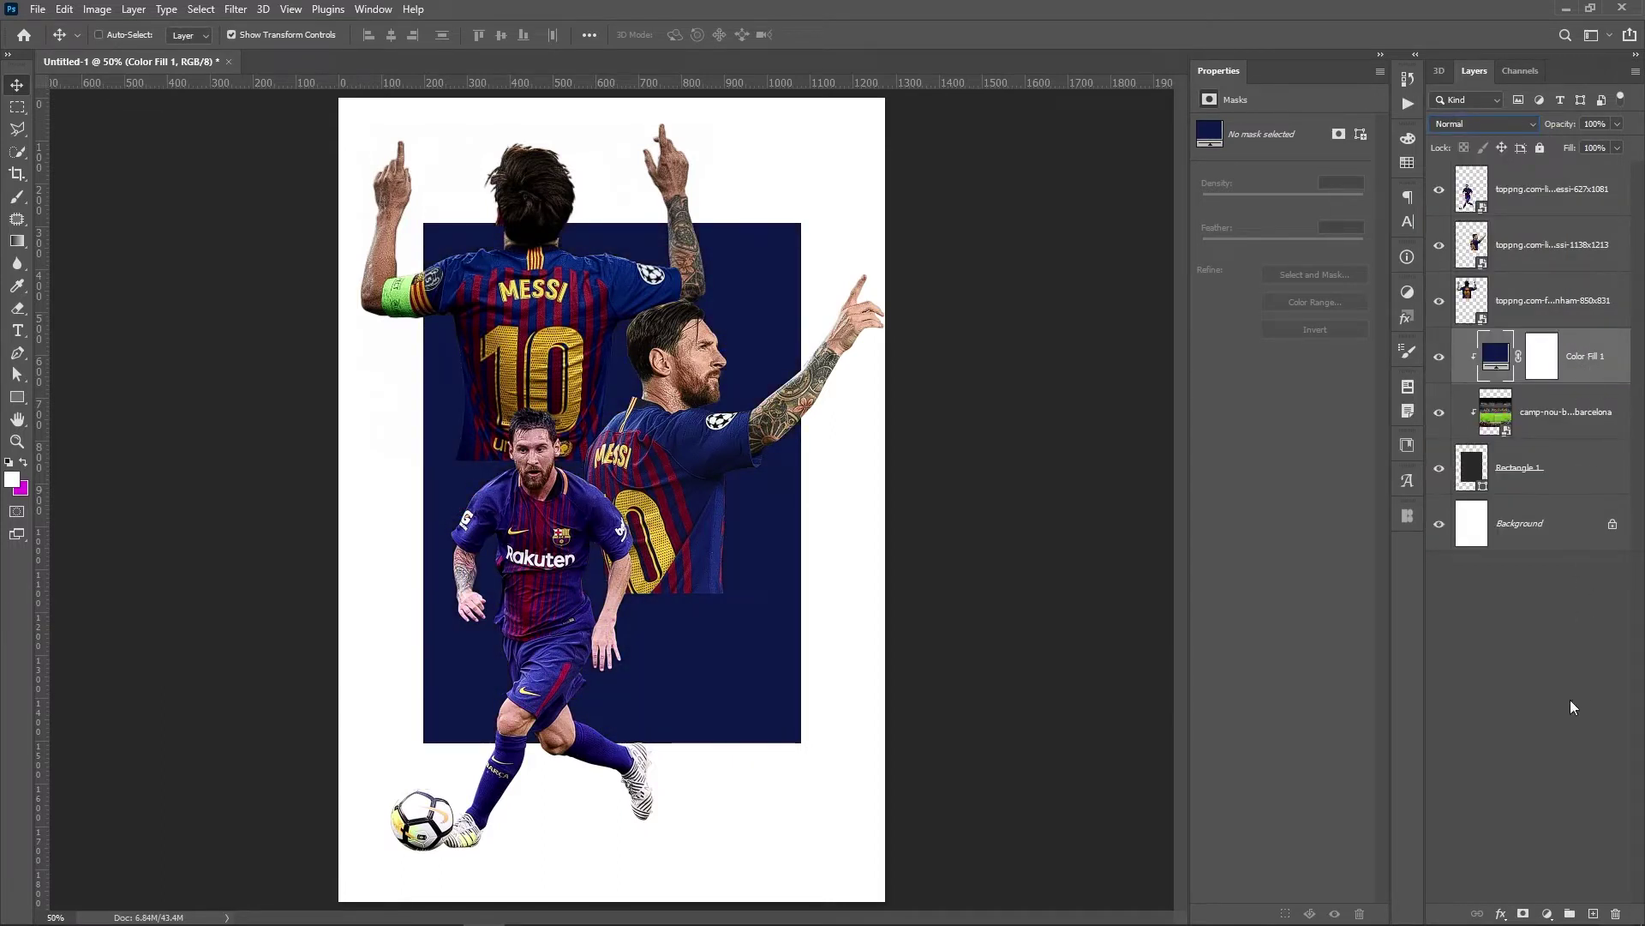
pyautogui.click(1570, 701)
pyautogui.click(1588, 375)
pyautogui.press('Delete')
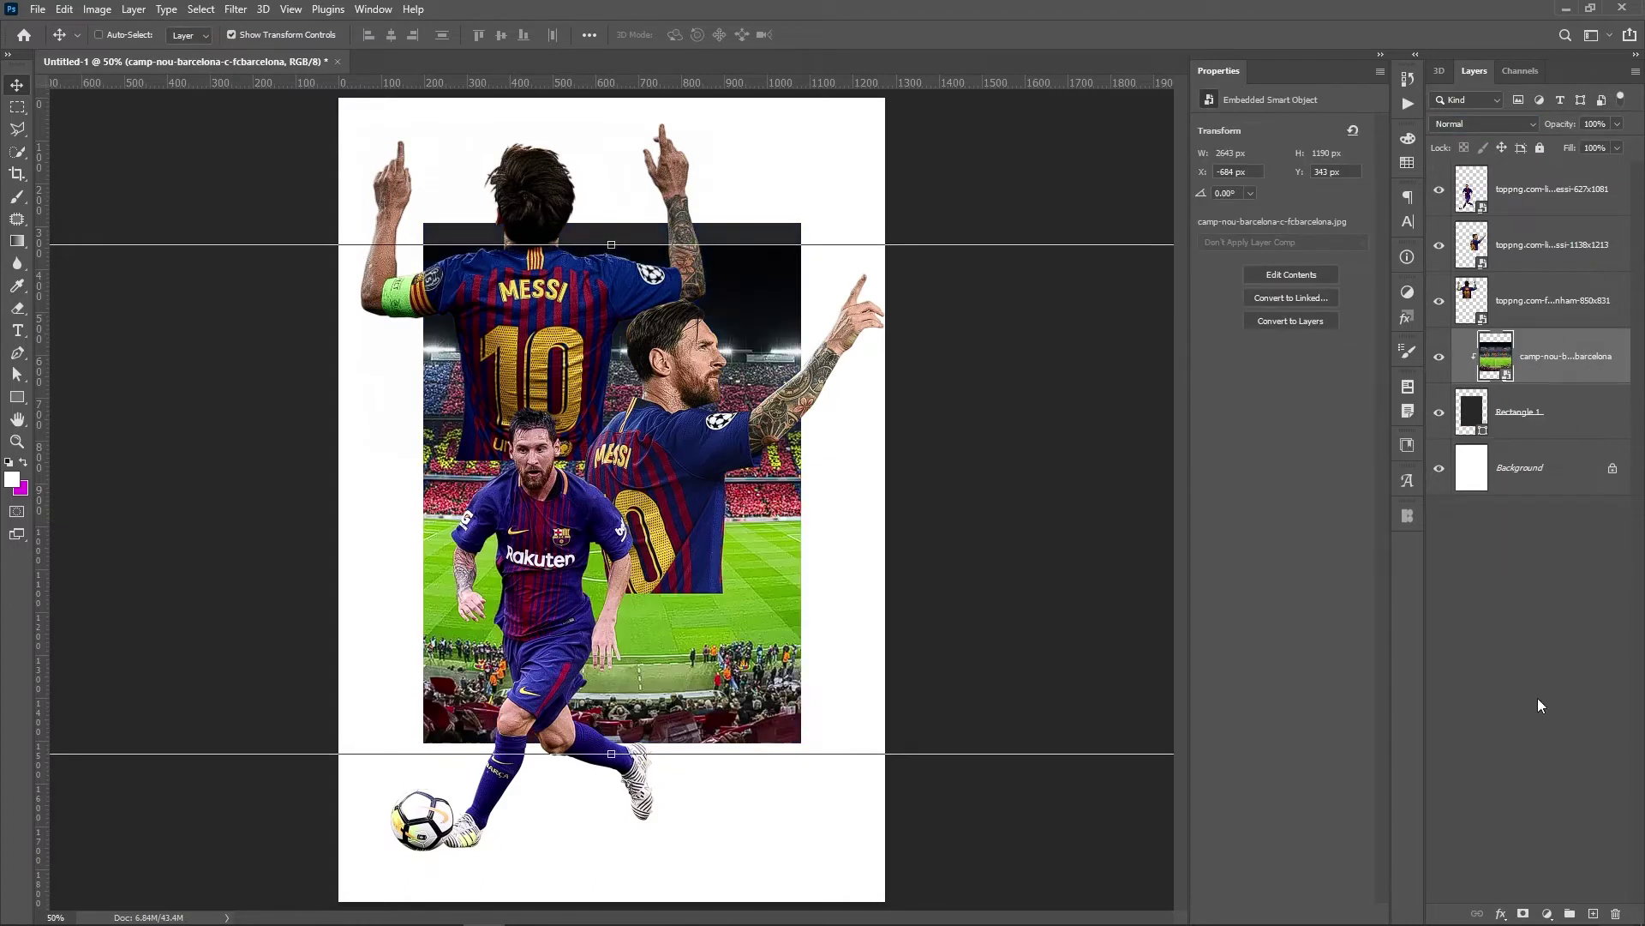
# Add a Gradient Map adjustment above the stadium image and set its end color stop to white (ffffff).
pyautogui.click(1548, 913)
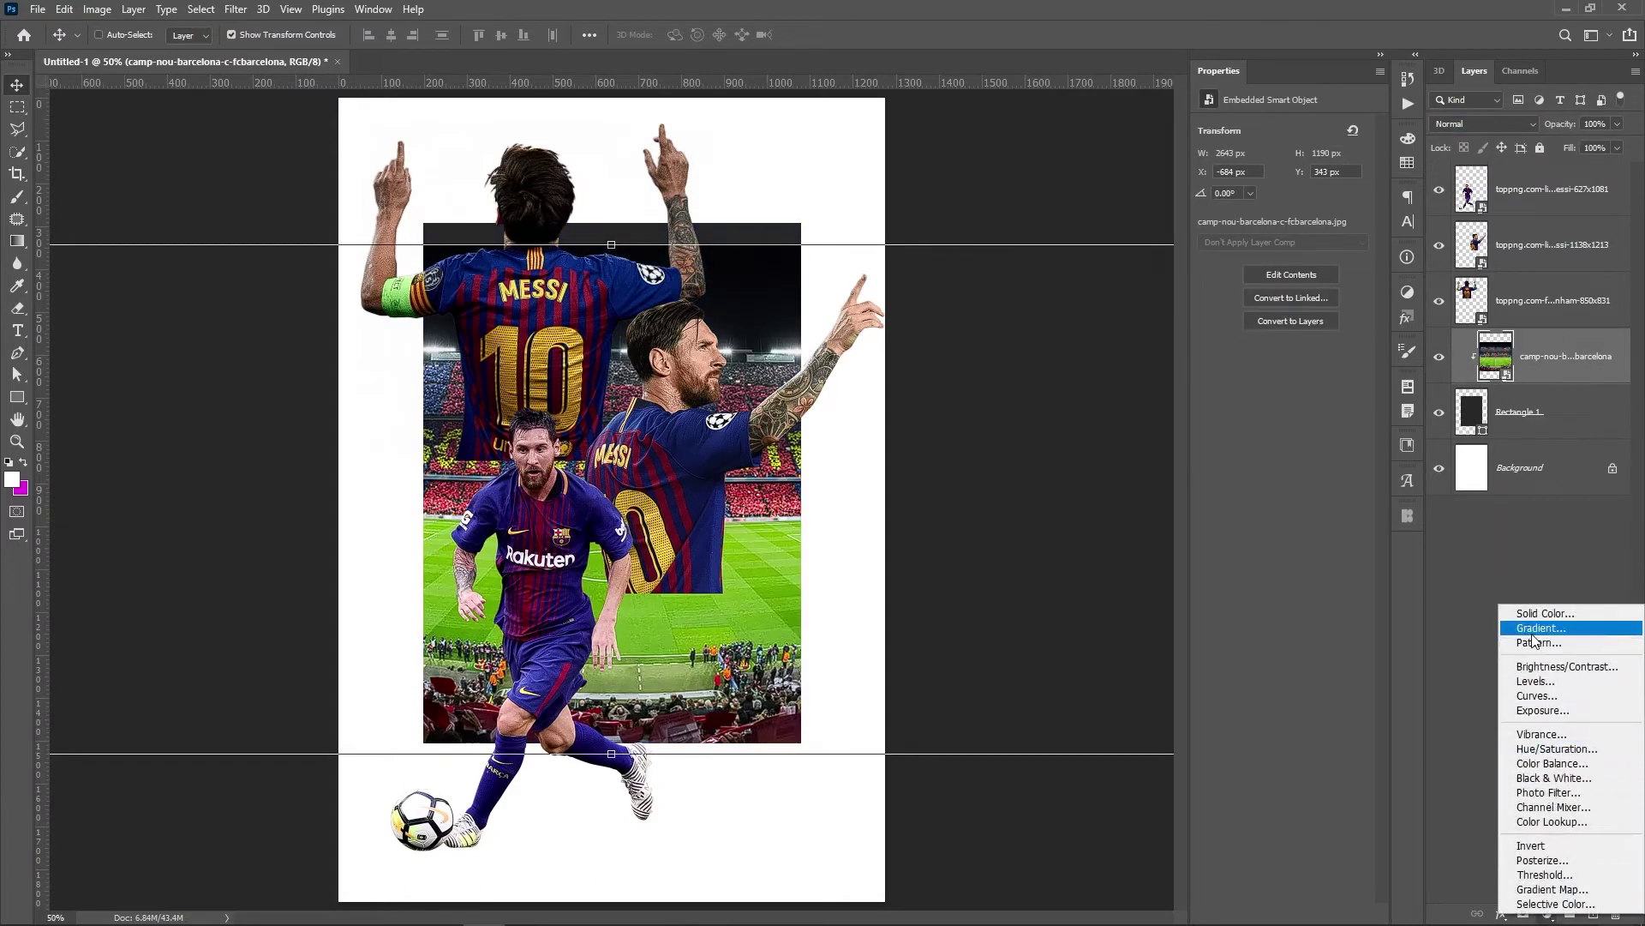
pyautogui.click(1551, 889)
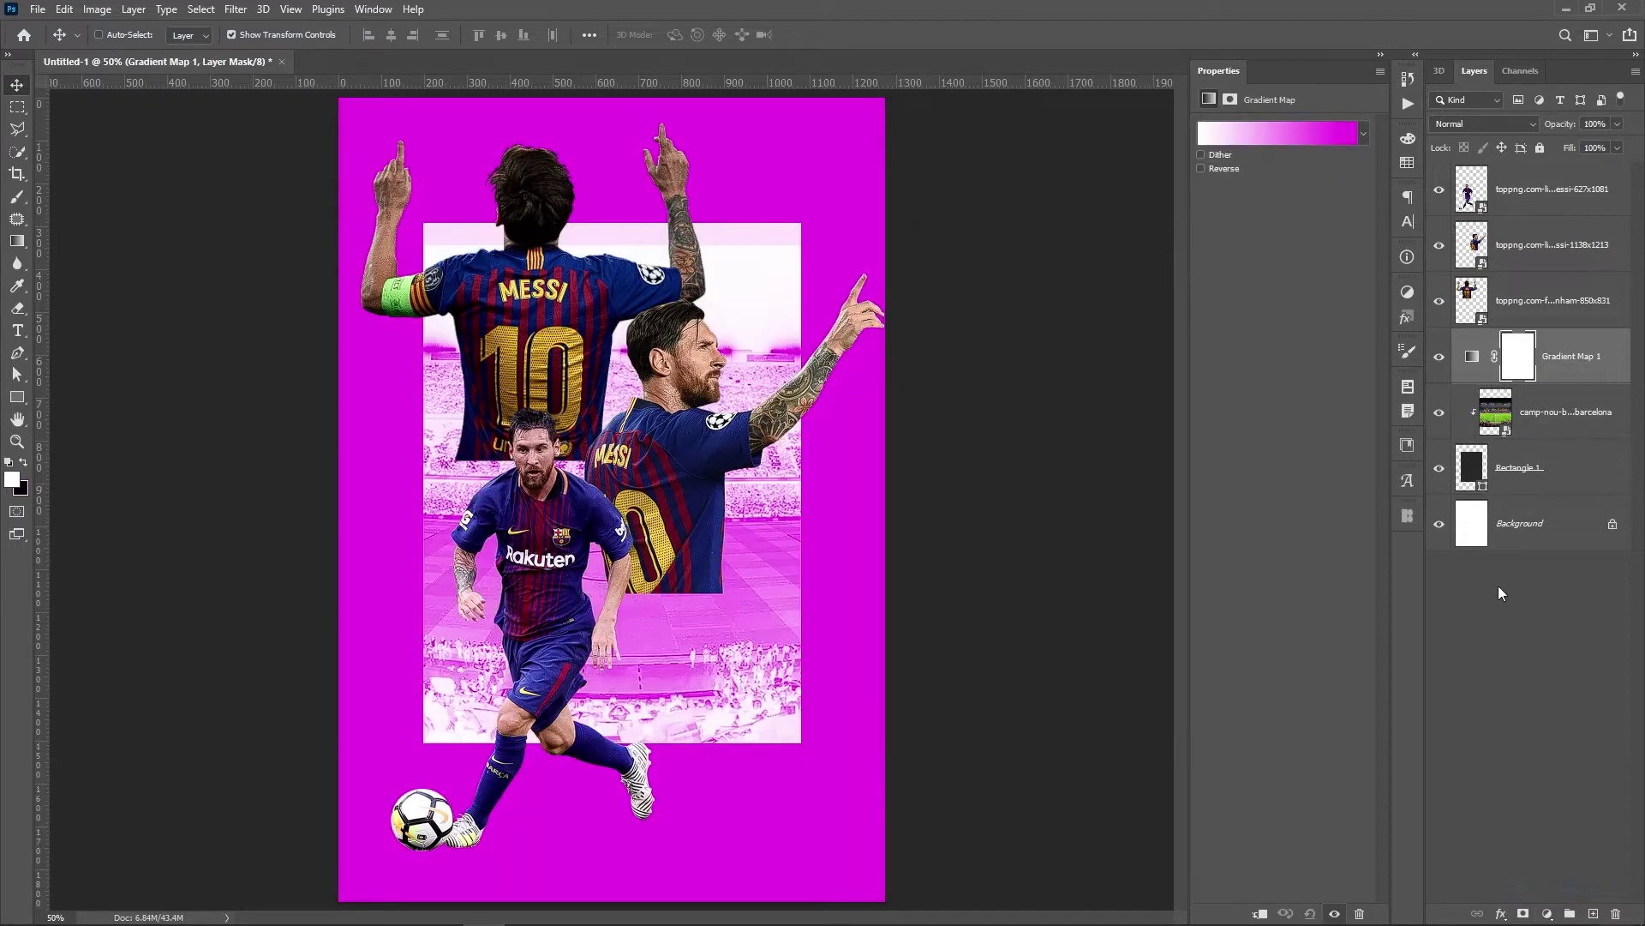
pyautogui.click(1330, 133)
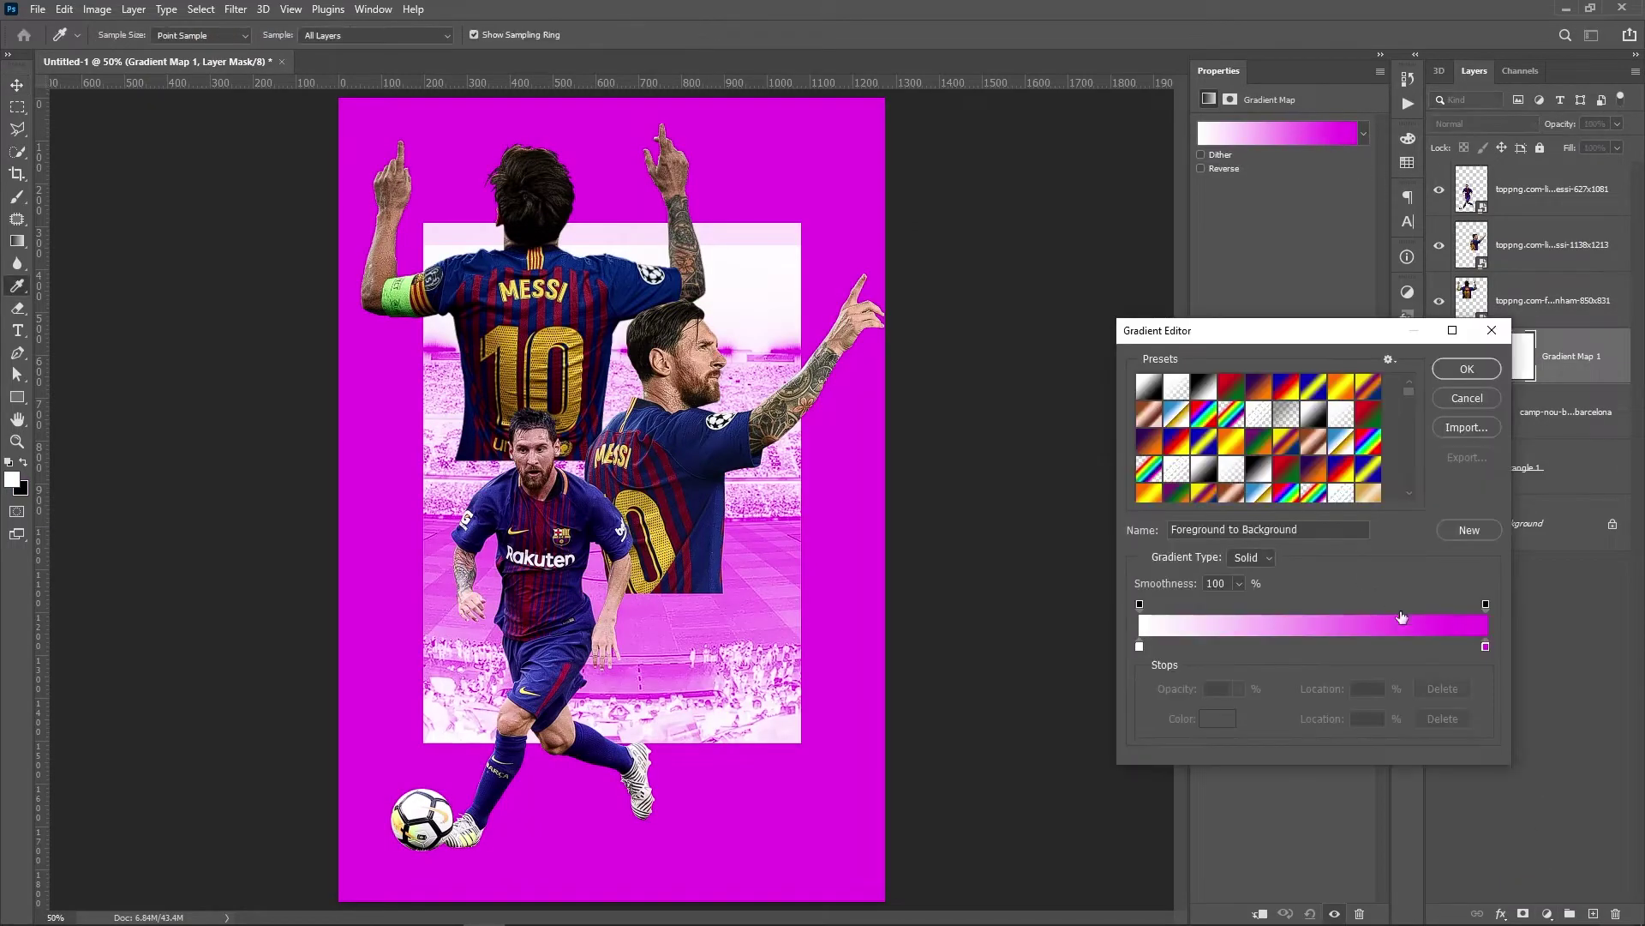
pyautogui.click(1486, 647)
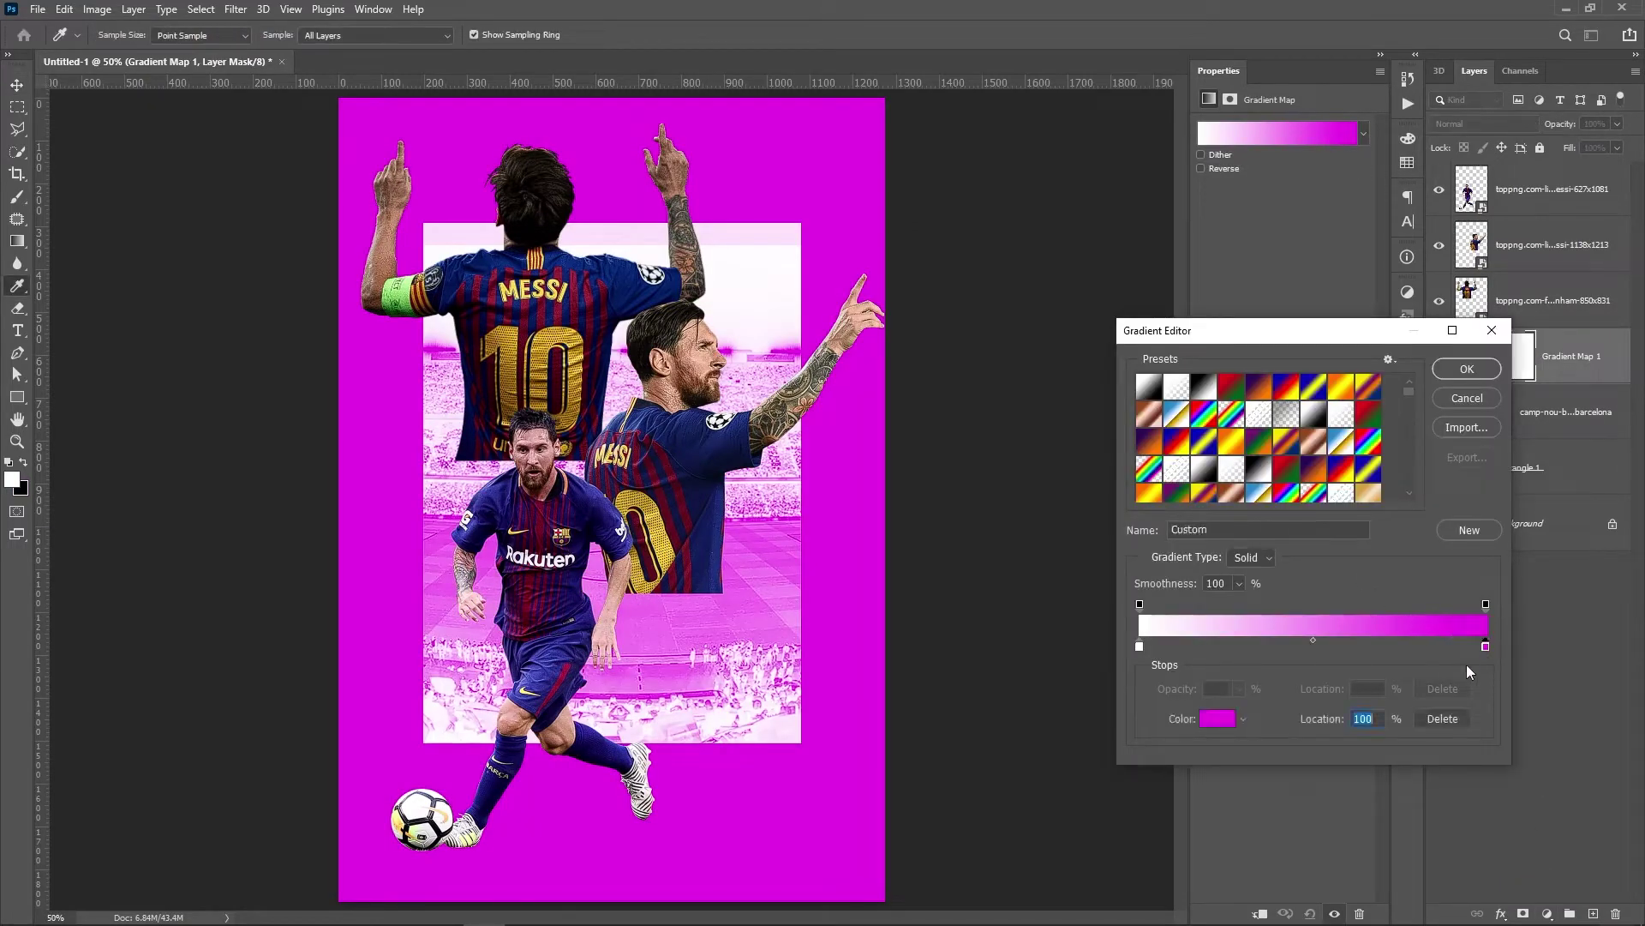
pyautogui.click(1218, 720)
pyautogui.write('ffffff')
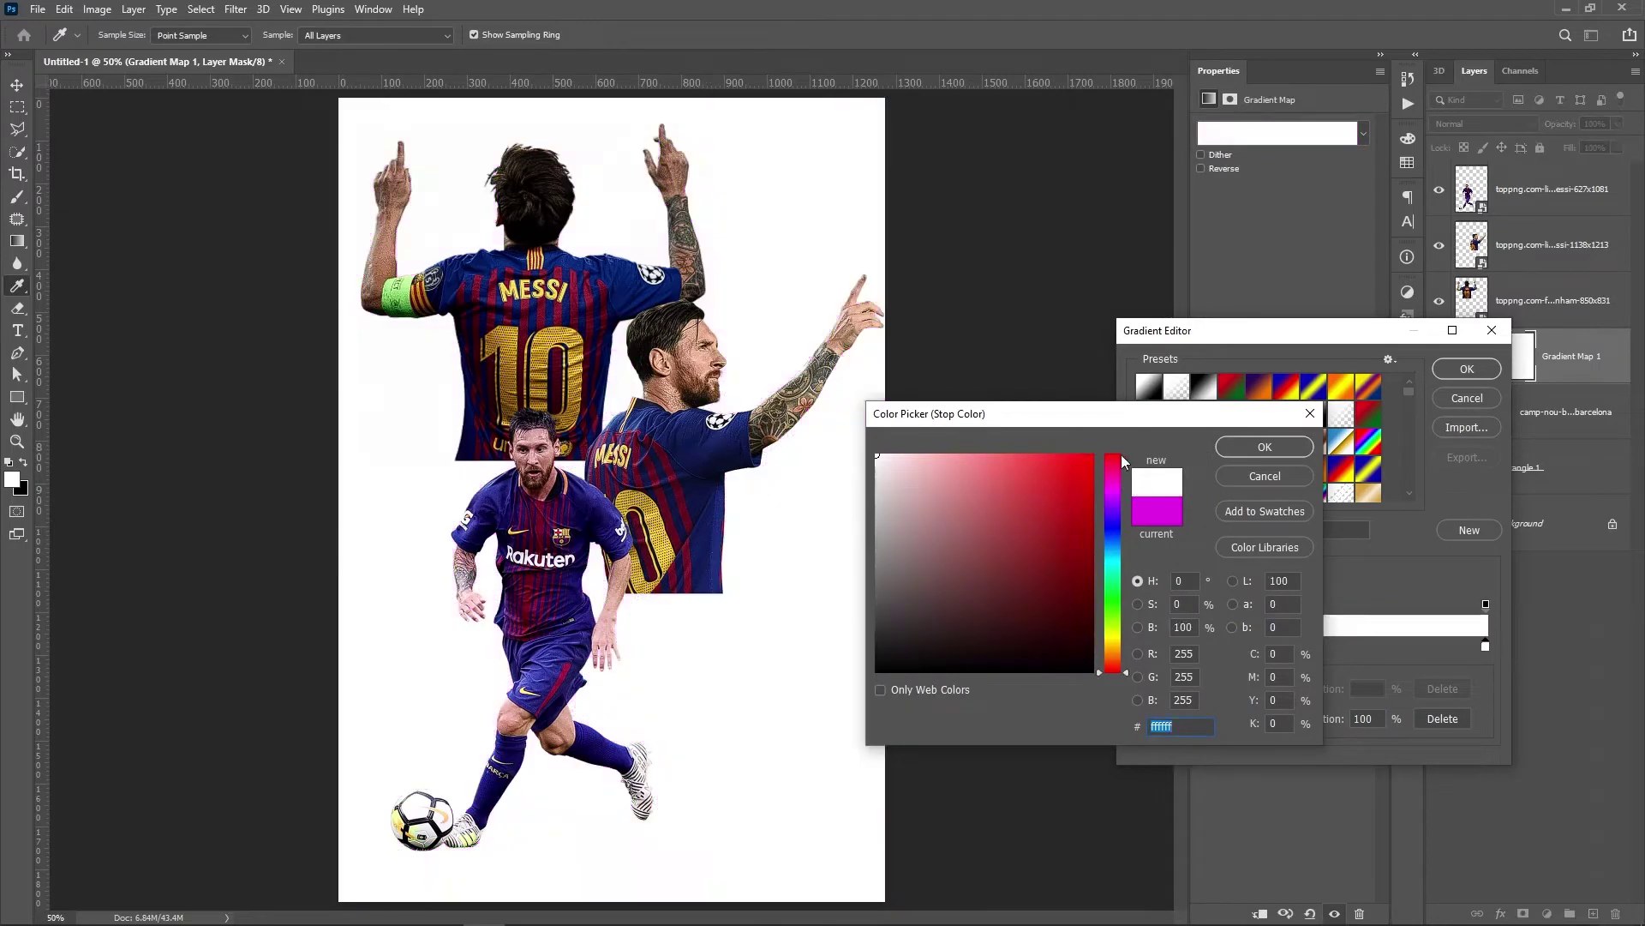
pyautogui.click(1237, 449)
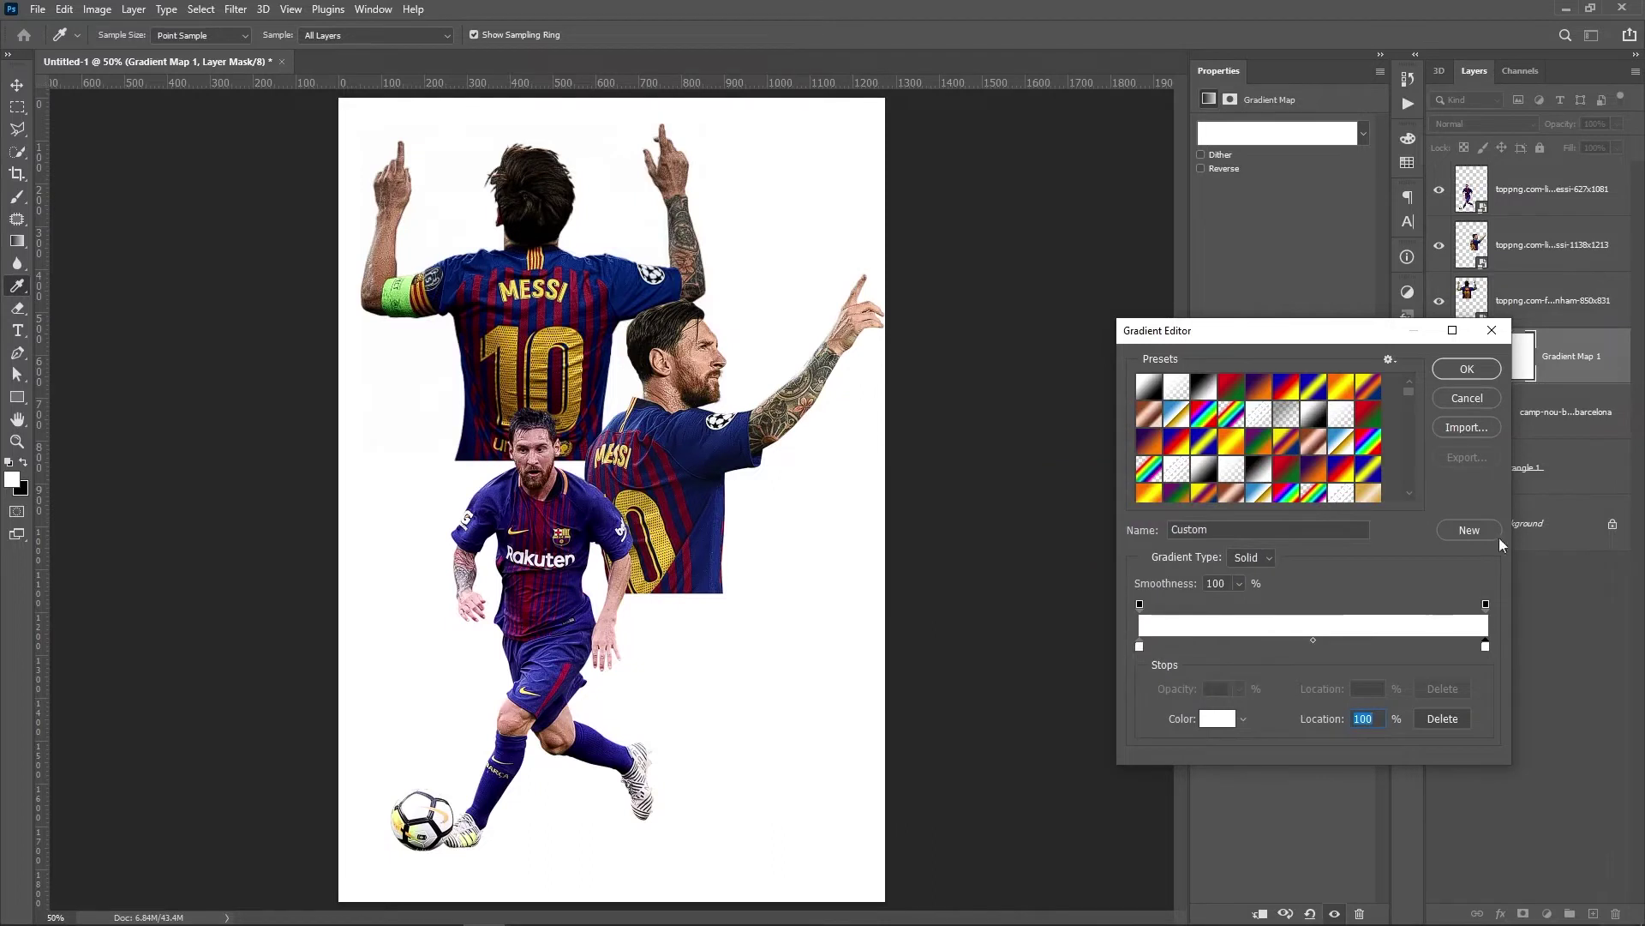
pyautogui.click(1465, 370)
# Set the gradient map's starting color stop to dark blue 07115b.
pyautogui.click(1311, 135)
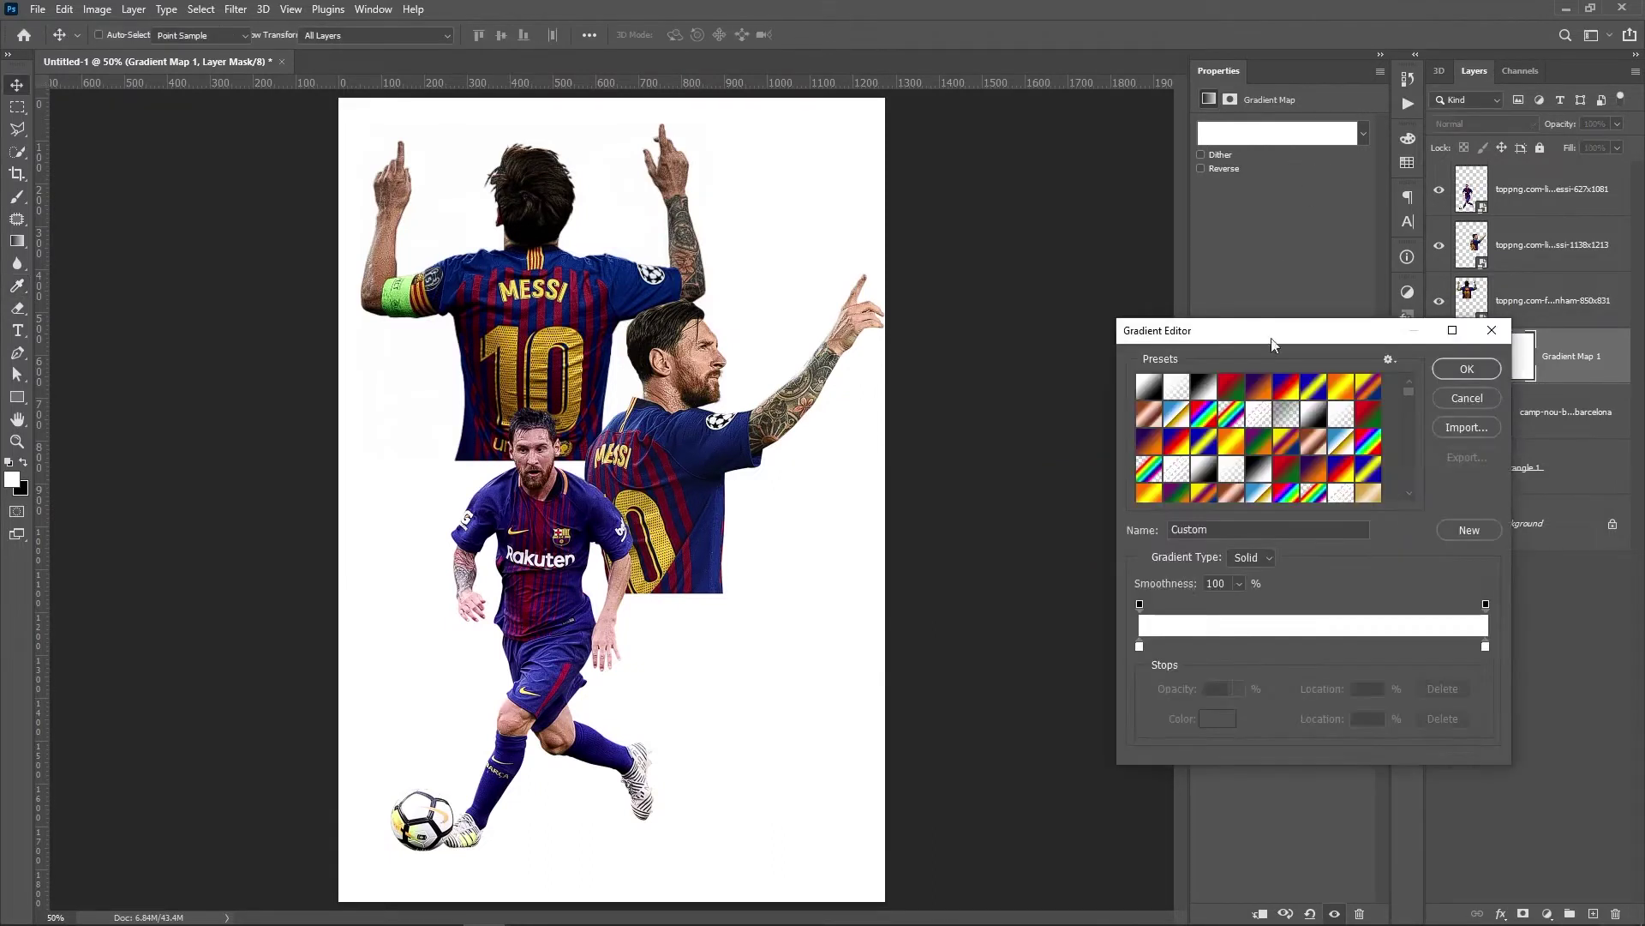
pyautogui.click(1140, 647)
pyautogui.click(1217, 718)
pyautogui.moveTo(1109, 552); pyautogui.dragTo(1079, 597)
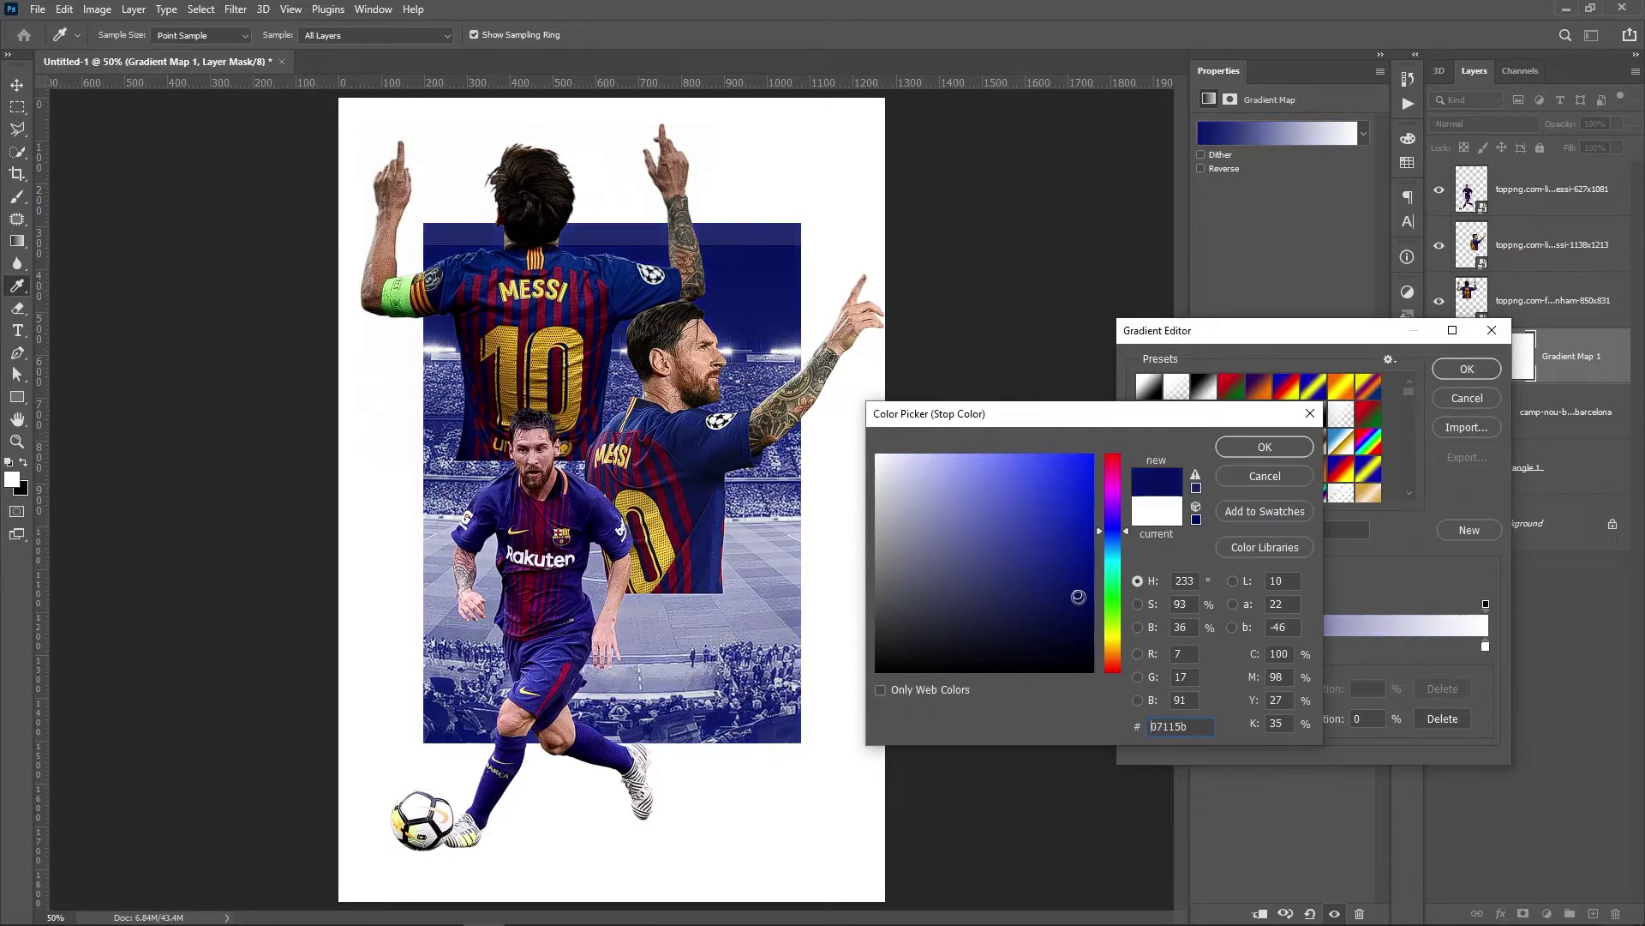
pyautogui.click(1264, 447)
# Set the gradient map's end color stop to blue 1352d2 and clip the adjustment to the stadium frame.
pyautogui.click(1486, 646)
pyautogui.click(1217, 718)
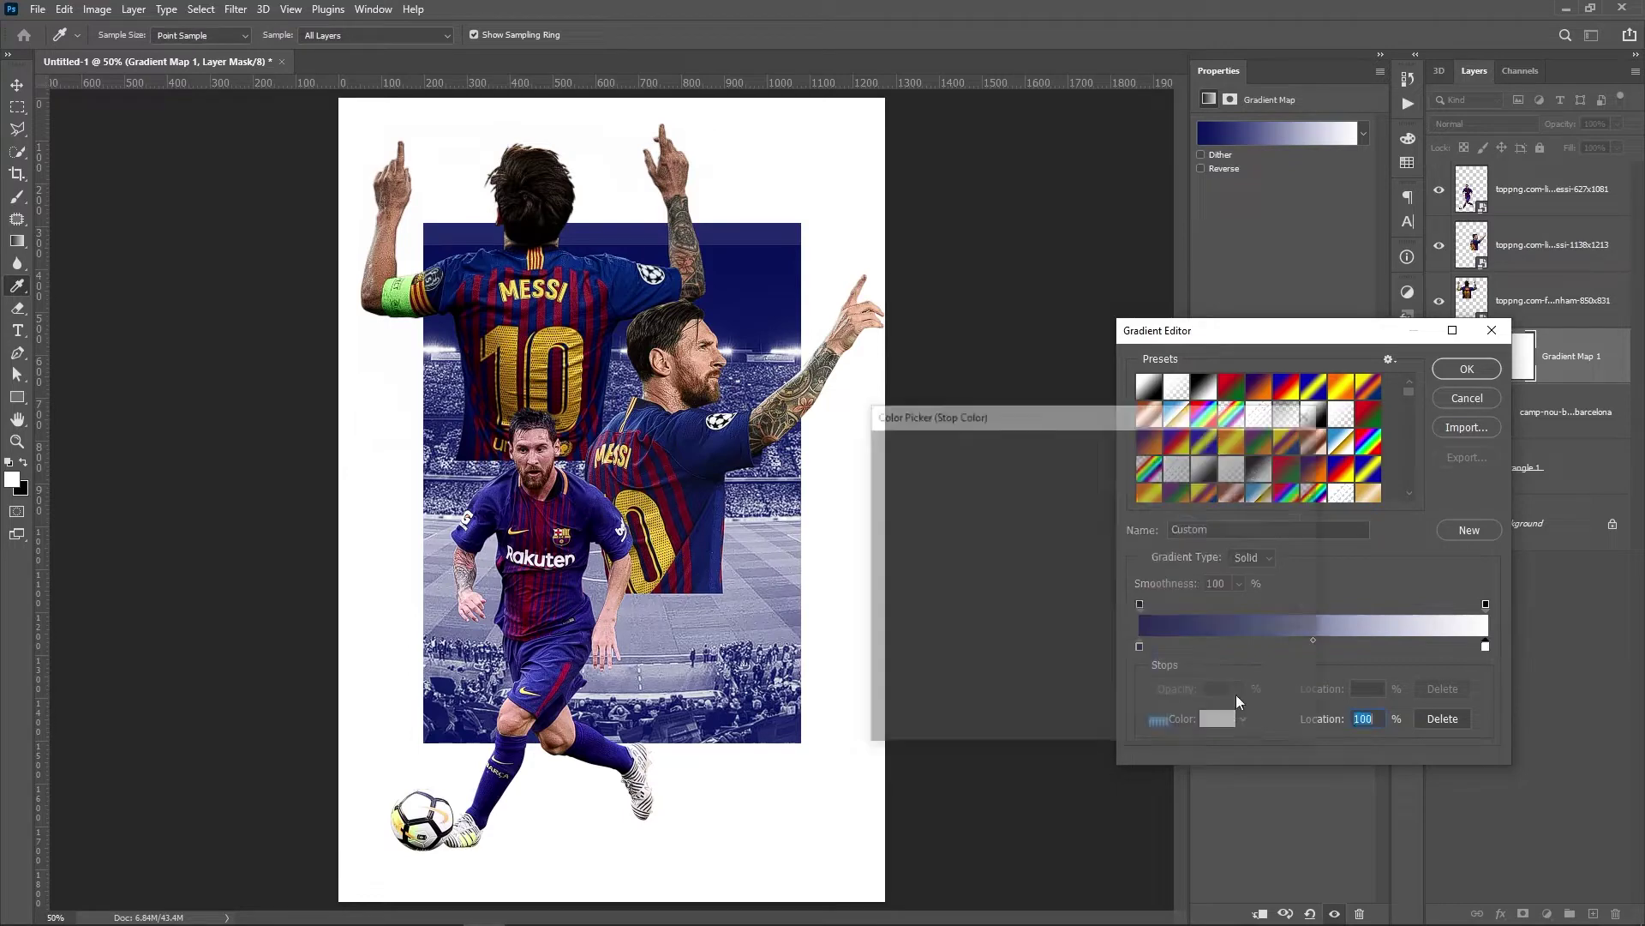
pyautogui.moveTo(1111, 558); pyautogui.dragTo(1109, 540)
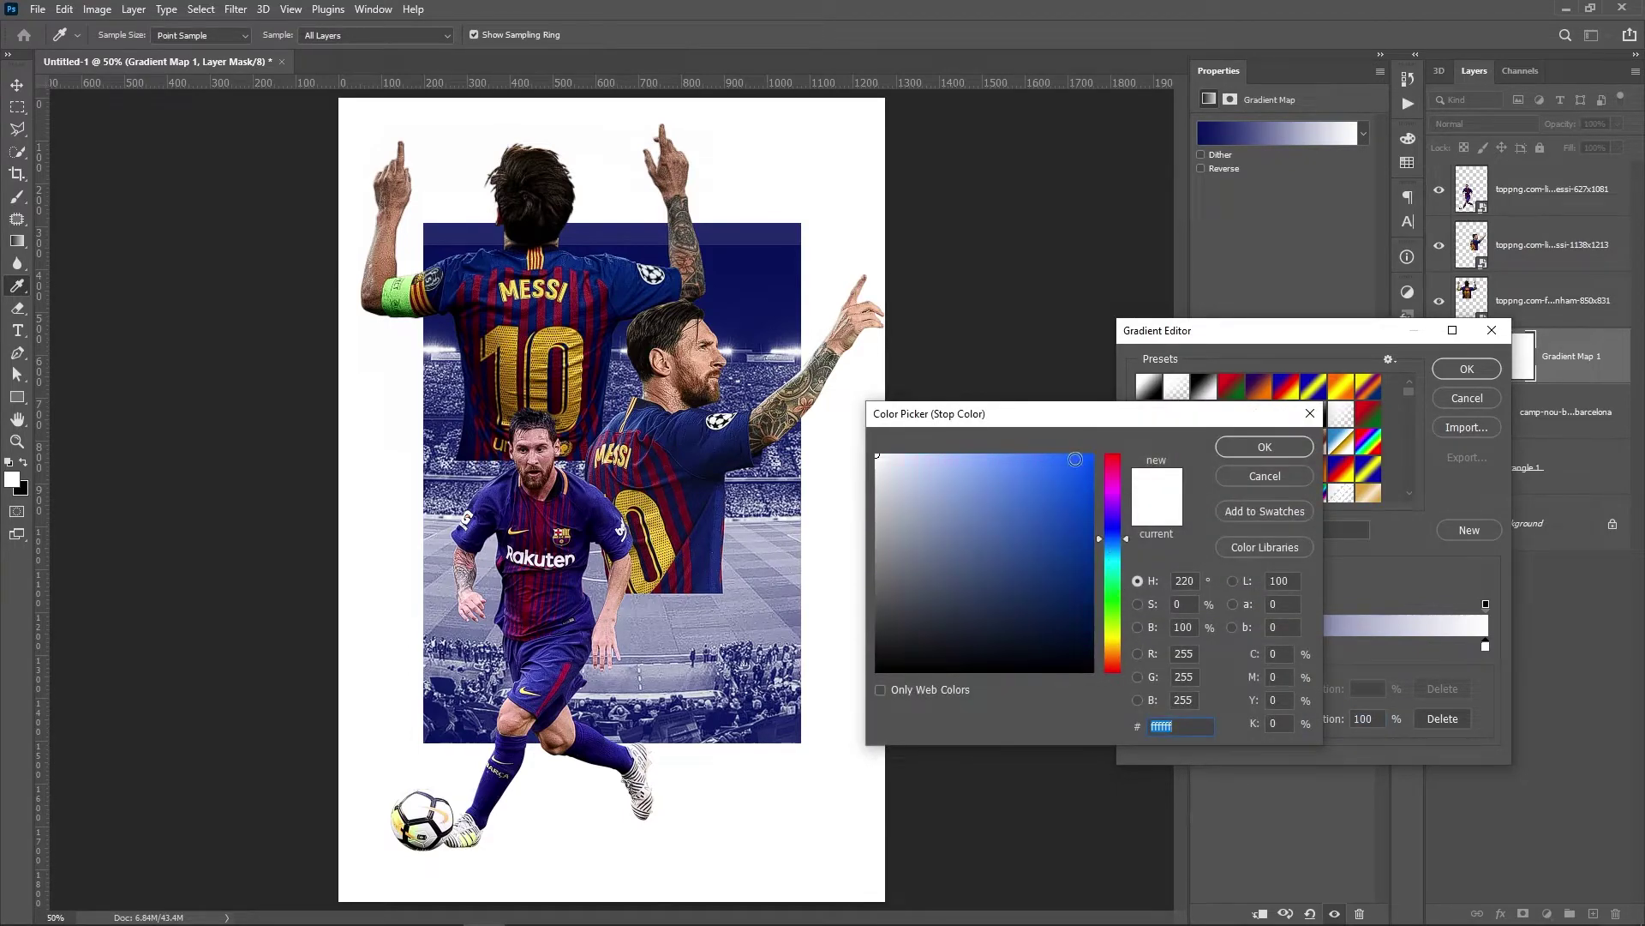
pyautogui.click(1083, 553)
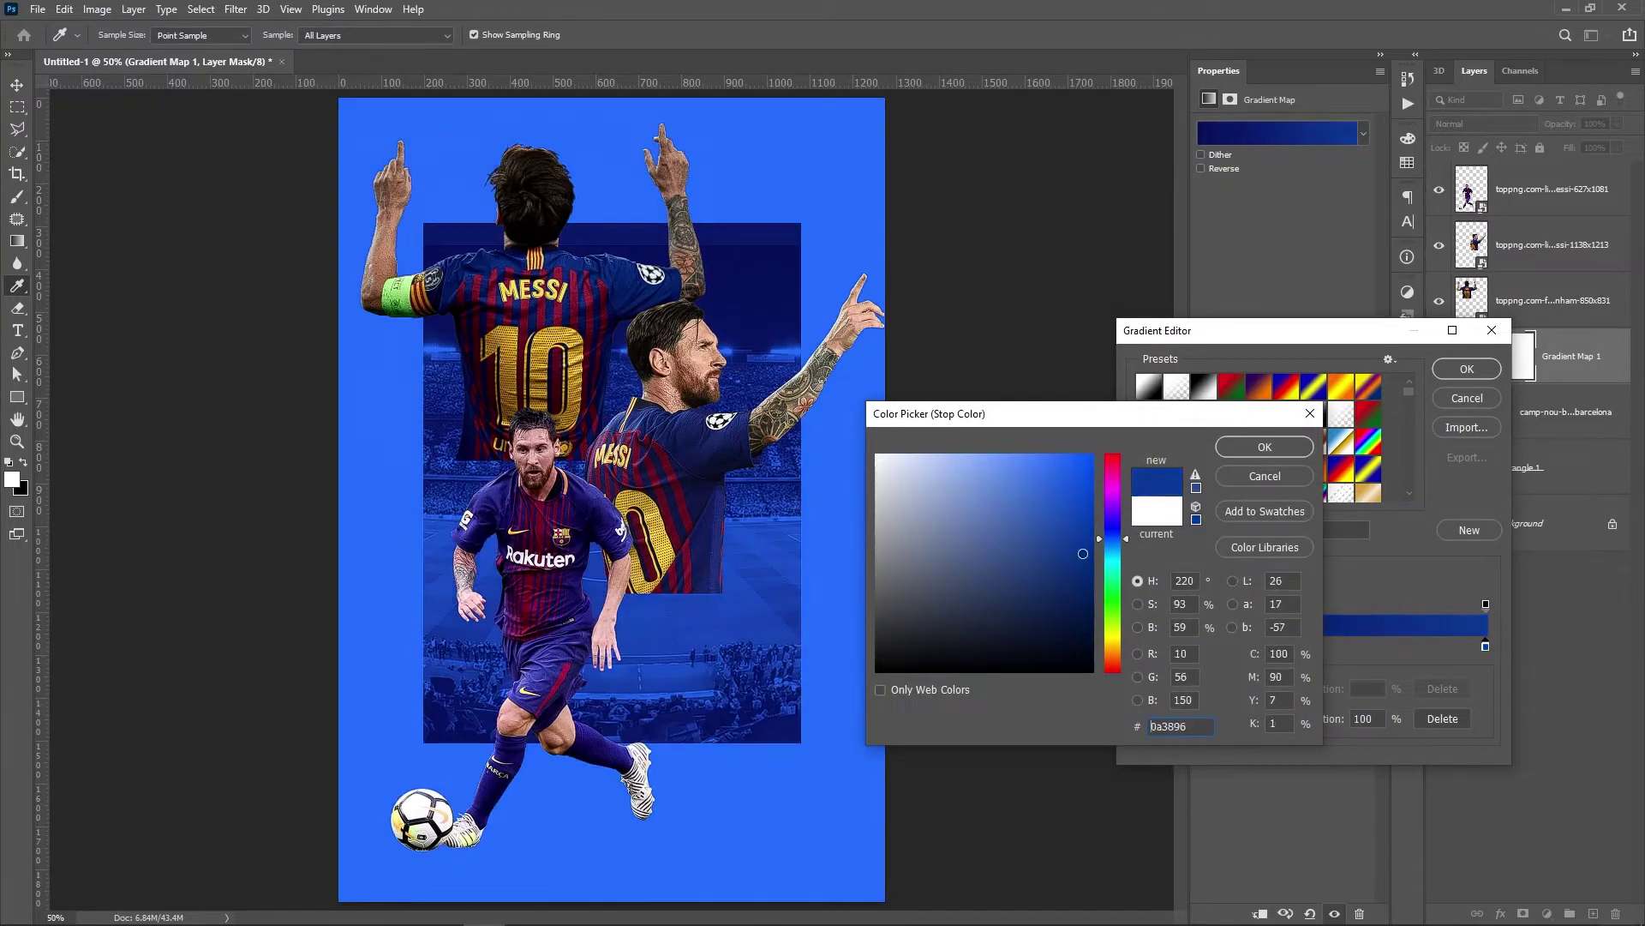
pyautogui.click(1085, 570)
pyautogui.click(1082, 615)
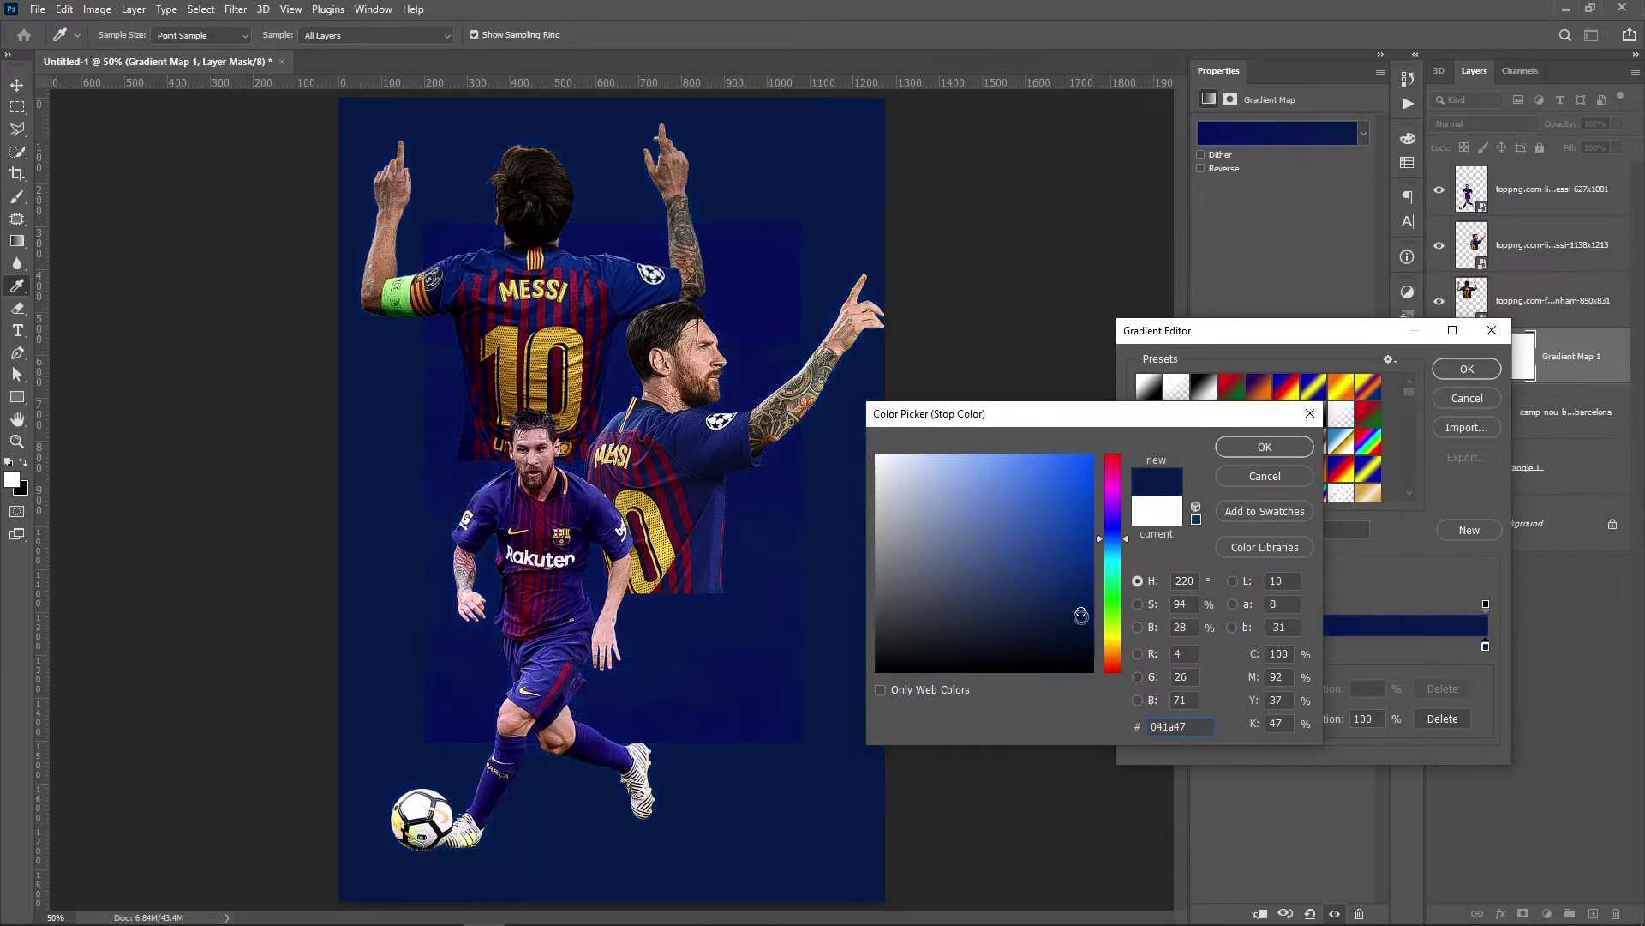
pyautogui.moveTo(1079, 589); pyautogui.dragTo(1073, 498)
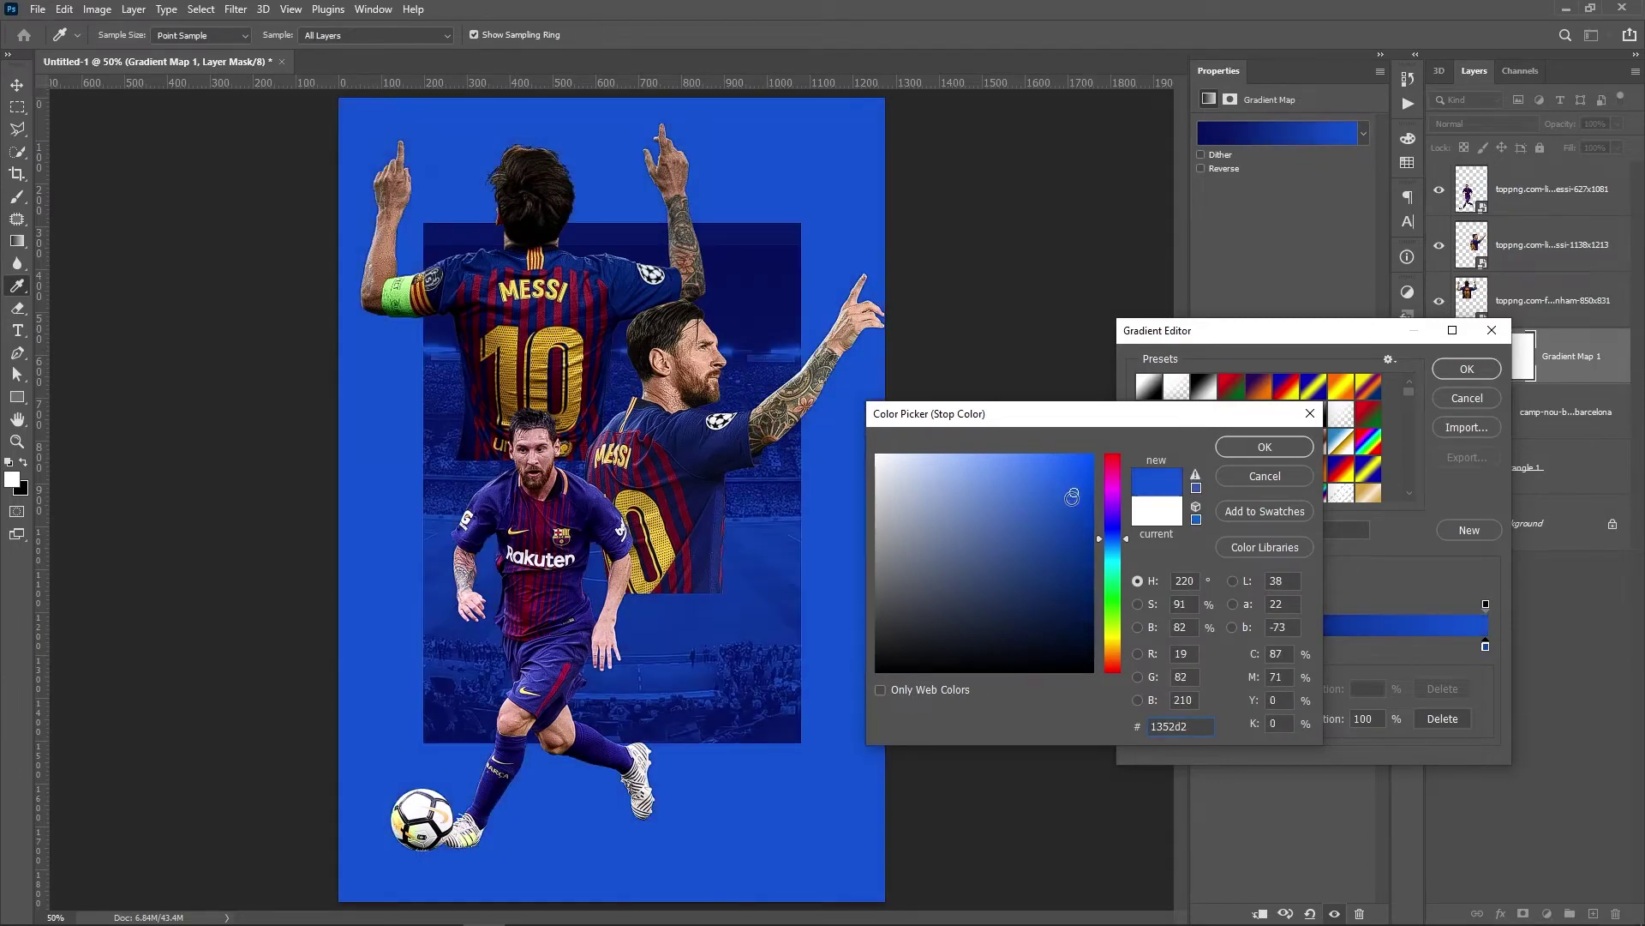
pyautogui.click(1247, 446)
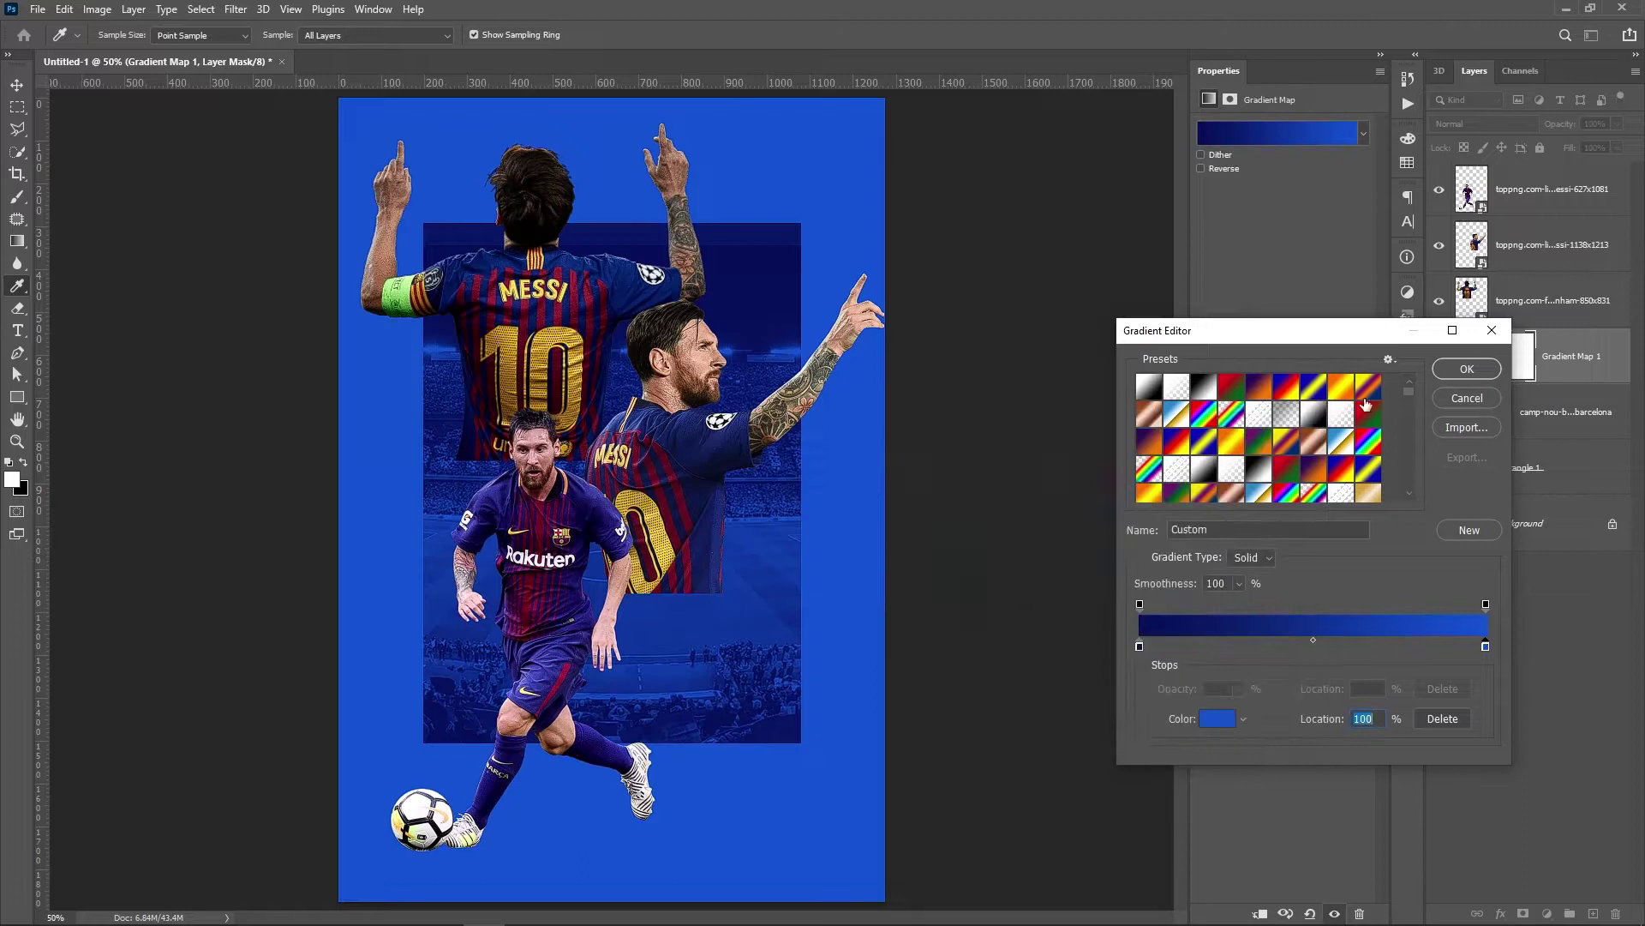
pyautogui.click(1462, 371)
pyautogui.keyDown('alt'); pyautogui.click(1581, 384); pyautogui.keyUp('alt')
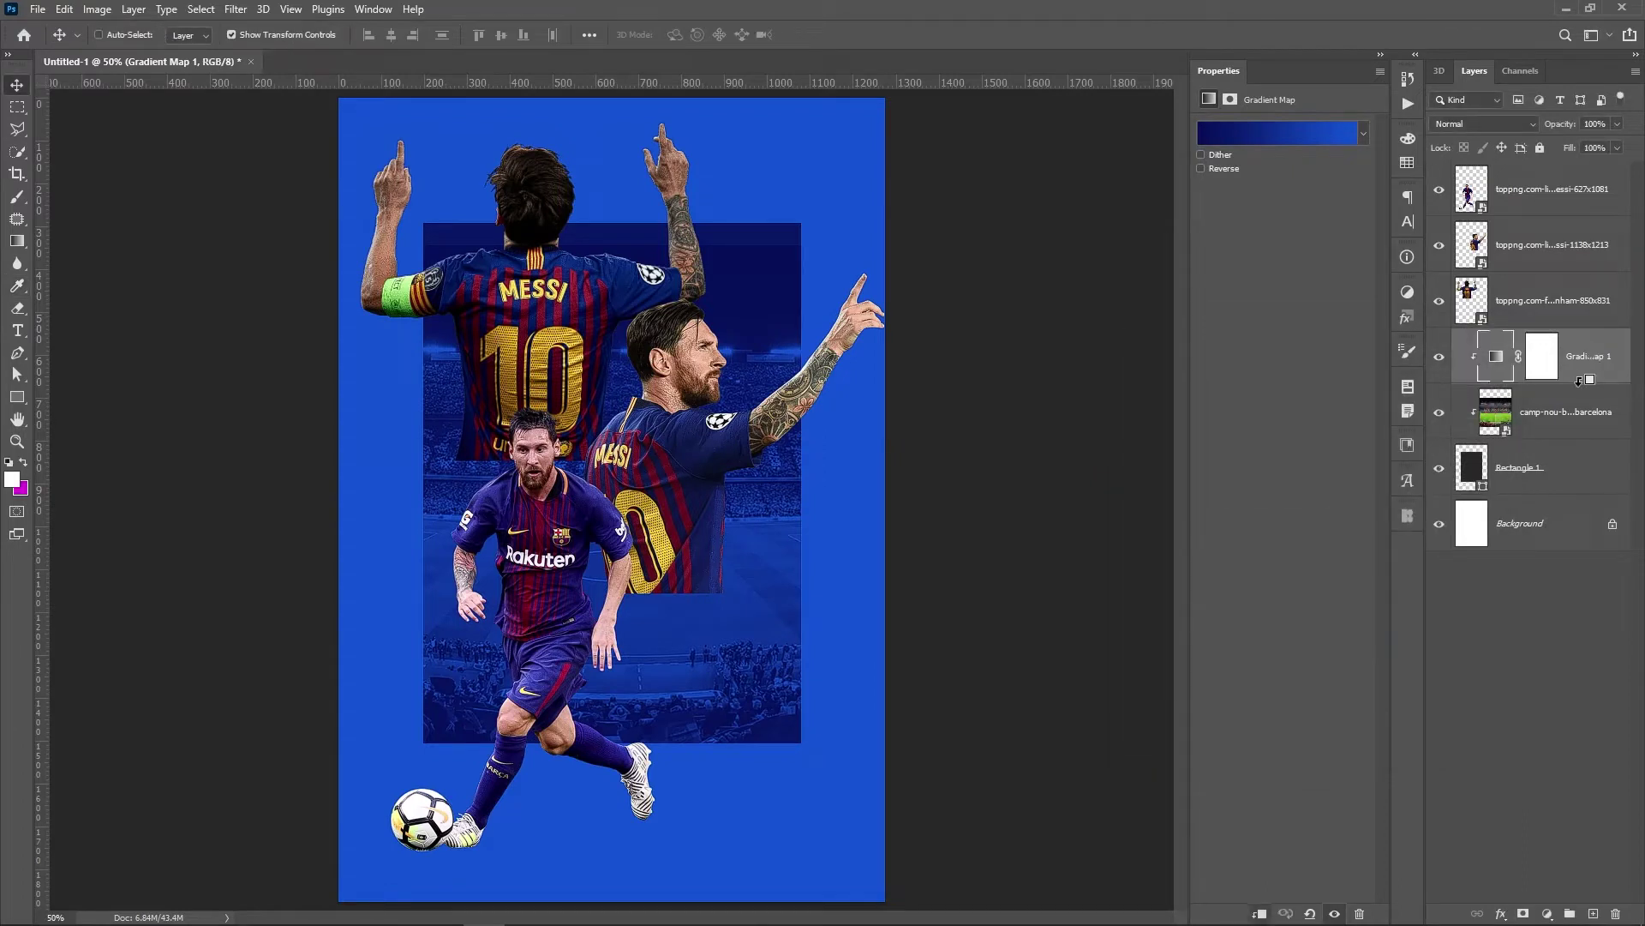
pyautogui.click(1558, 571)
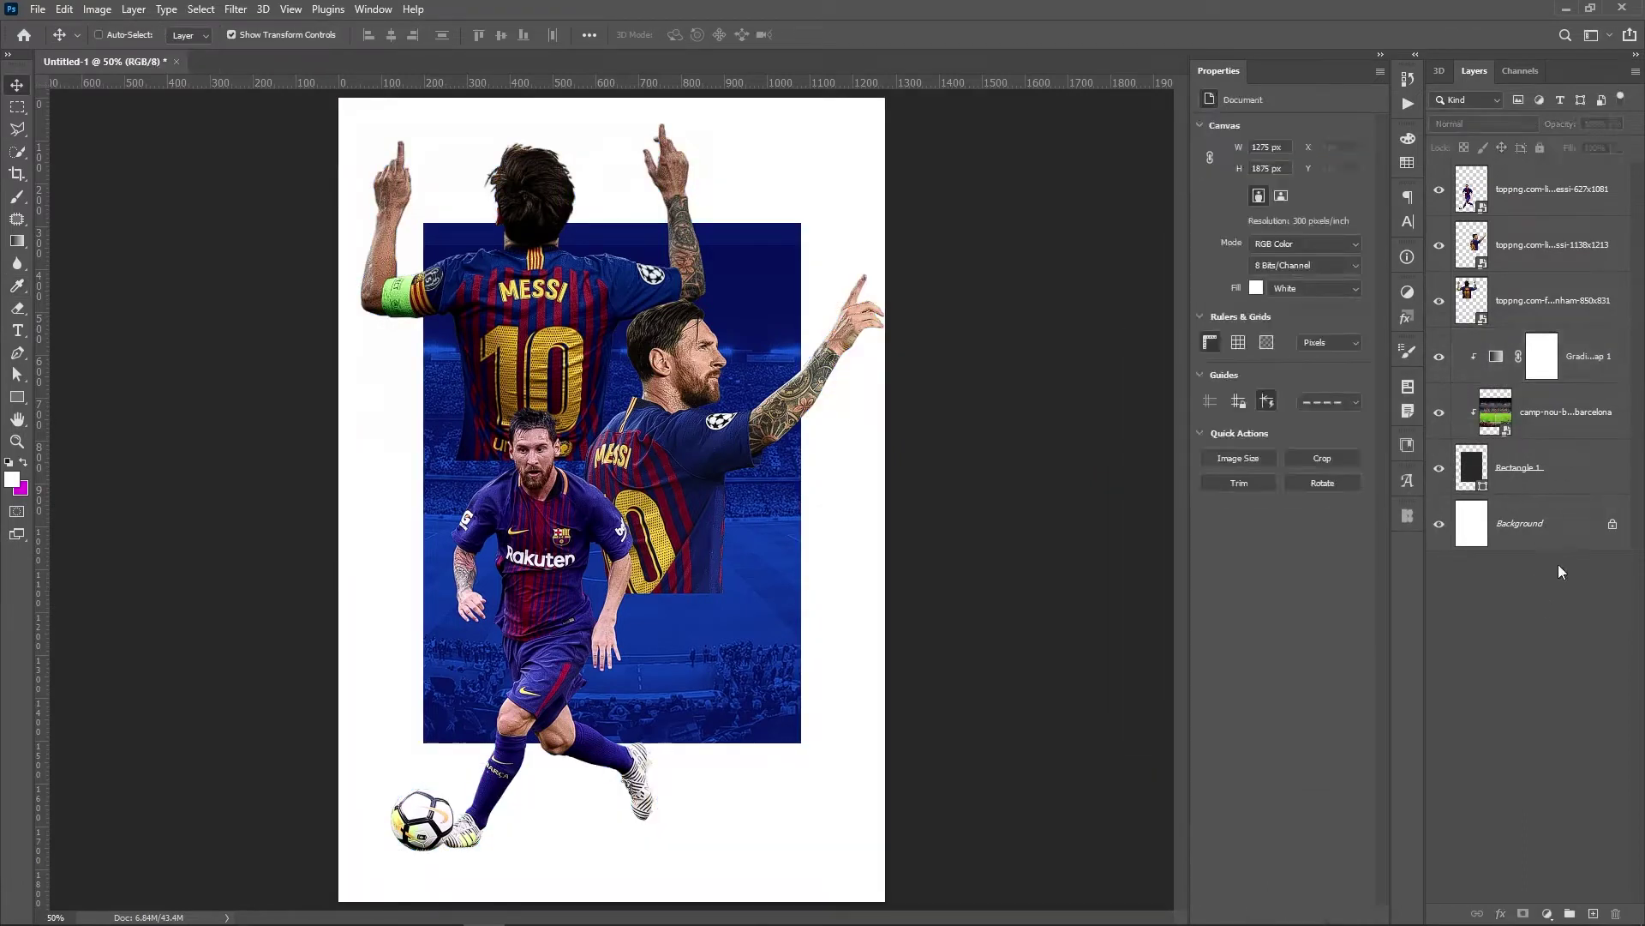
# Darken the gradient map's starting color stop to 000634.
pyautogui.click(1582, 359)
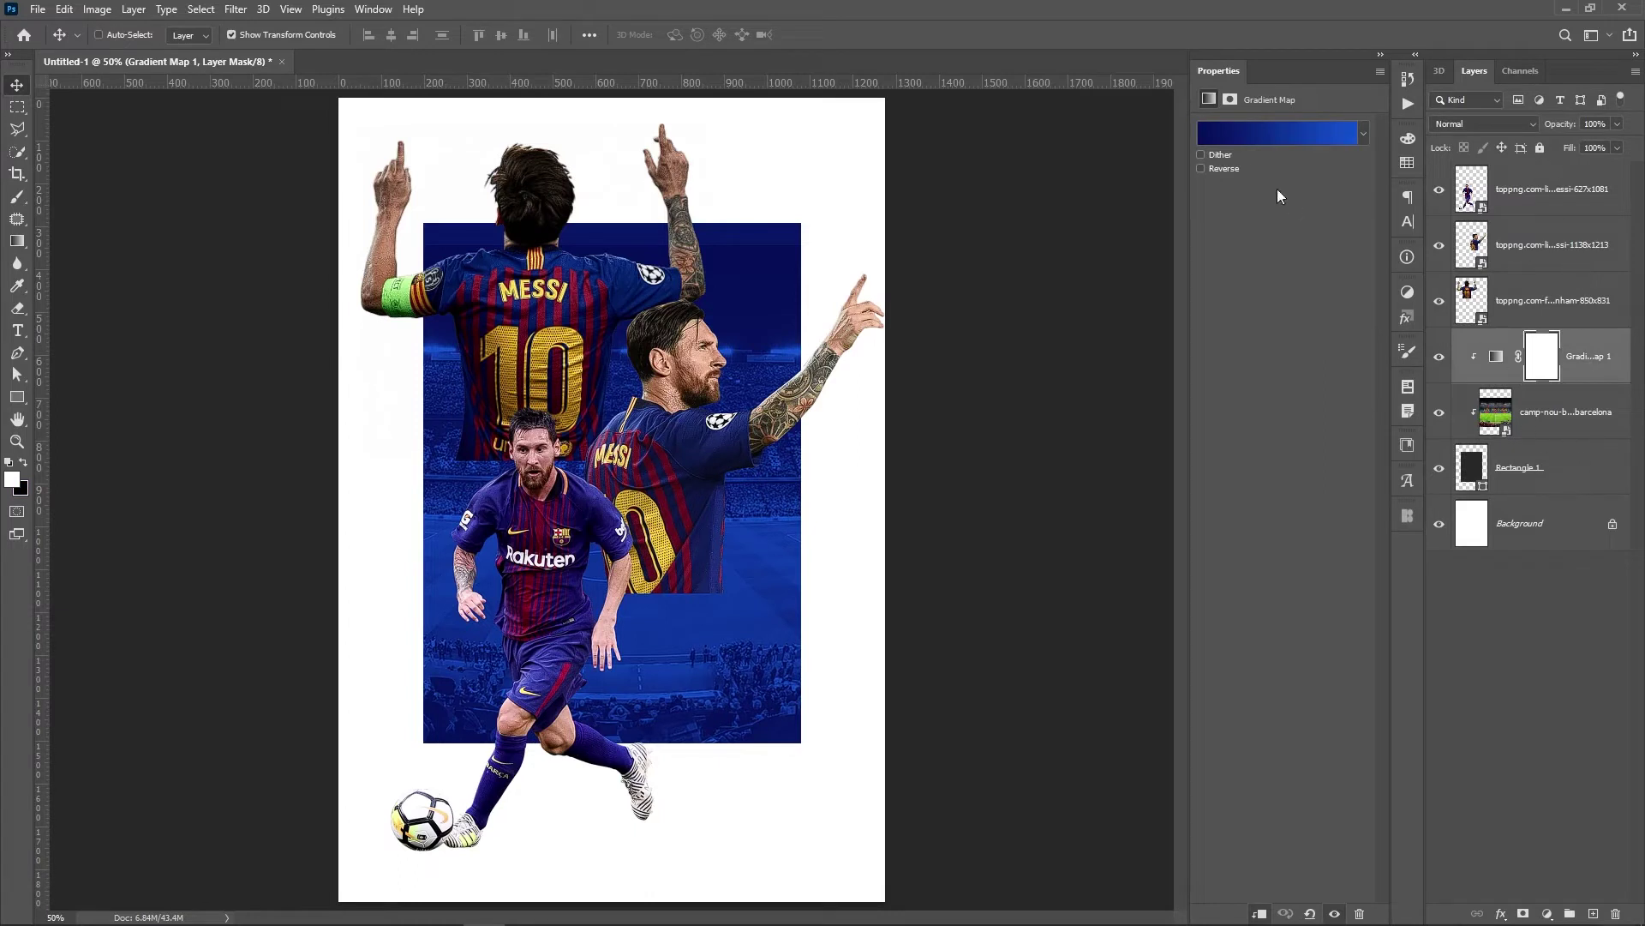
pyautogui.click(1239, 136)
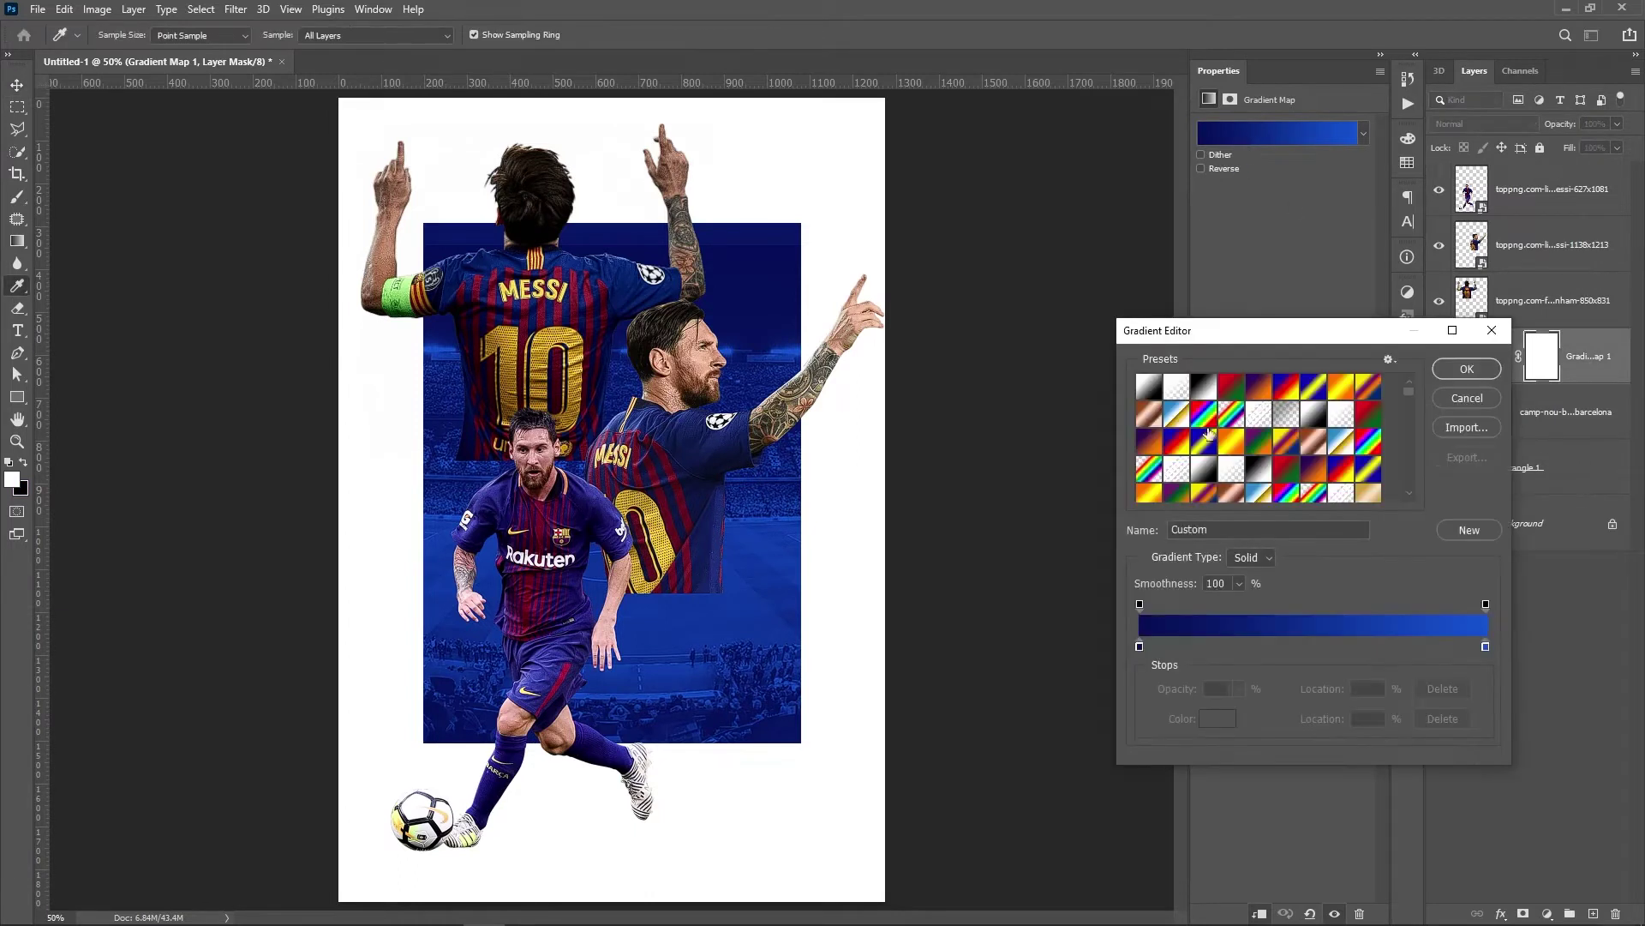
pyautogui.click(1141, 645)
pyautogui.click(1217, 720)
pyautogui.moveTo(1089, 610); pyautogui.dragTo(1093, 630)
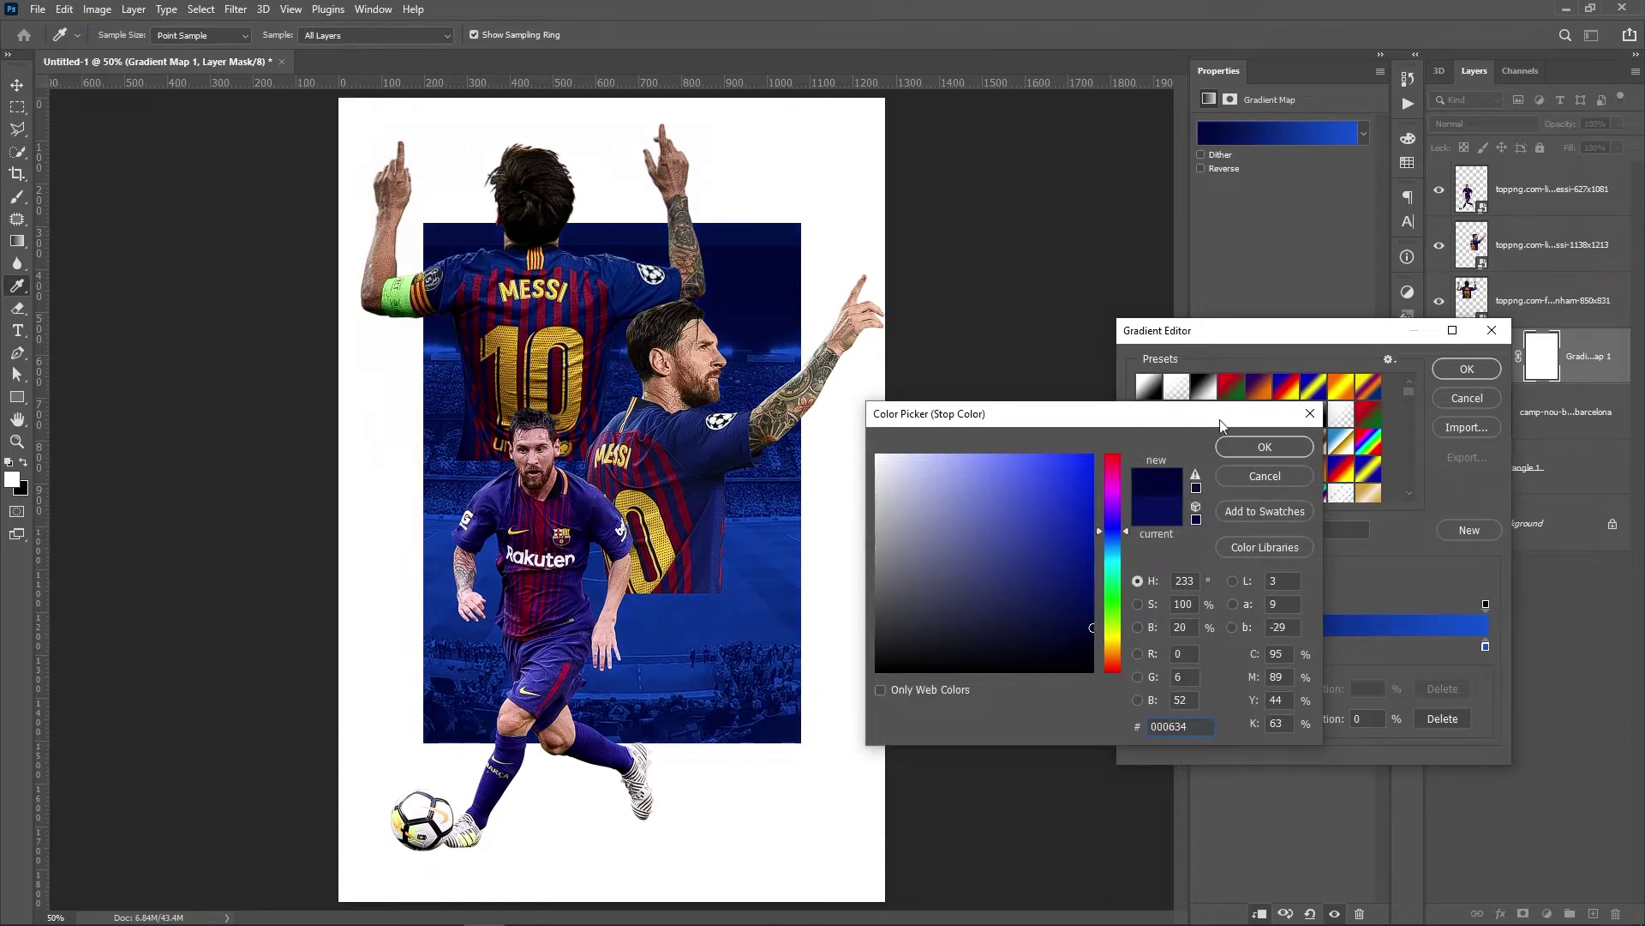
pyautogui.click(1265, 447)
pyautogui.click(1468, 369)
# Move the stadium image horizontally to X 96 px within the rectangle frame.
pyautogui.press('v')
pyautogui.click(1565, 412)
pyautogui.moveTo(871, 550); pyautogui.dragTo(1098, 547)
pyautogui.moveTo(895, 525); pyautogui.dragTo(1005, 522)
pyautogui.click(1551, 583)
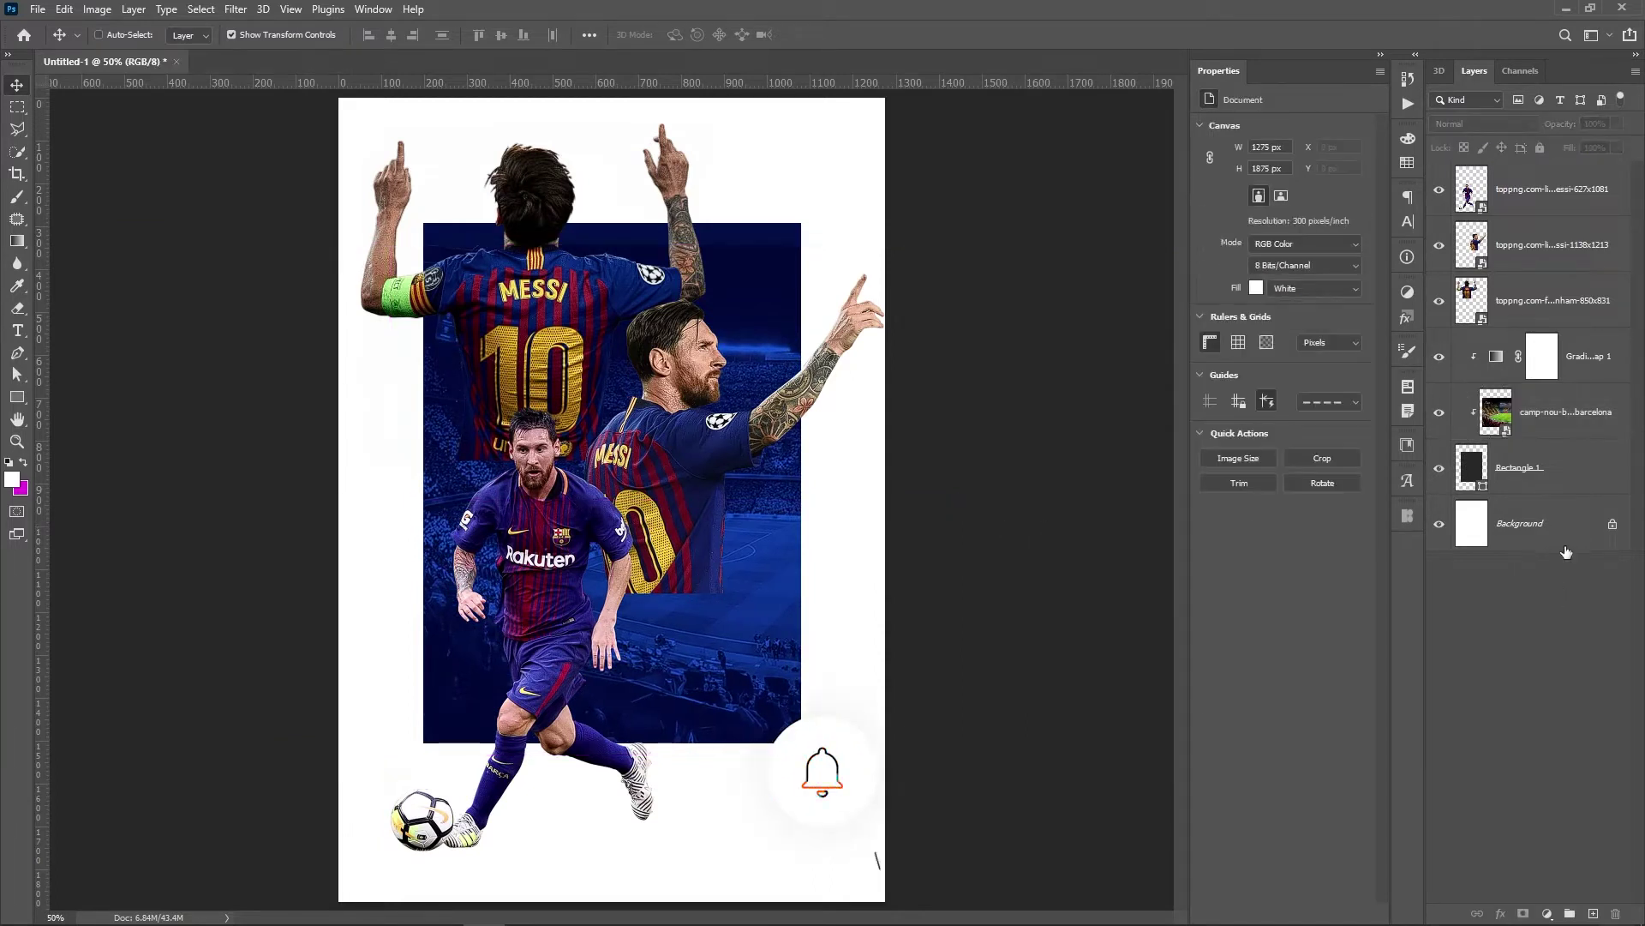
pyautogui.click(1560, 415)
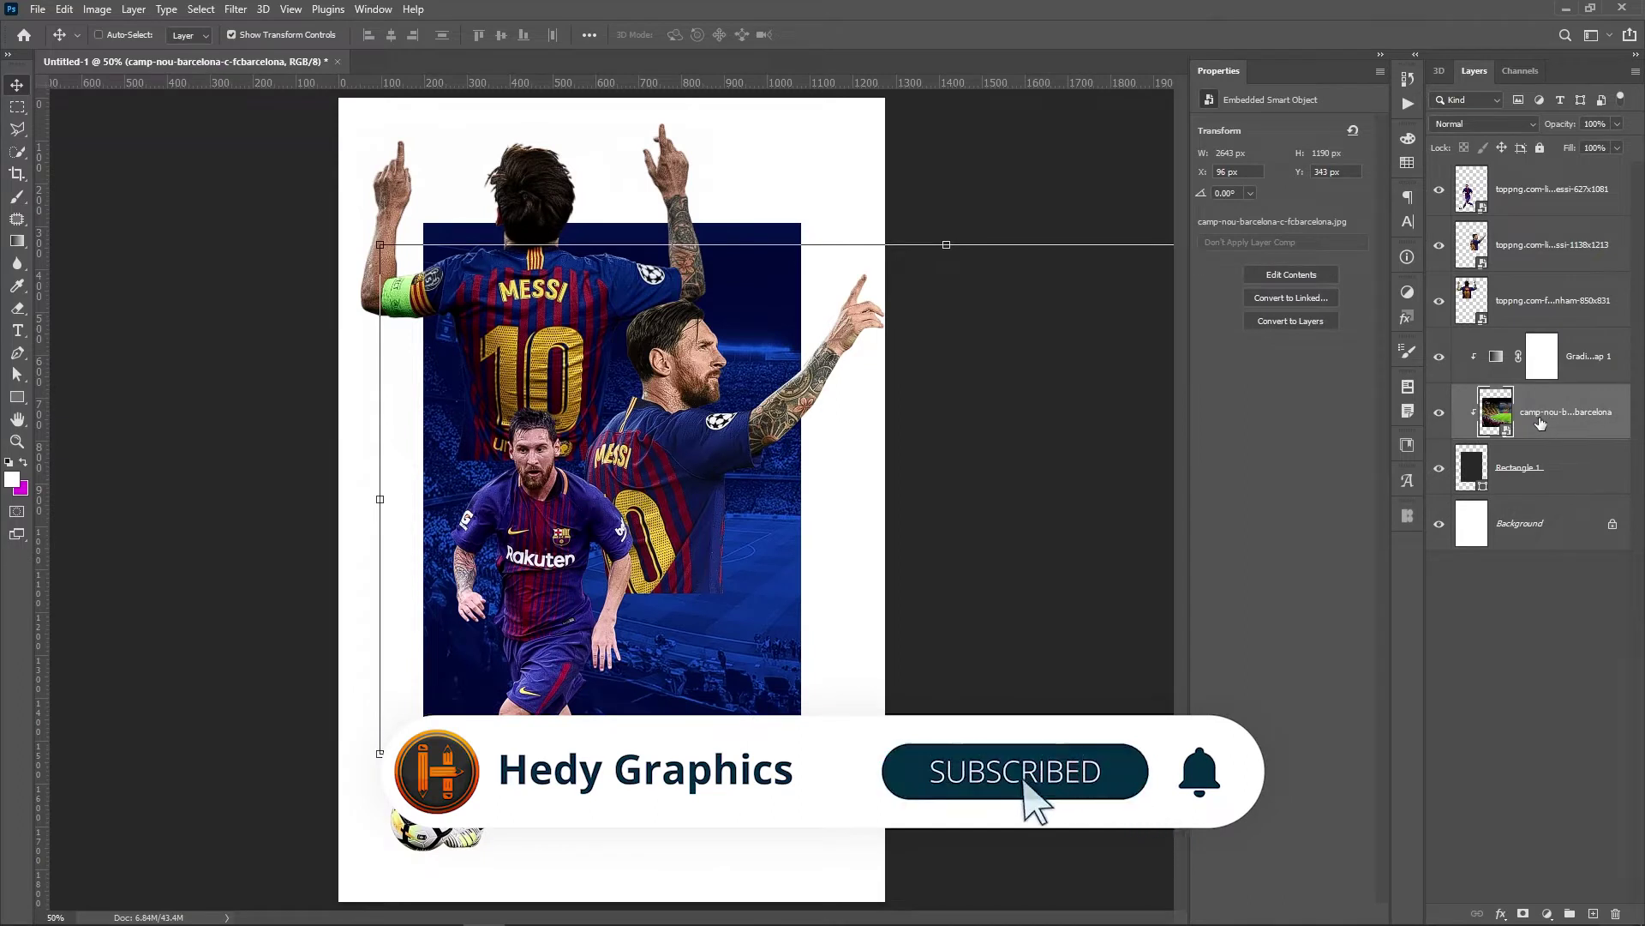
# Add a layer mask to the pointing player cutout and fade its lower edge with a soft 369 px eraser.
pyautogui.click(1548, 257)
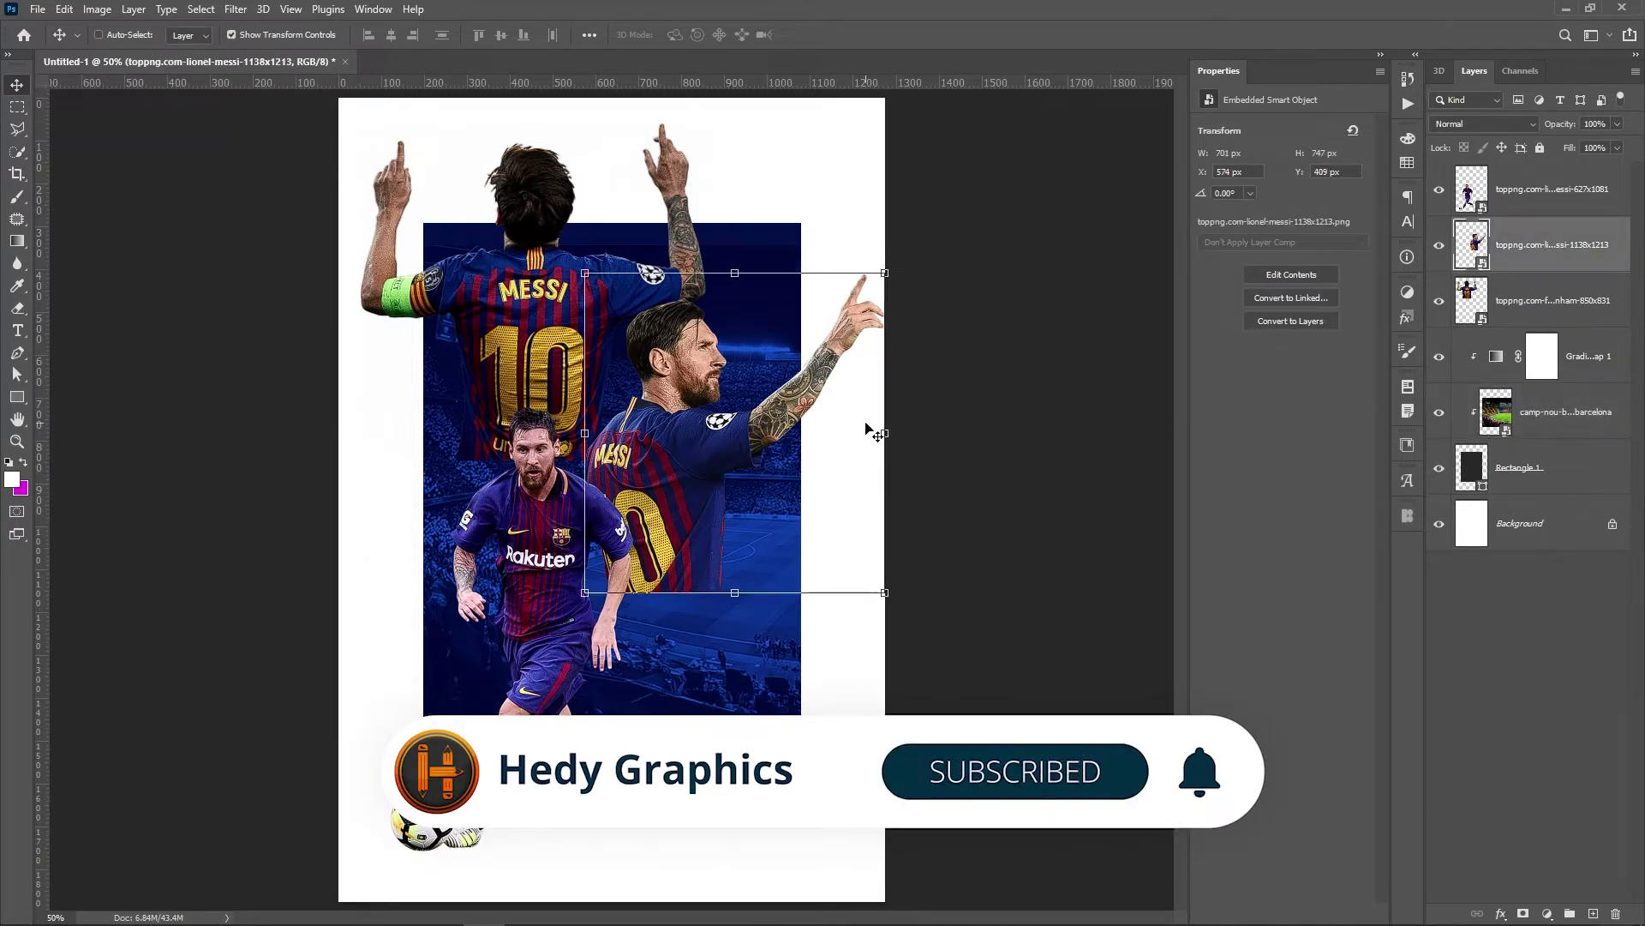
pyautogui.click(1523, 913)
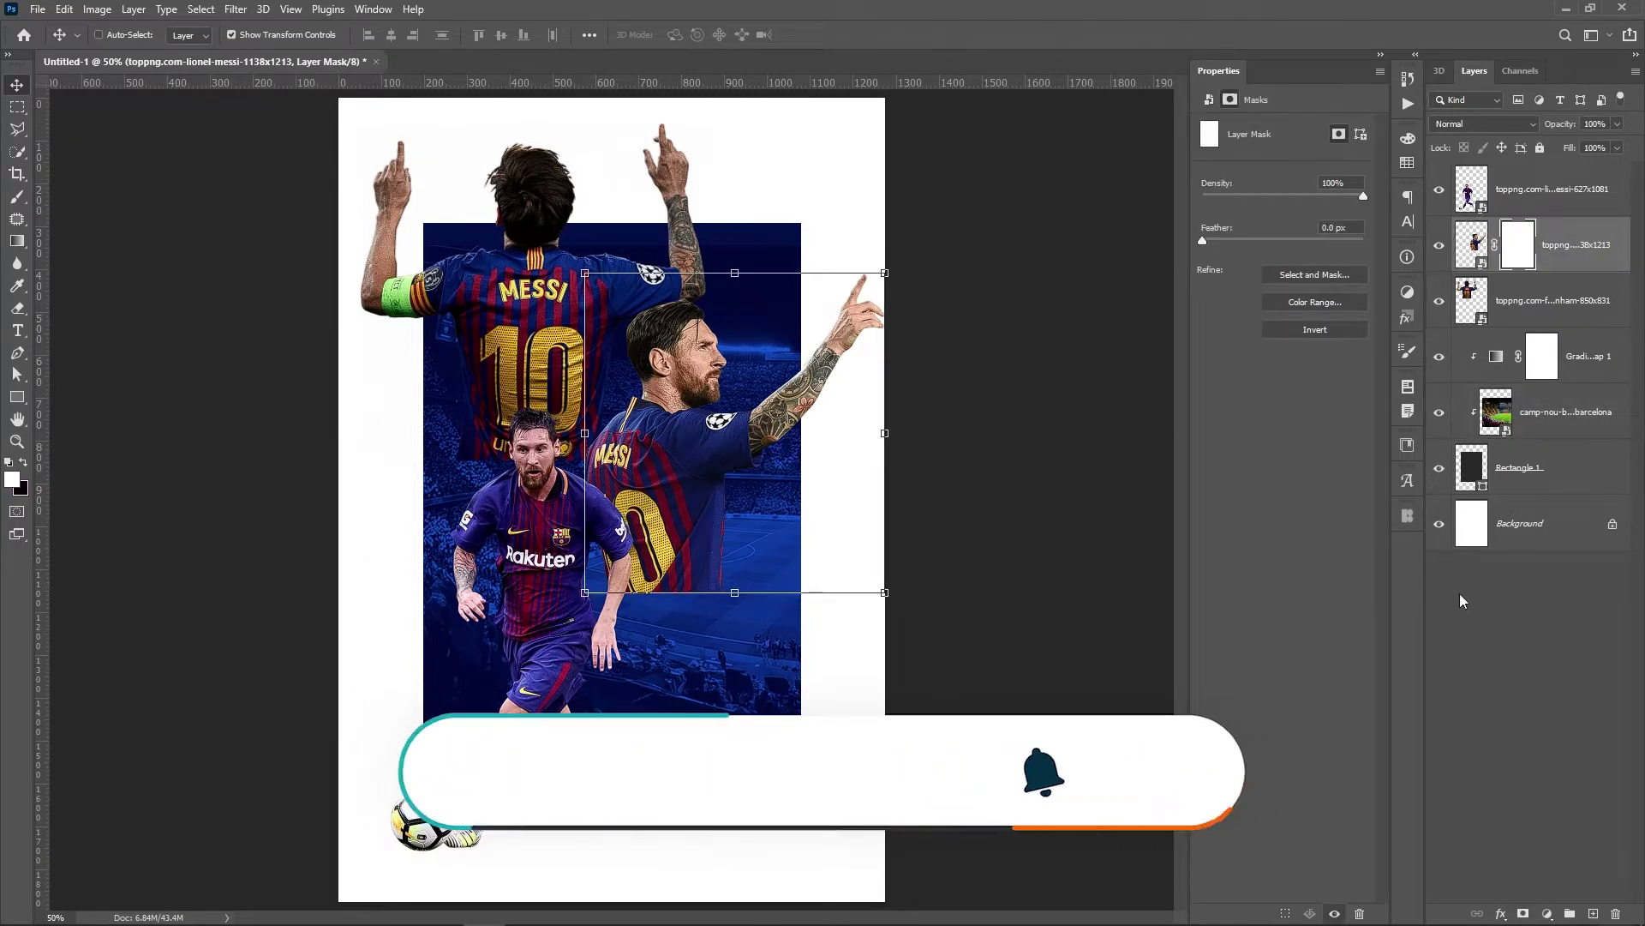
pyautogui.click(17, 307)
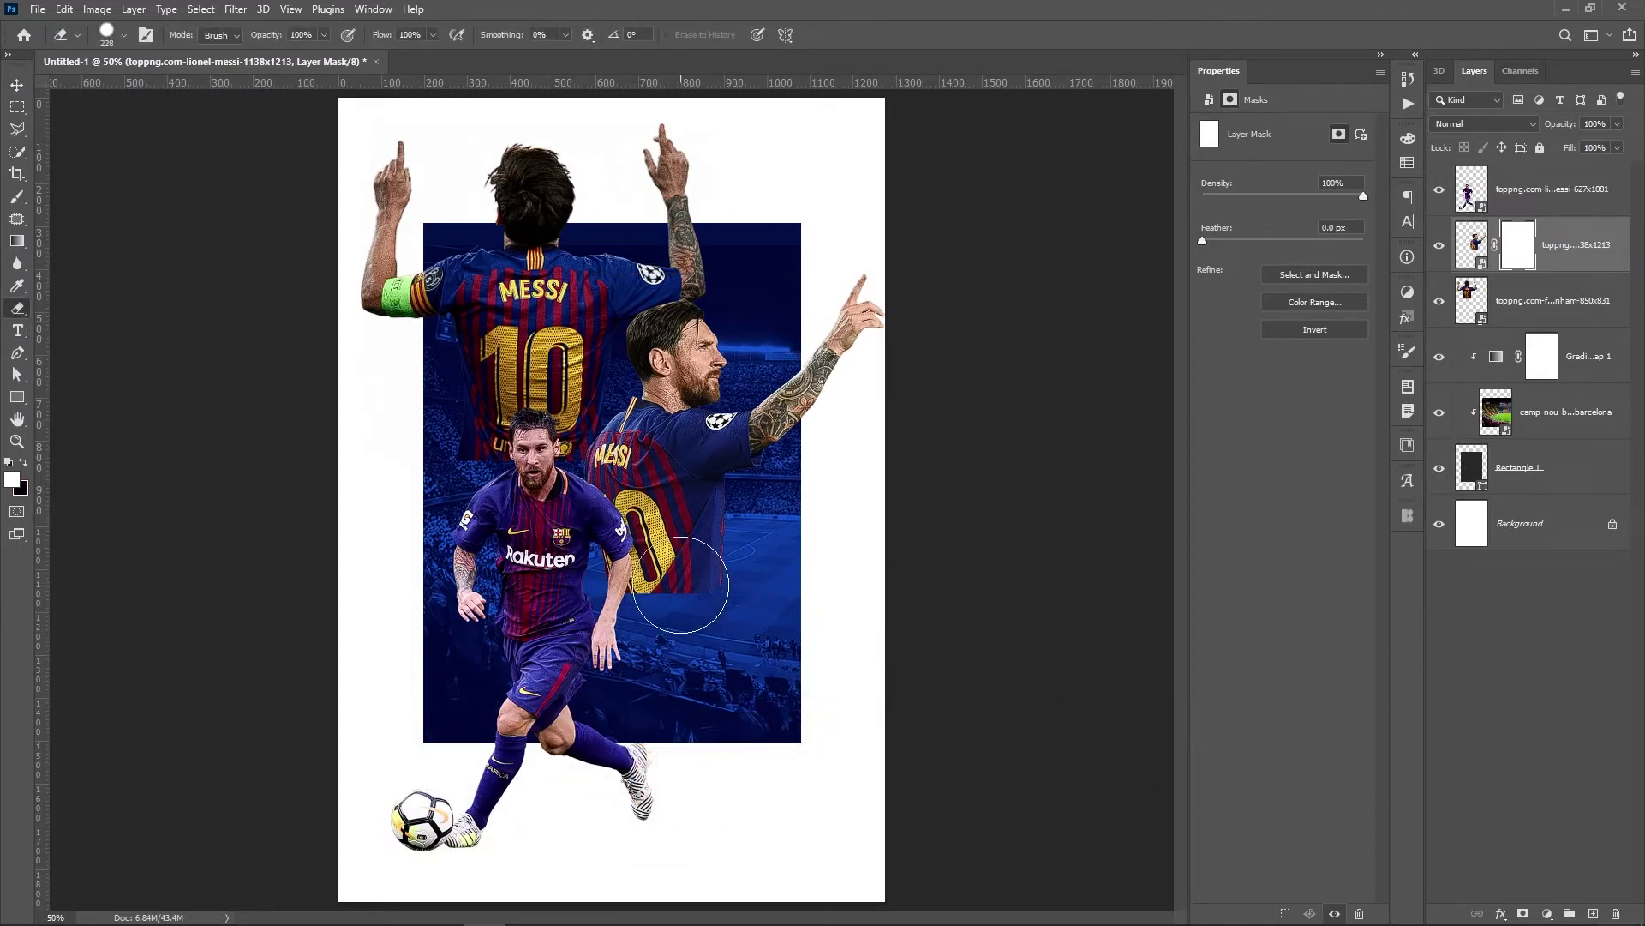
pyautogui.rightClick(673, 581)
pyautogui.moveTo(850, 559)
pyautogui.mouseDown()
pyautogui.moveTo(621, 613)
pyautogui.moveTo(643, 624)
pyautogui.moveTo(686, 591)
pyautogui.moveTo(728, 614)
pyautogui.mouseUp()
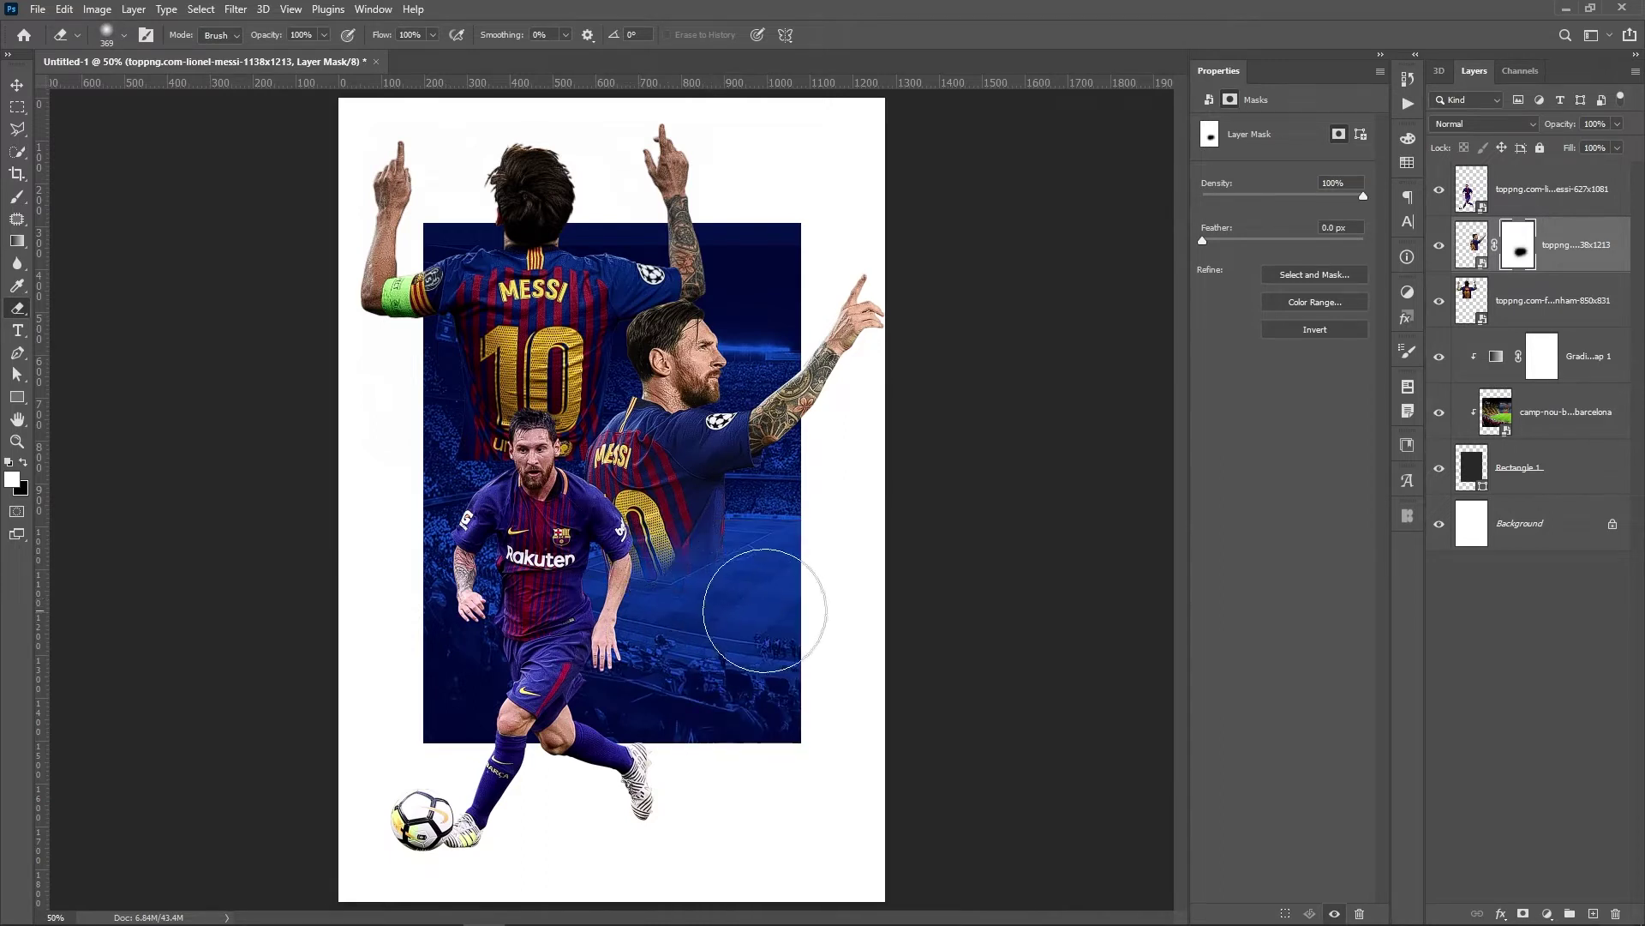
# Add a layer mask to the back-view player cutout and fade the bottom of the jersey with the soft eraser.
pyautogui.click(1547, 302)
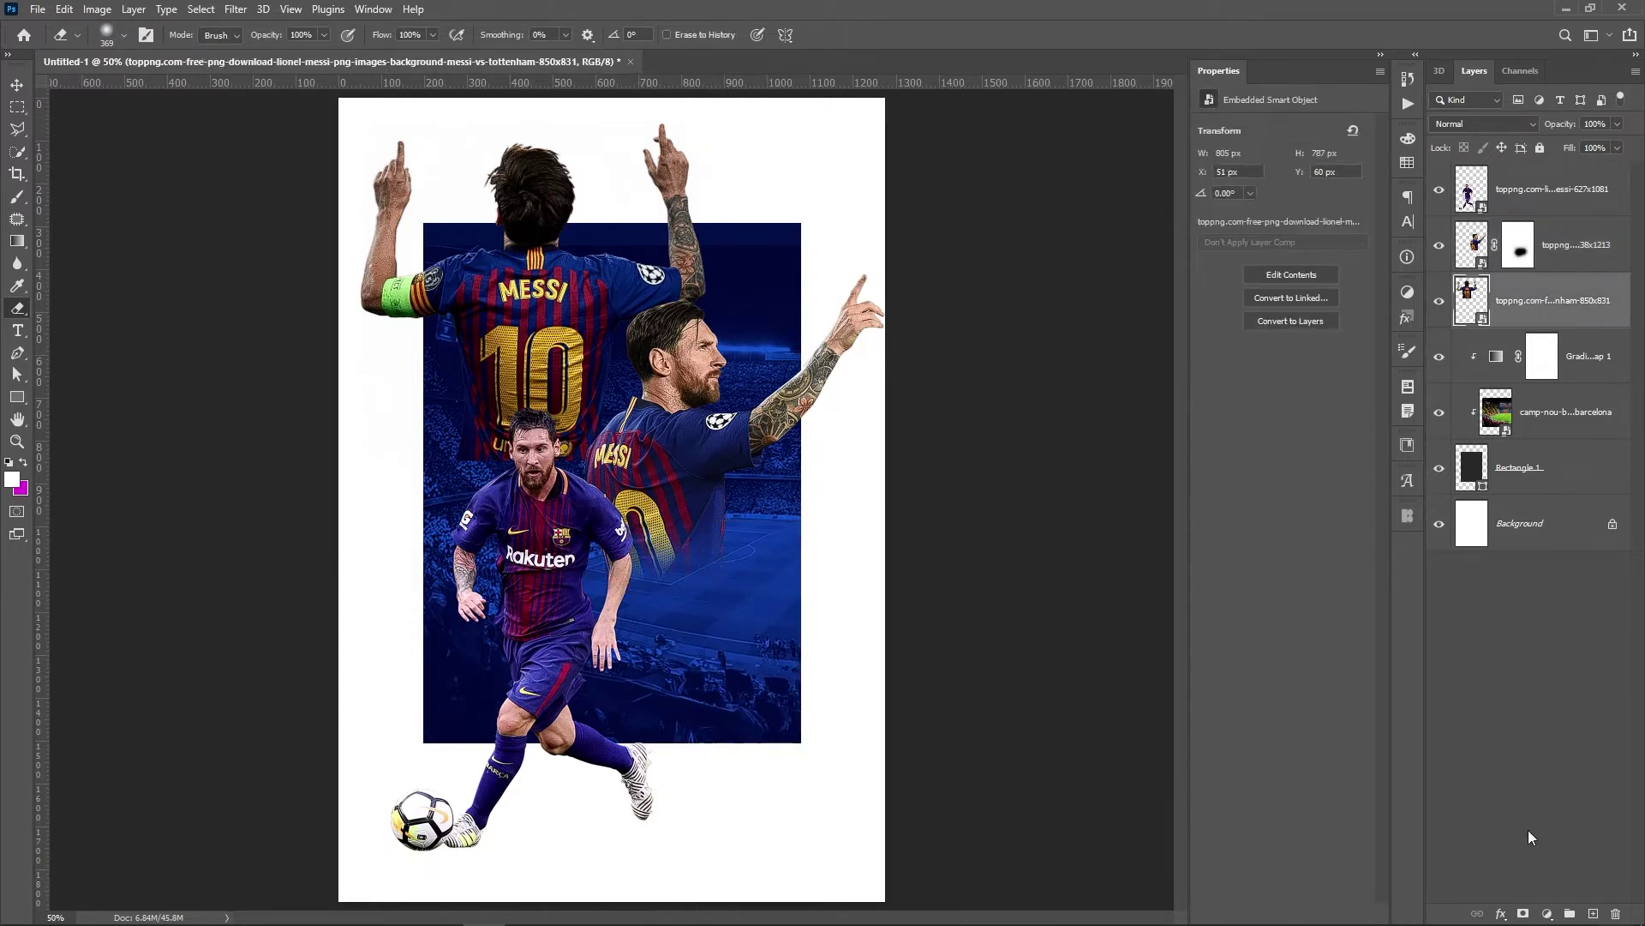
pyautogui.click(1527, 912)
pyautogui.moveTo(634, 454)
pyautogui.mouseDown()
pyautogui.moveTo(578, 510)
pyautogui.moveTo(486, 496)
pyautogui.moveTo(606, 485)
pyautogui.mouseUp()
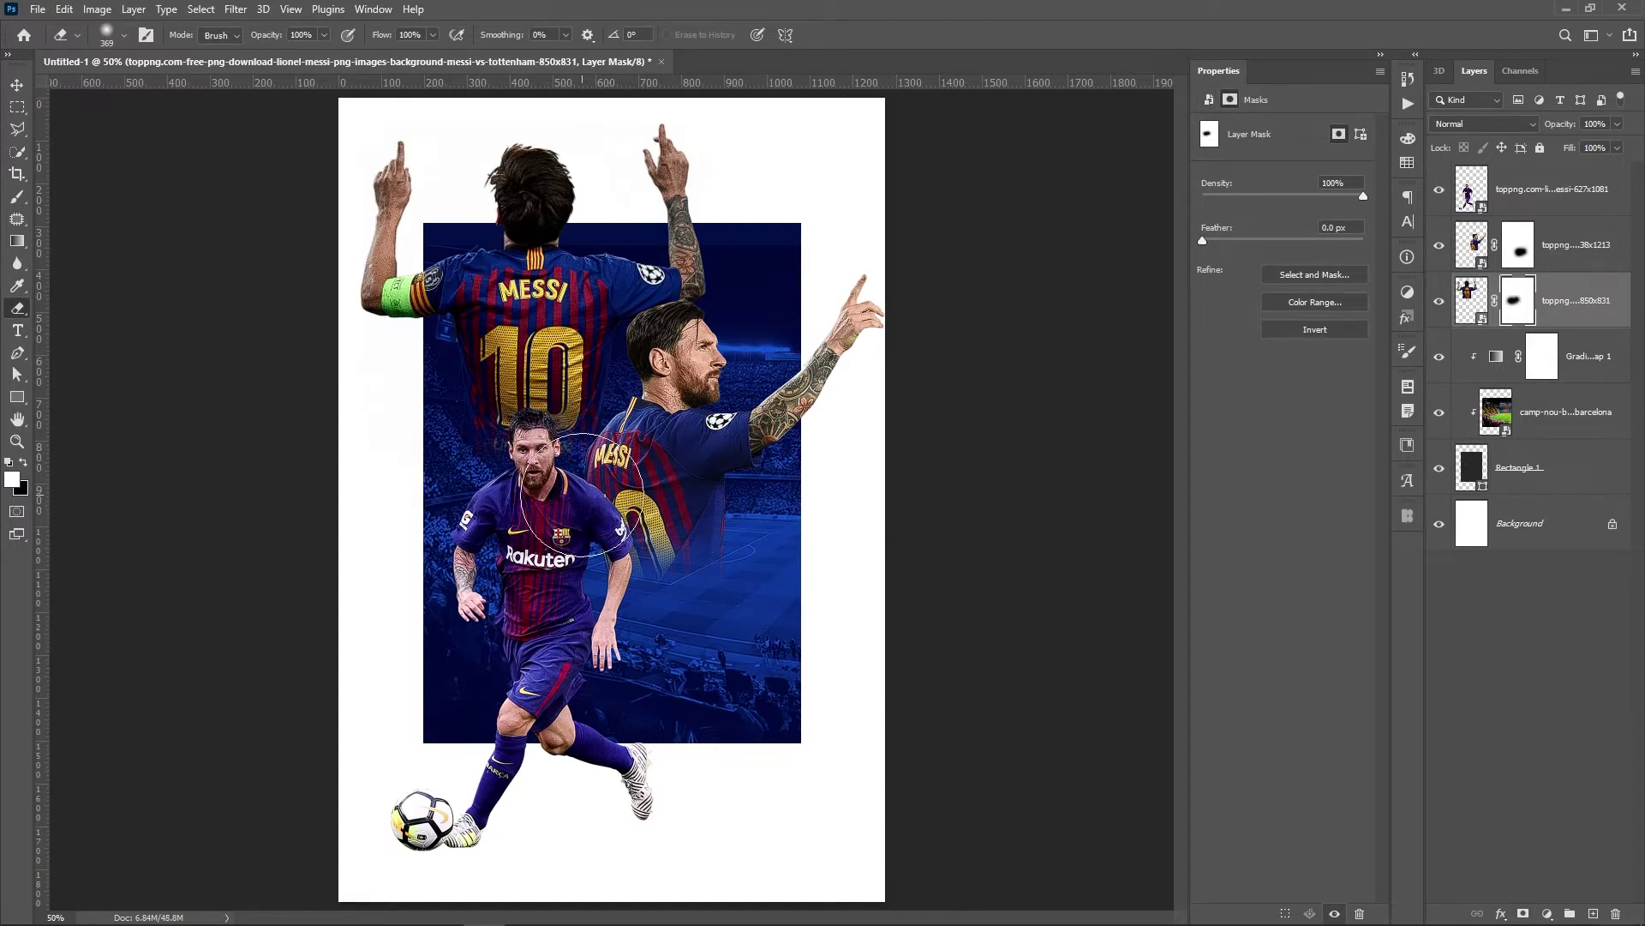
# Duplicate the dark rectangle that frames the stadium and select the lower copy.
pyautogui.press('v')
pyautogui.click(1570, 621)
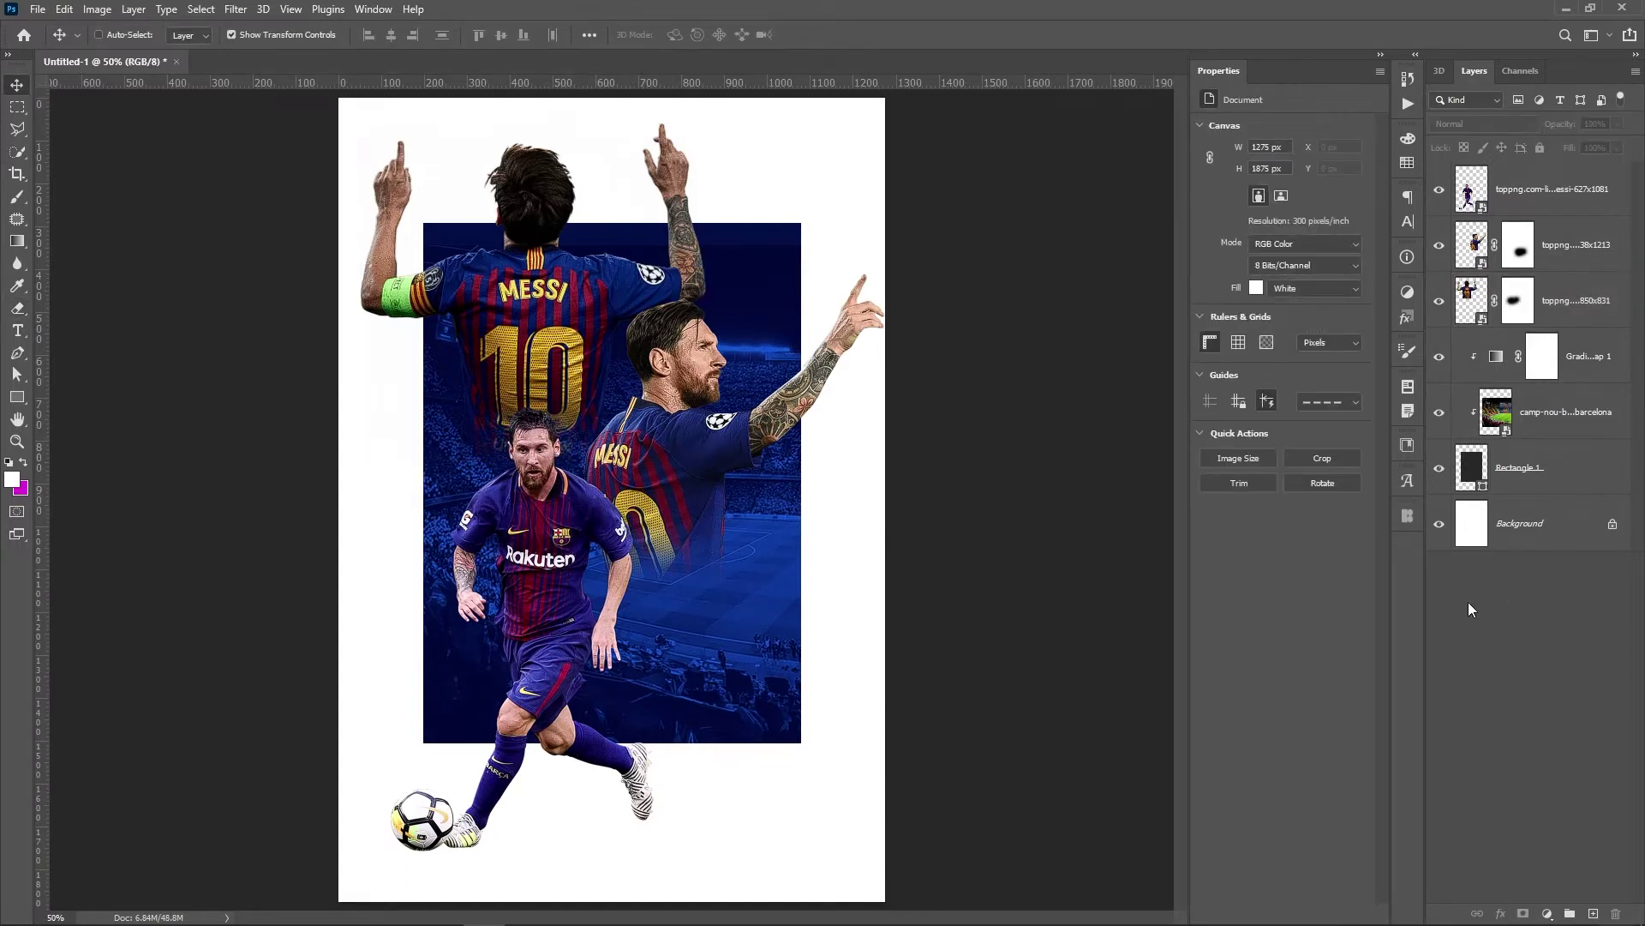
pyautogui.click(1567, 484)
pyautogui.hotkey('ctrl', 'j')
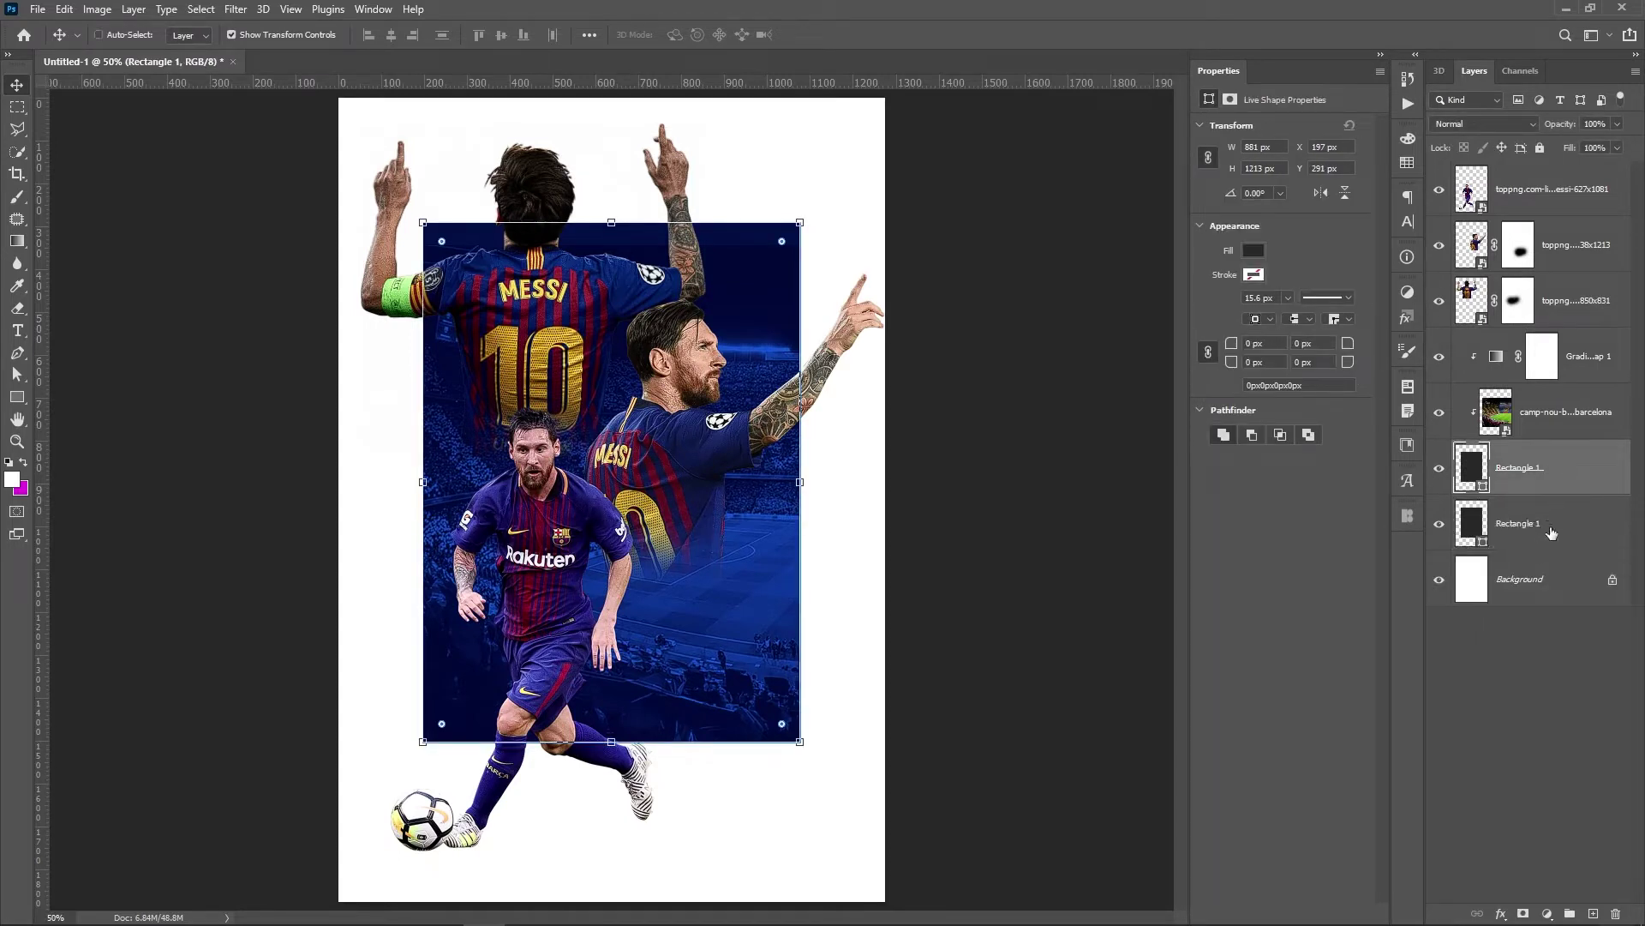
pyautogui.click(1552, 532)
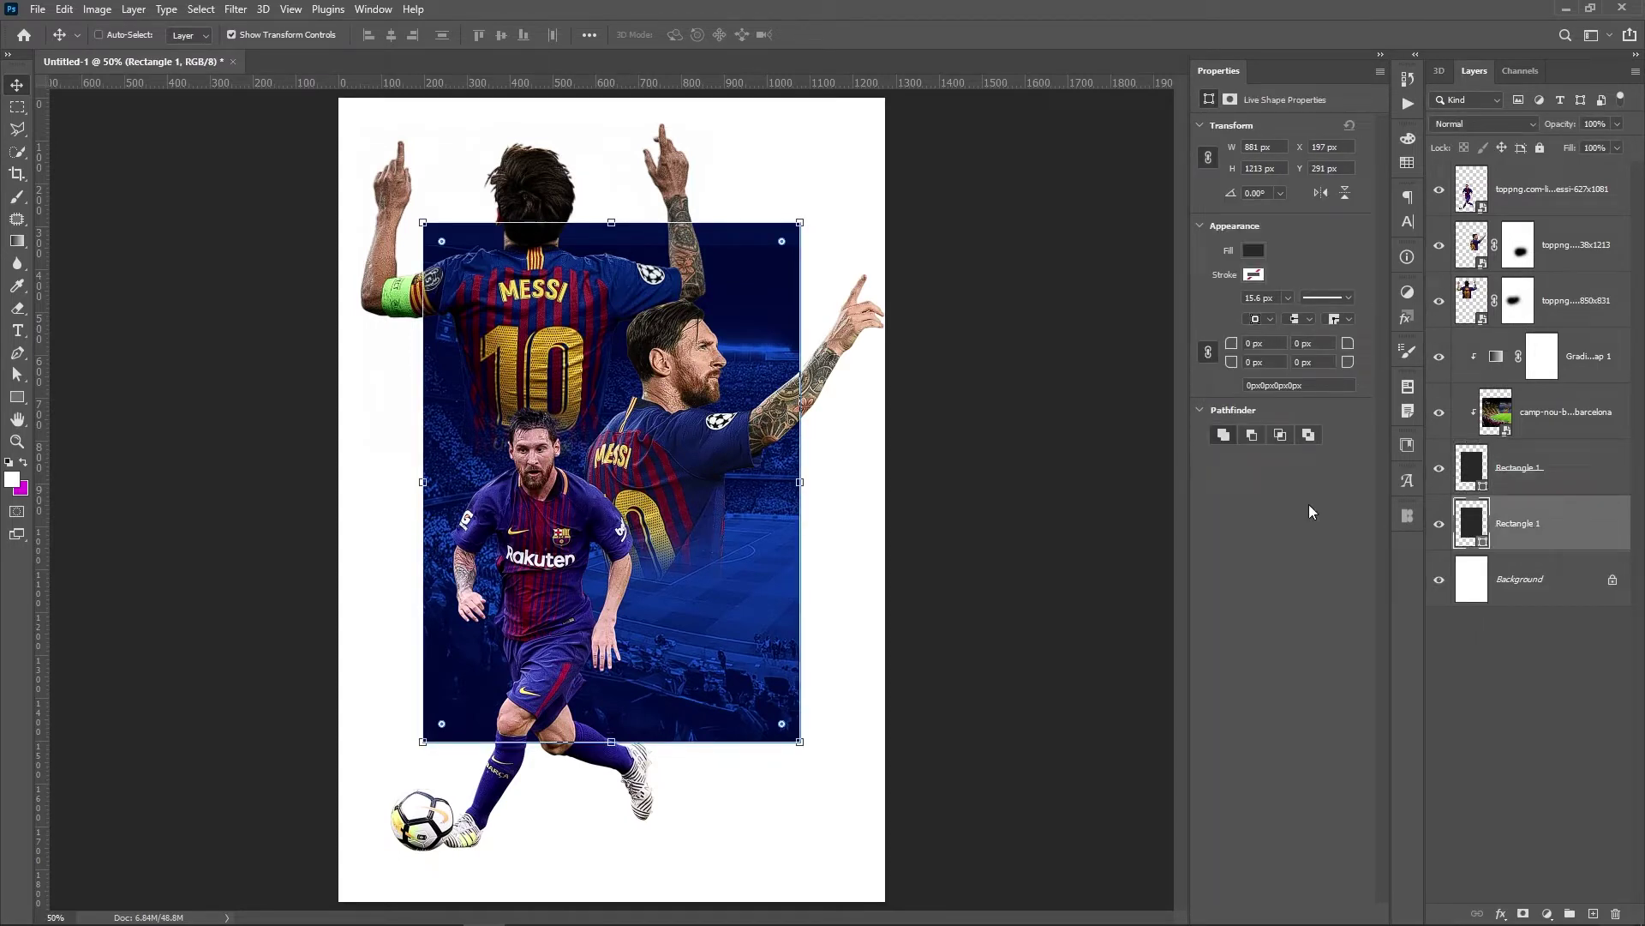
# Add a layer mask to the Camp Nou stadium image and fade its upper edge with the soft 369 px eraser.
pyautogui.click(1551, 437)
pyautogui.click(1525, 914)
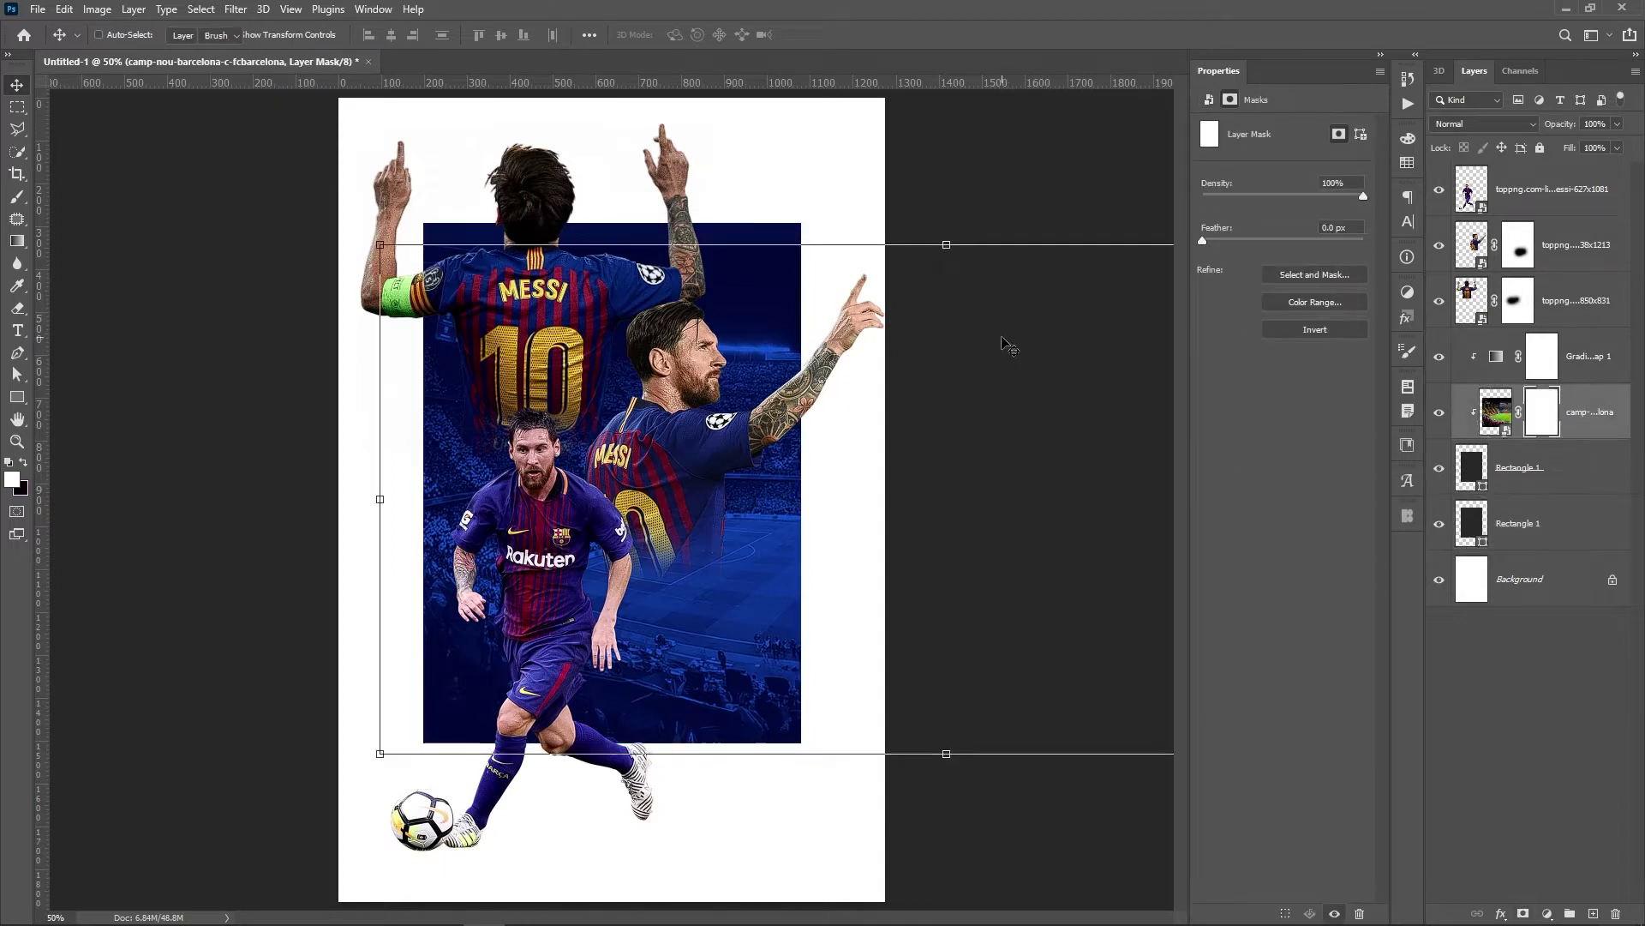
pyautogui.press('e')
pyautogui.moveTo(704, 227)
pyautogui.mouseDown()
pyautogui.moveTo(399, 256)
pyautogui.moveTo(399, 310)
pyautogui.mouseUp()
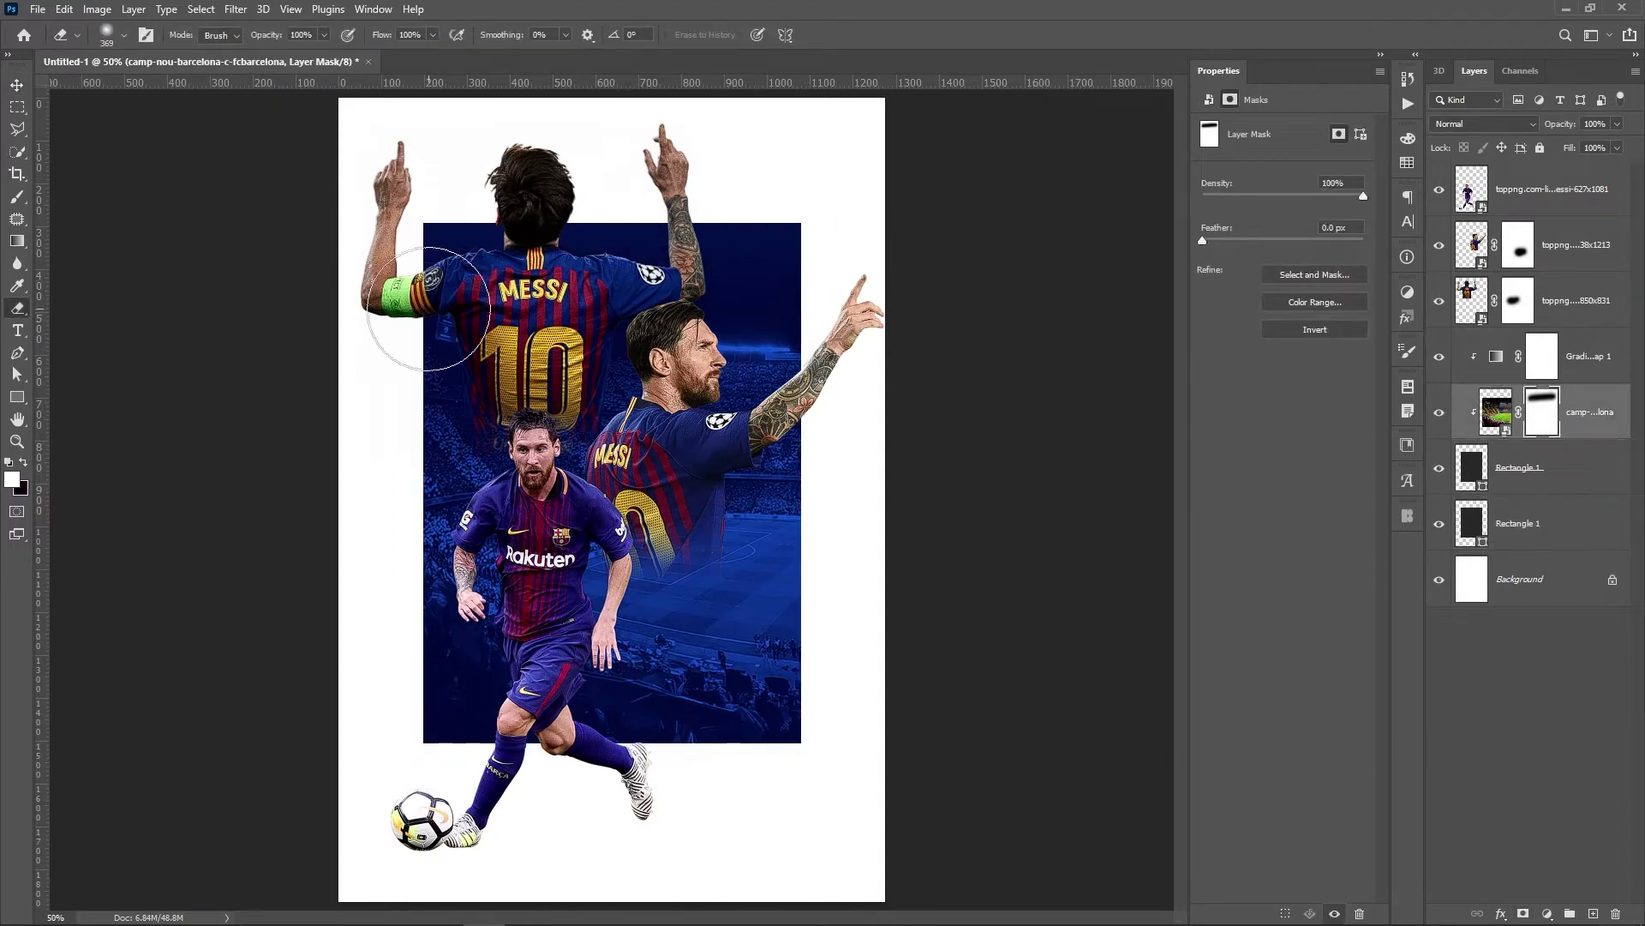
# Enlarge the lower rectangle around its centre to about 980 × 1300 px so it extends past the stadium frame on all sides.
pyautogui.press('v')
pyautogui.click(1529, 524)
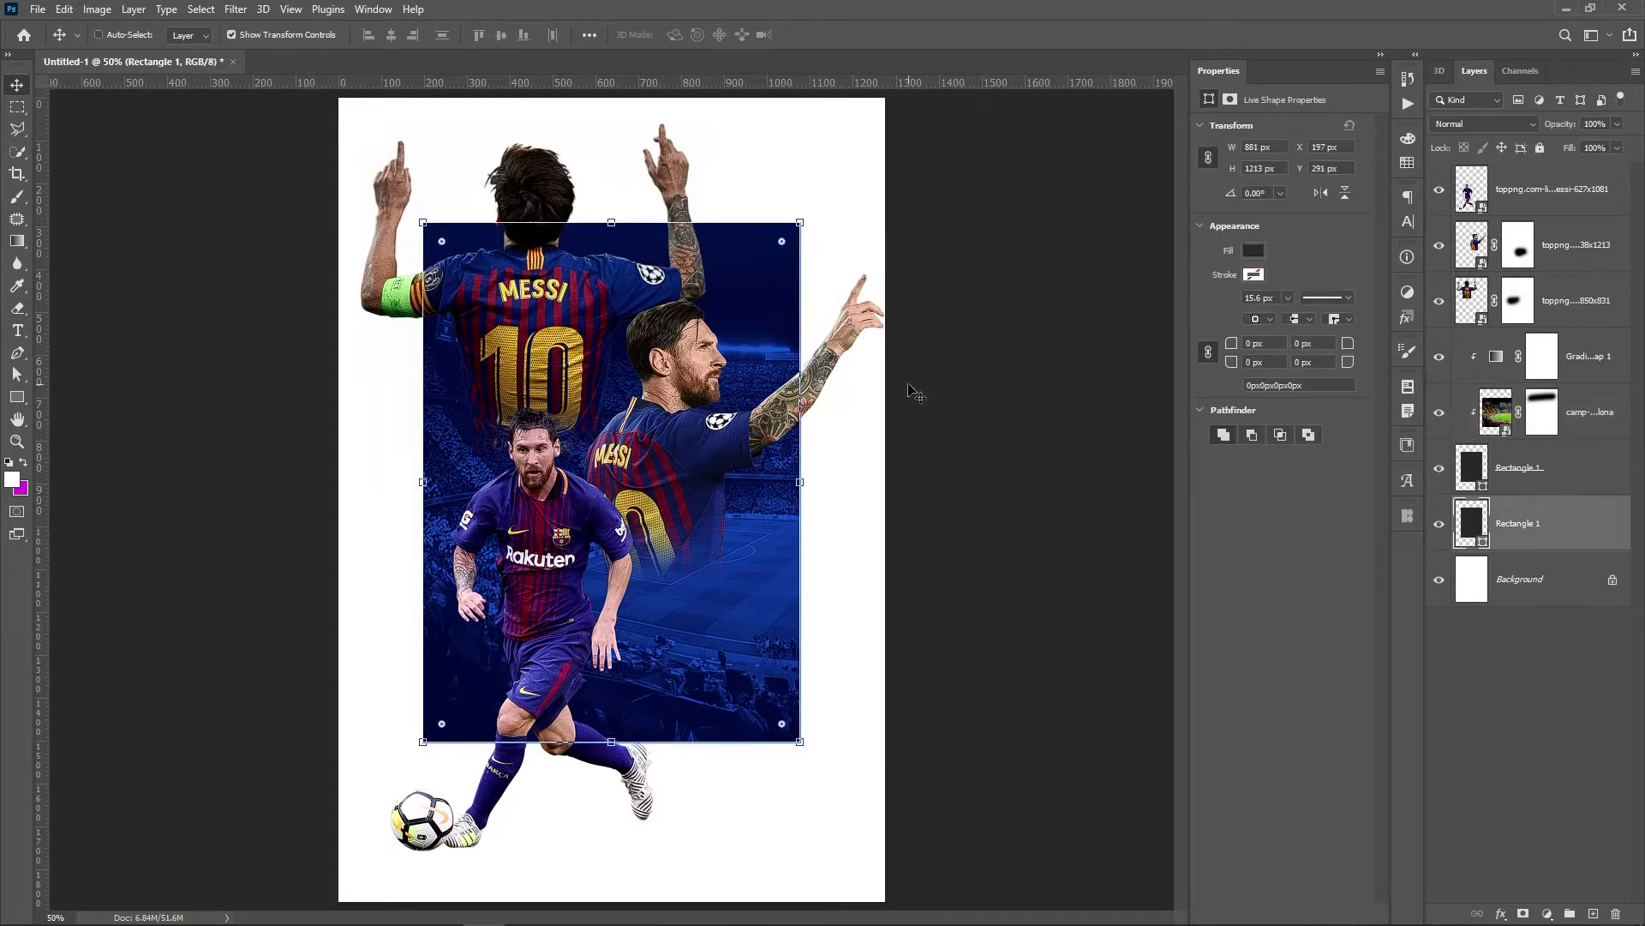
pyautogui.hotkey('ctrl', 't')
pyautogui.moveTo(799, 221); pyautogui.dragTo(816, 203)
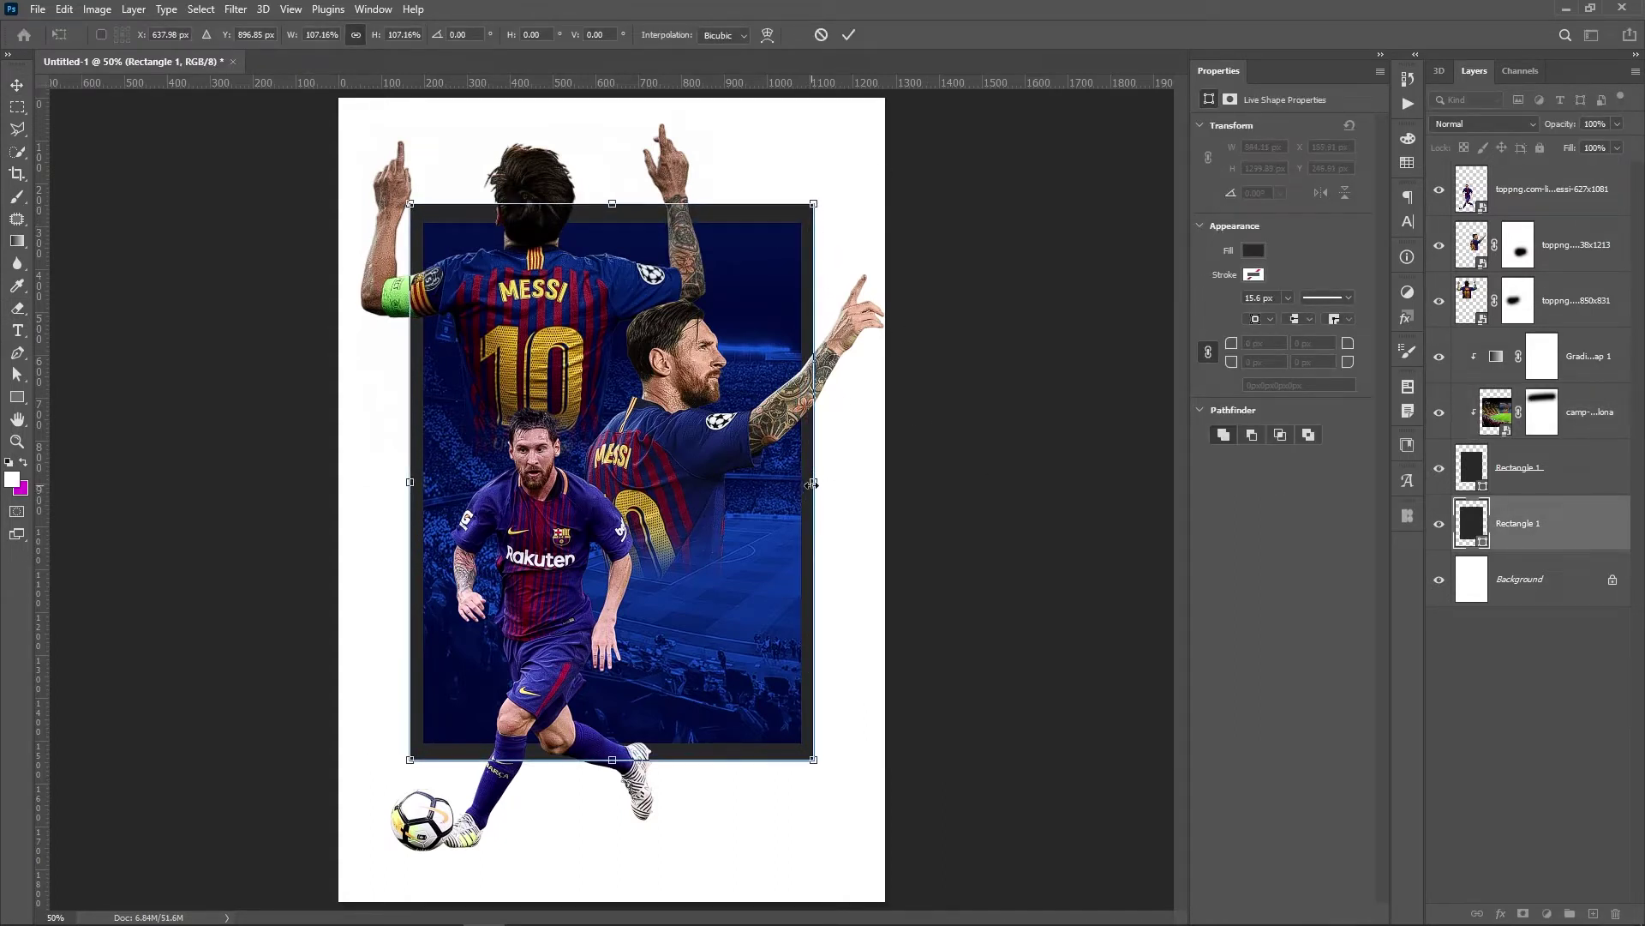
pyautogui.moveTo(813, 484); pyautogui.dragTo(1069, 483)
pyautogui.hotkey('alt', 'shift')
pyautogui.press('shift')
pyautogui.hotkey('ctrl', 'z')
pyautogui.moveTo(817, 486); pyautogui.dragTo(824, 483)
pyautogui.press('Return')
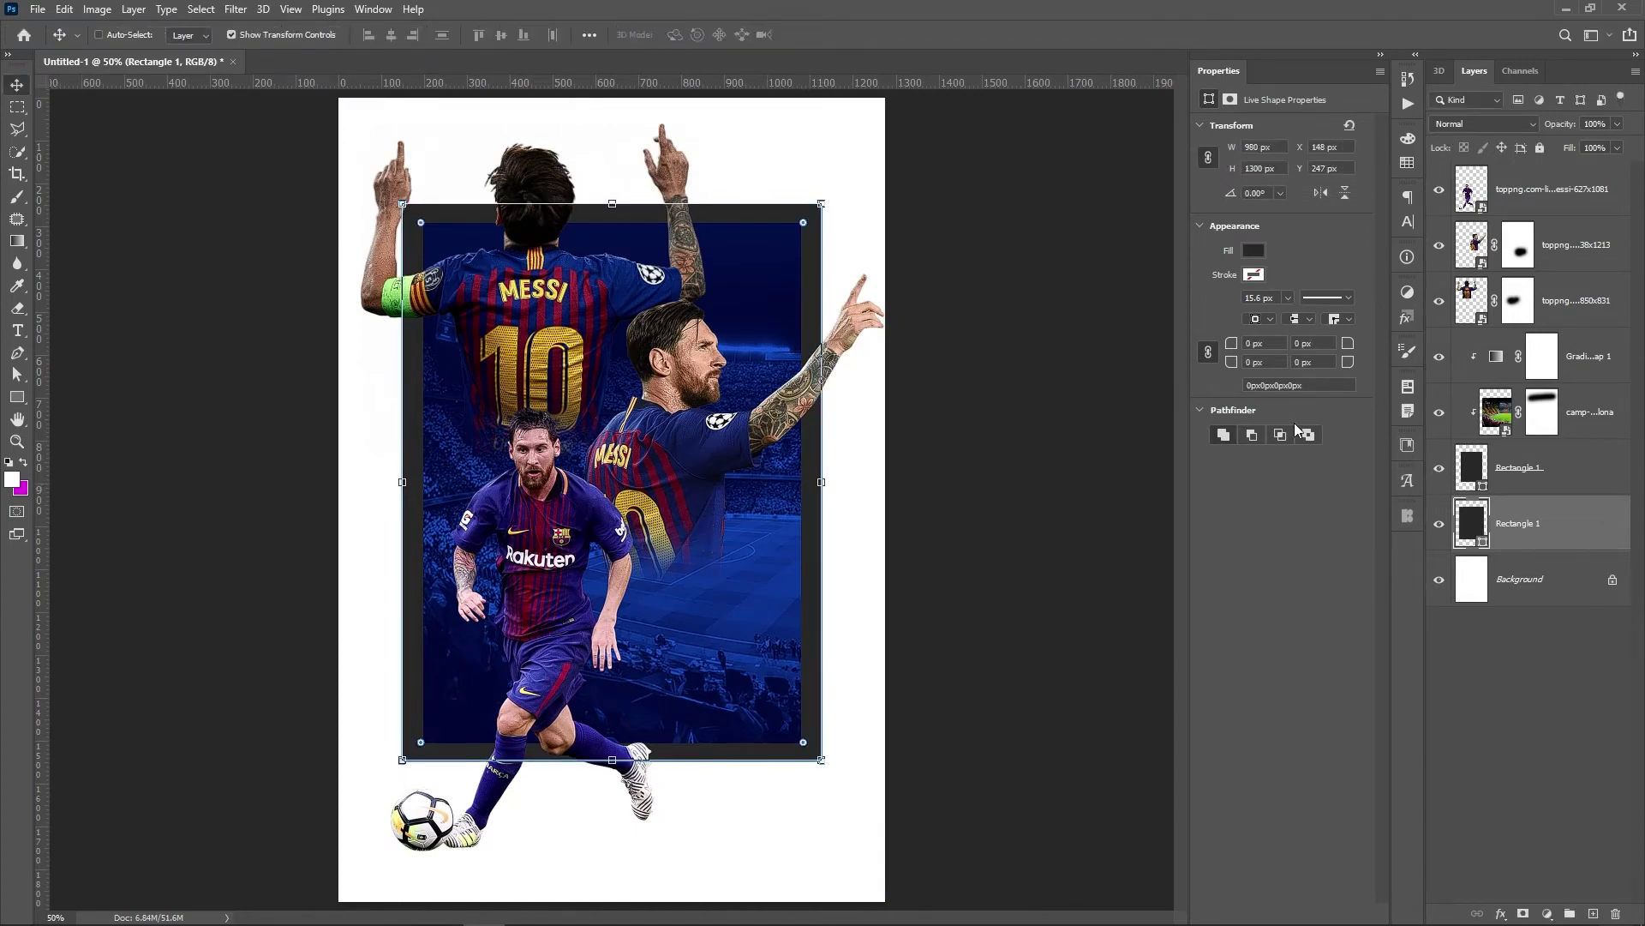
# Remove the enlarged rectangle's fill and give it a dark navy stroke from the recently used colors.
pyautogui.click(1256, 254)
pyautogui.click(1218, 284)
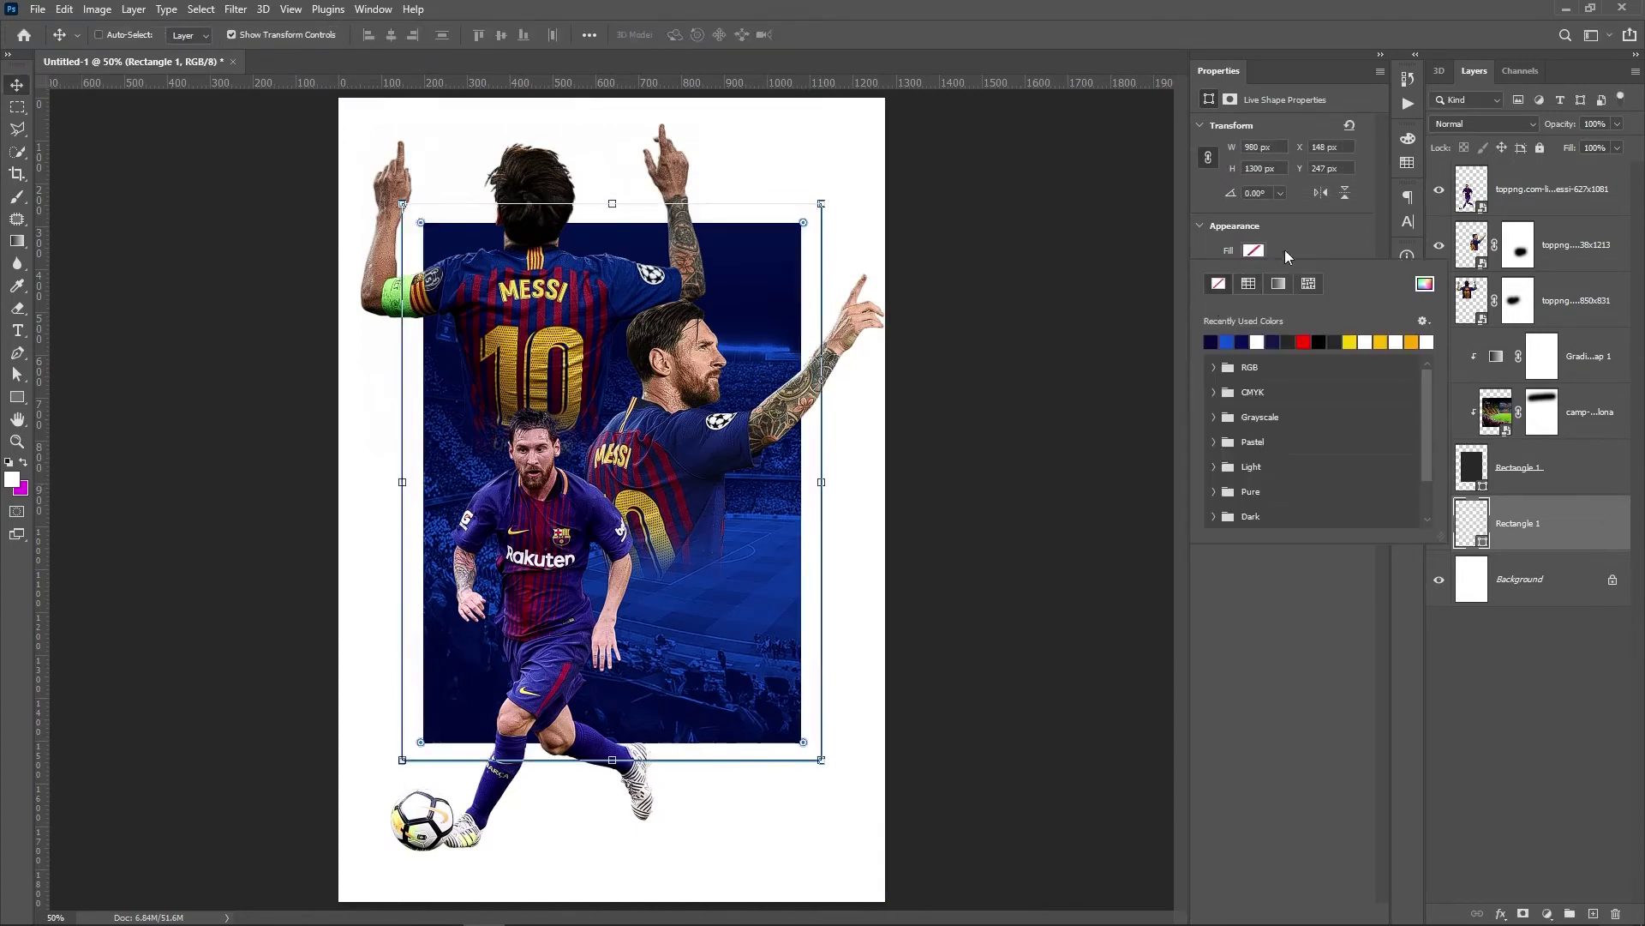
pyautogui.click(1254, 275)
pyautogui.click(1213, 365)
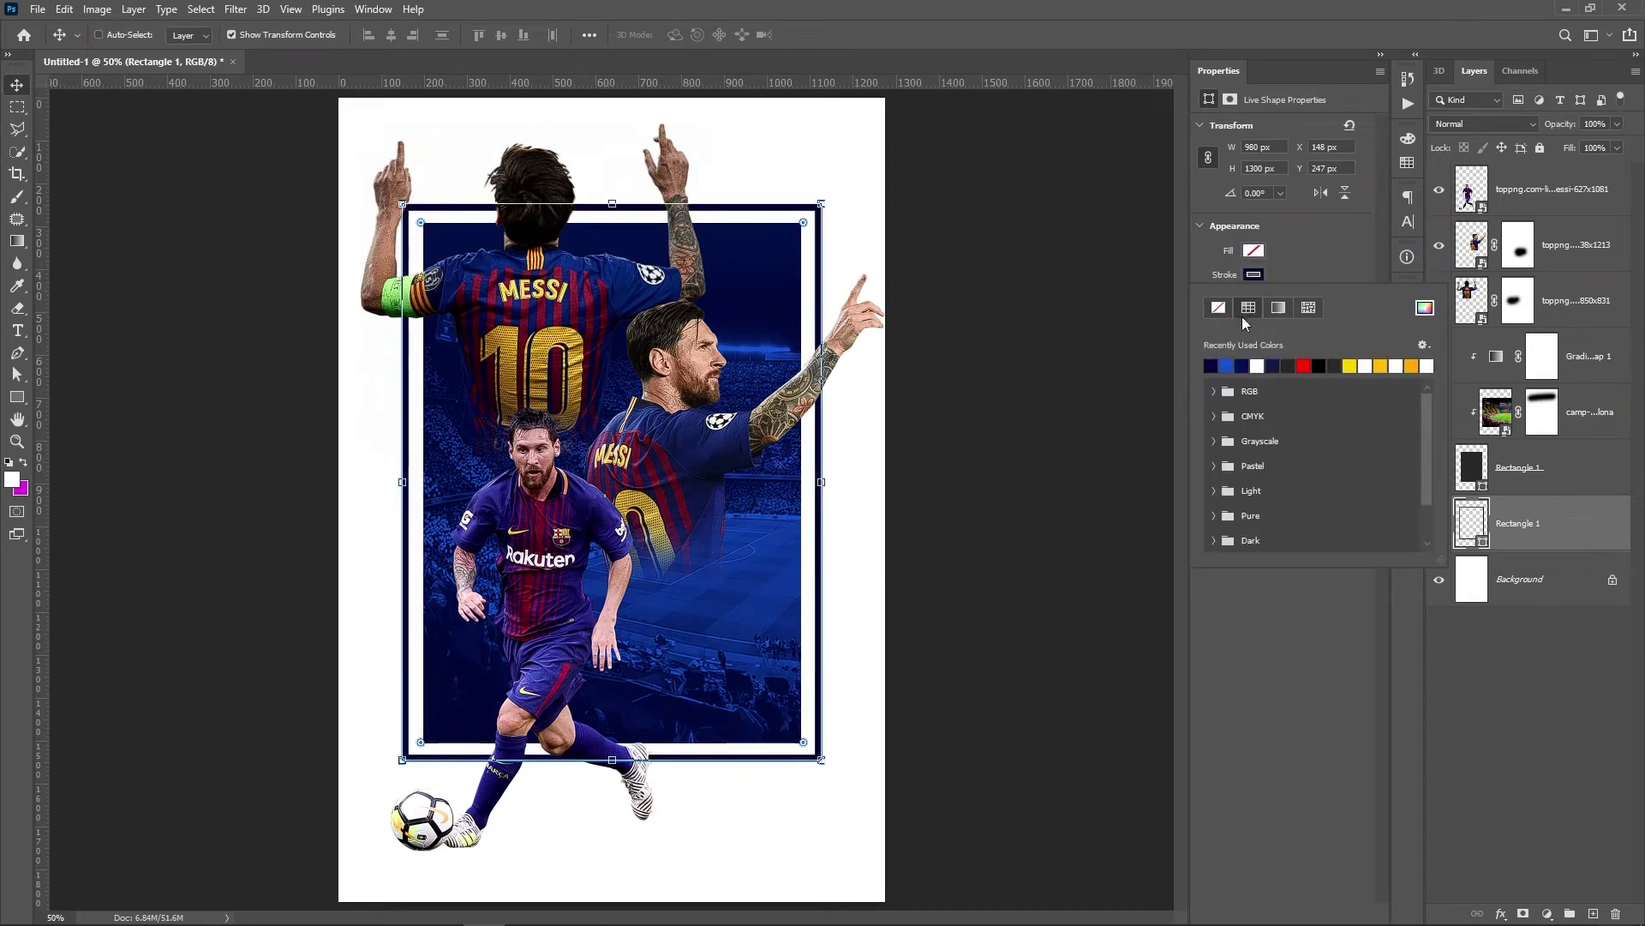
pyautogui.click(1325, 254)
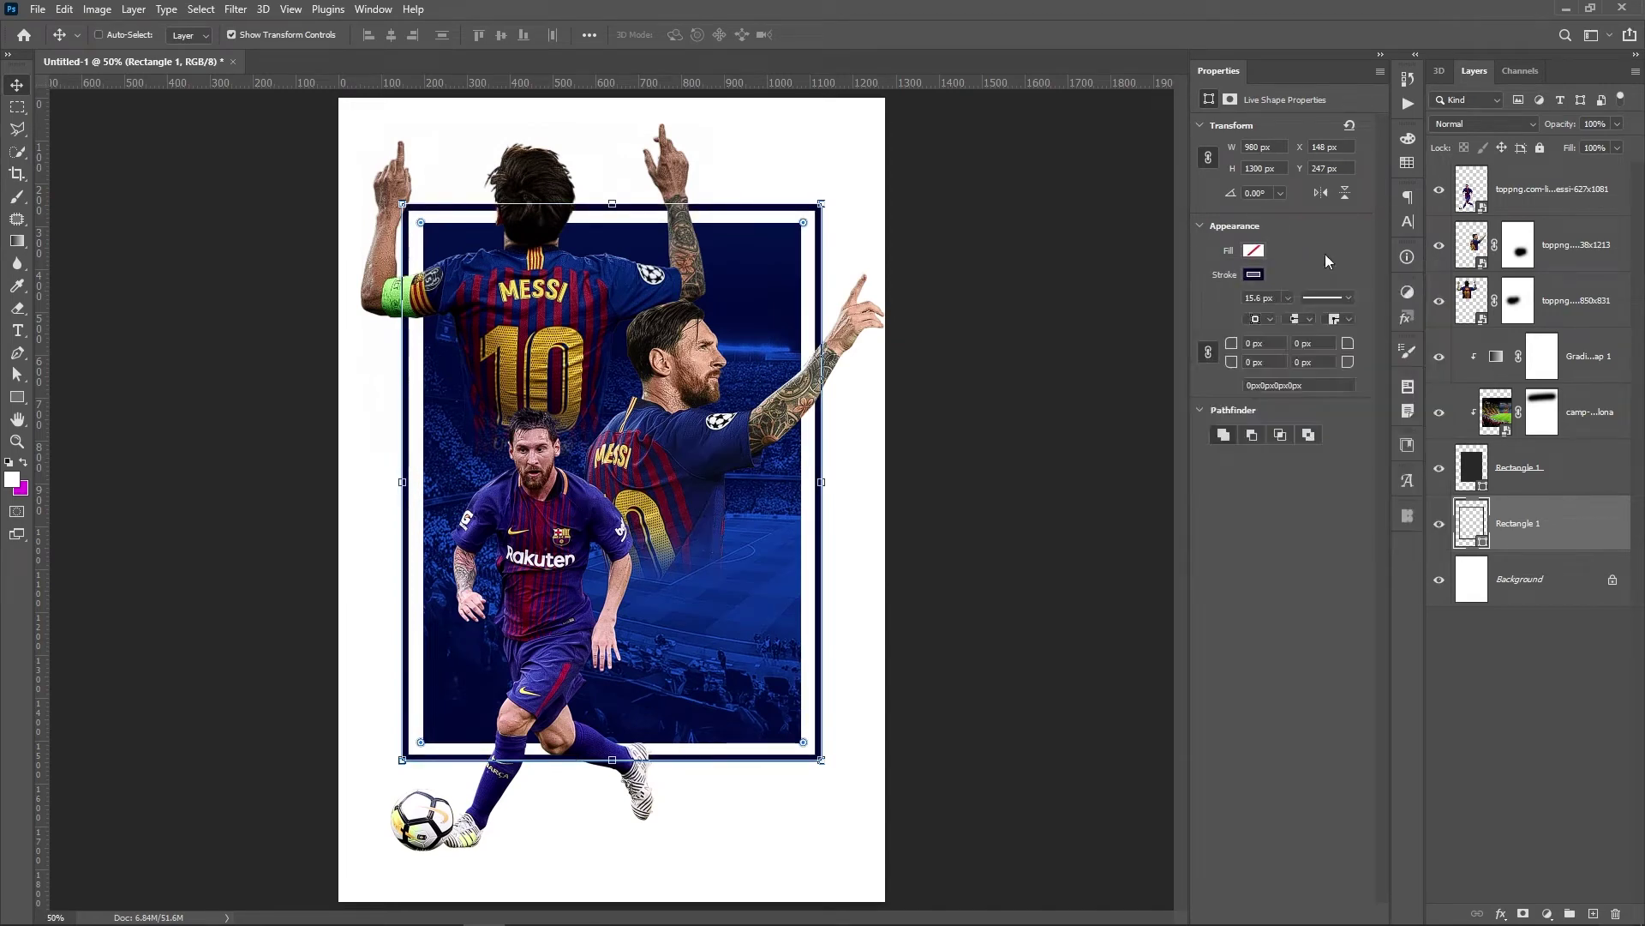
# Set the outer rectangle's stroke width to 5 px.
pyautogui.click(1260, 297)
pyautogui.write('5')
pyautogui.press('Return')
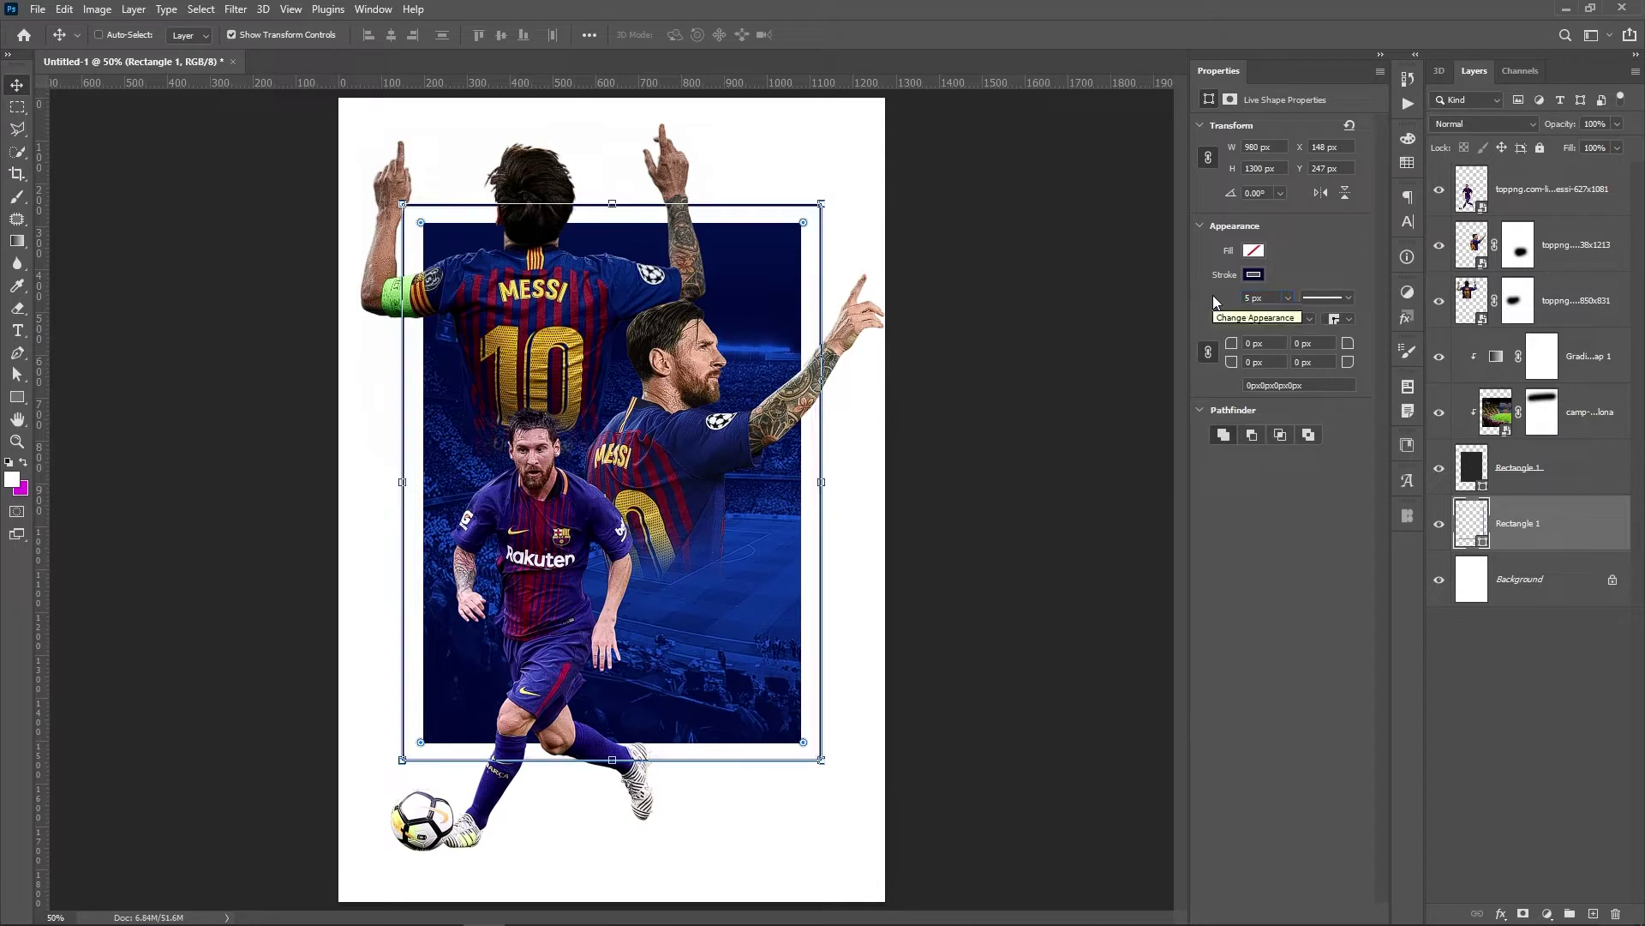
pyautogui.click(1515, 644)
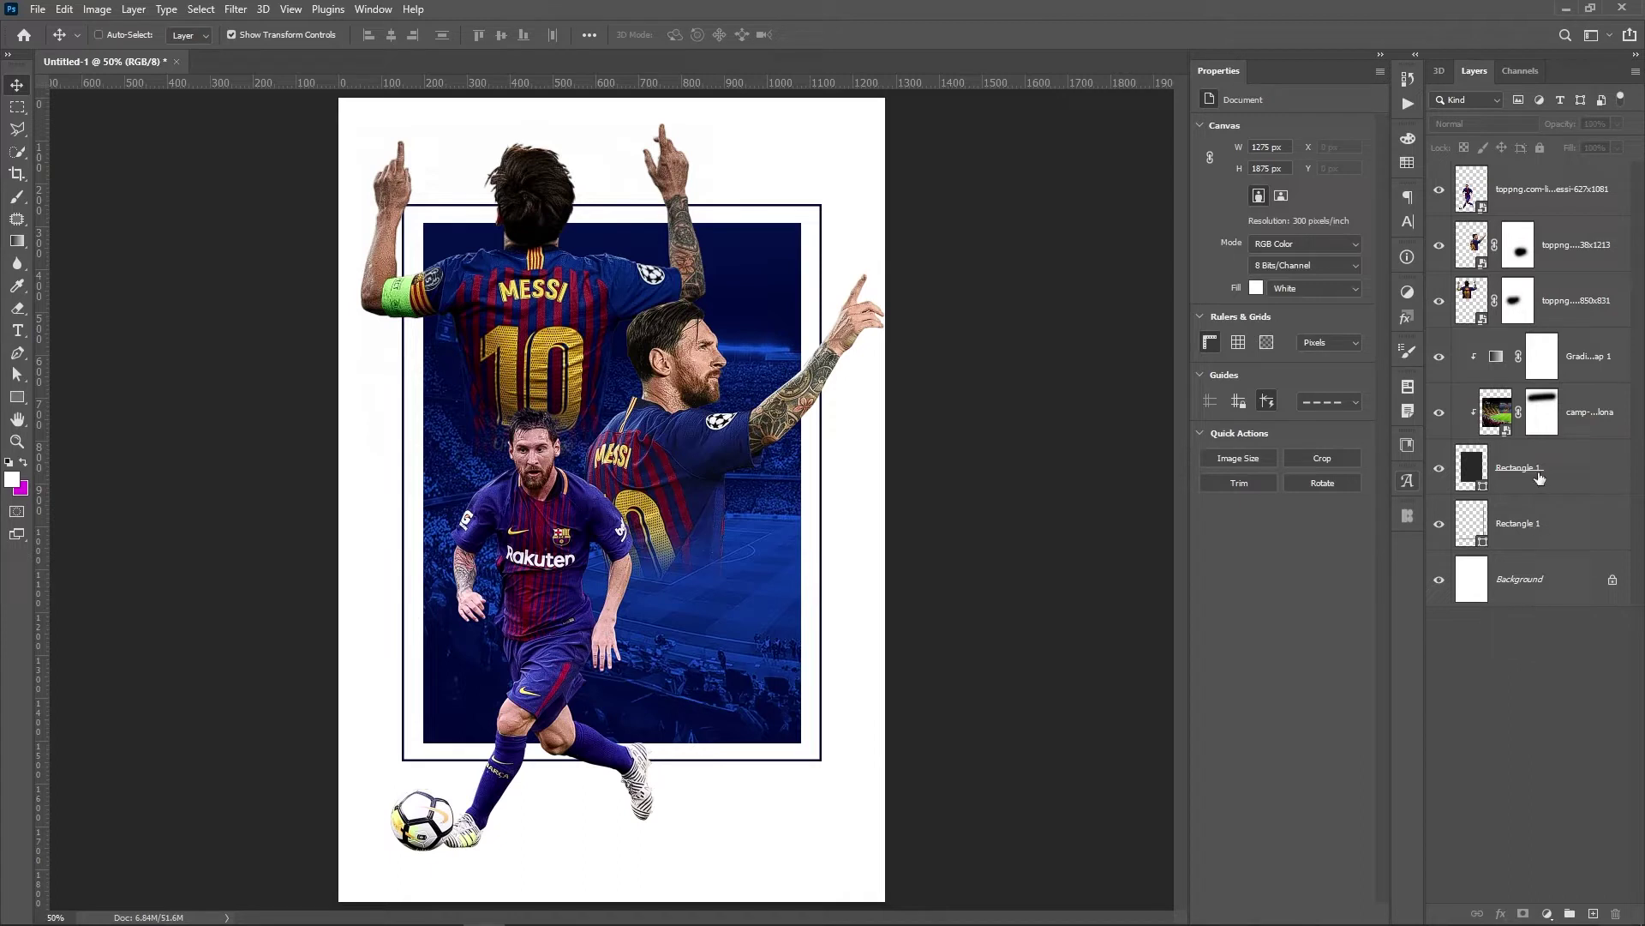
# Add a layer mask to the outlined outer rectangle.
pyautogui.click(1514, 524)
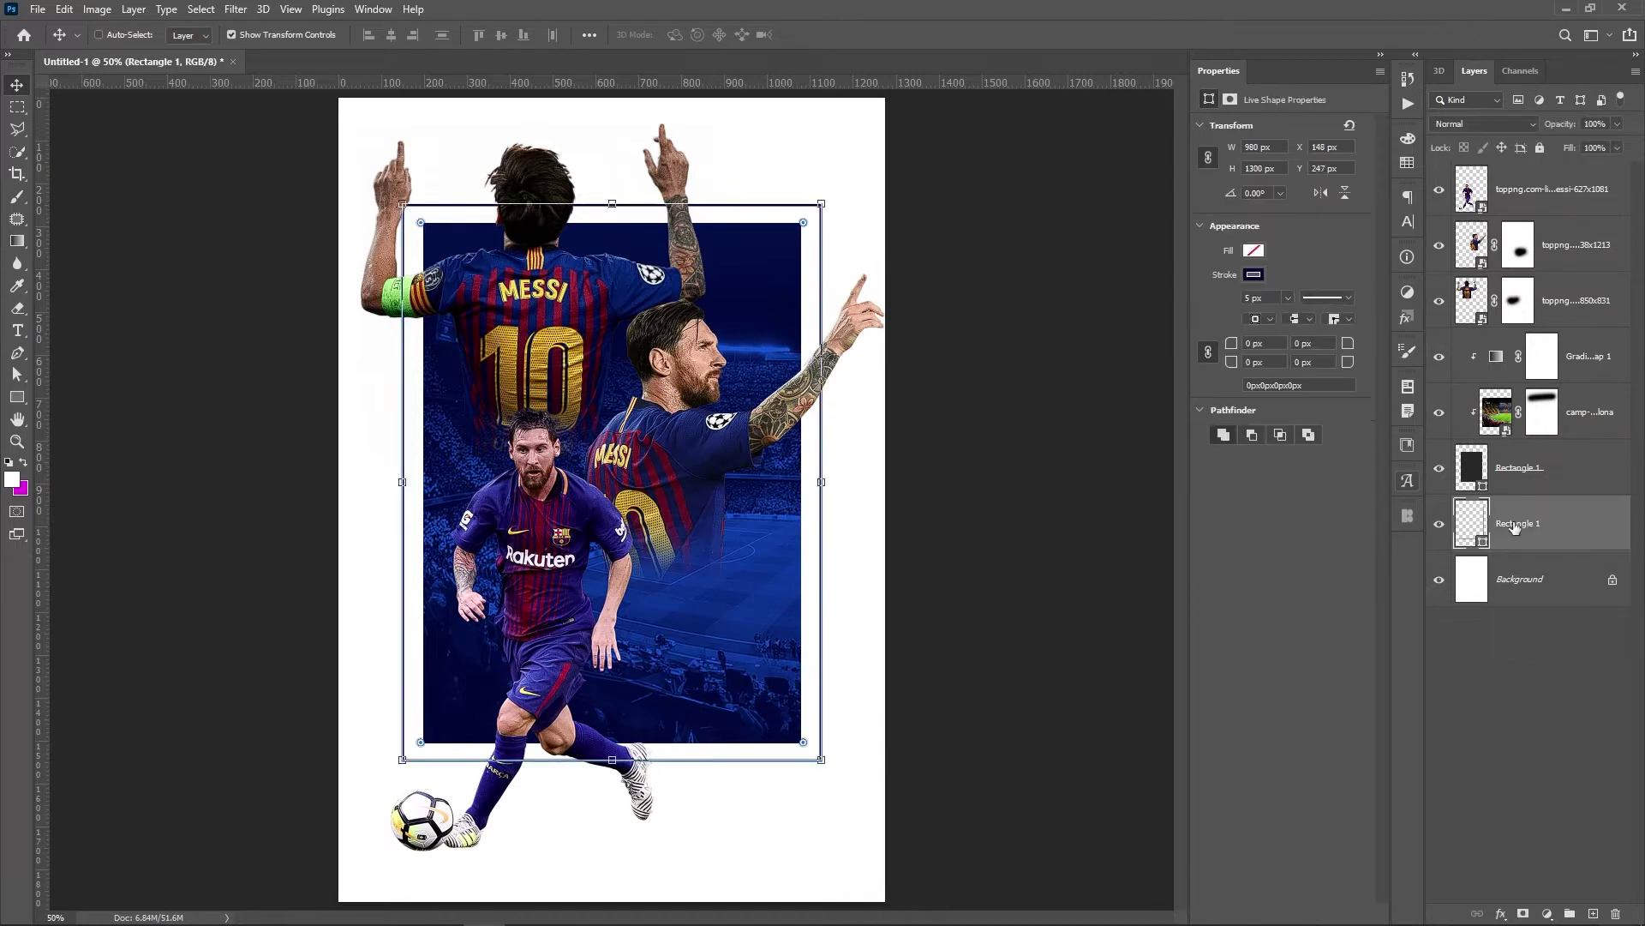
pyautogui.keyDown('ctrl'); pyautogui.click(1471, 249); pyautogui.keyUp('ctrl')
pyautogui.hotkey('ctrl', 'd')
pyautogui.click(1525, 914)
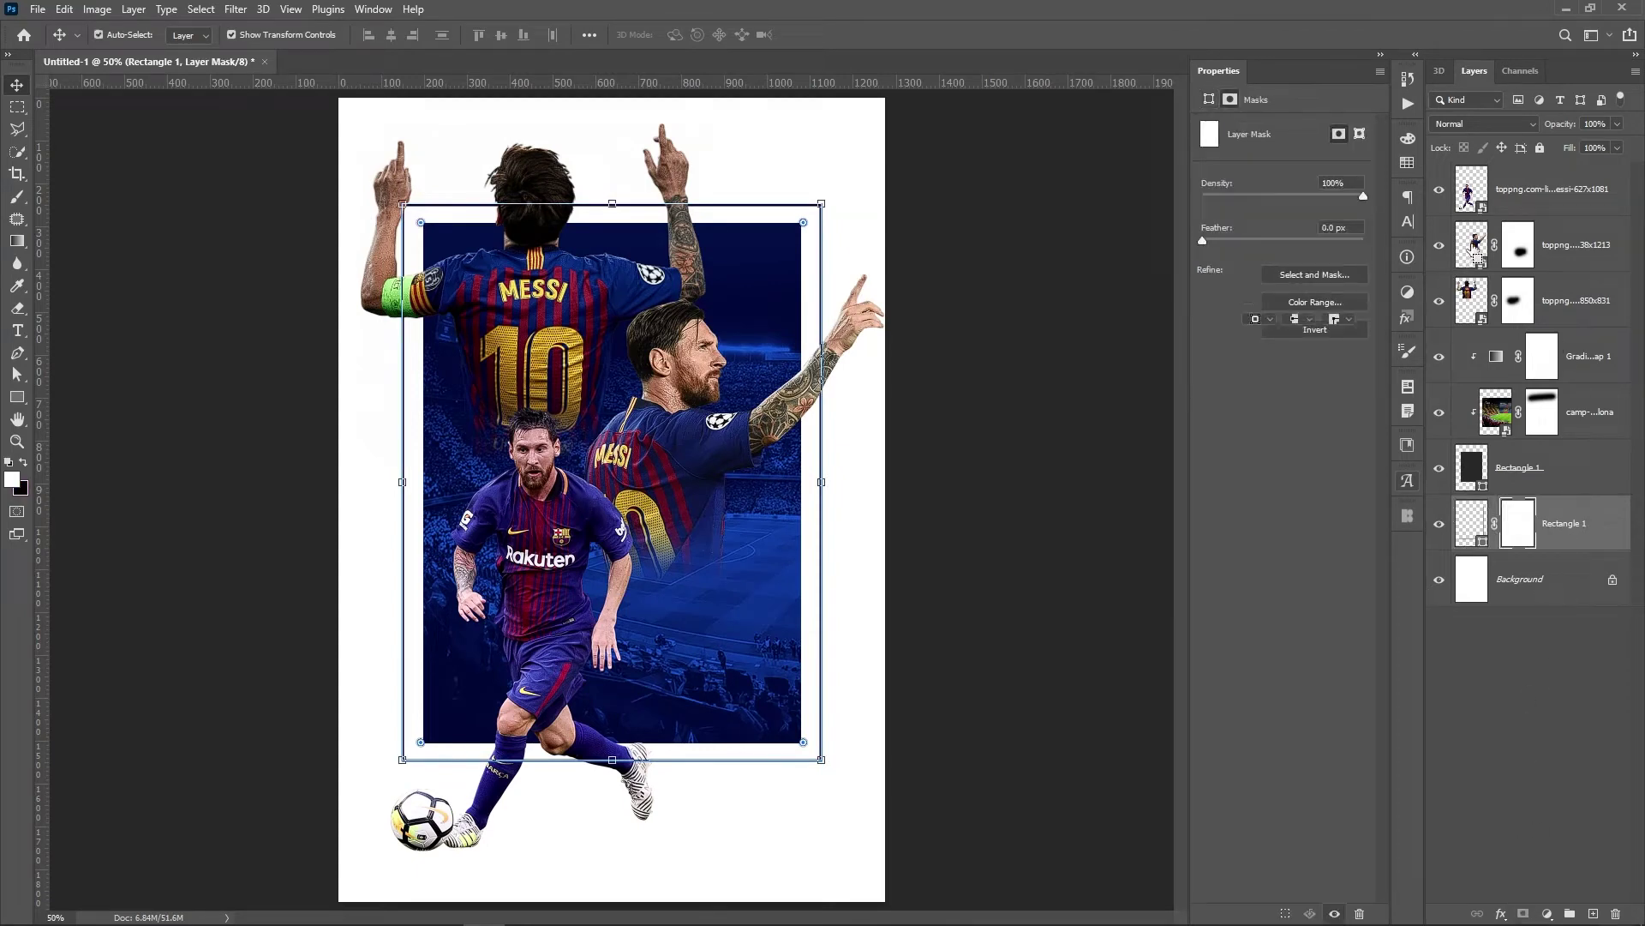
# Bring the outline rectangle above all layers and mask its line over the pointing player's arm, using his silhouette selection and a soft 86 px eraser.
pyautogui.keyDown('ctrl'); pyautogui.click(1471, 249); pyautogui.keyUp('ctrl')
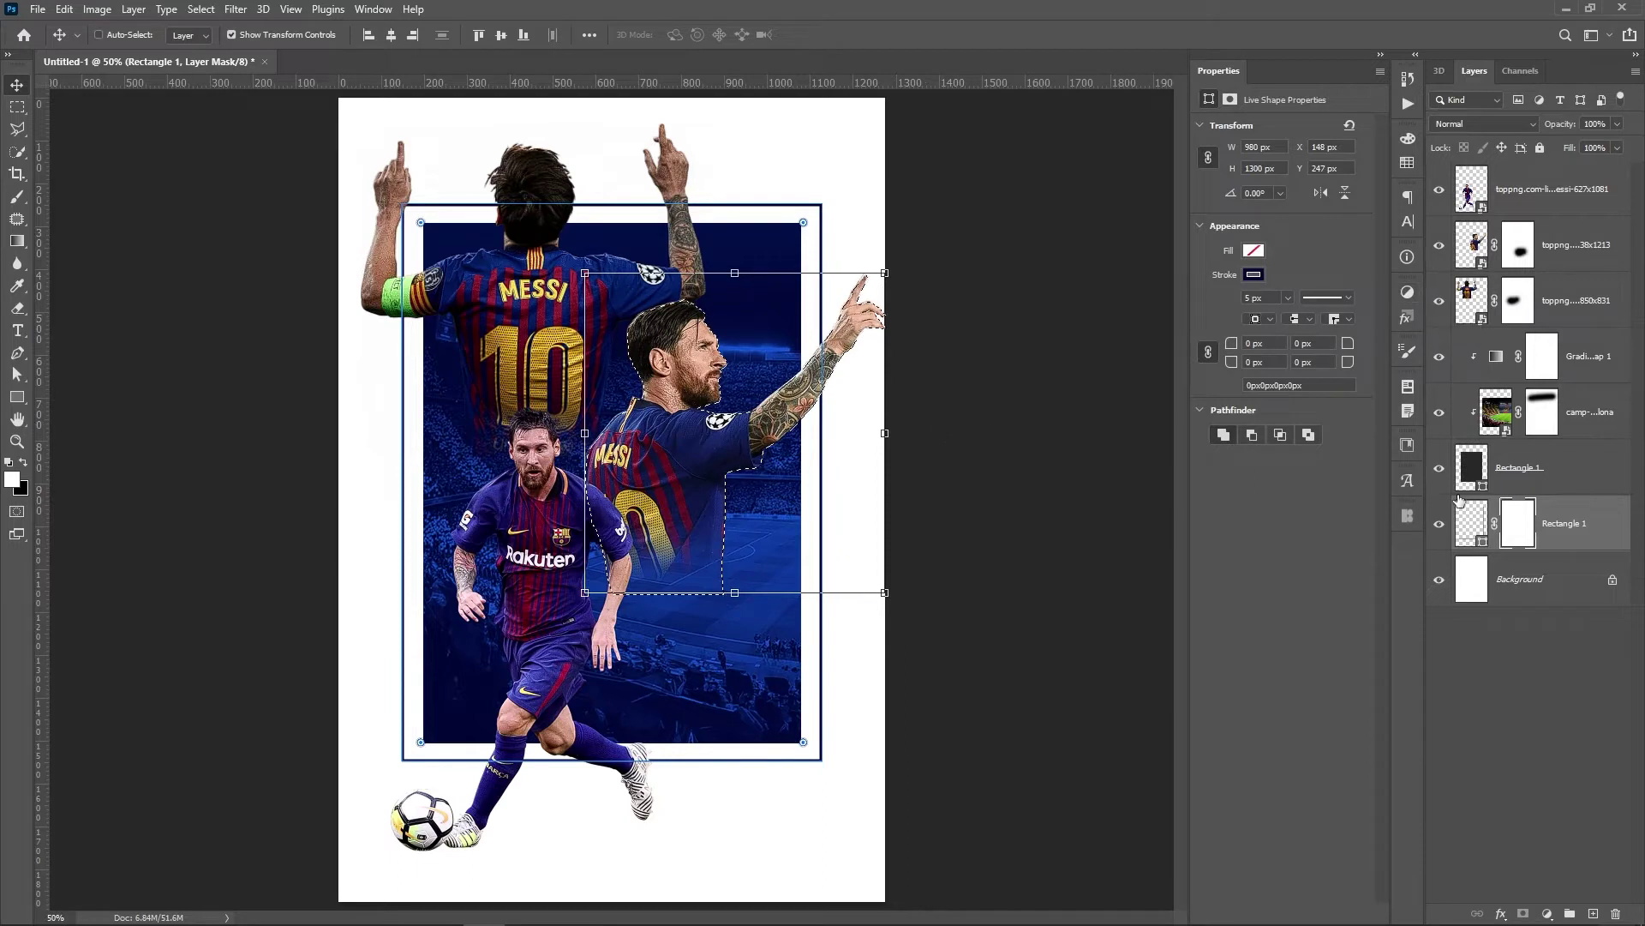
pyautogui.moveTo(1594, 527); pyautogui.dragTo(1565, 192)
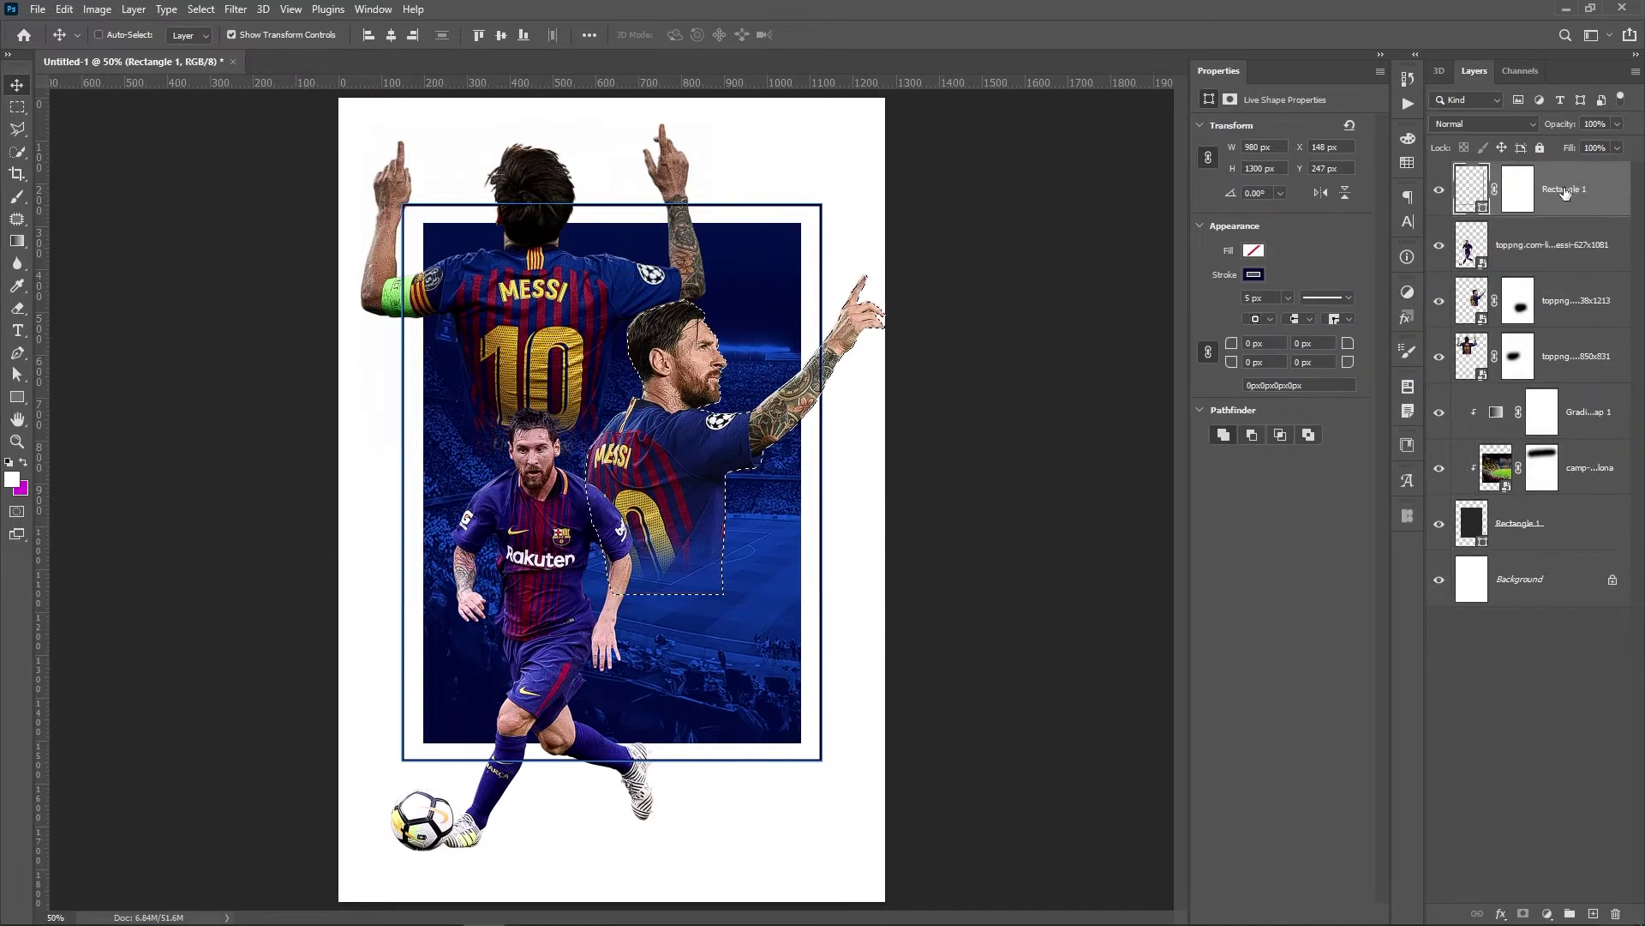
pyautogui.press('e')
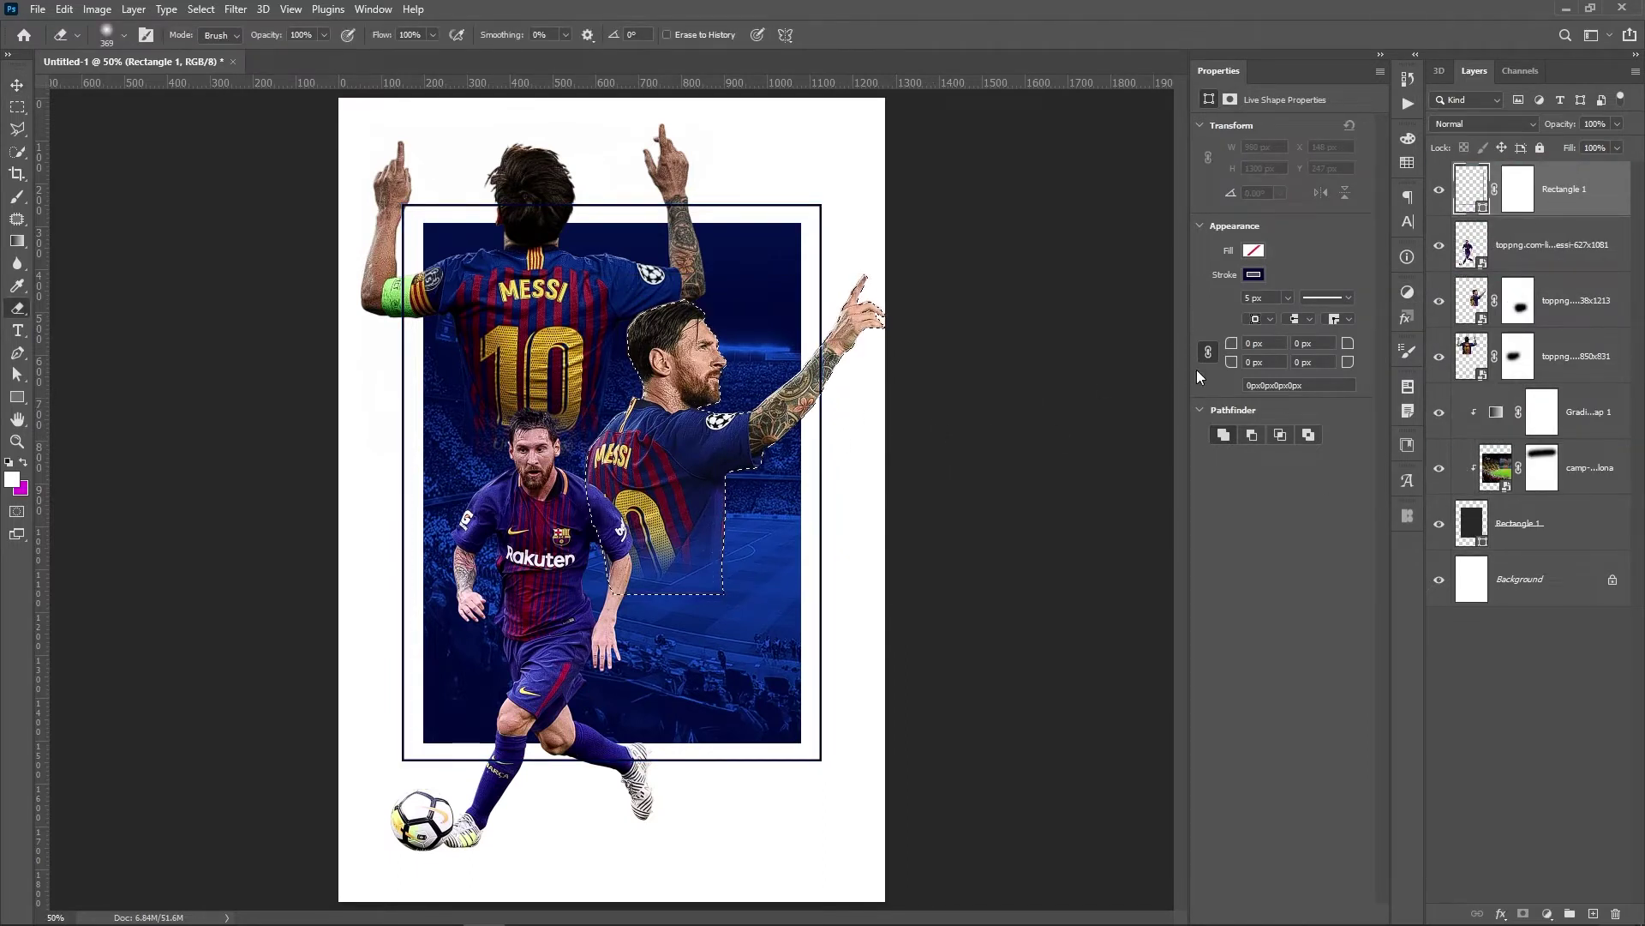
pyautogui.click(1506, 192)
pyautogui.rightClick(718, 377)
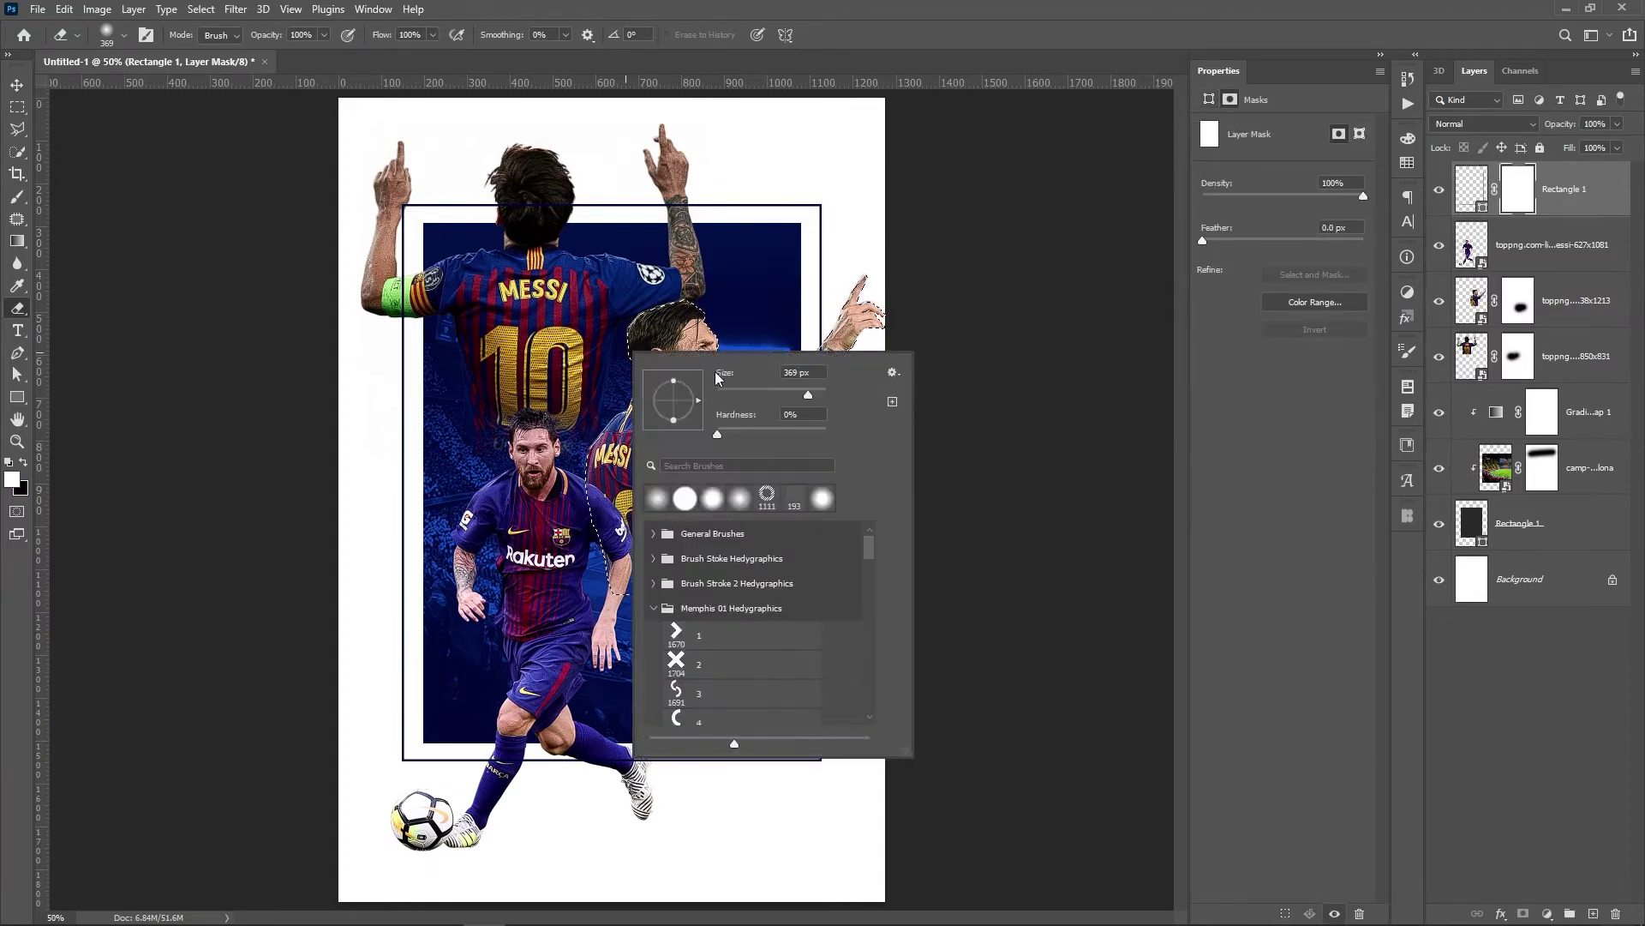
pyautogui.press('Return')
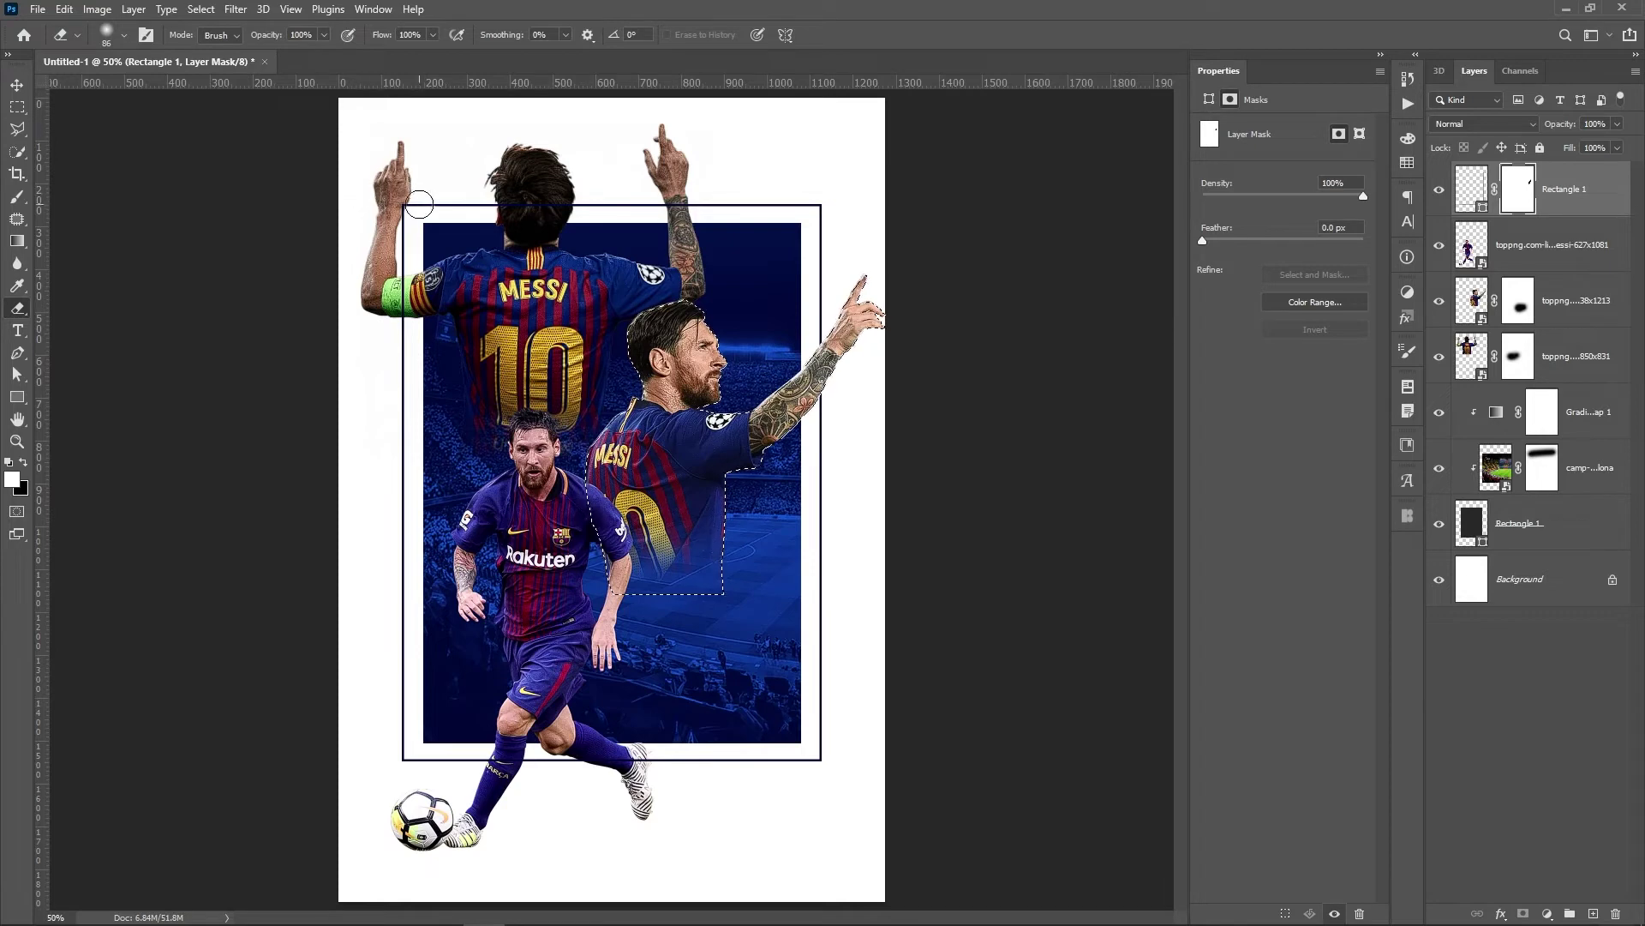
# Load the back-view player's silhouette as a selection and erase the outline over his arms and head on the rectangle's mask.
pyautogui.keyDown('ctrl'); pyautogui.click(1466, 355); pyautogui.keyUp('ctrl')
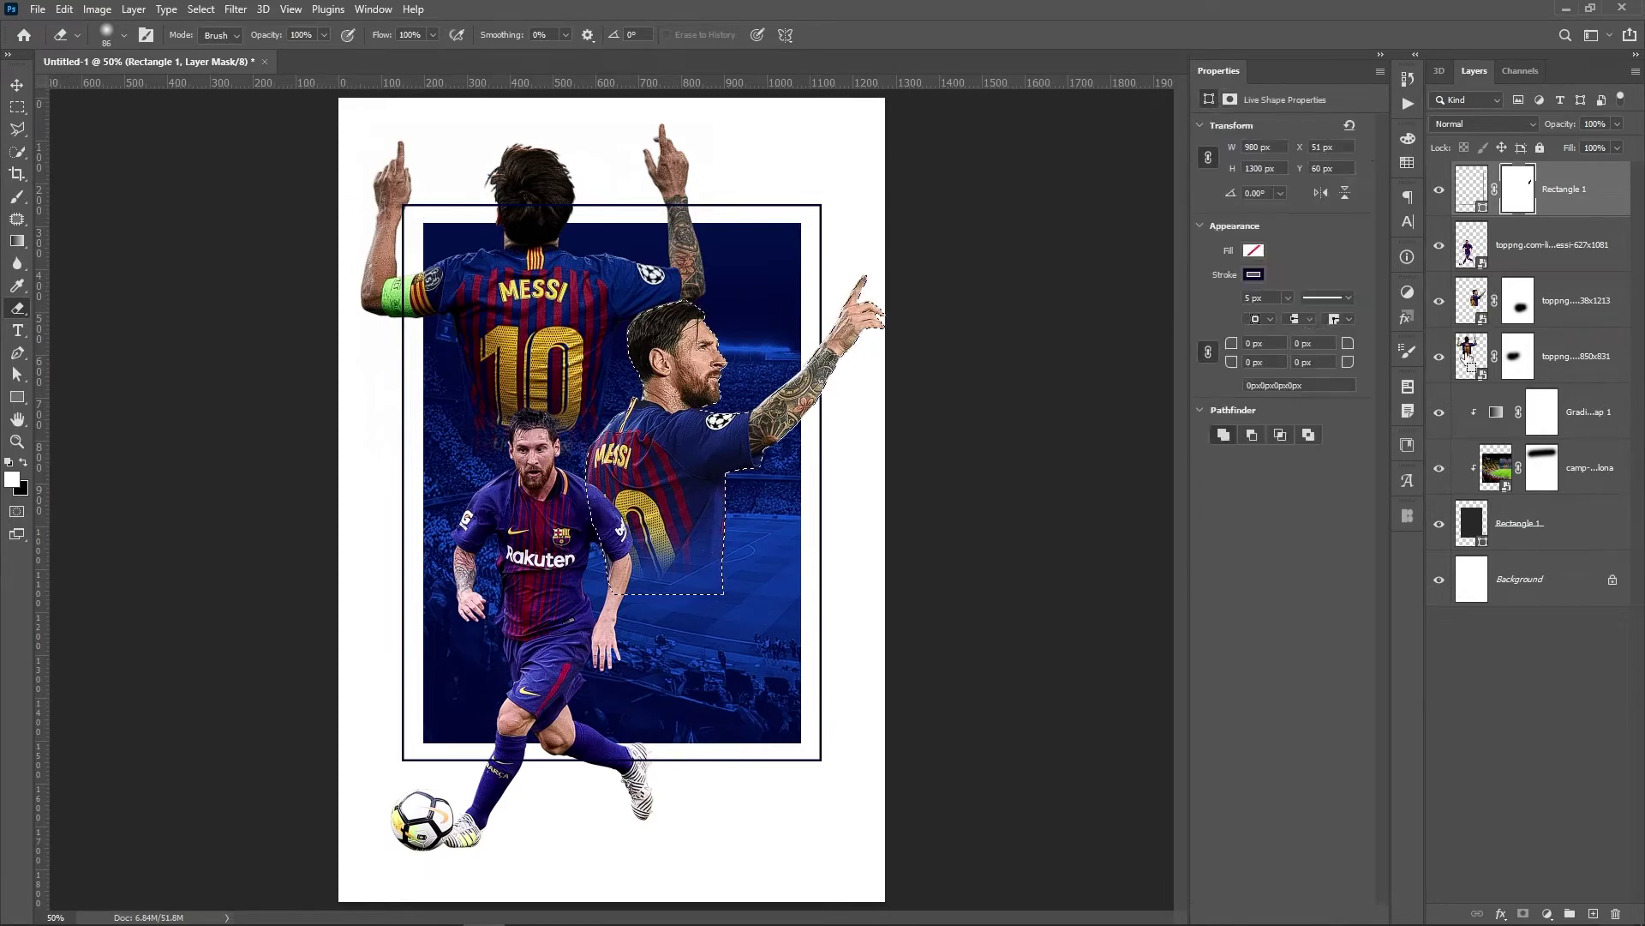
pyautogui.keyDown('ctrl'); pyautogui.click(1466, 358); pyautogui.keyUp('ctrl')
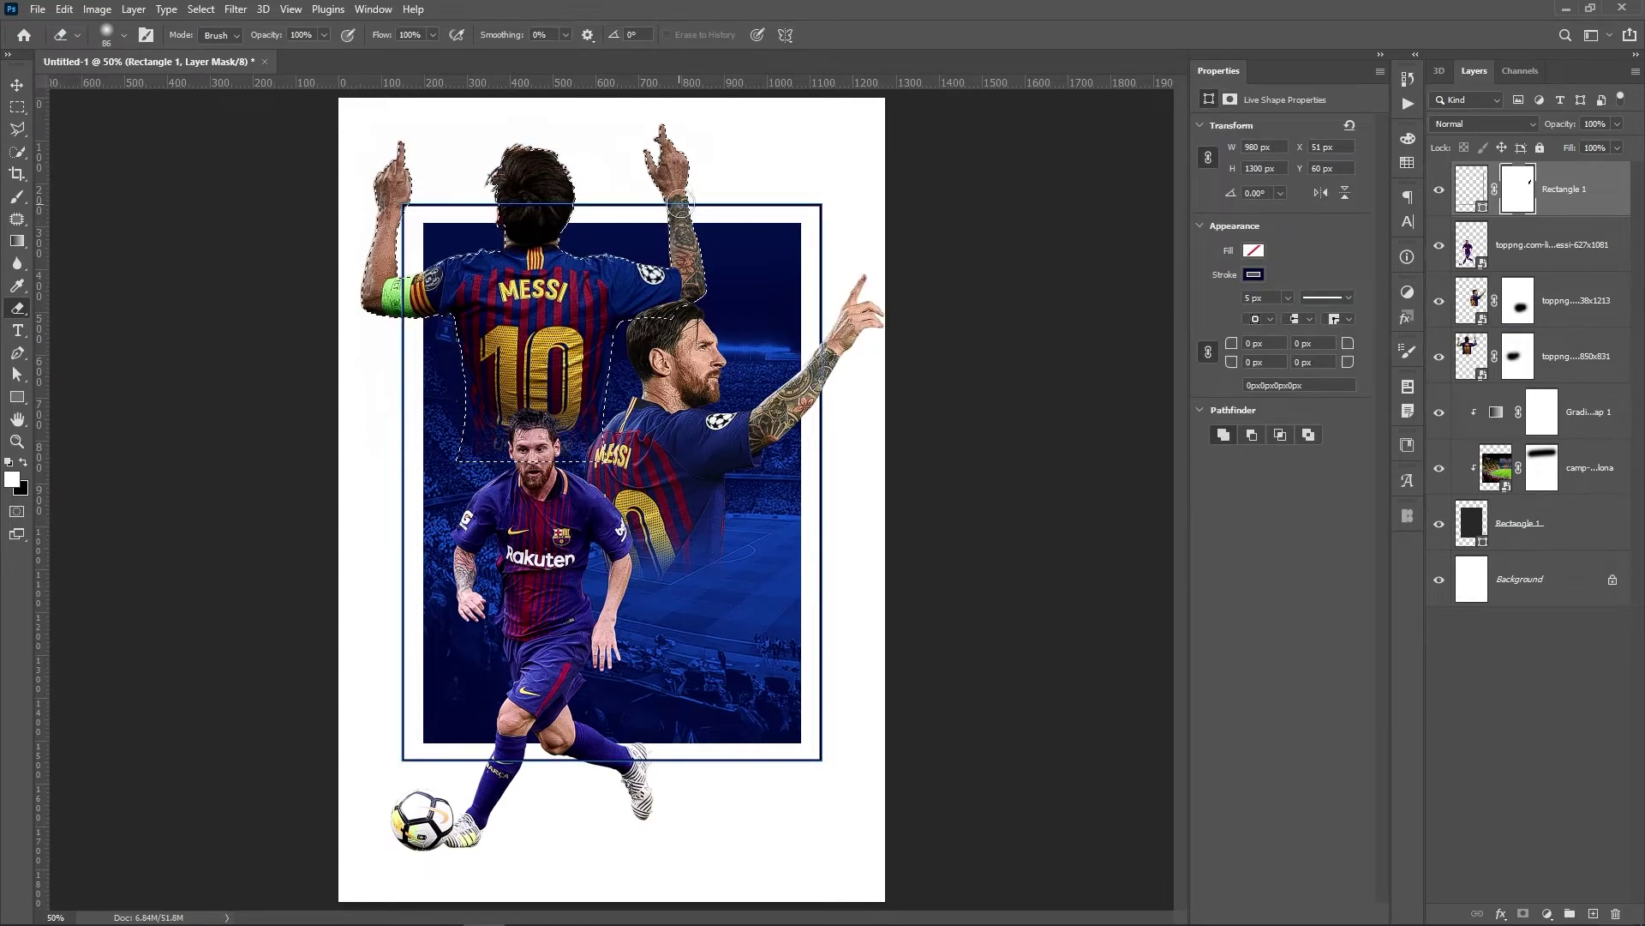
pyautogui.moveTo(676, 204); pyautogui.dragTo(675, 191)
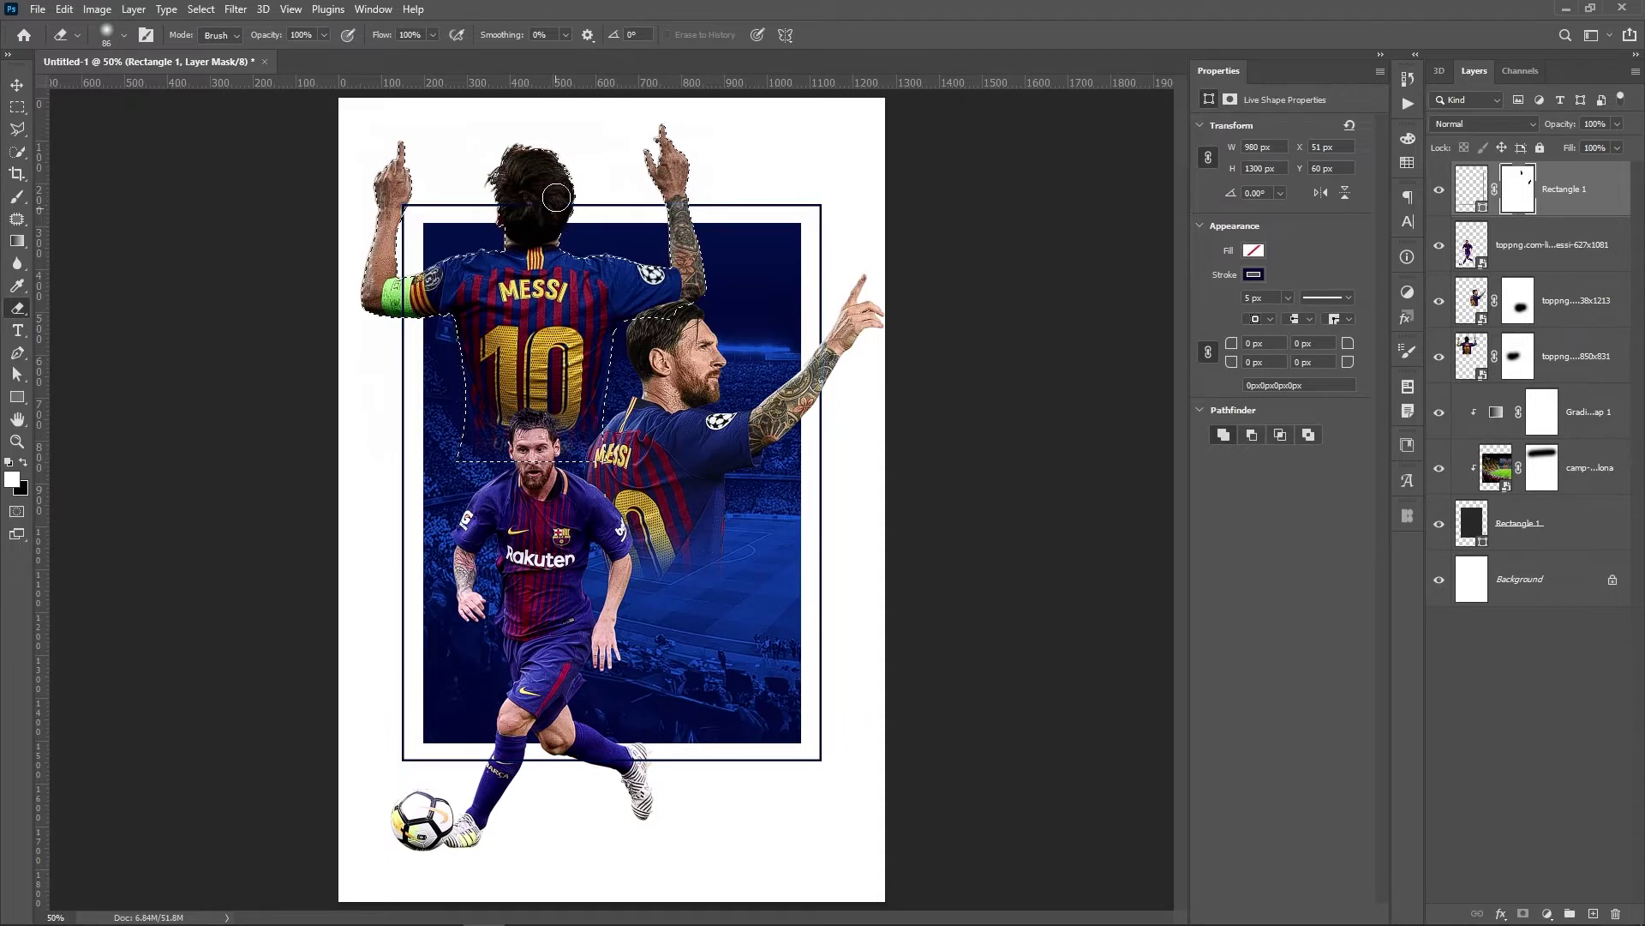
pyautogui.moveTo(556, 198)
pyautogui.mouseDown()
pyautogui.moveTo(513, 206)
pyautogui.moveTo(514, 225)
pyautogui.mouseUp()
pyautogui.moveTo(415, 201)
pyautogui.mouseDown()
pyautogui.moveTo(403, 193)
pyautogui.moveTo(407, 209)
pyautogui.mouseUp()
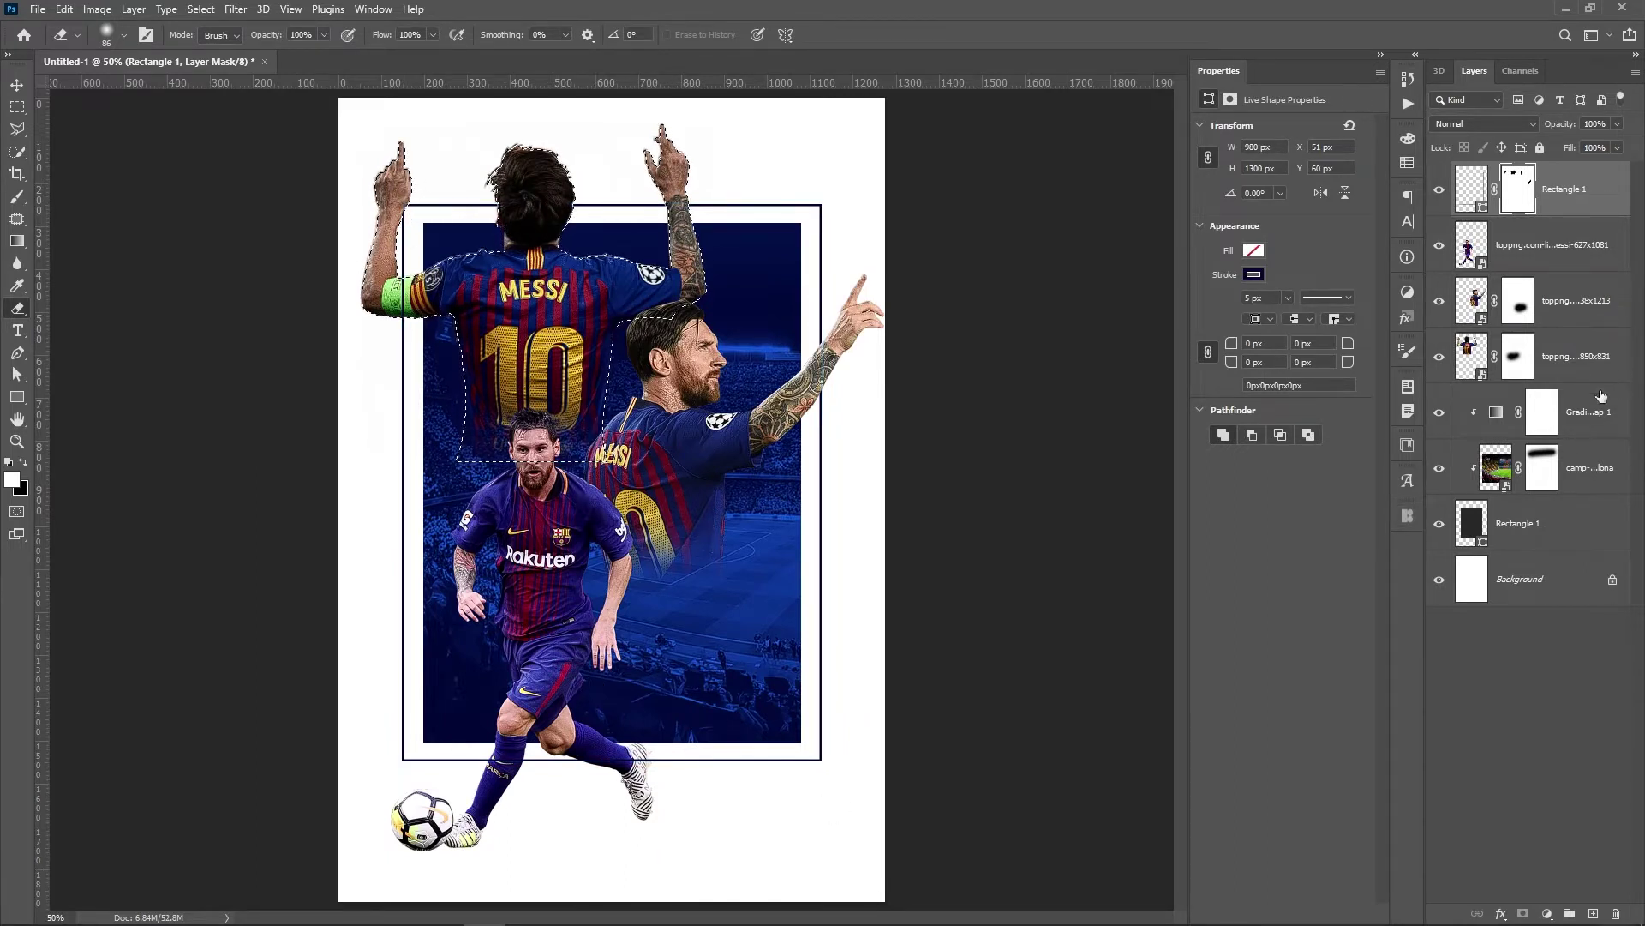
# Move the running player's layer above the outline rectangle and clear the active selection.
pyautogui.moveTo(1577, 246); pyautogui.dragTo(1577, 188)
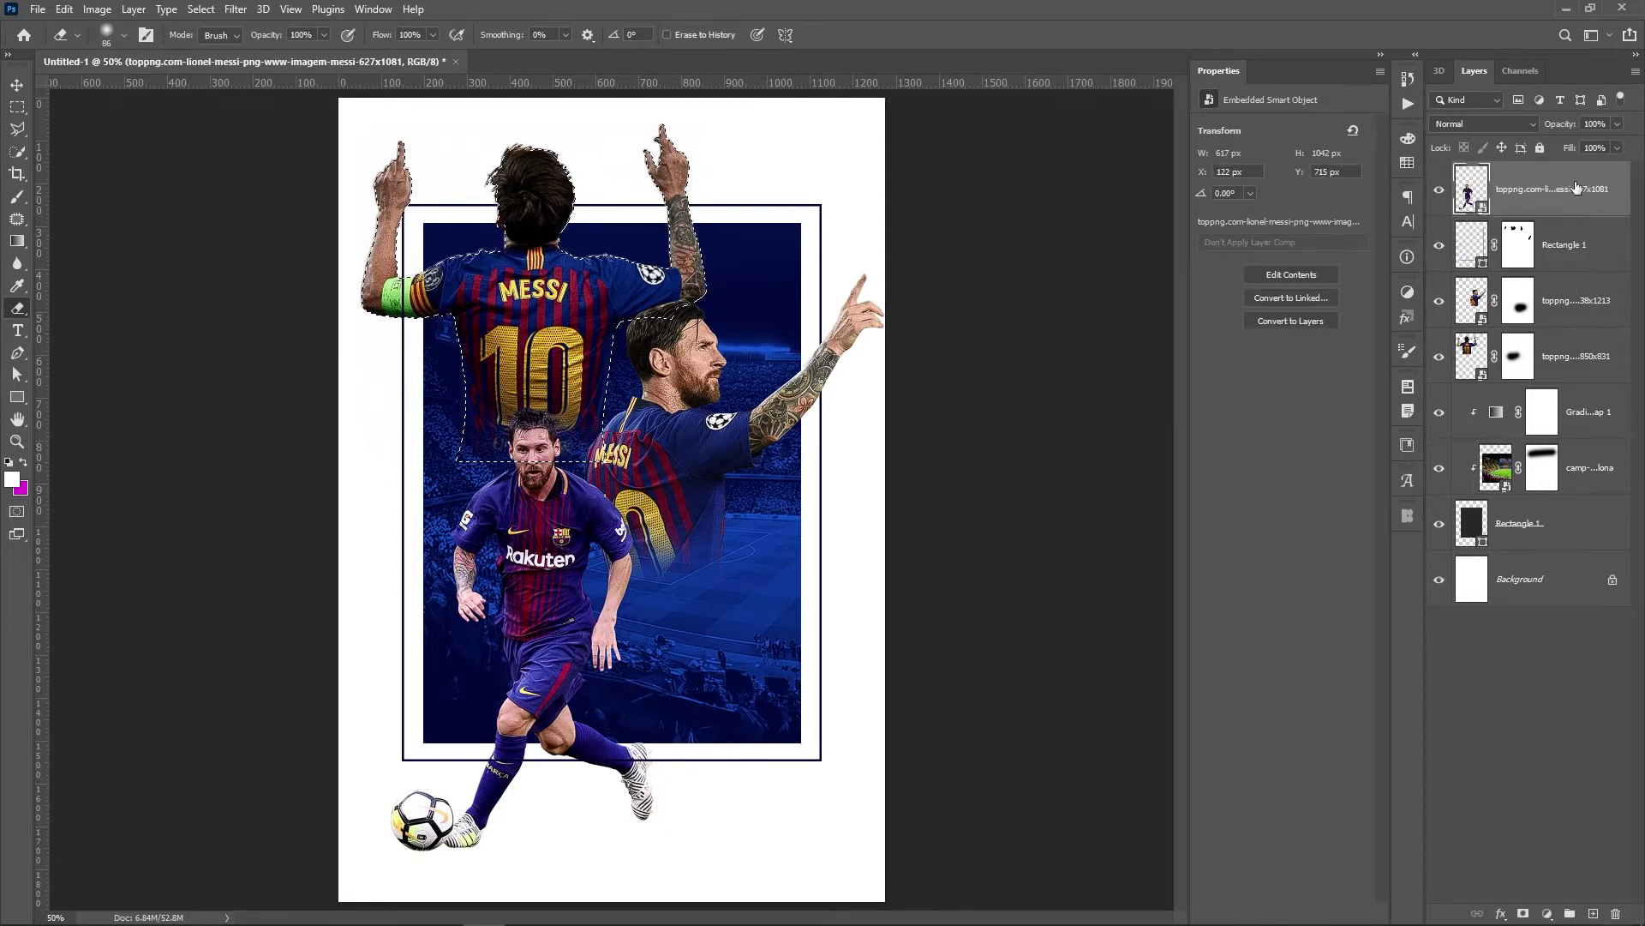
pyautogui.click(1574, 650)
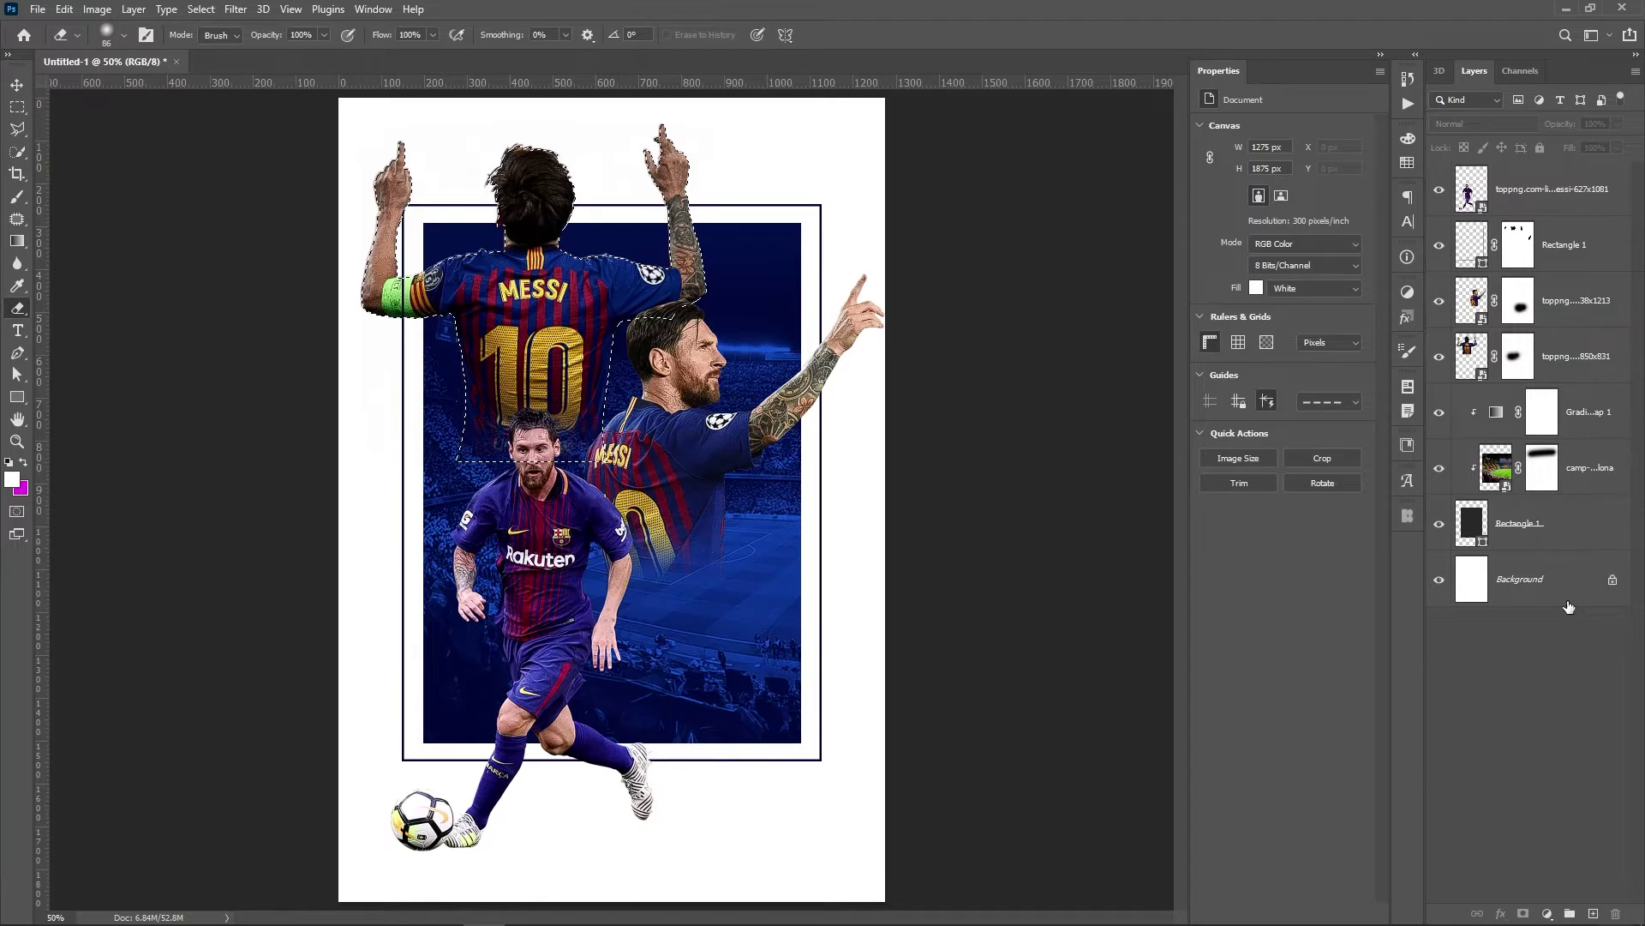
pyautogui.press('m')
pyautogui.rightClick(634, 301)
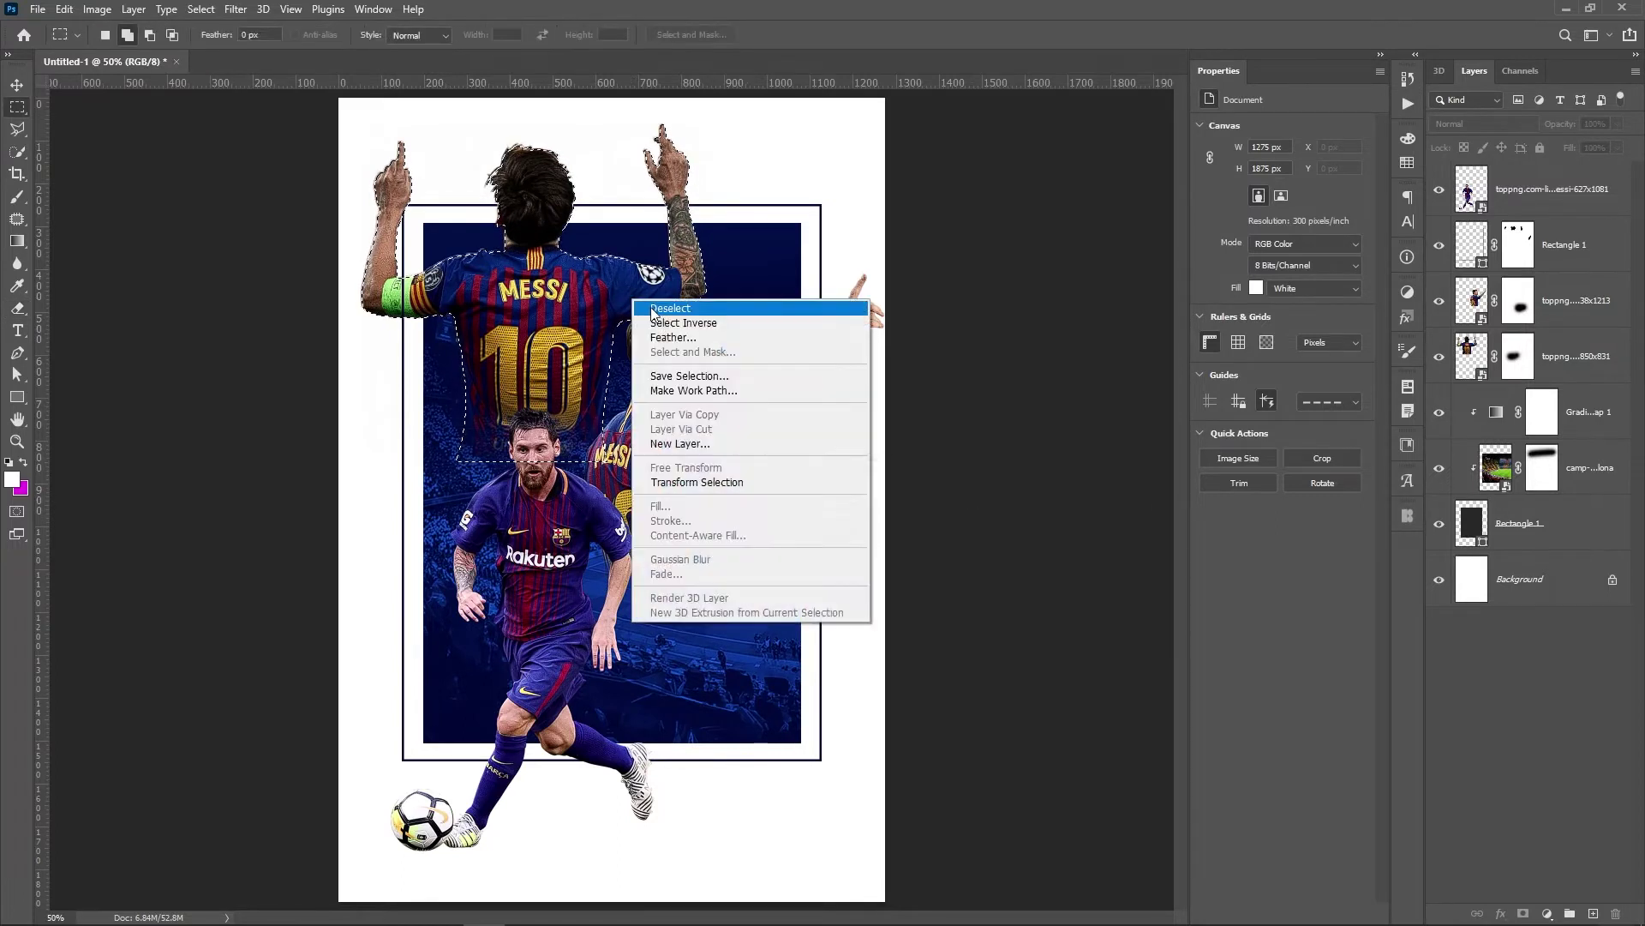
pyautogui.click(655, 311)
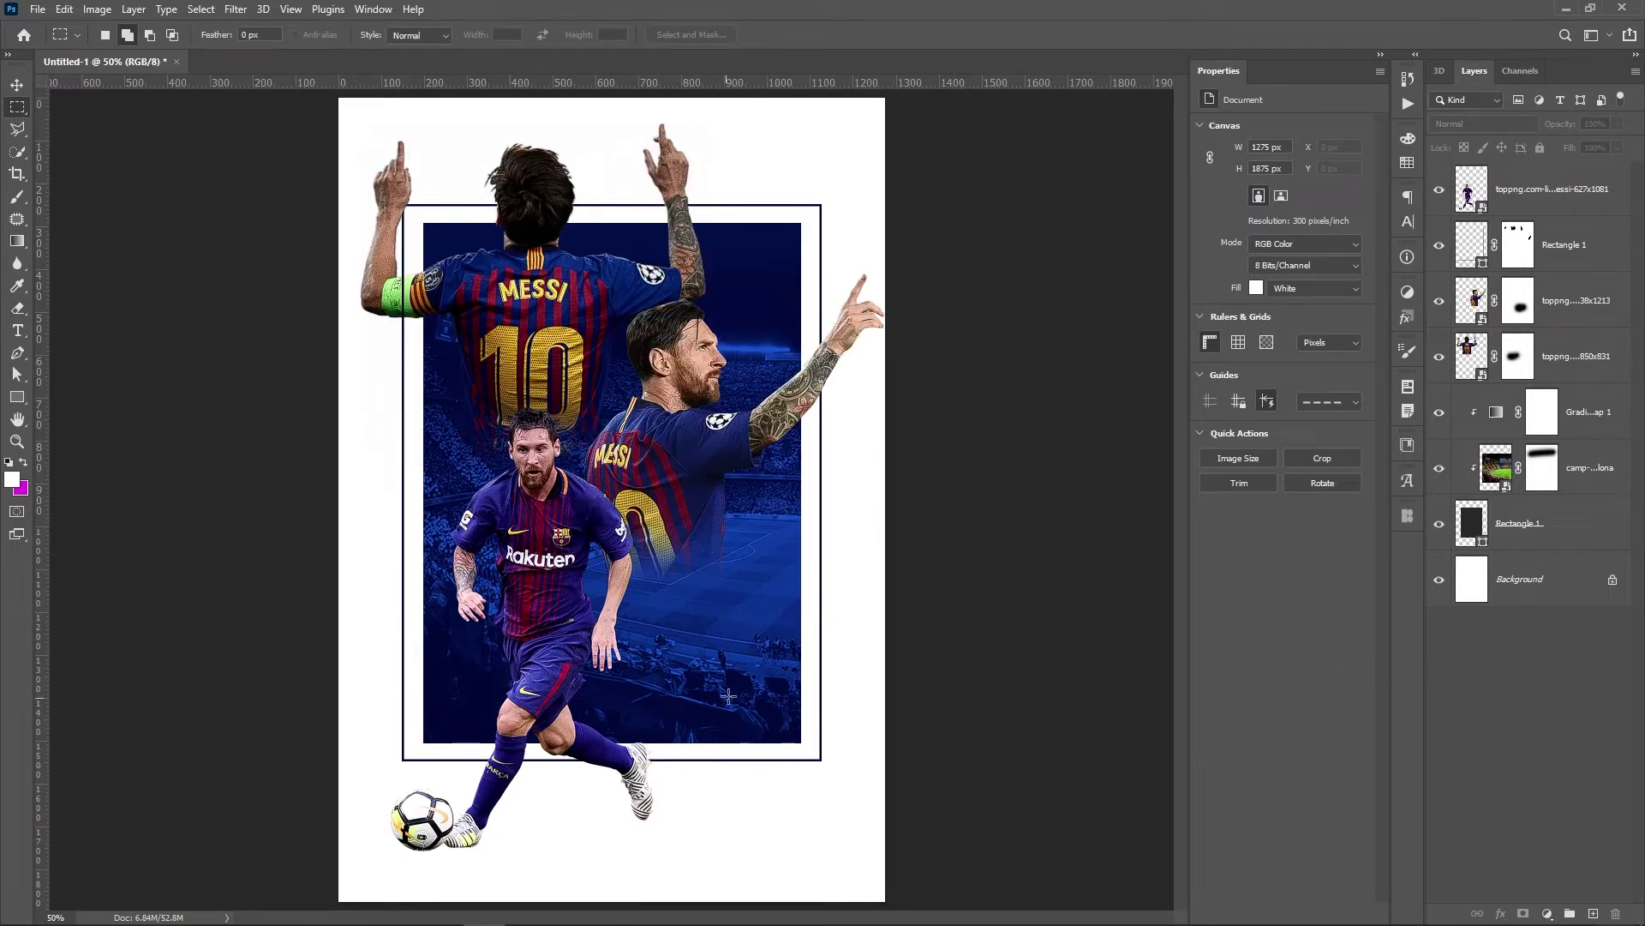
pyautogui.press('v')
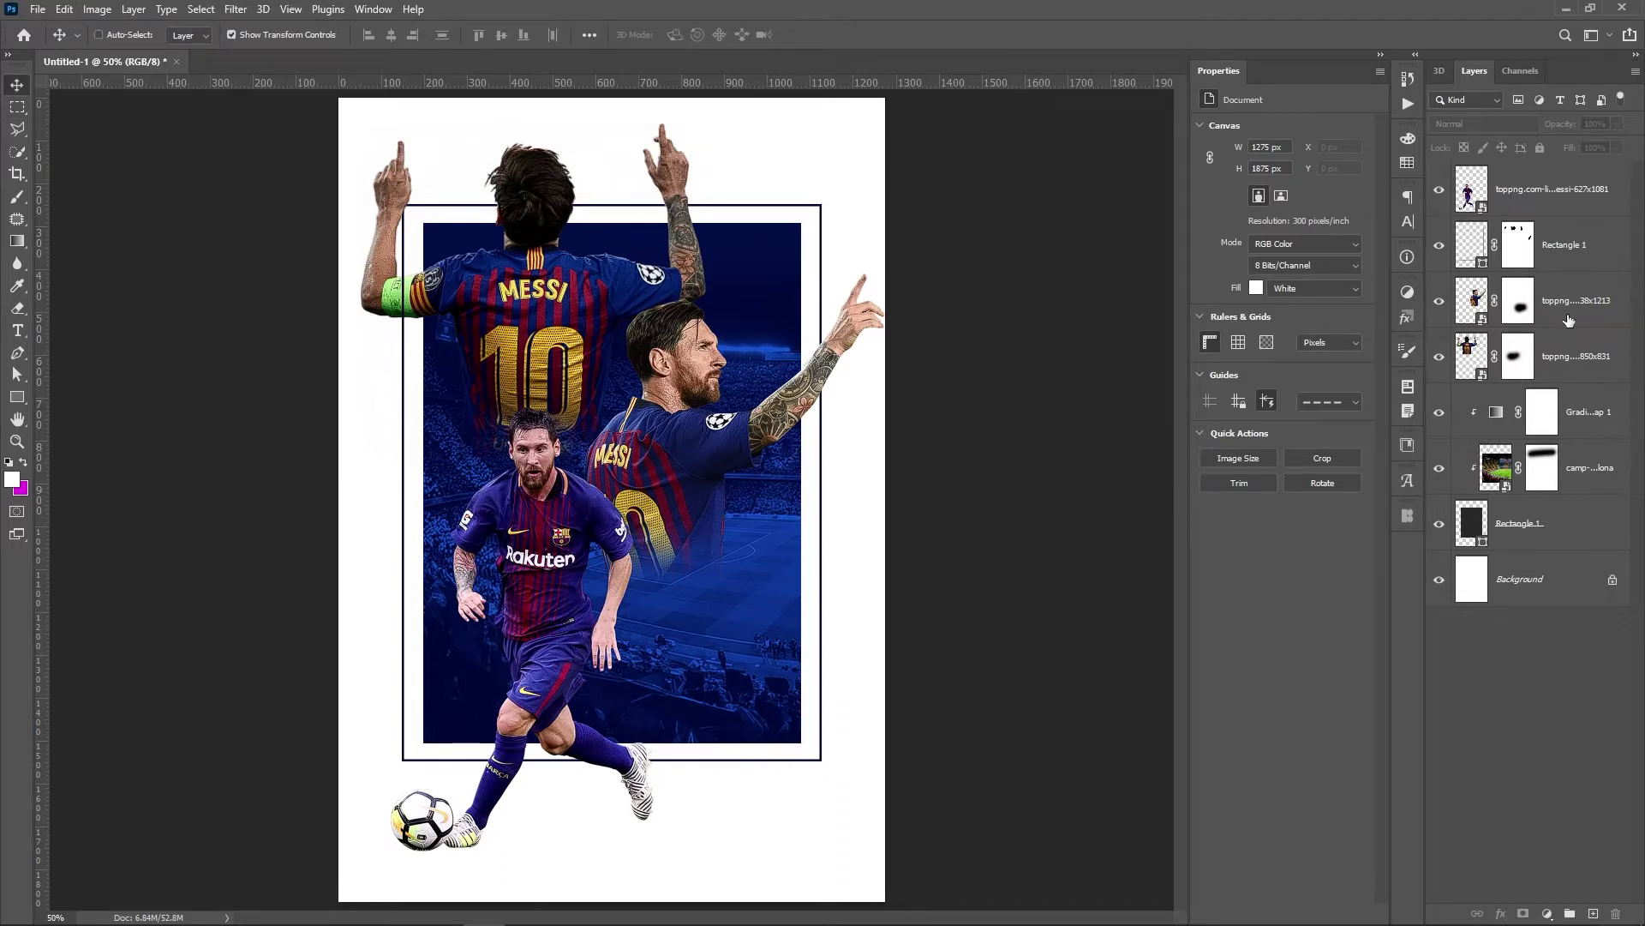
# Copy the blue gradient map to the top of the layer stack and lower the copy's opacity to 25%.
pyautogui.click(1594, 424)
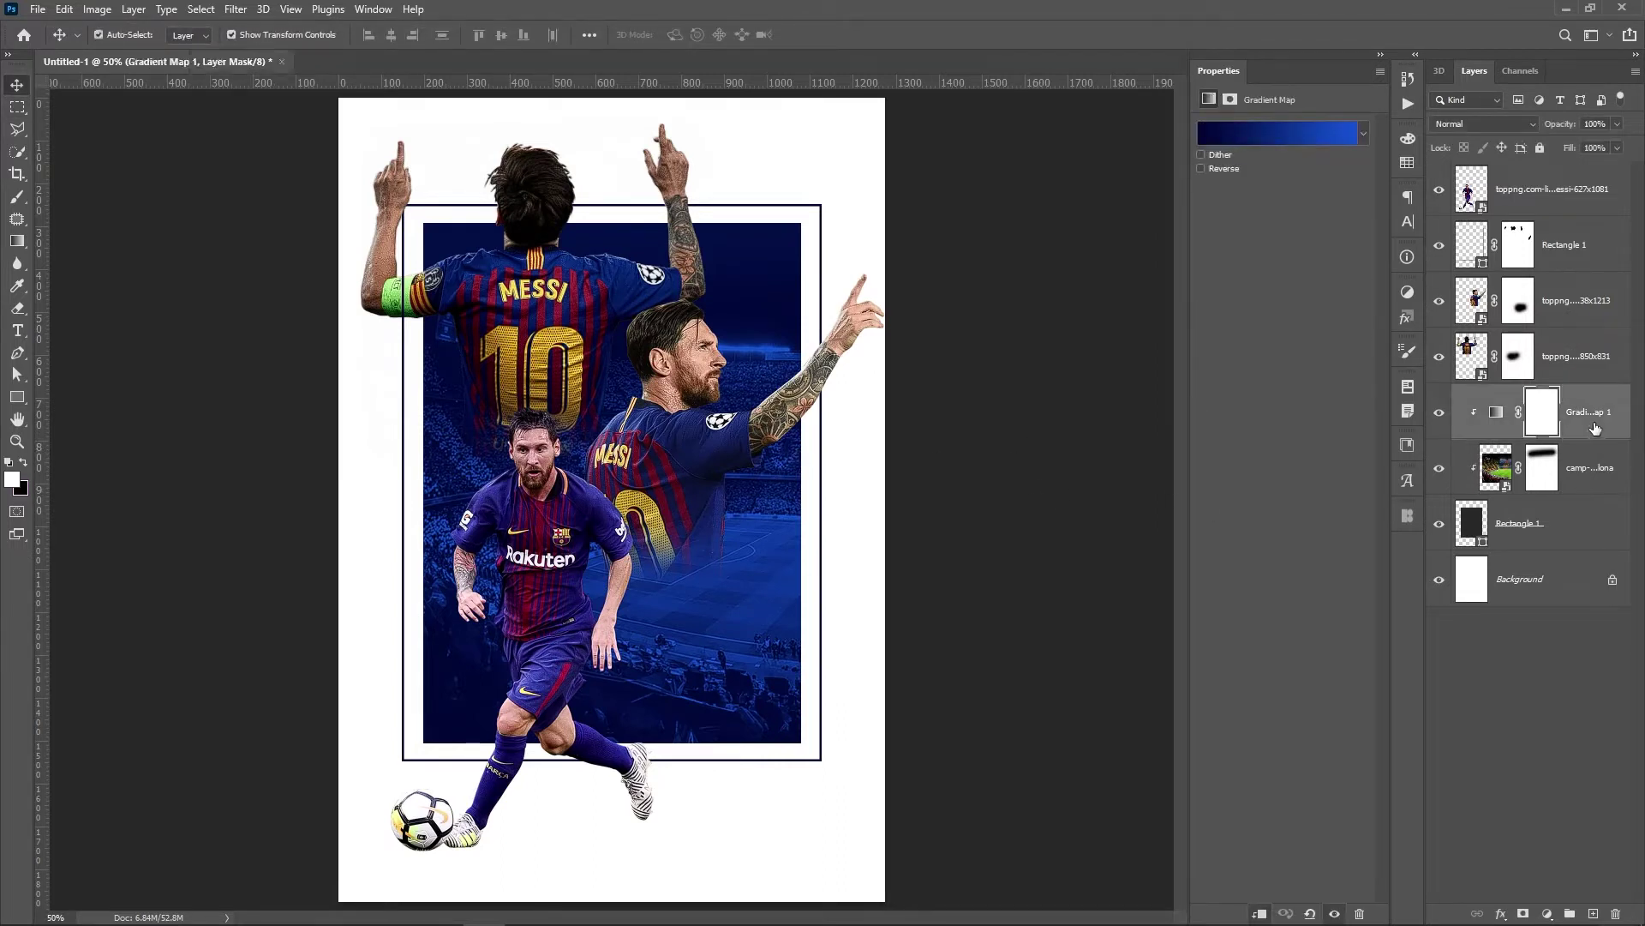
pyautogui.moveTo(1594, 426); pyautogui.dragTo(1579, 184)
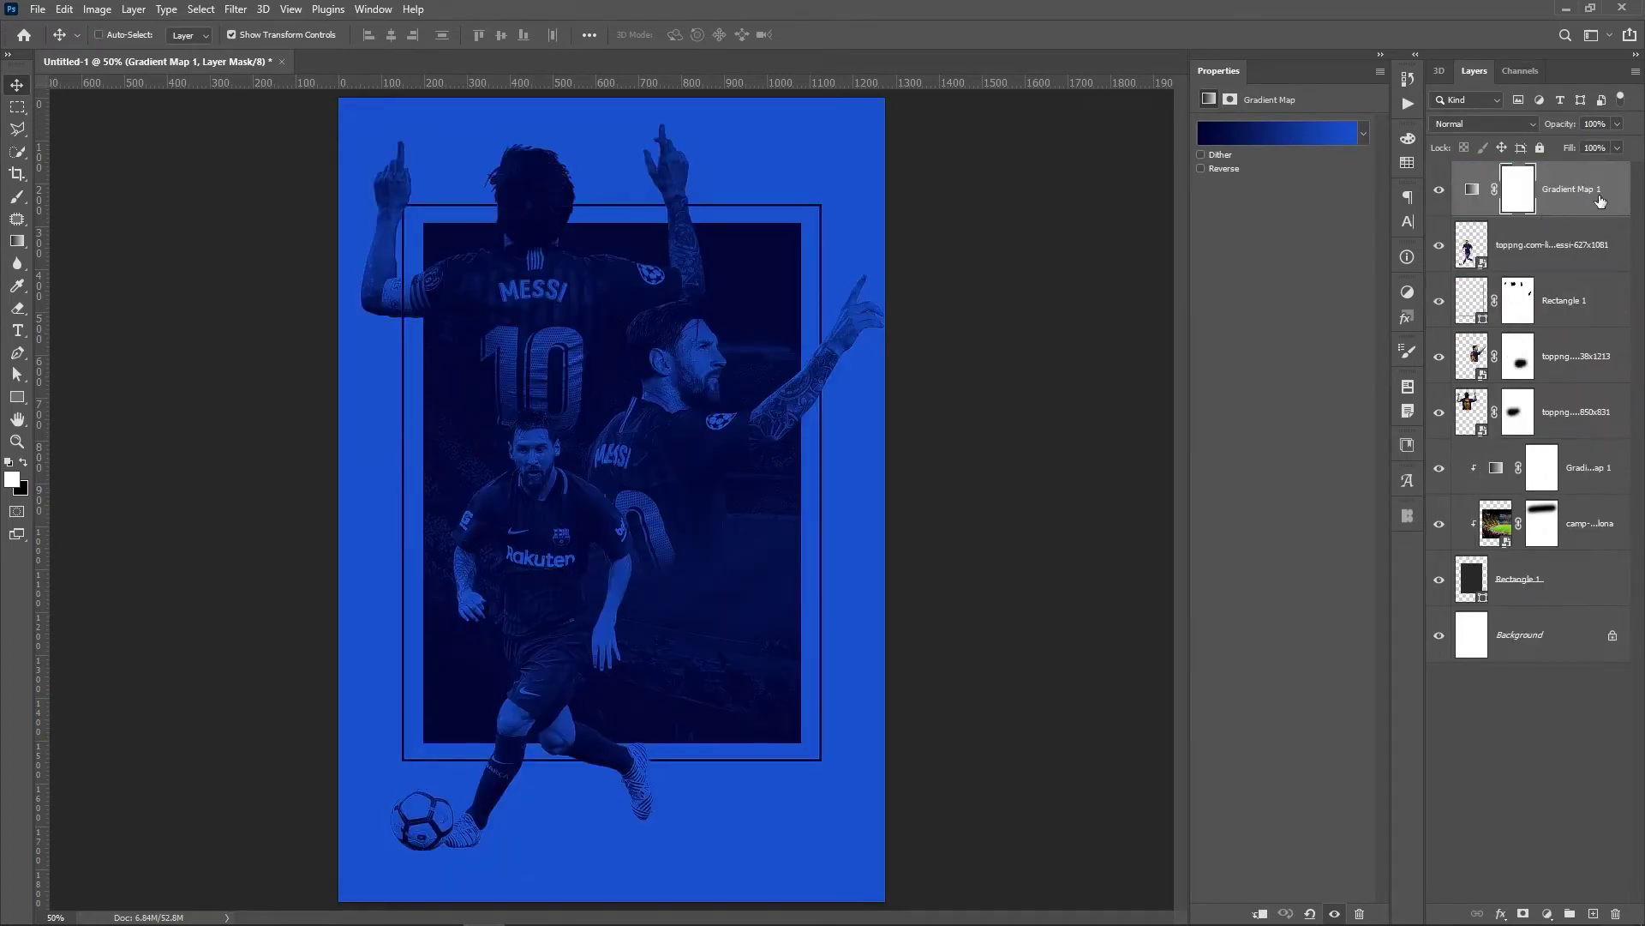
pyautogui.click(1601, 201)
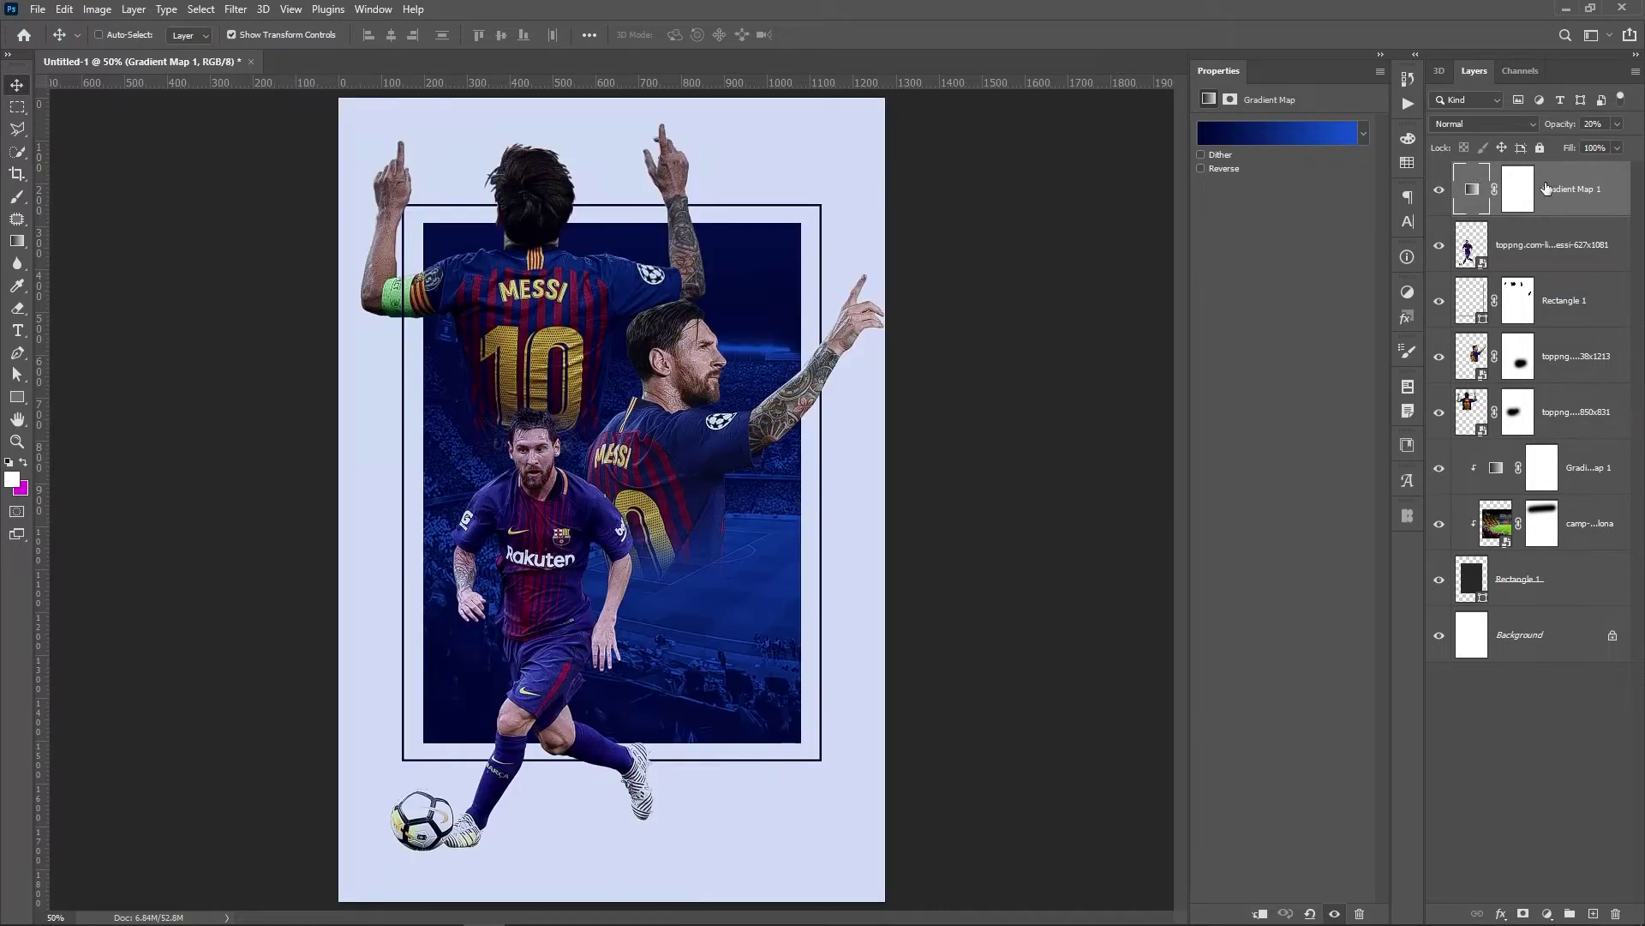
pyautogui.click(1616, 122)
pyautogui.moveTo(1586, 140); pyautogui.dragTo(1580, 141)
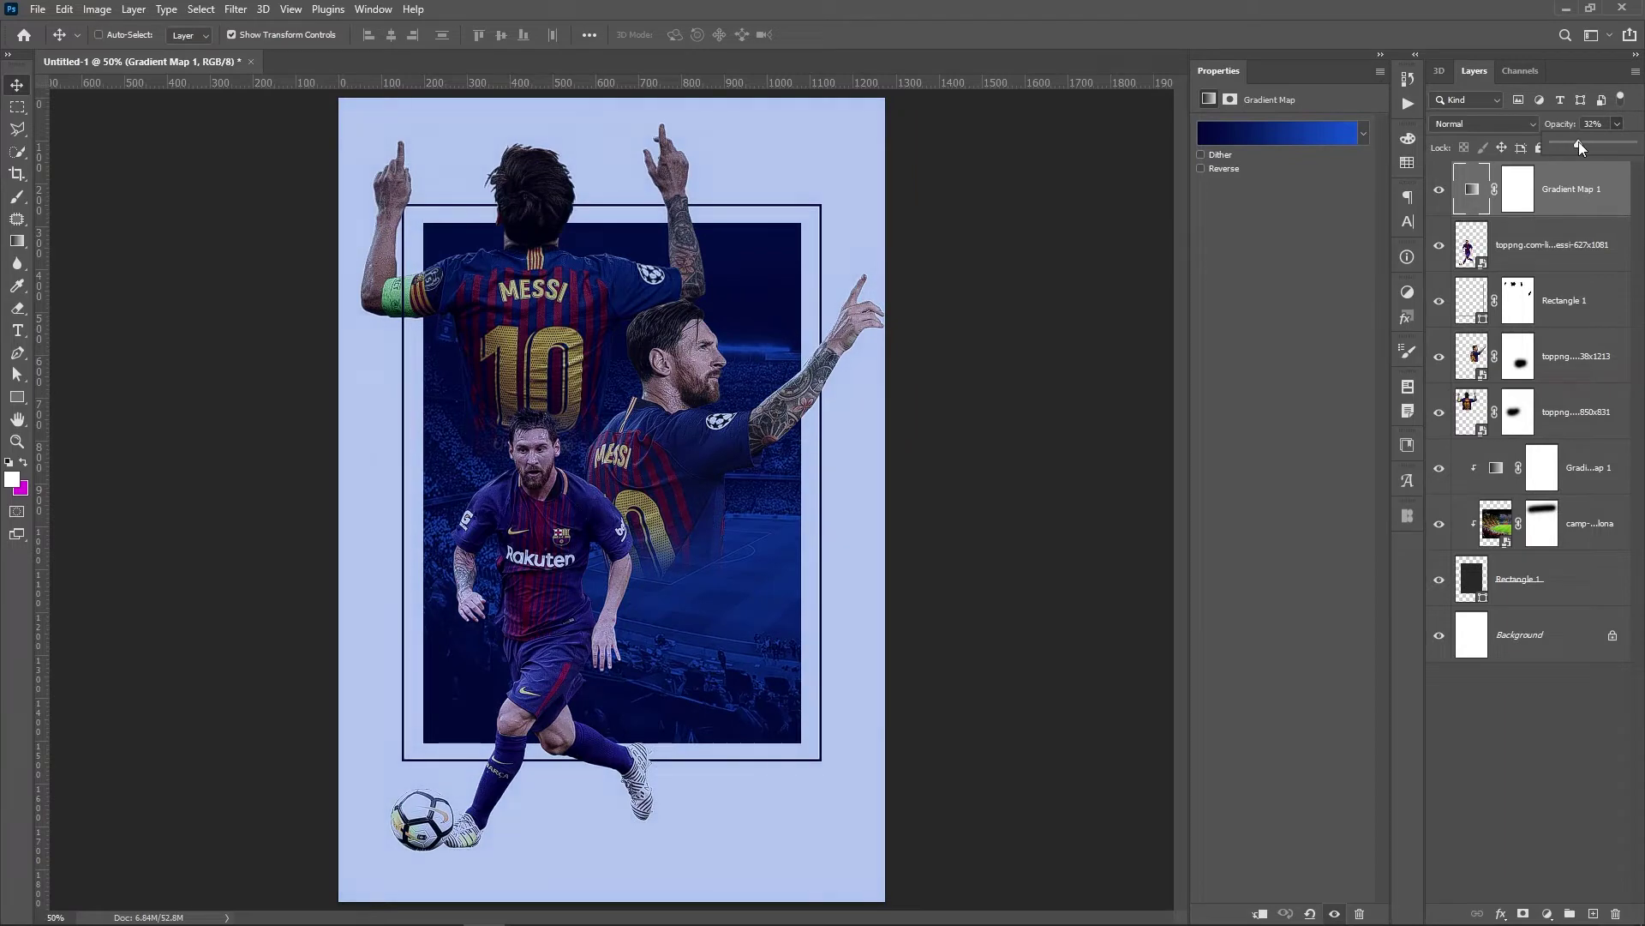
# Set the top gradient map's blend mode to Vivid Light and hide the layer to compare the effect.
pyautogui.click(1498, 124)
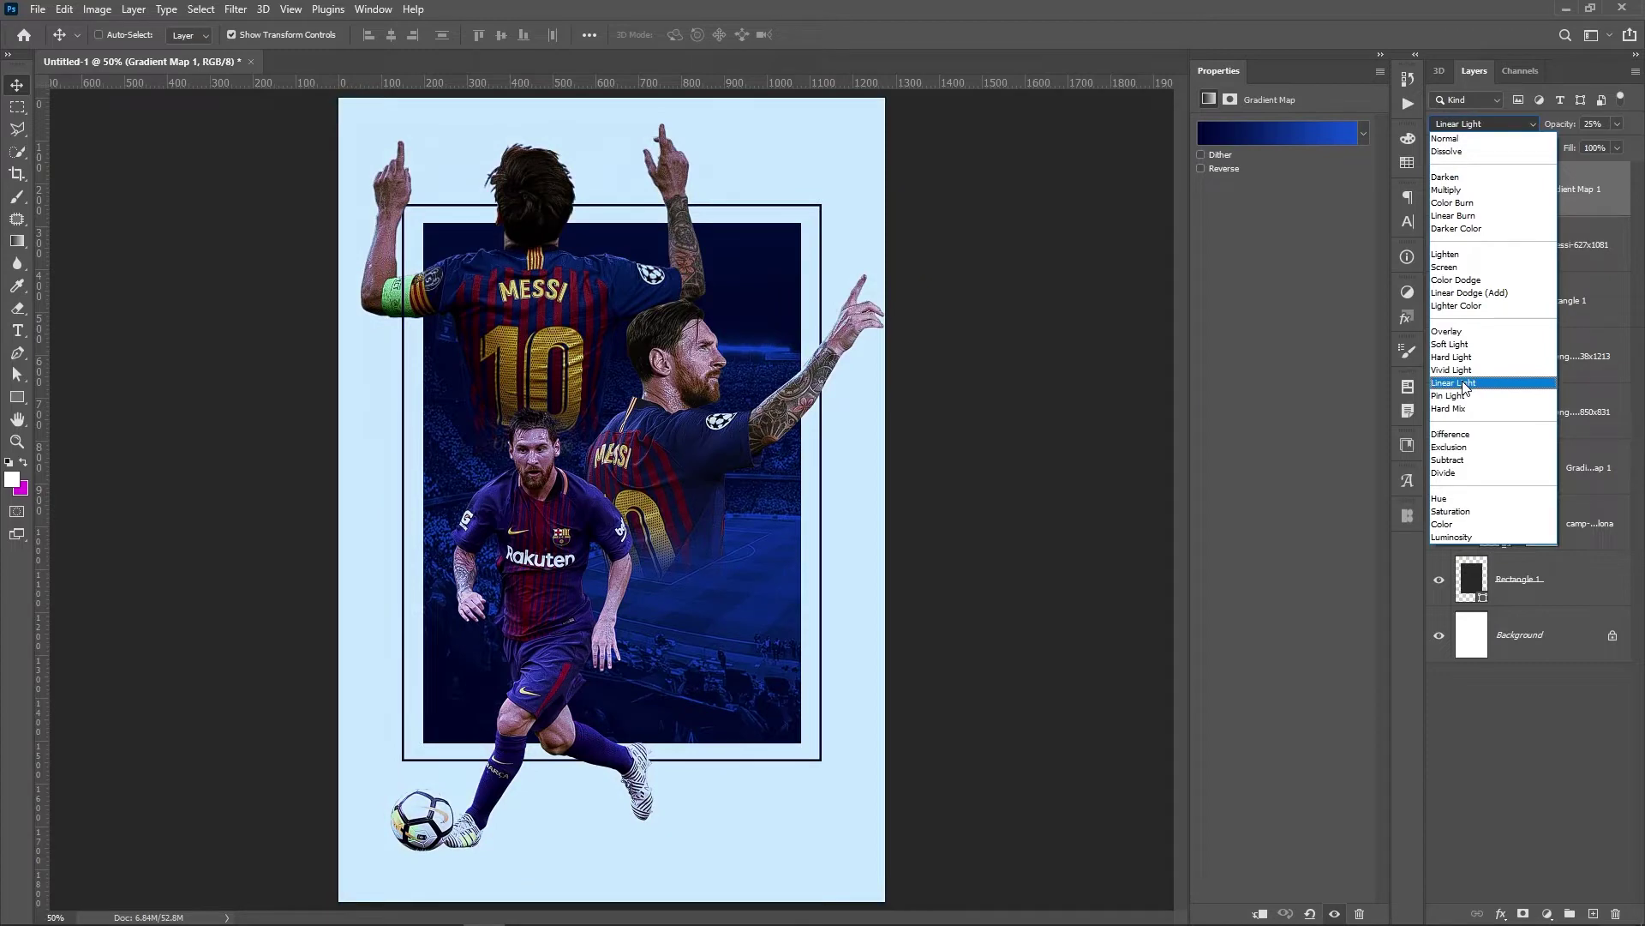
pyautogui.click(1461, 369)
pyautogui.click(1441, 190)
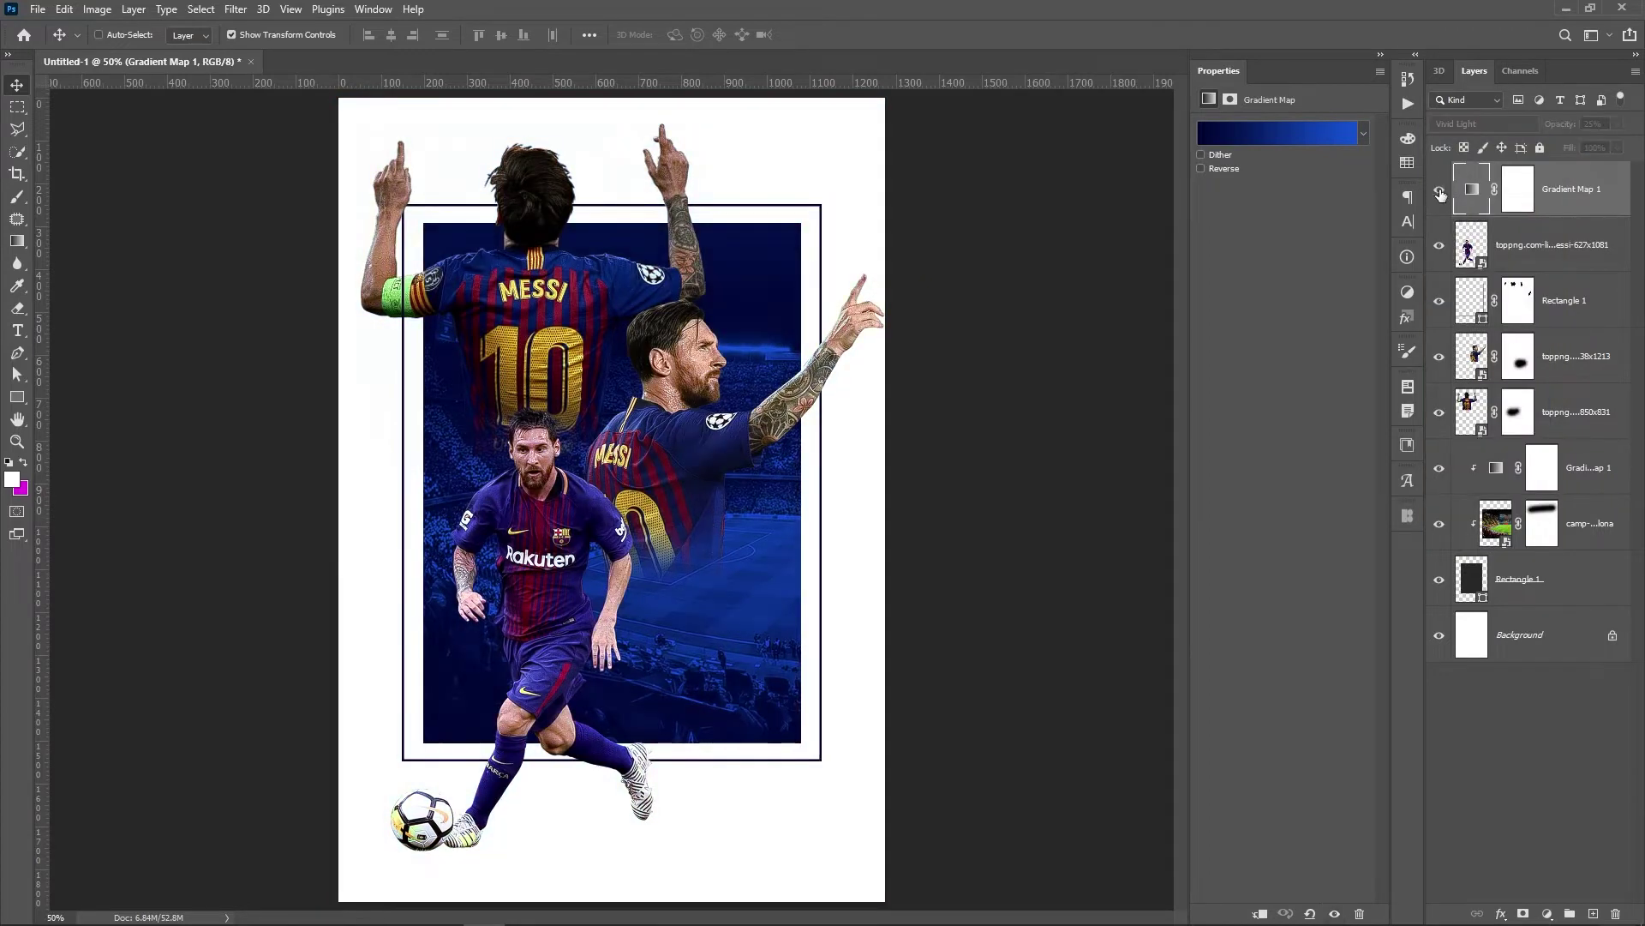
# Show the top gradient map again, try different opacities and set it to 30%.
pyautogui.click(1441, 190)
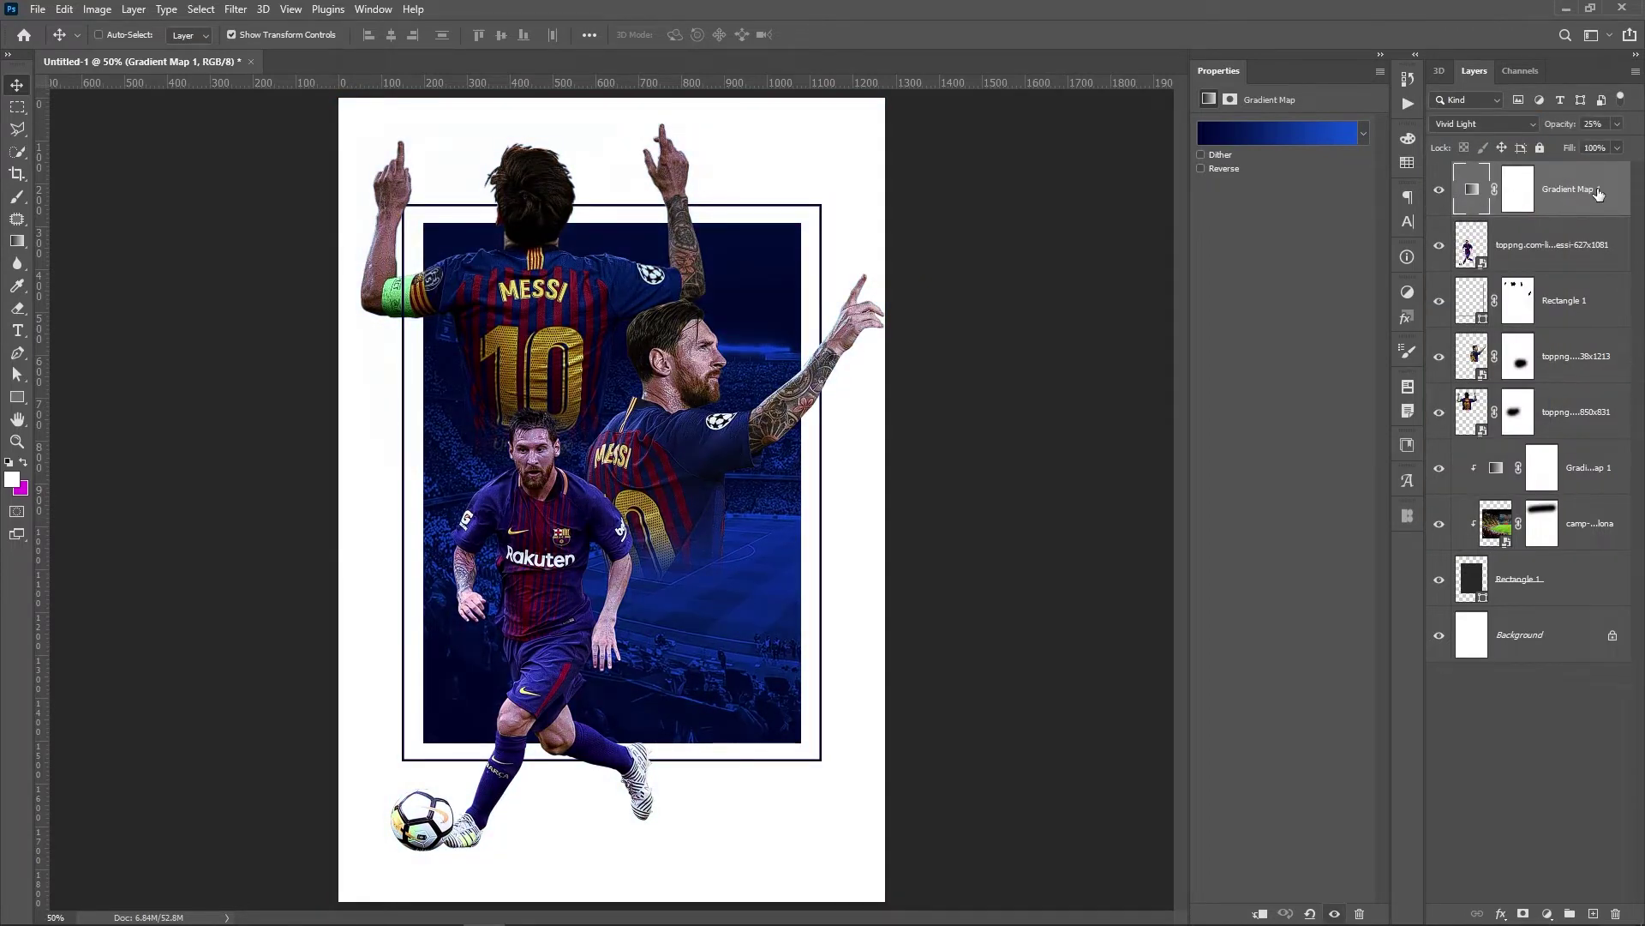
pyautogui.press('5')
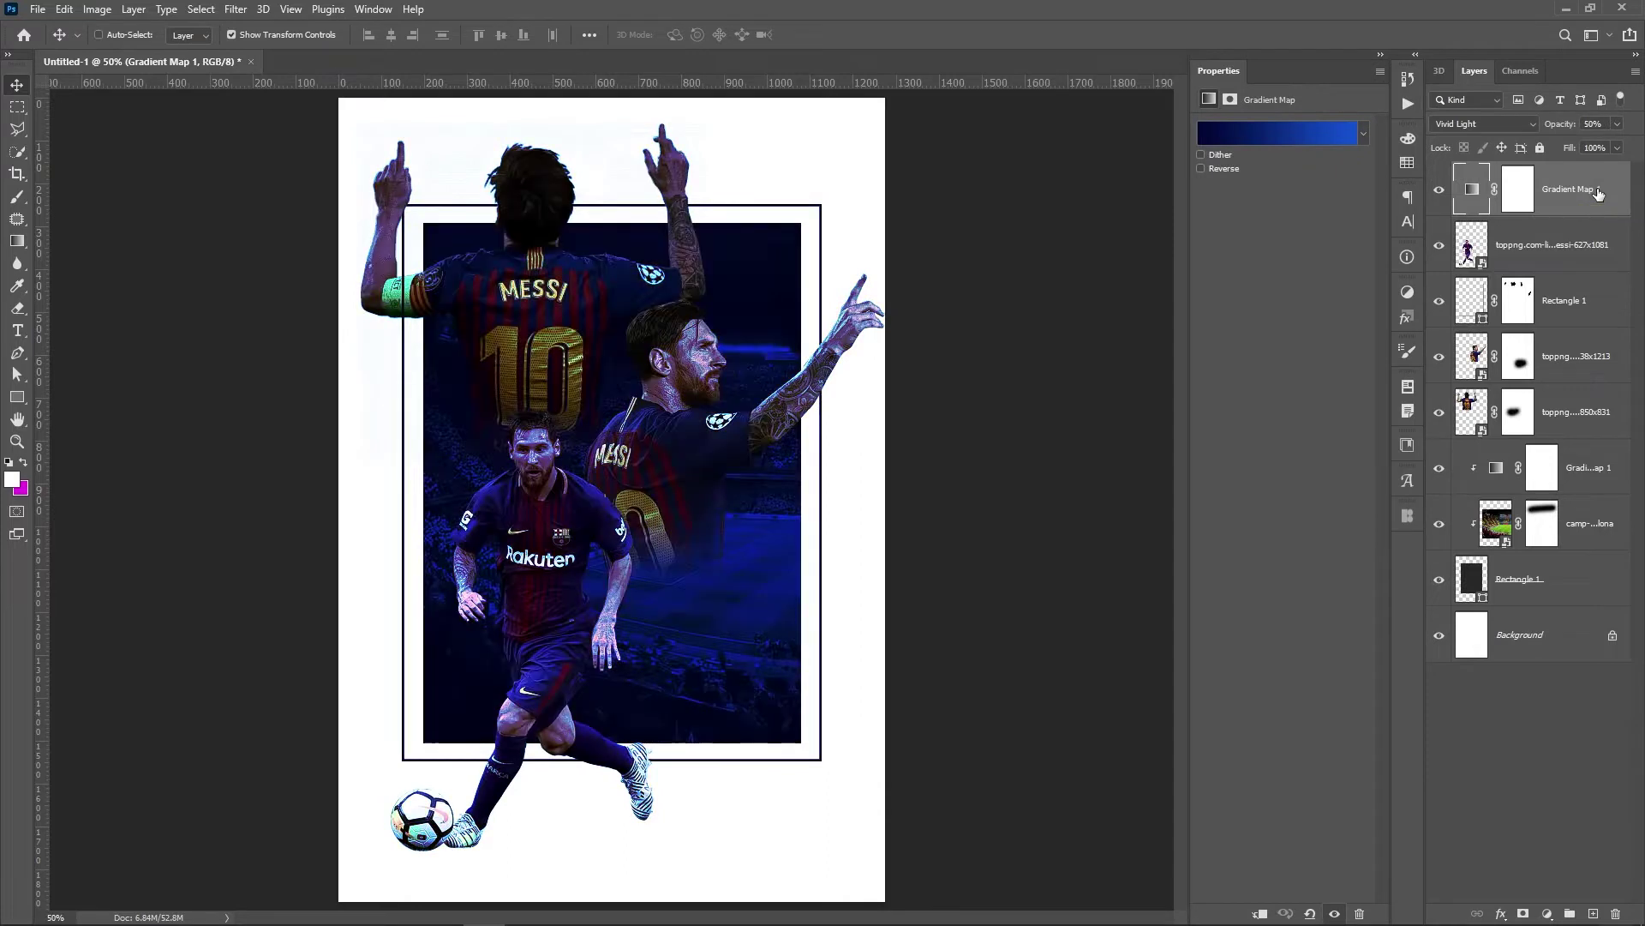
pyautogui.press('2')
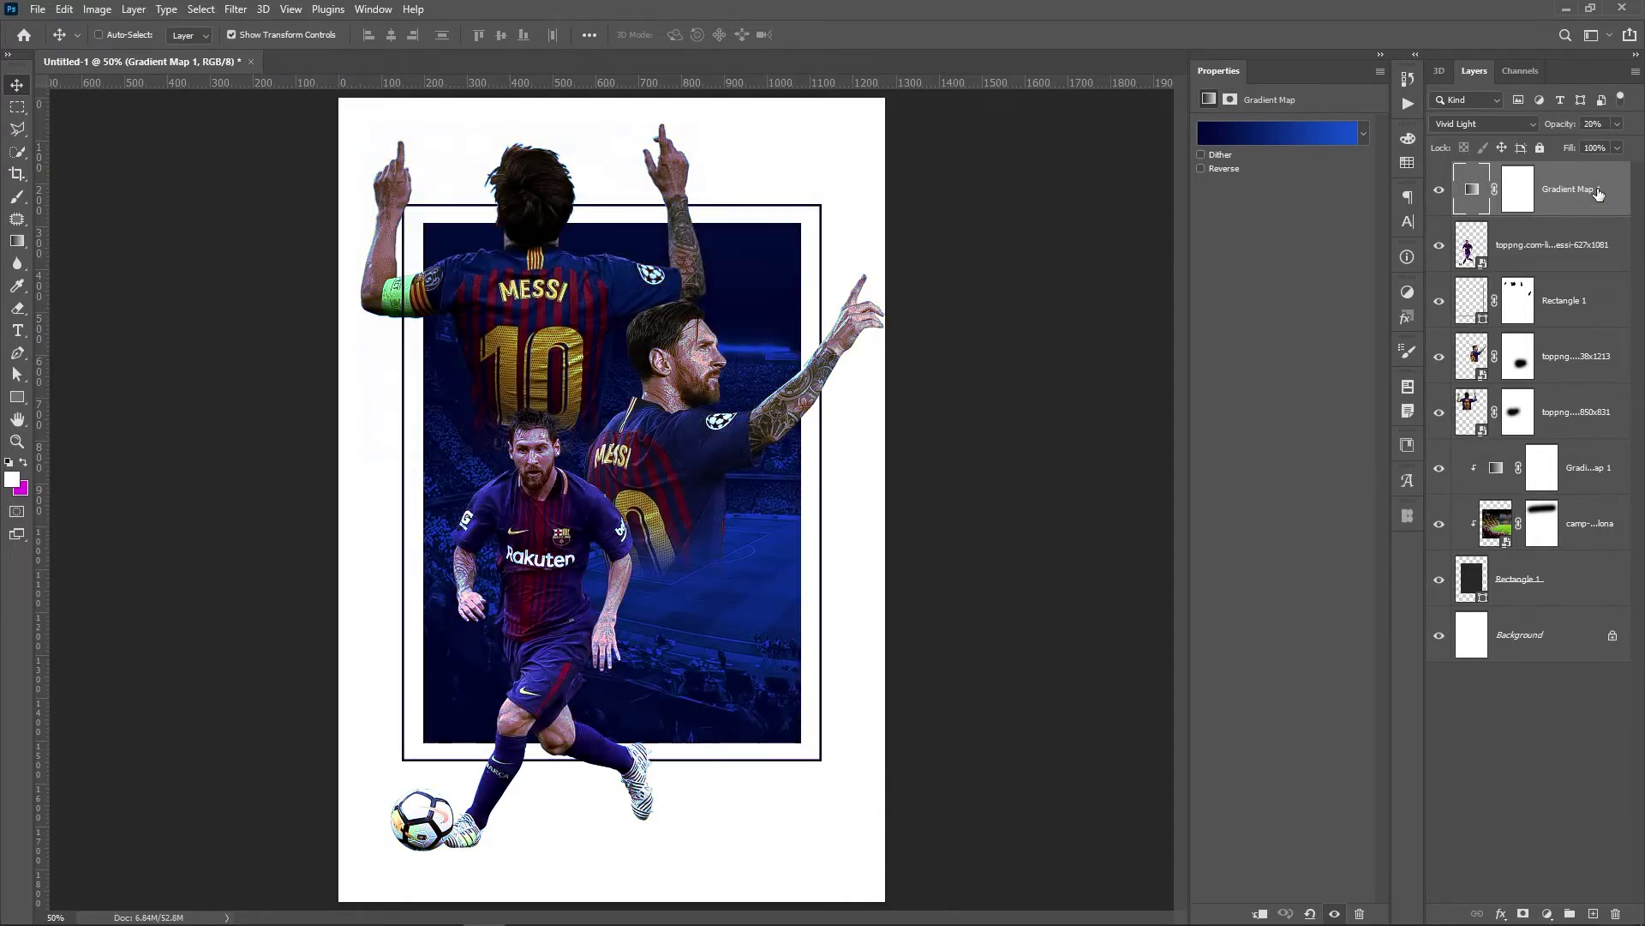
pyautogui.press('3')
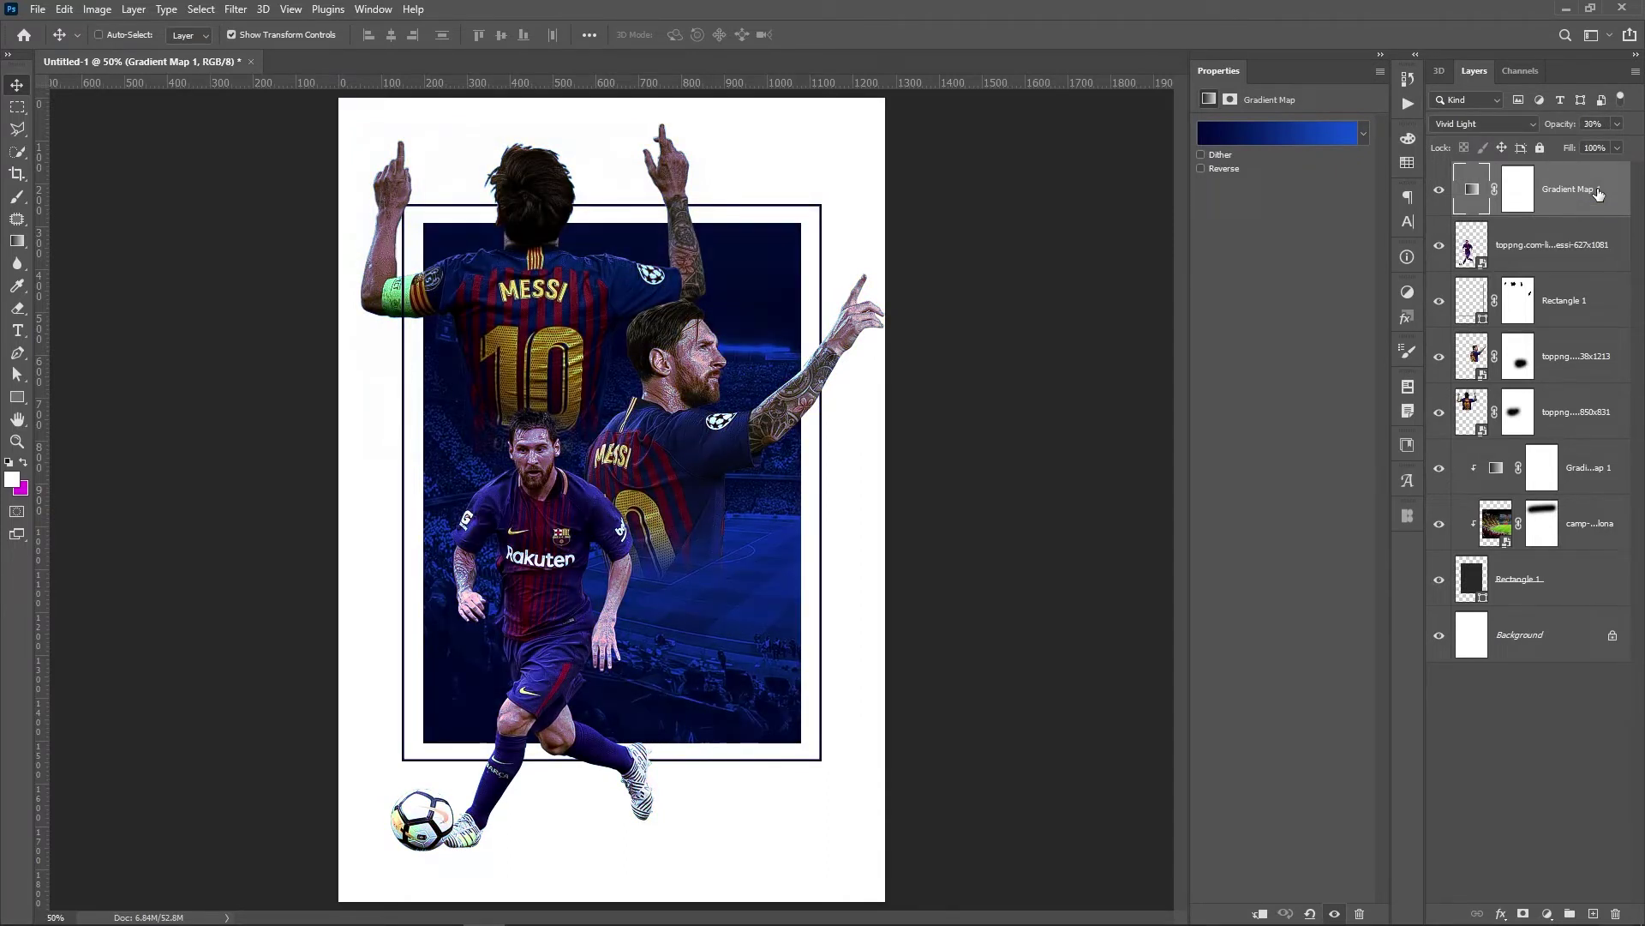
pyautogui.click(1514, 732)
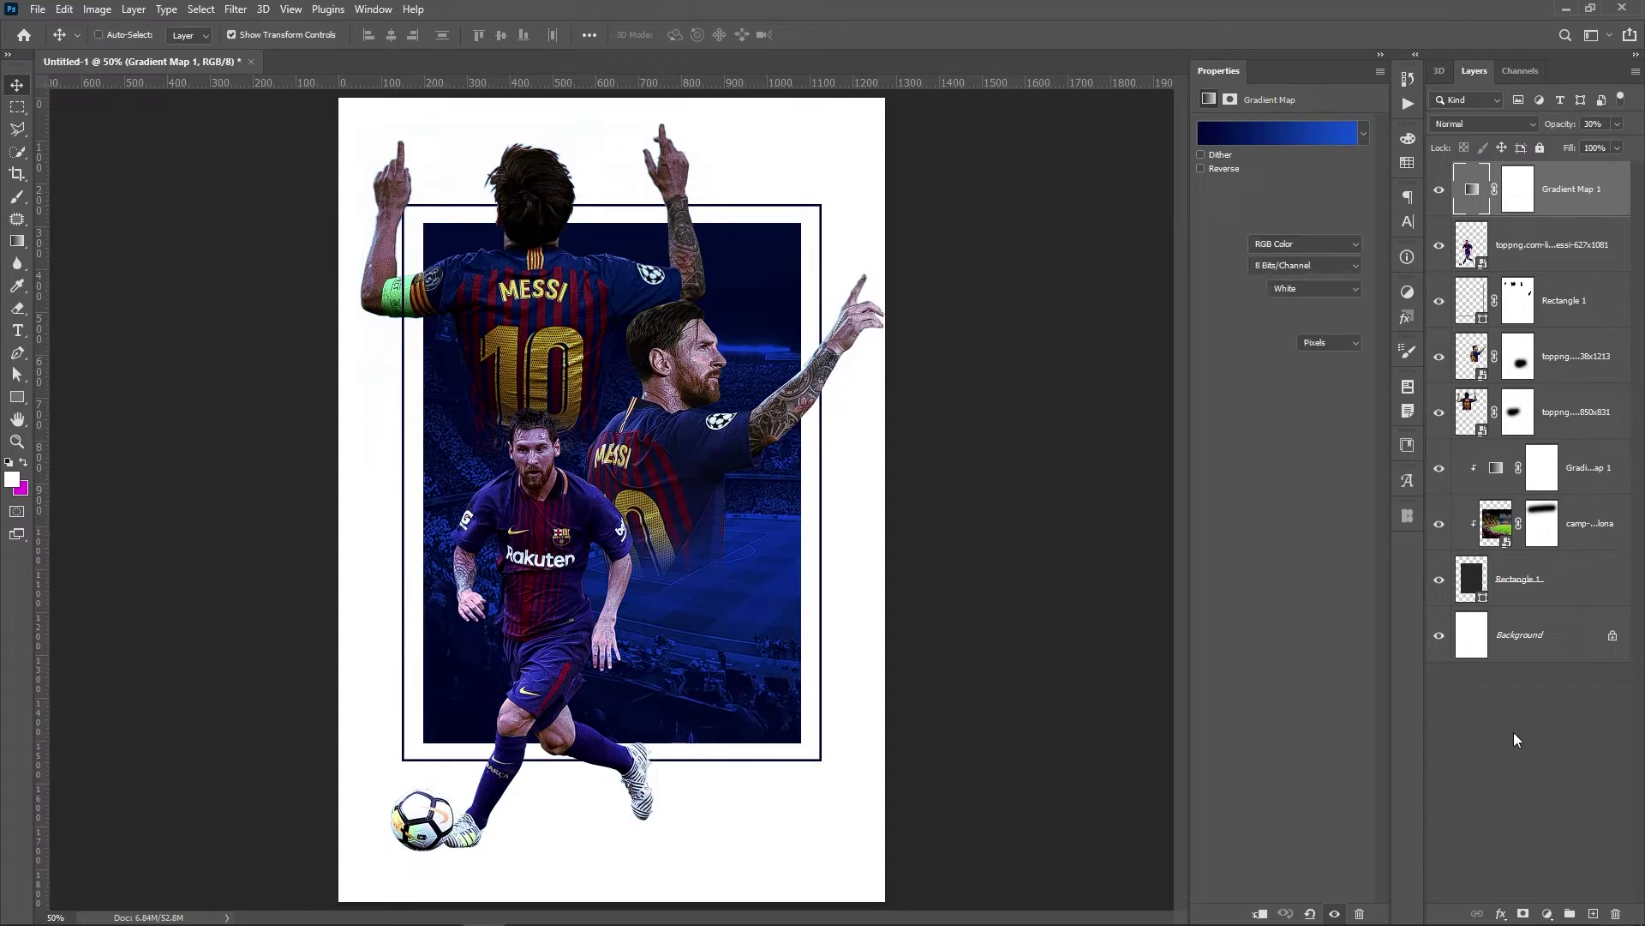
# Add a text layer reading "messi" above the gradient map, in the white area below the frame's lower-right corner.
pyautogui.click(1553, 208)
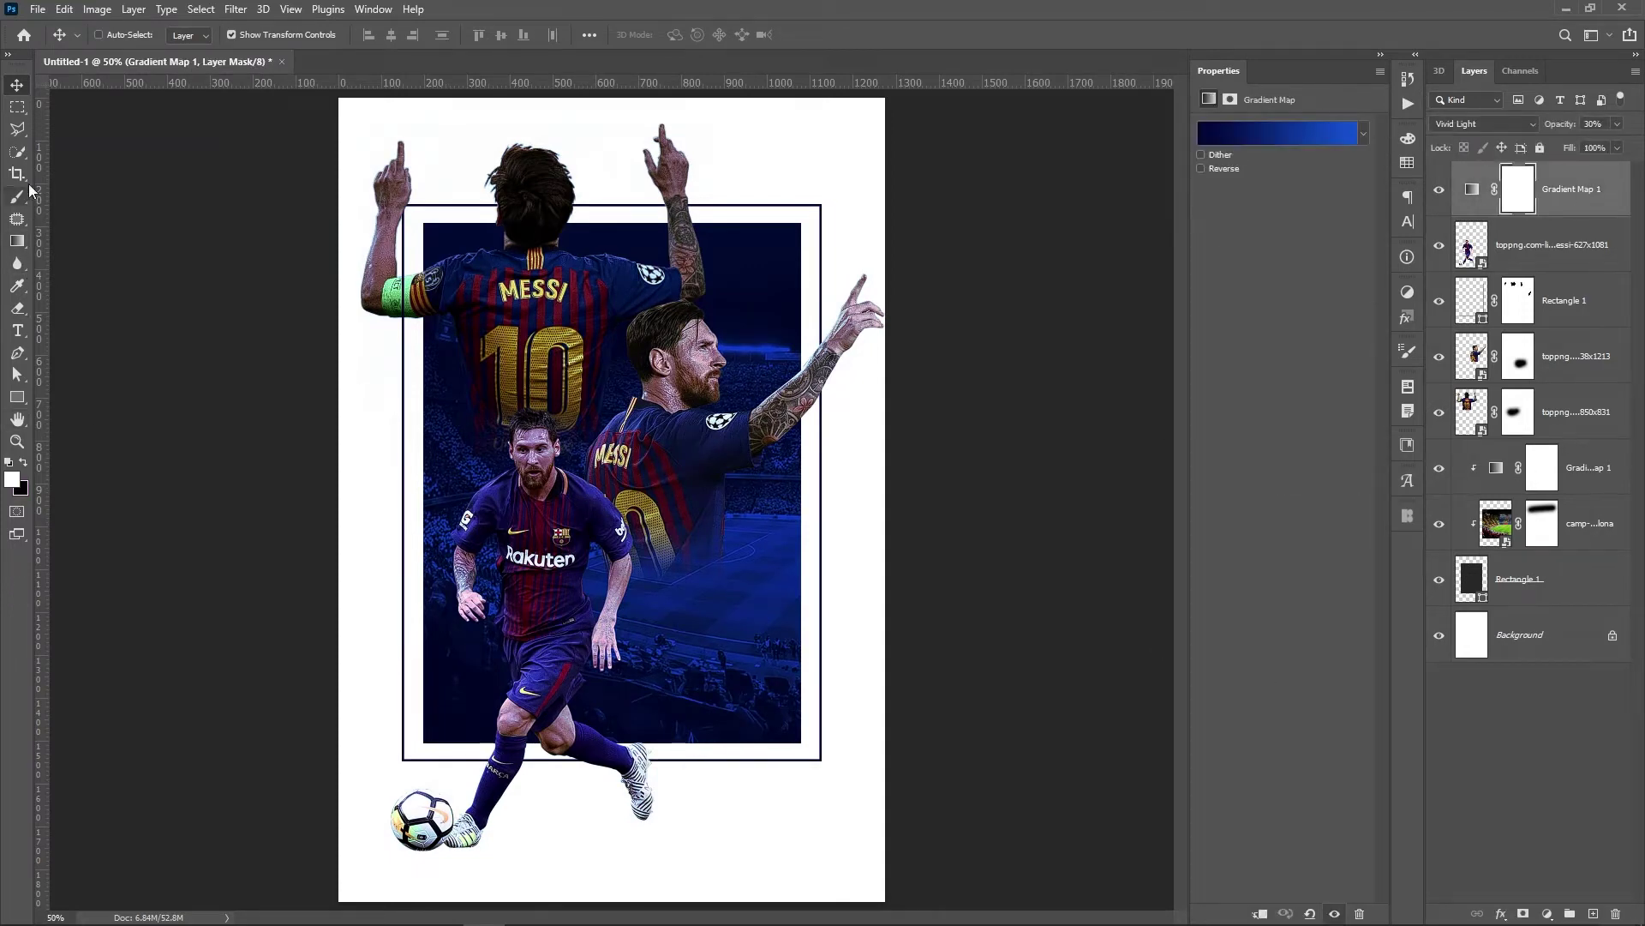
pyautogui.click(18, 330)
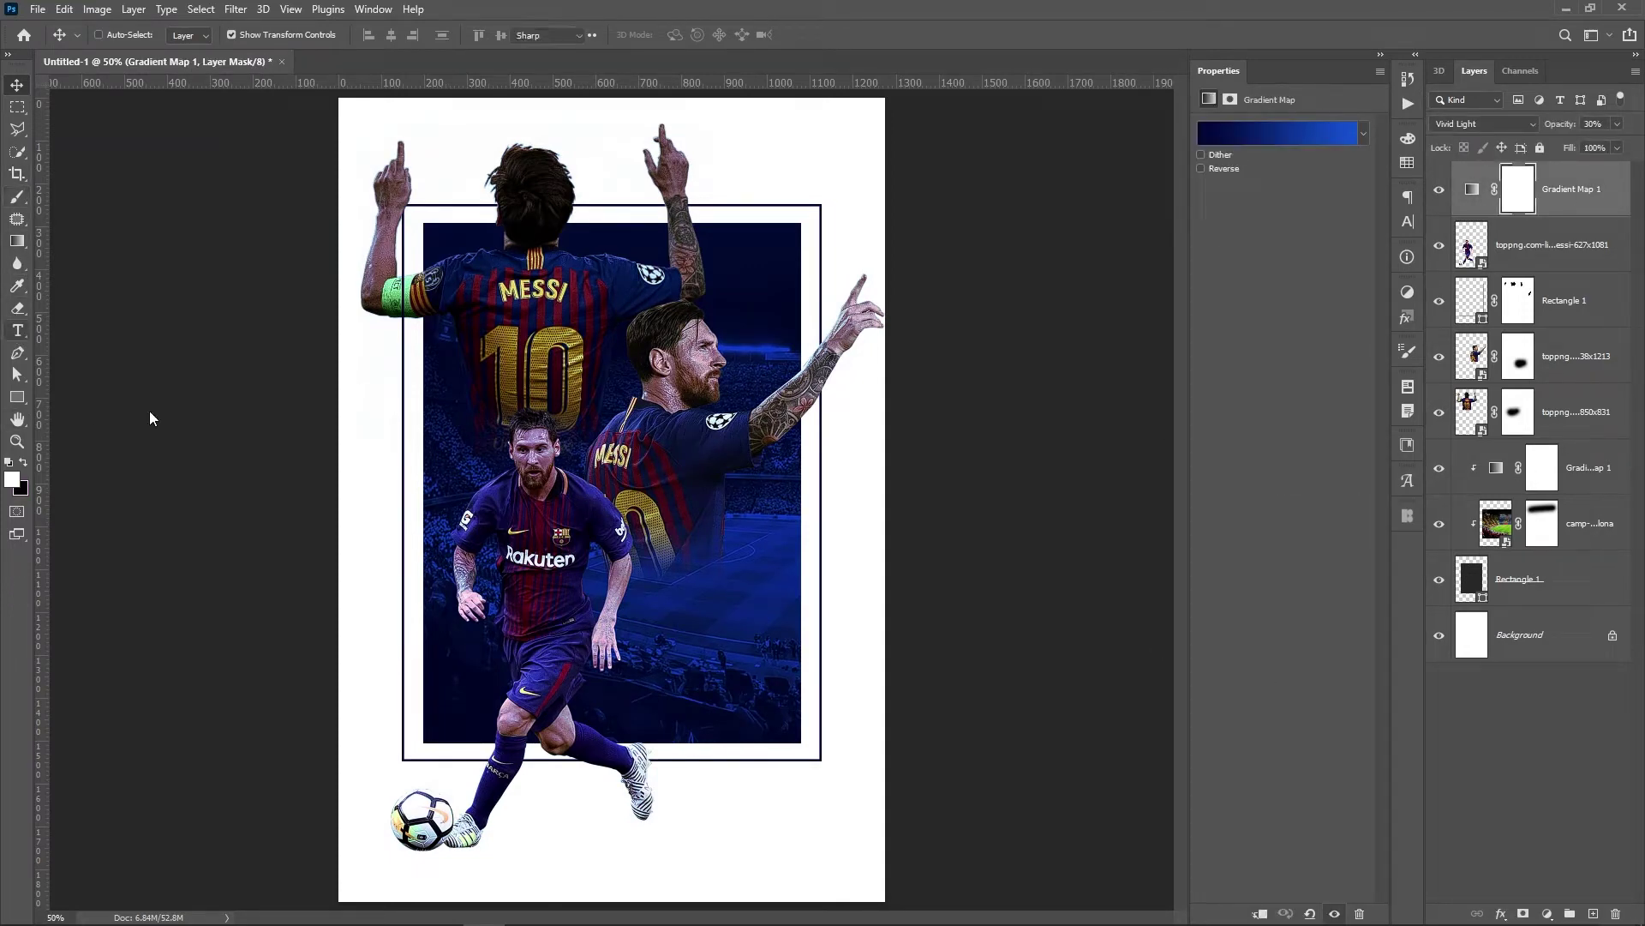
pyautogui.click(754, 837)
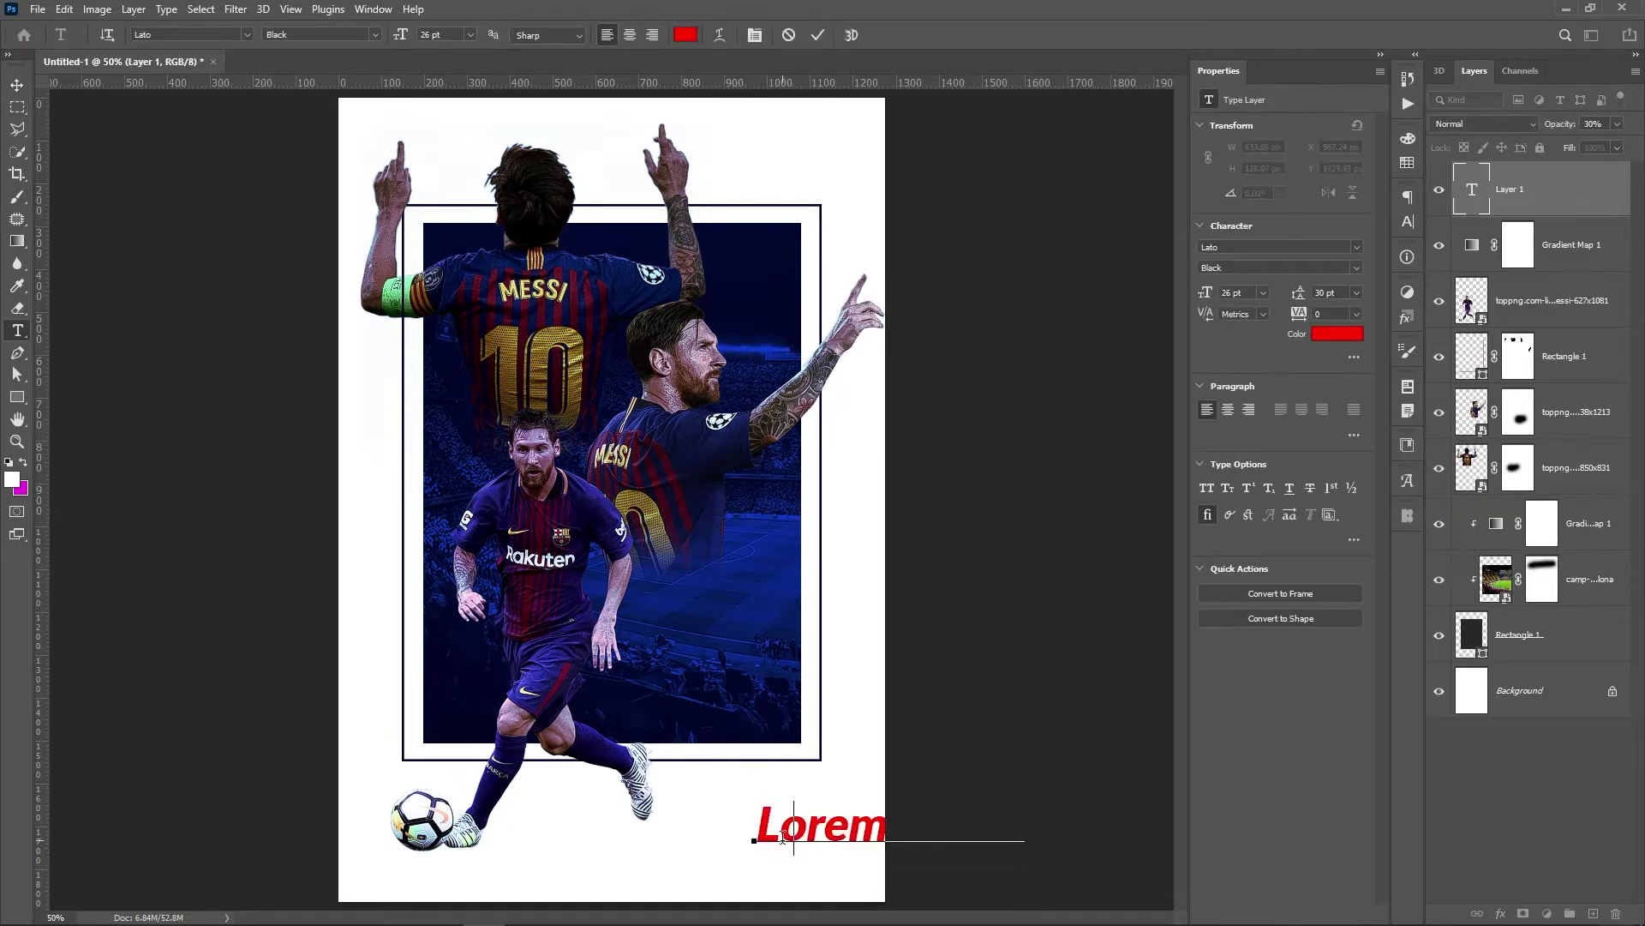
pyautogui.write('messi')
pyautogui.hotkey('ctrl', 'Return')
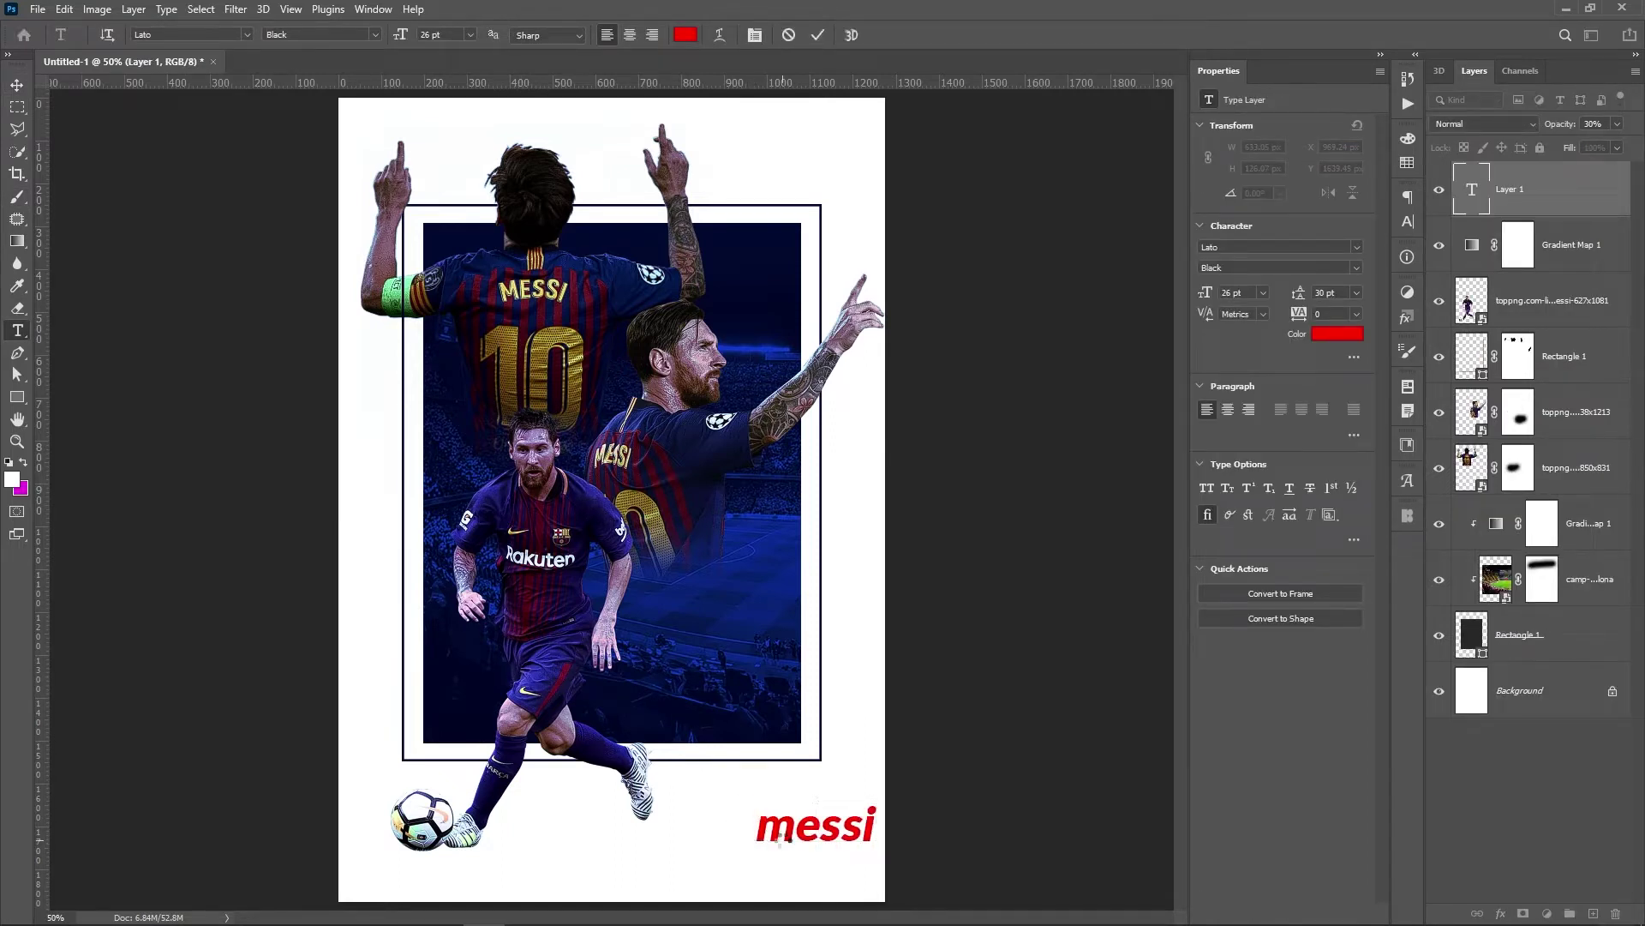
# Set the messi text's font to Gobold Regular and turn off its faux italic style.
pyautogui.press('v')
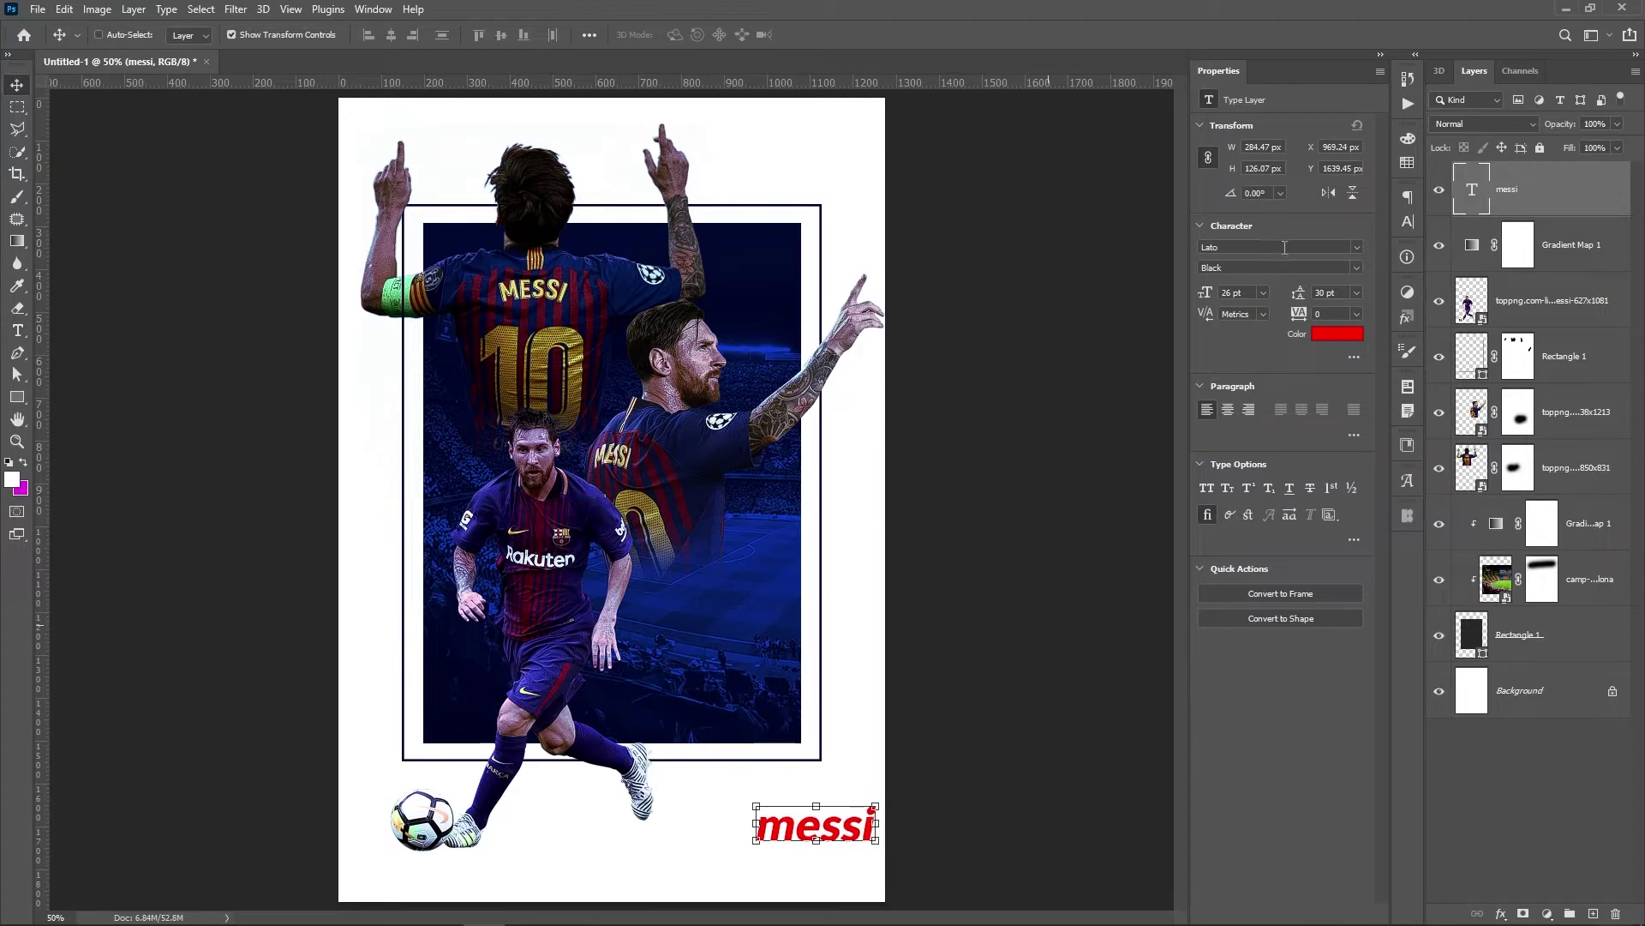
pyautogui.write('gobo')
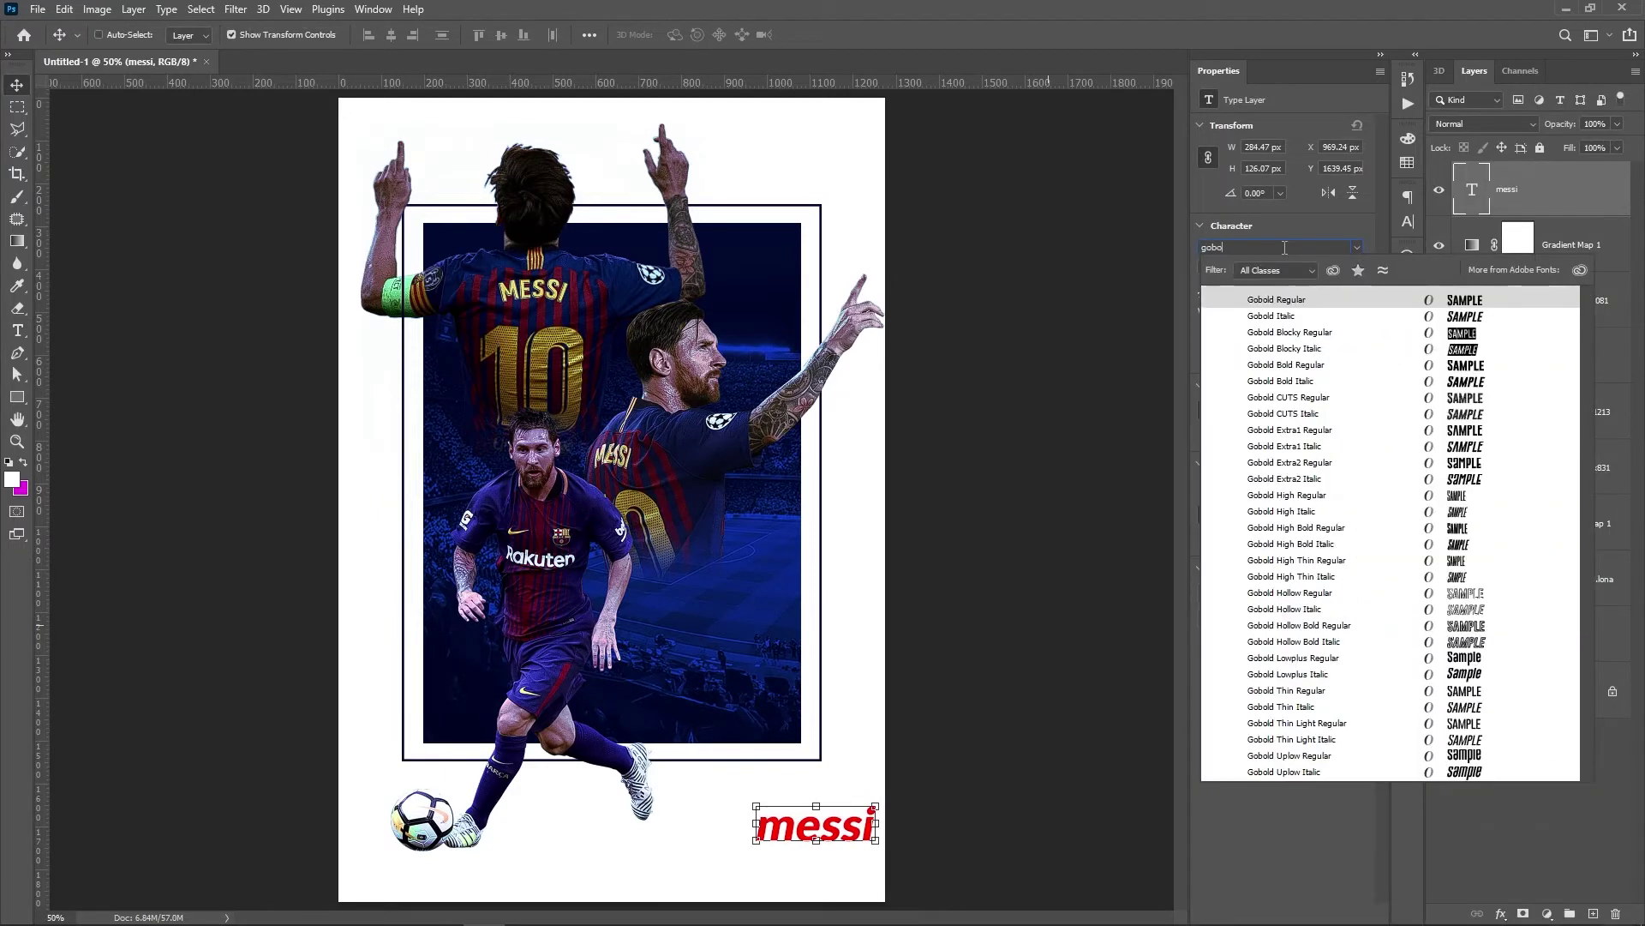
pyautogui.click(1288, 299)
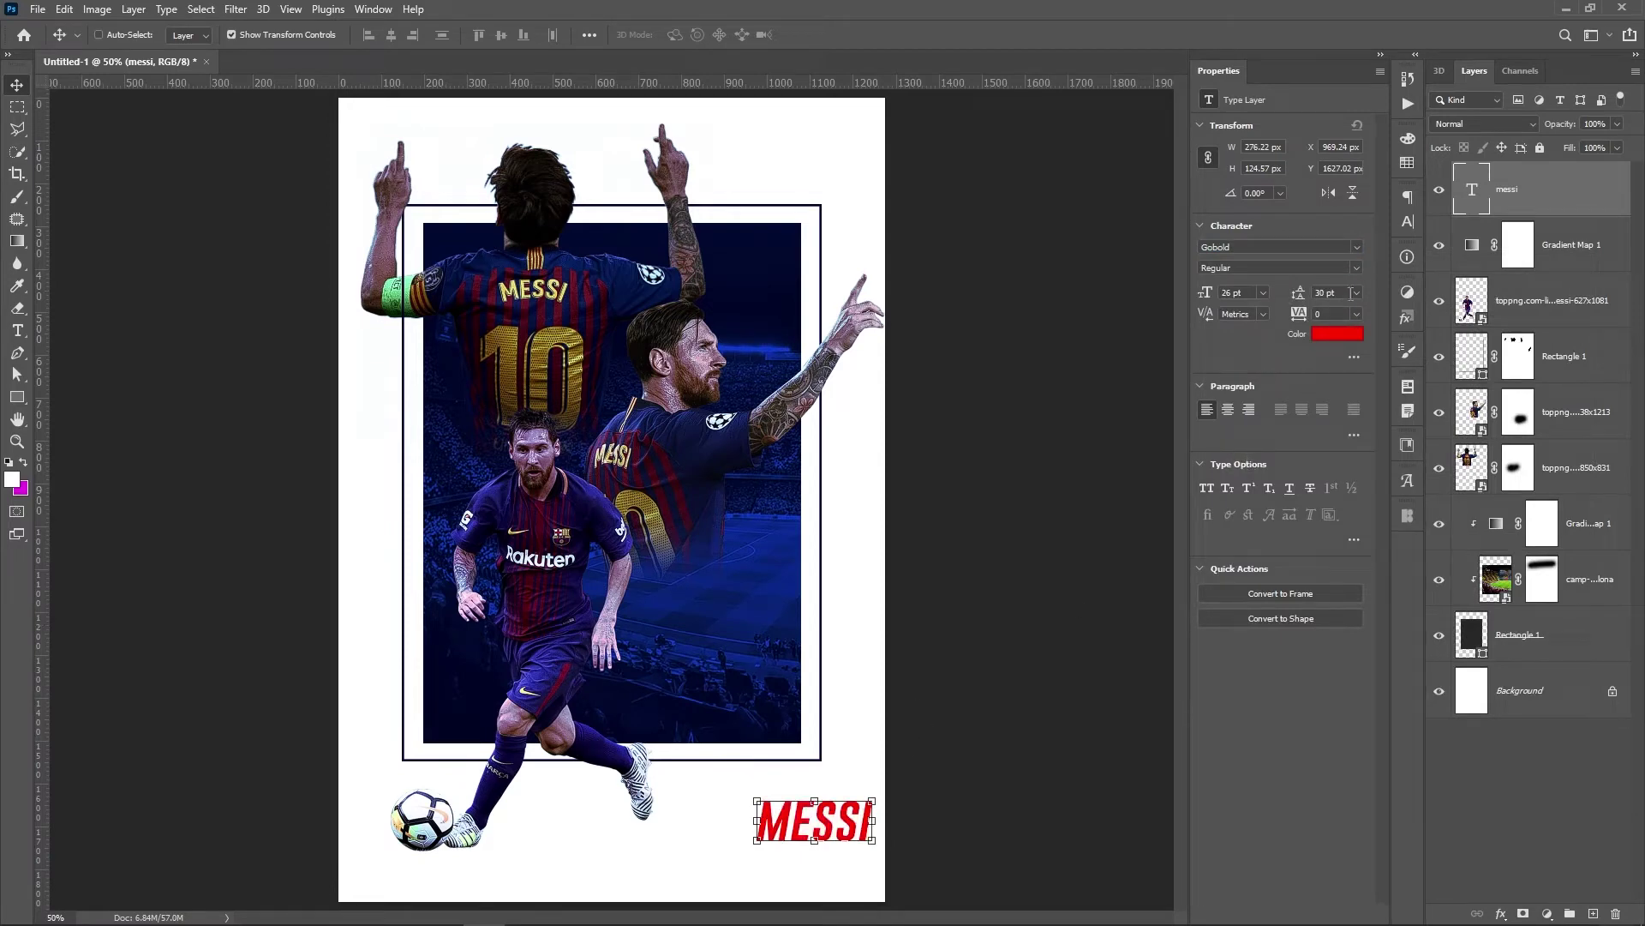
pyautogui.click(1408, 221)
pyautogui.click(1246, 316)
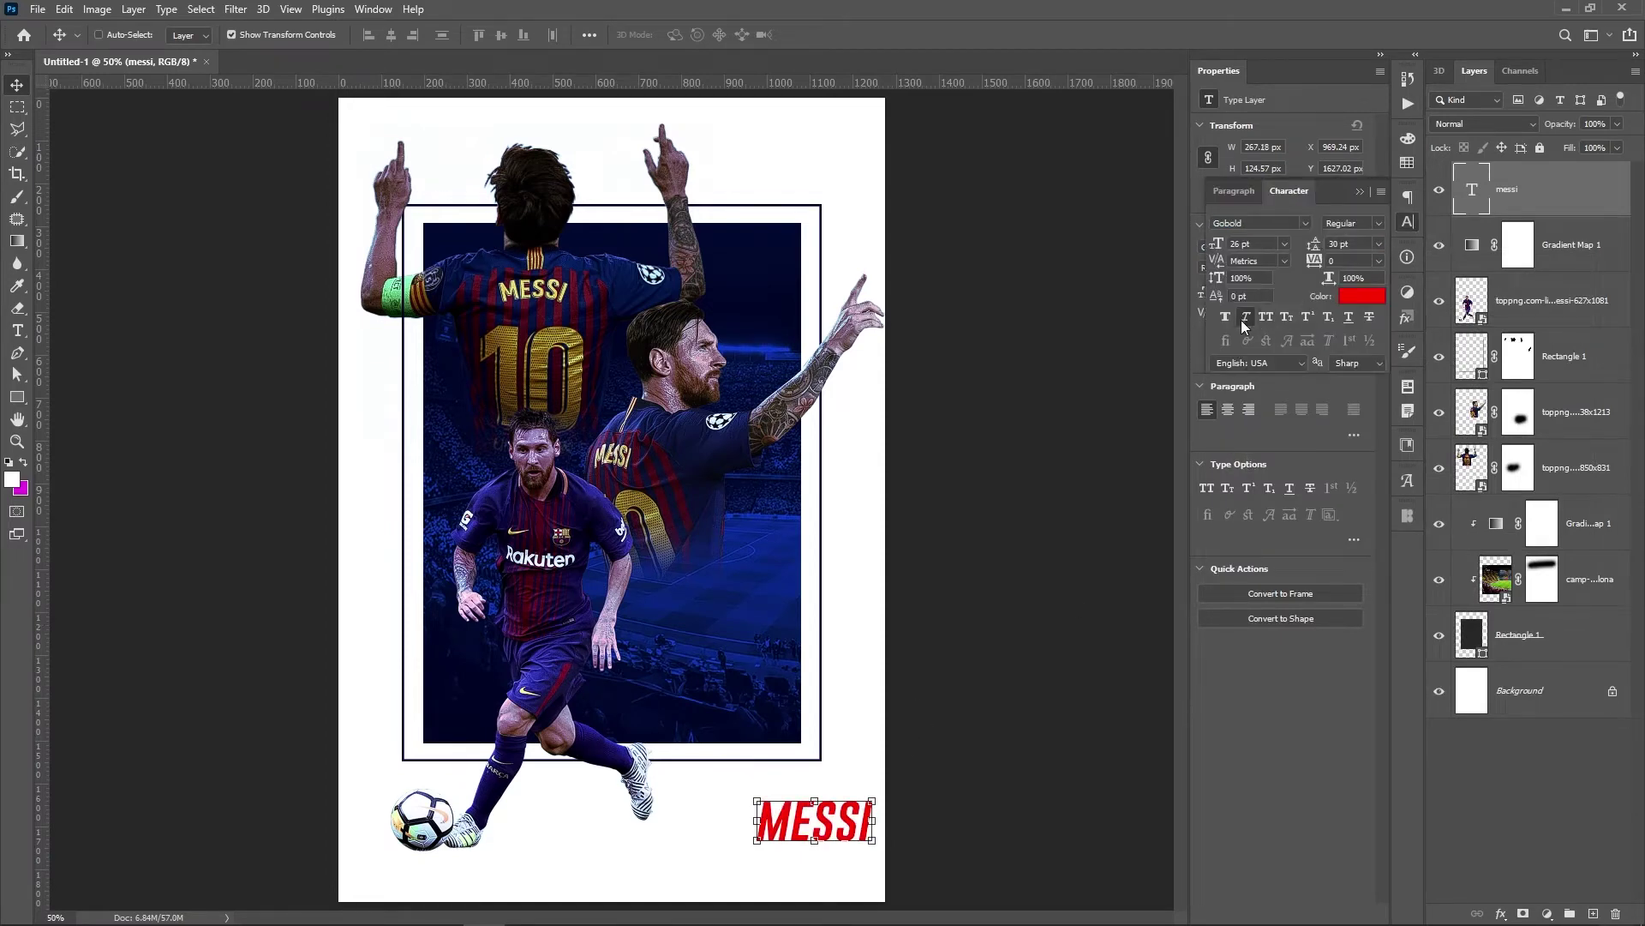
pyautogui.hotkey('ctrl', 'z')
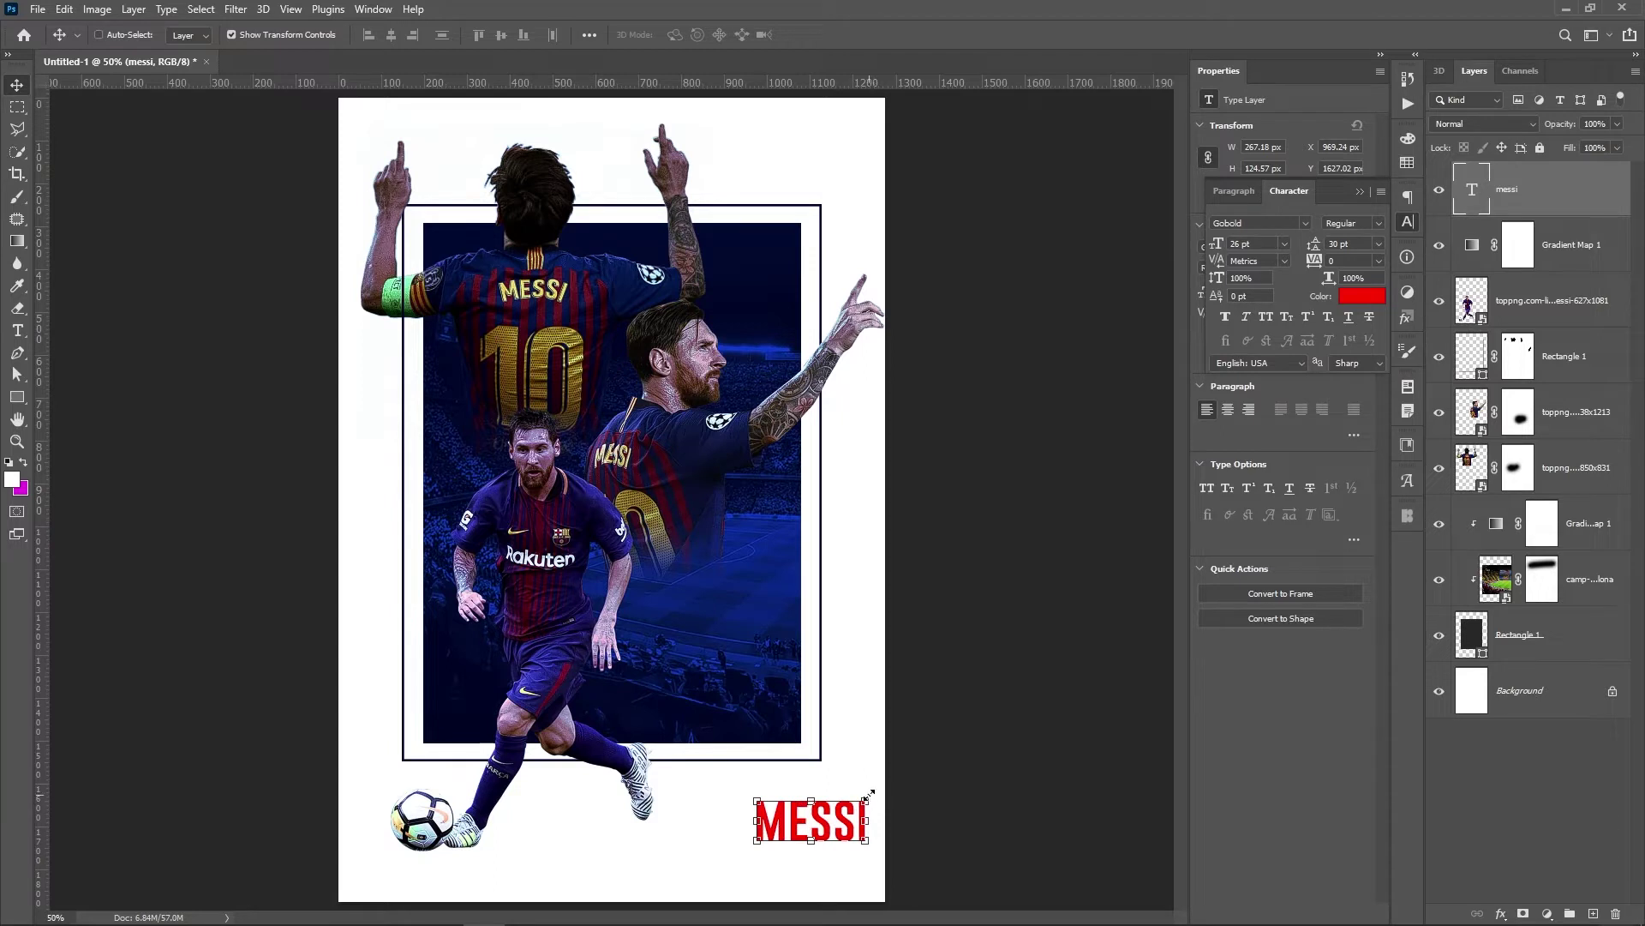
# Rotate the text to read vertically upward, shrink it to about 73 × 156 px and place it outside the outline's lower-left corner.
pyautogui.moveTo(890, 783); pyautogui.dragTo(766, 725)
pyautogui.press('Return')
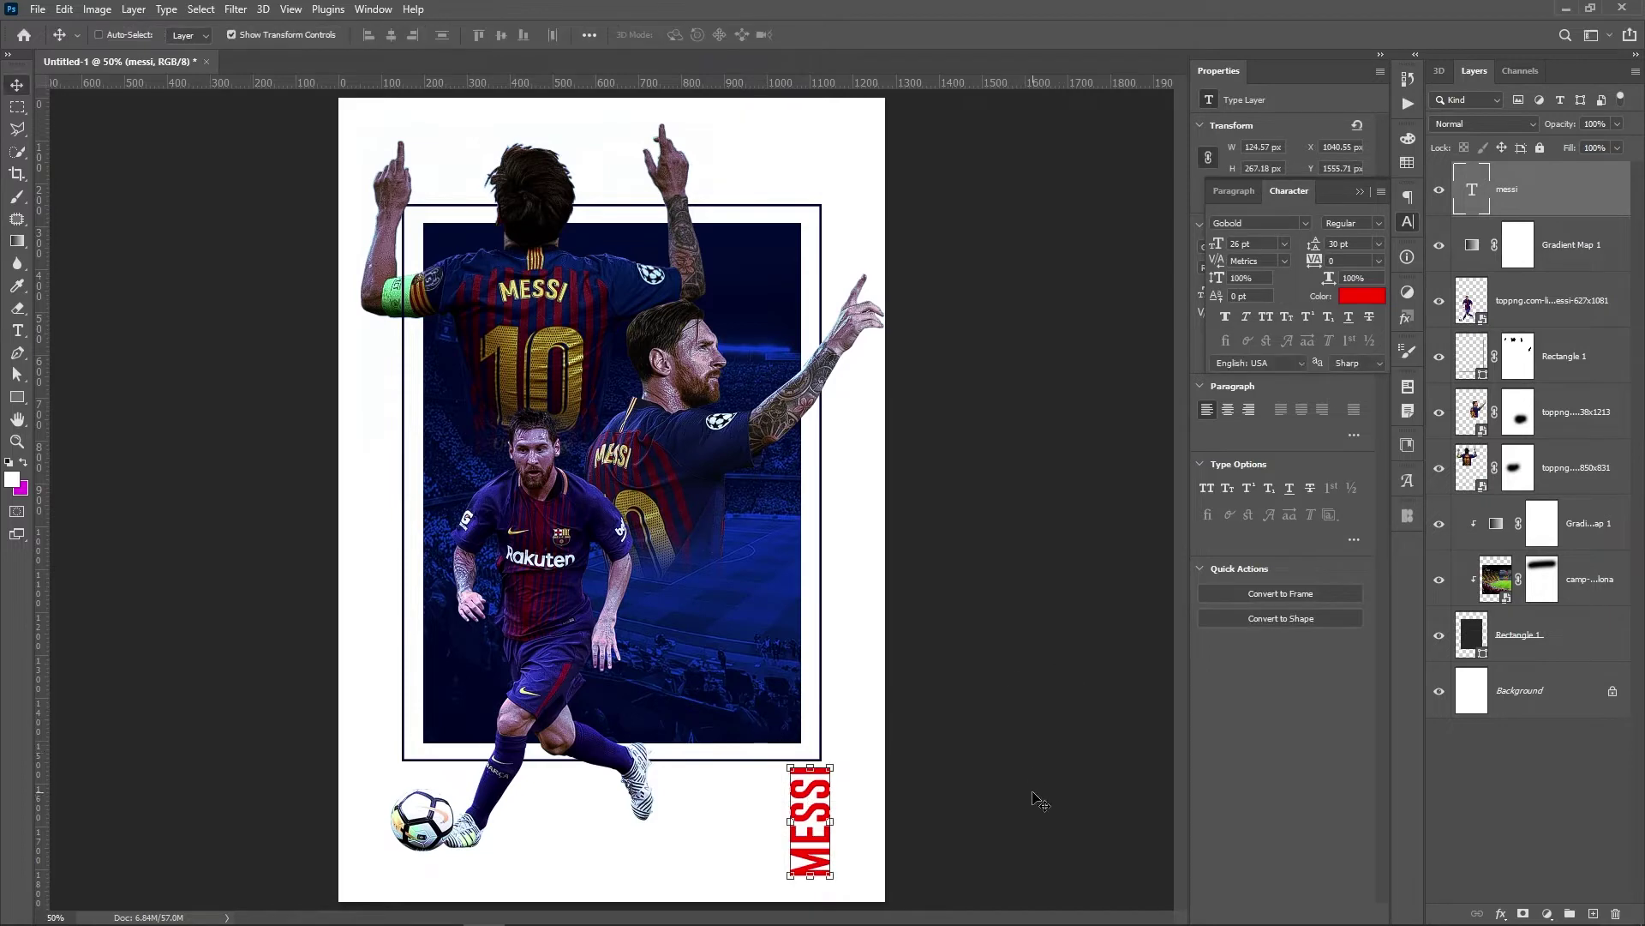
pyautogui.moveTo(1011, 786); pyautogui.dragTo(446, 709)
pyautogui.press('Return')
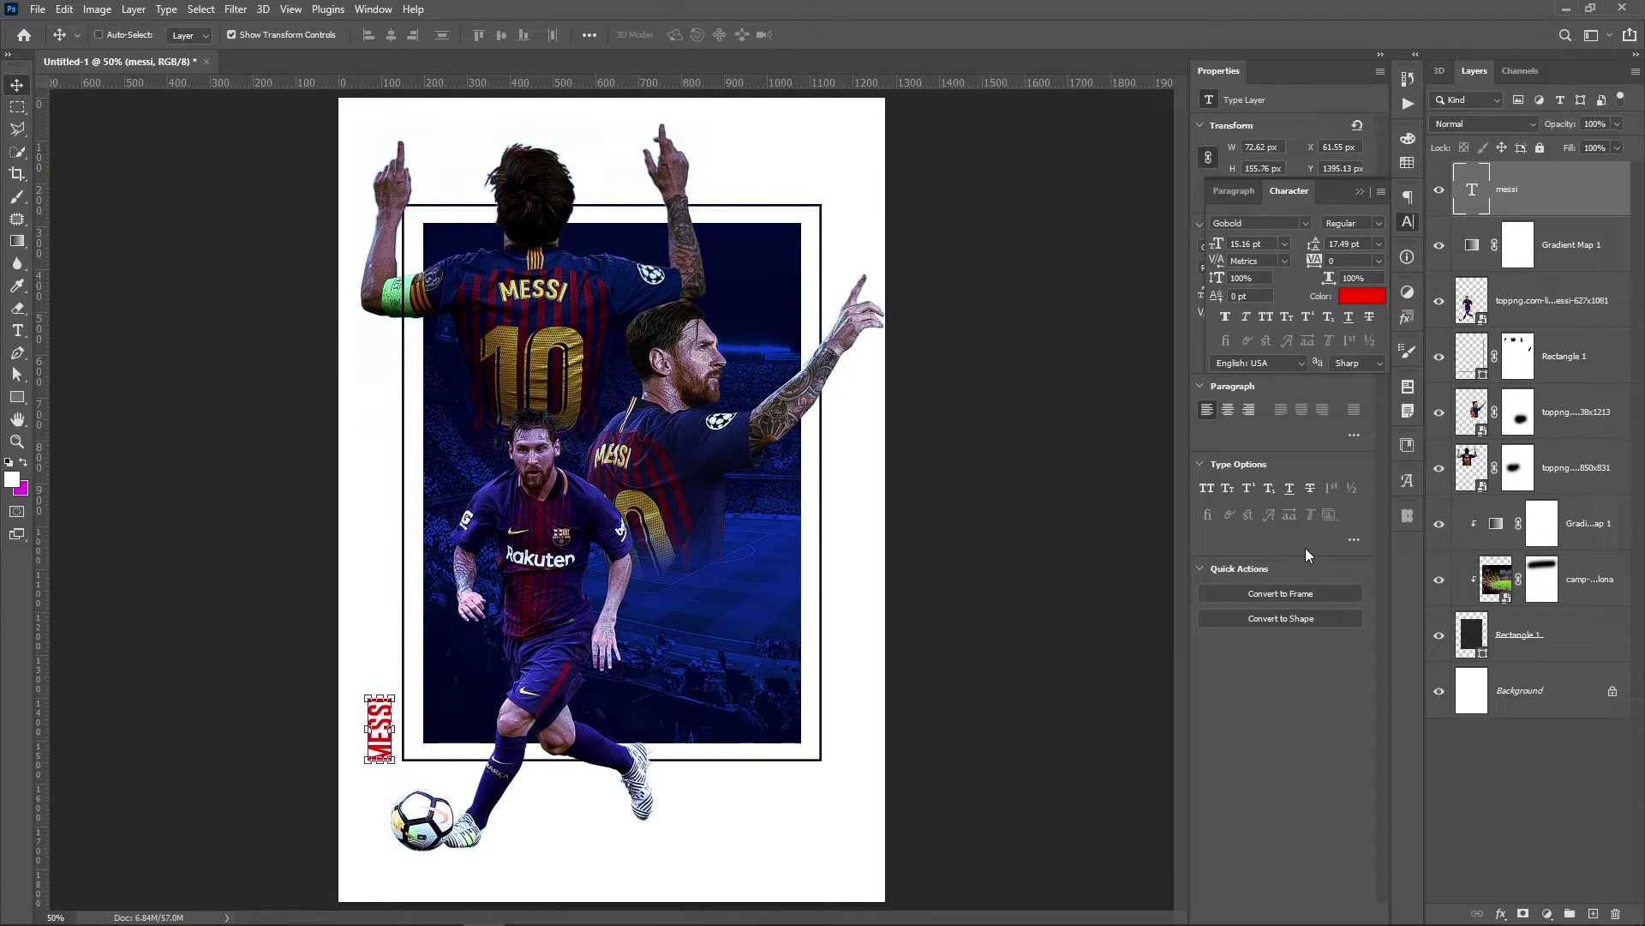
# Move the text layer below the top gradient map and recolour the text with dark navy sampled from the stadium background.
pyautogui.moveTo(1549, 266); pyautogui.dragTo(1547, 268)
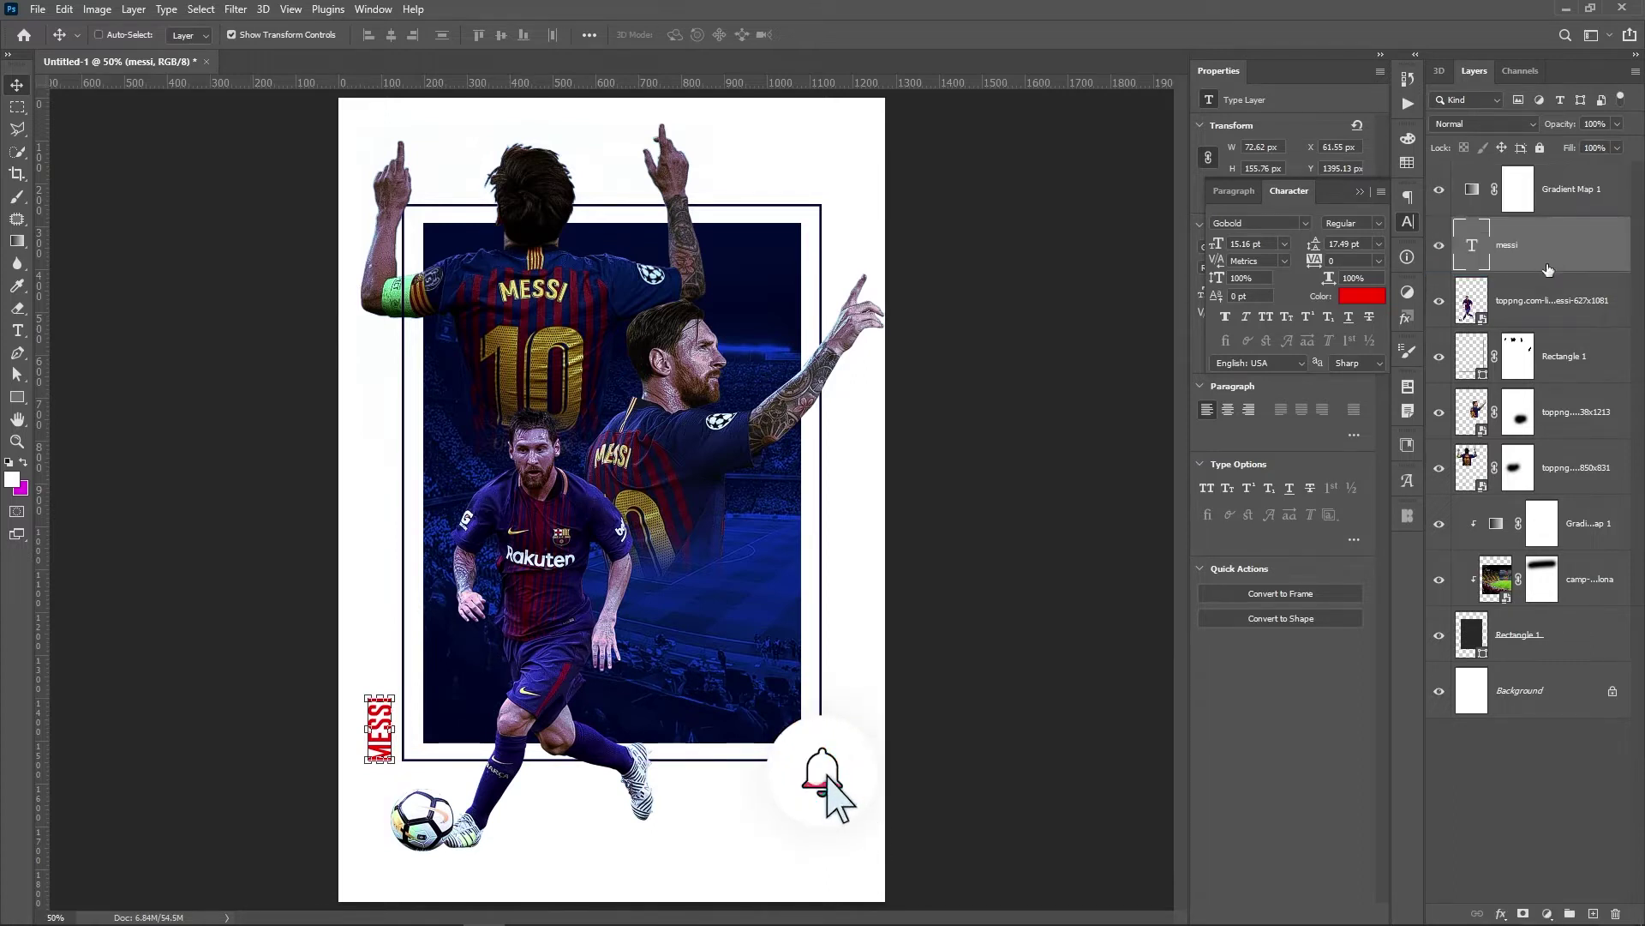
pyautogui.click(1361, 297)
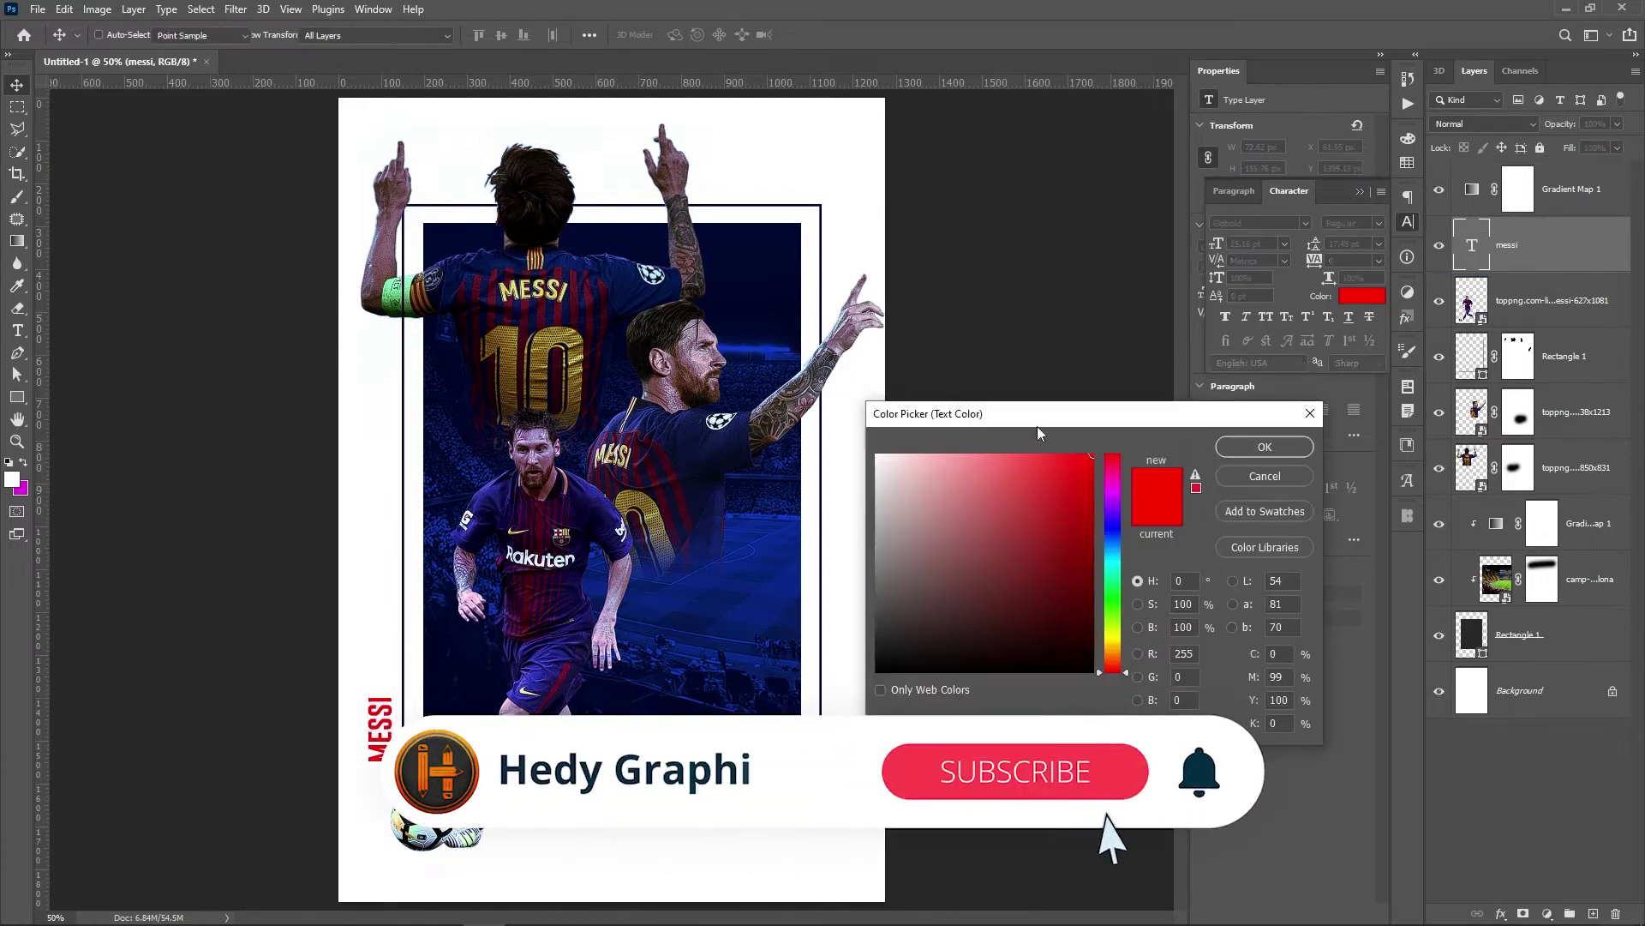
pyautogui.click(776, 291)
pyautogui.press('Return')
pyautogui.press('v')
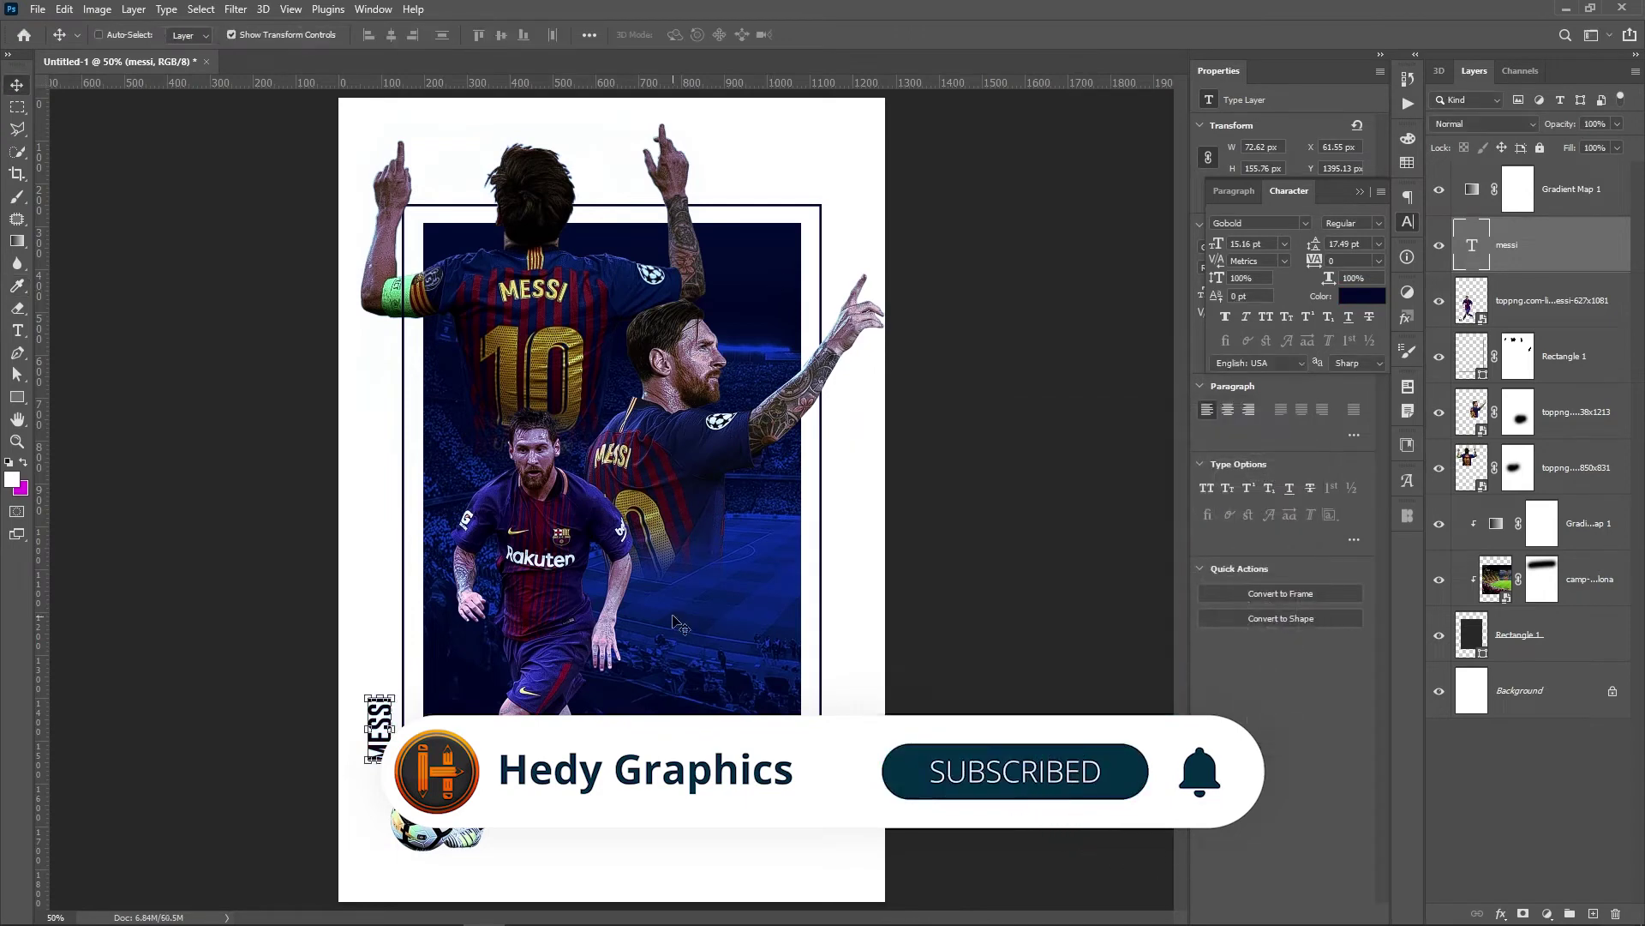
# Nudge the vertical text up and right toward the outline to about X 73.55 px, Y 1383.13 px, and deselect the layer.
pyautogui.press('Up')
pyautogui.press('Up')
pyautogui.press('Up')
pyautogui.press('Up')
pyautogui.press('Up')
pyautogui.press('Up')
pyautogui.press('Up')
pyautogui.press('Up')
pyautogui.press('Right')
pyautogui.press('Right')
pyautogui.press('Right')
pyautogui.press('Right')
pyautogui.press('Right')
pyautogui.press('Right')
pyautogui.press('Right')
pyautogui.press('Right')
pyautogui.press('Right')
pyautogui.press('Right')
pyautogui.press('Right')
pyautogui.press('Right')
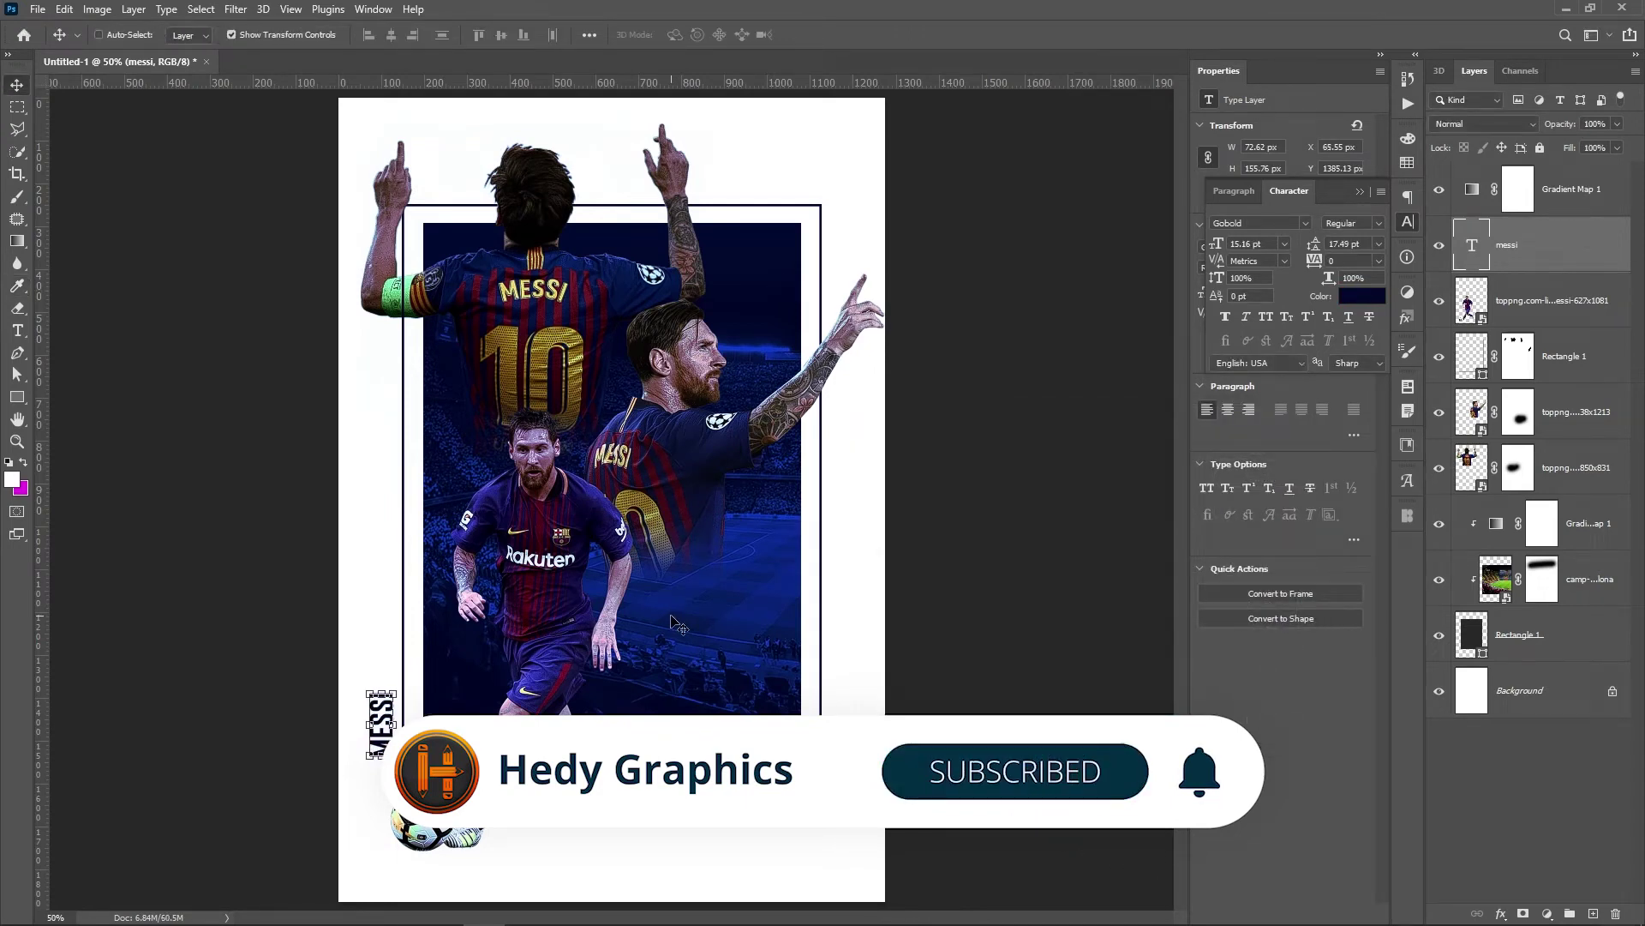
pyautogui.press('Up')
pyautogui.press('Up')
pyautogui.press('Up')
pyautogui.press('Up')
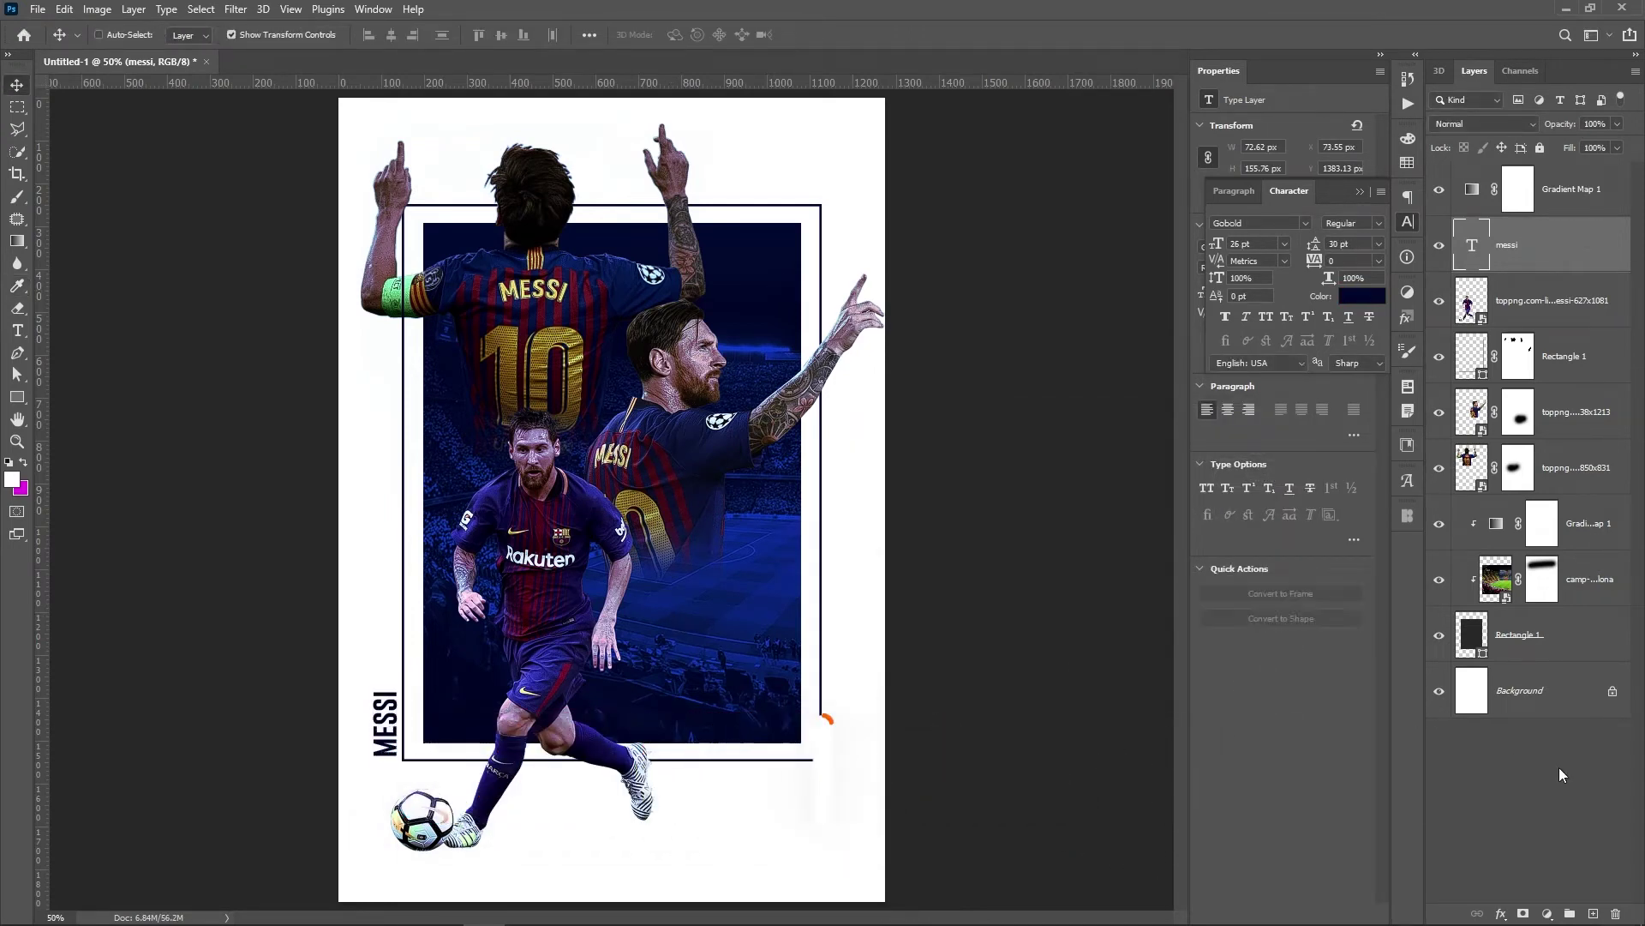
pyautogui.click(1560, 768)
# Switch to Bridge and place the FC Barcelona crest PNG into the poster document.
pyautogui.click(565, 911)
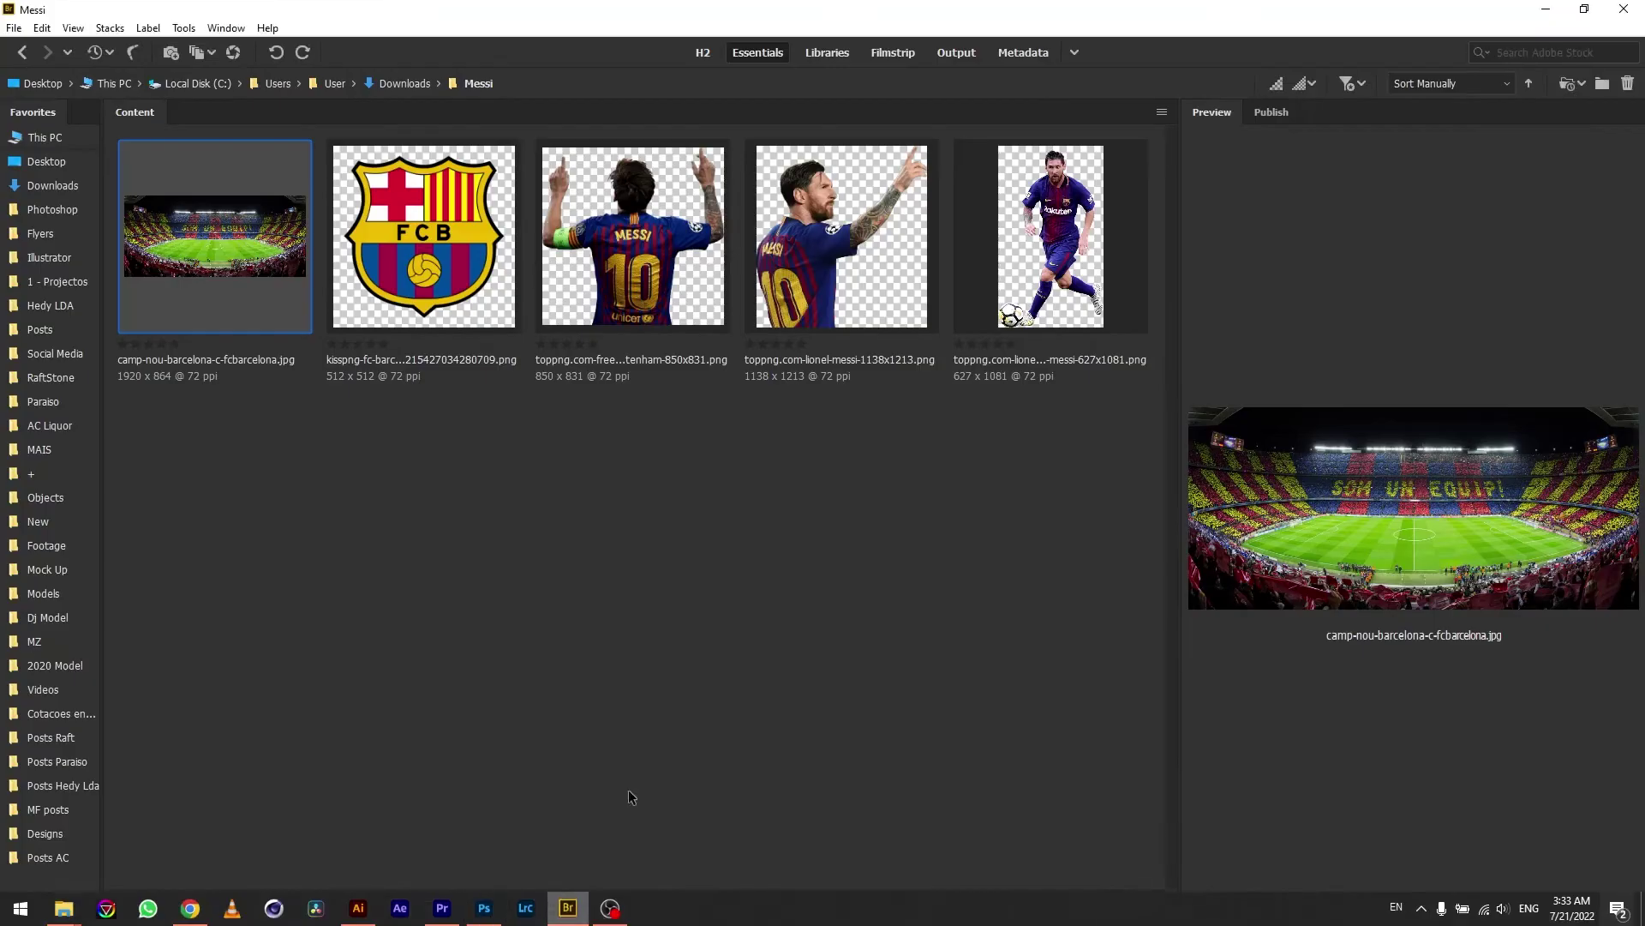
pyautogui.click(423, 236)
pyautogui.moveTo(424, 236); pyautogui.dragTo(625, 641)
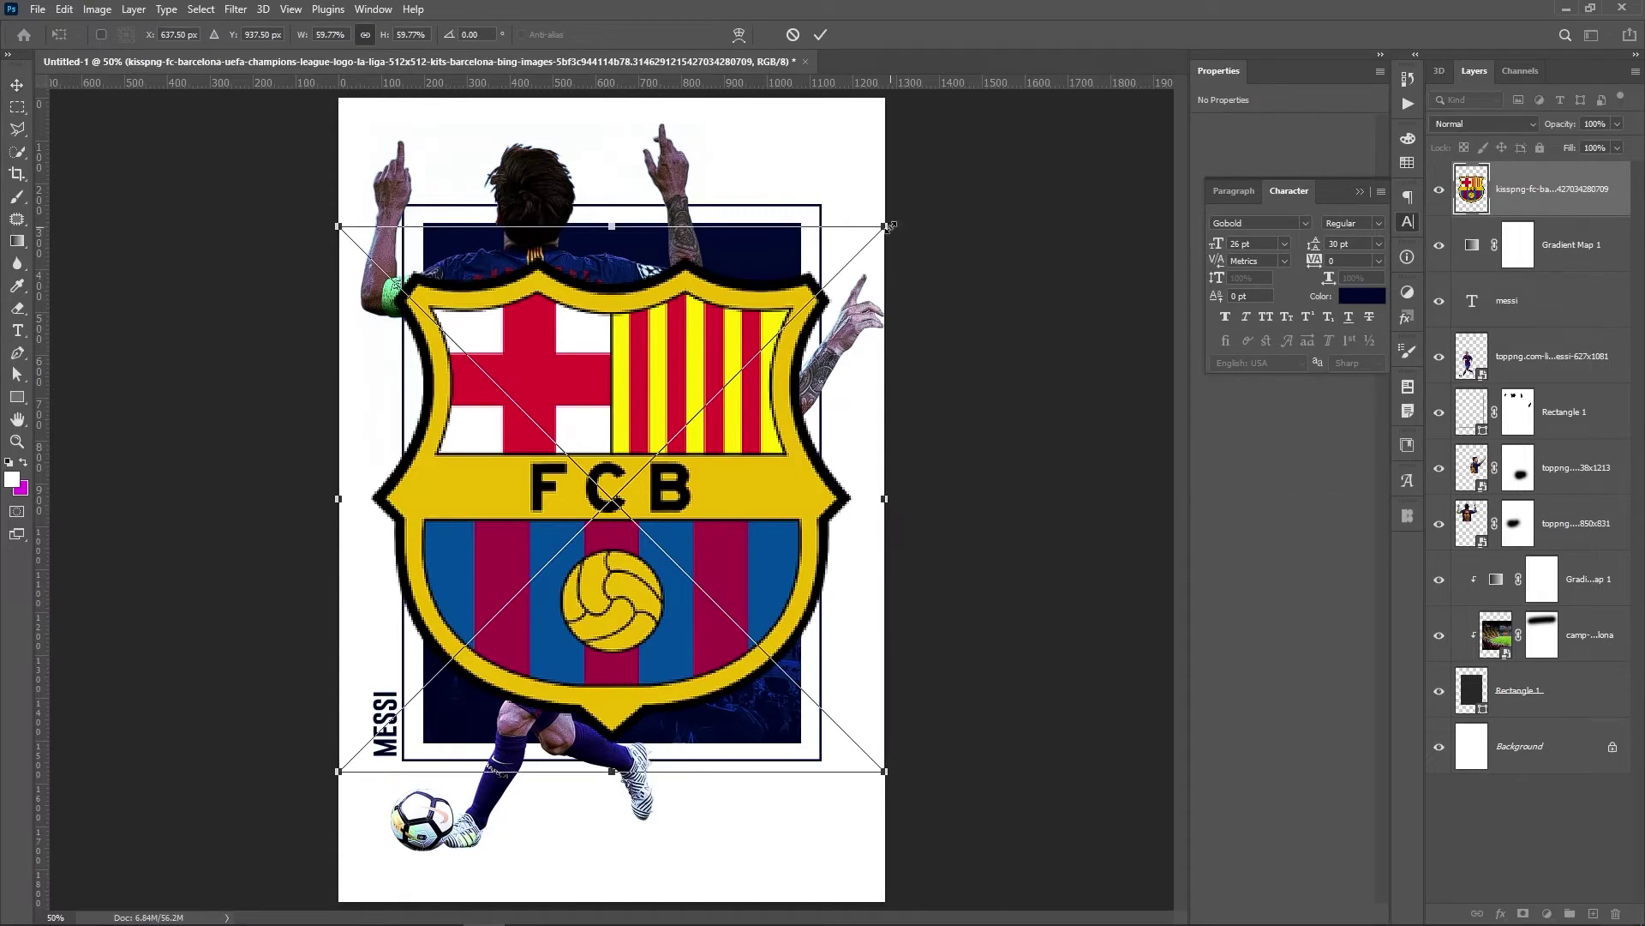
# Scale the crest down to about 347 × 351 px and position it in the frame's lower-right area beside the running player.
pyautogui.moveTo(891, 226); pyautogui.dragTo(713, 390)
pyautogui.press('Return')
pyautogui.moveTo(624, 466); pyautogui.dragTo(712, 608)
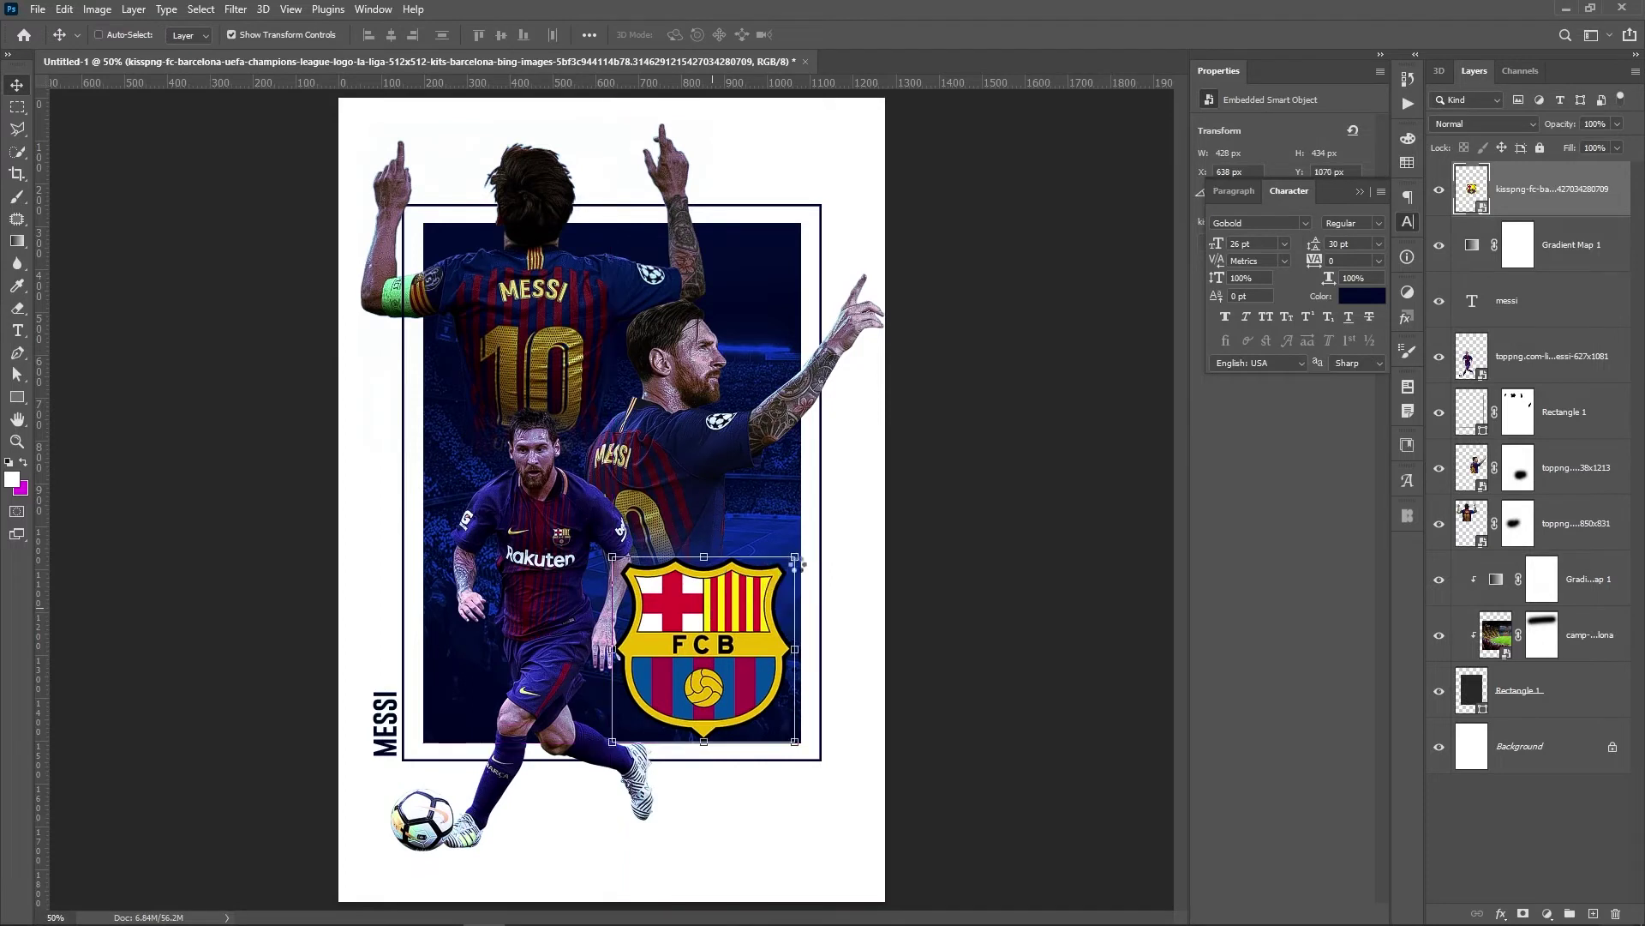
pyautogui.hotkey('ctrl', 't')
pyautogui.moveTo(796, 558)
pyautogui.mouseDown()
pyautogui.moveTo(776, 592)
pyautogui.moveTo(786, 579)
pyautogui.mouseUp()
pyautogui.moveTo(711, 648); pyautogui.dragTo(718, 630)
pyautogui.press('Return')
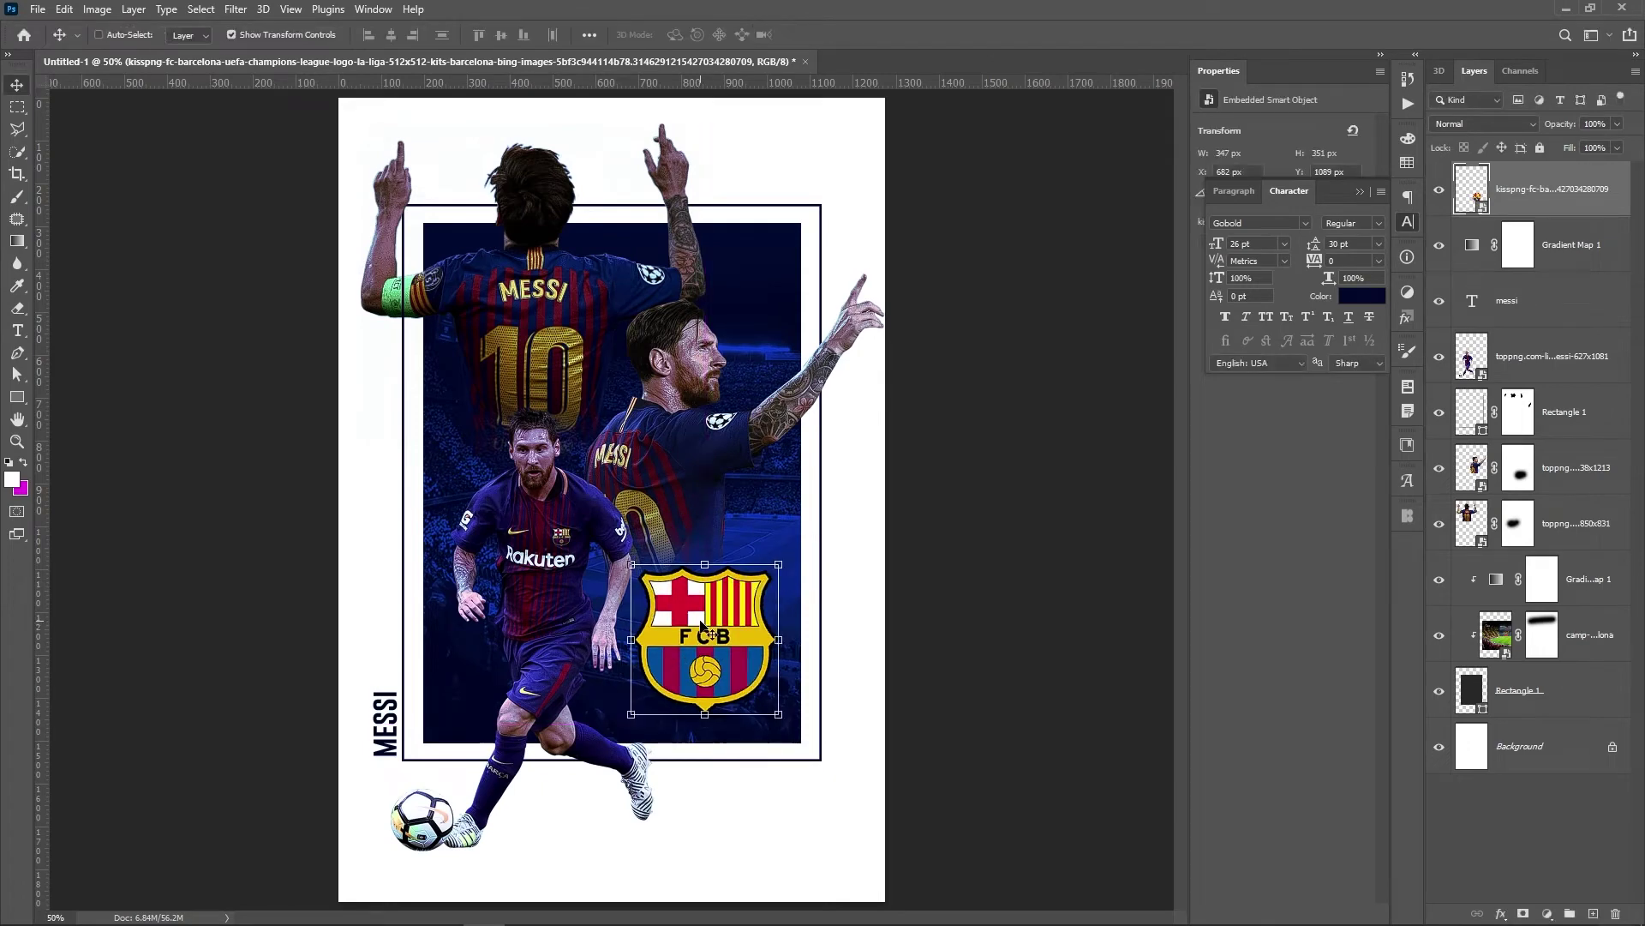
# Enlarge the running player to about 676 × 1141 px and shift him to about X 82 px, Y 638 px.
pyautogui.click(1573, 366)
pyautogui.moveTo(654, 404); pyautogui.dragTo(679, 349)
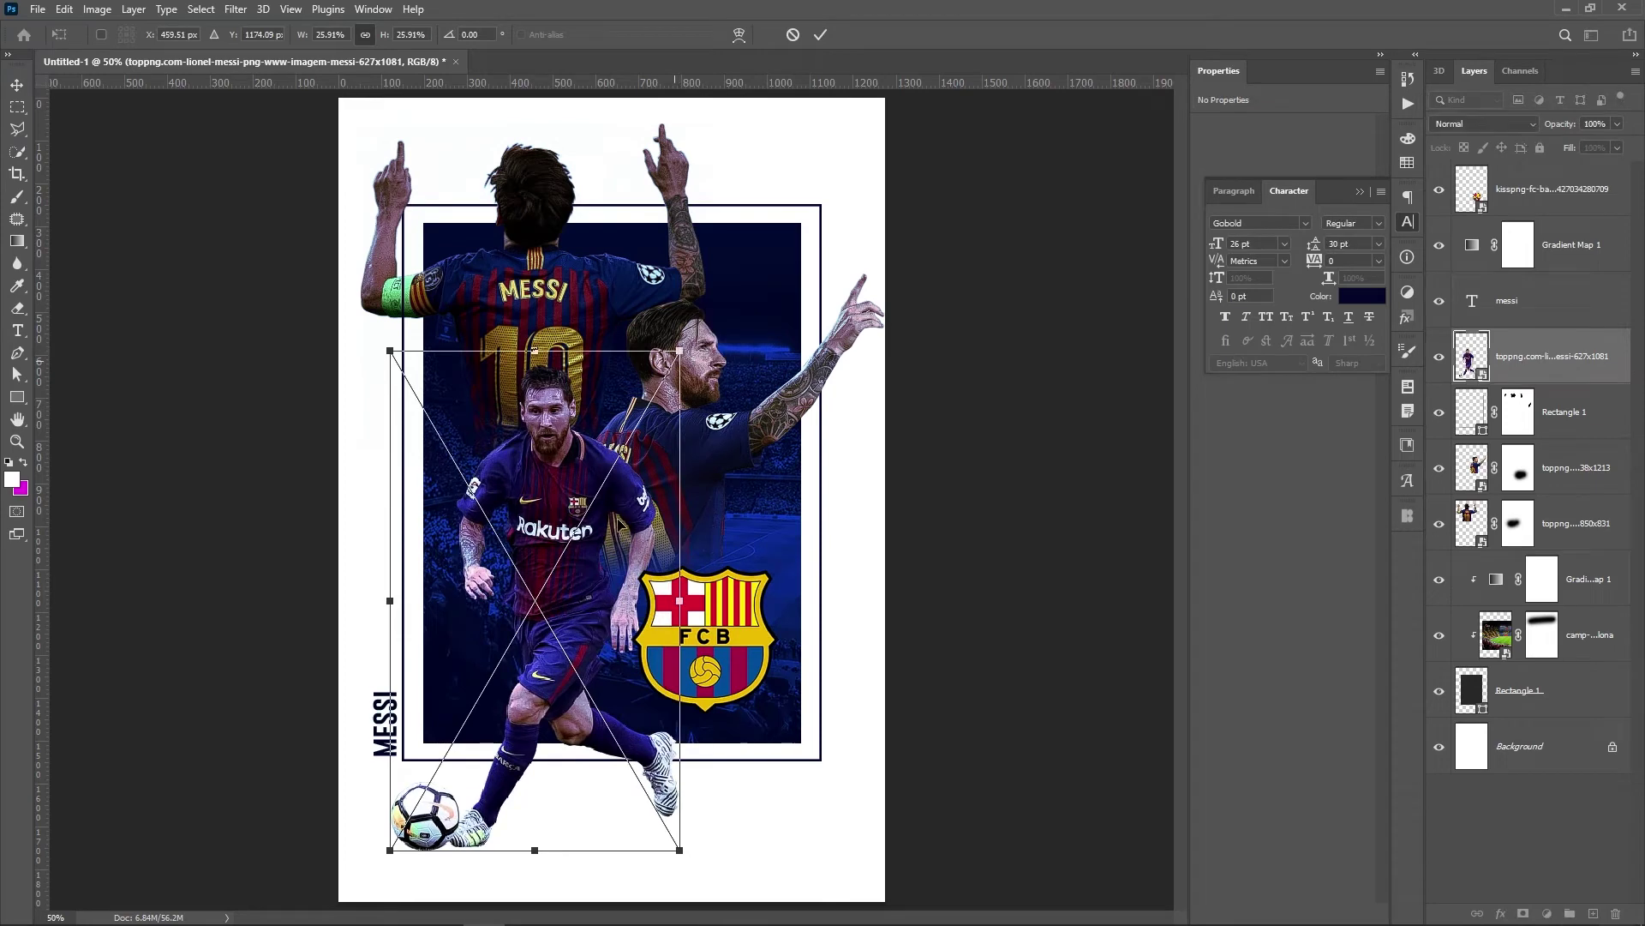
pyautogui.moveTo(619, 526); pyautogui.dragTo(603, 546)
pyautogui.press('Return')
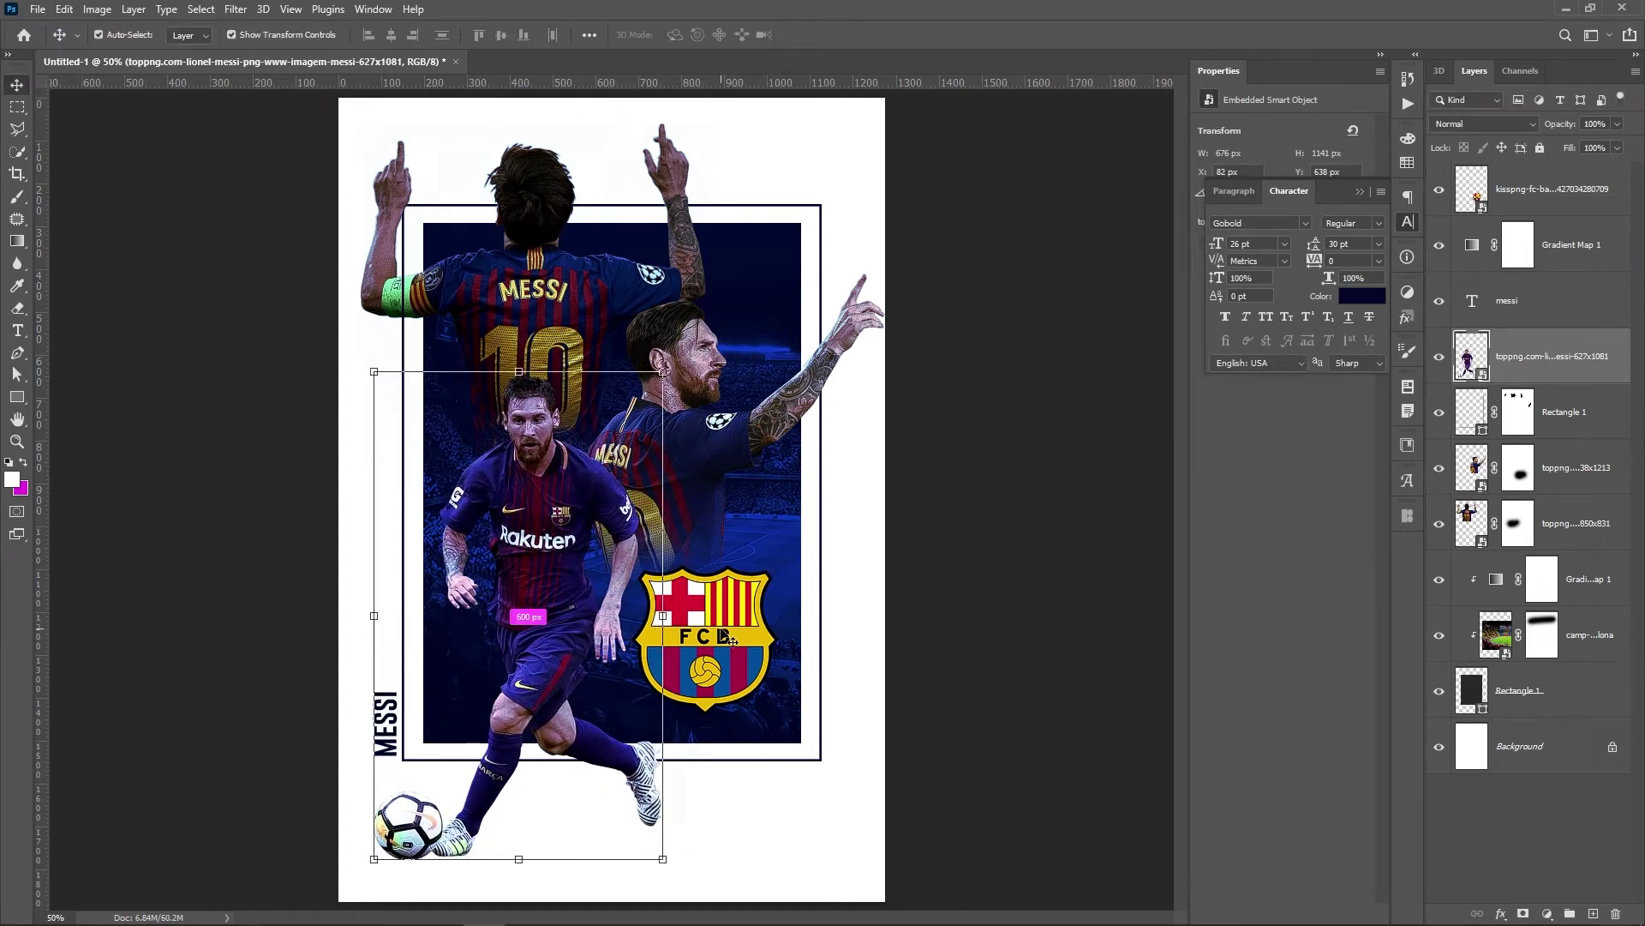
# Move the crest layer directly below the running player's layer and deselect it.
pyautogui.keyDown('ctrl'); pyautogui.click(724, 638); pyautogui.keyUp('ctrl')
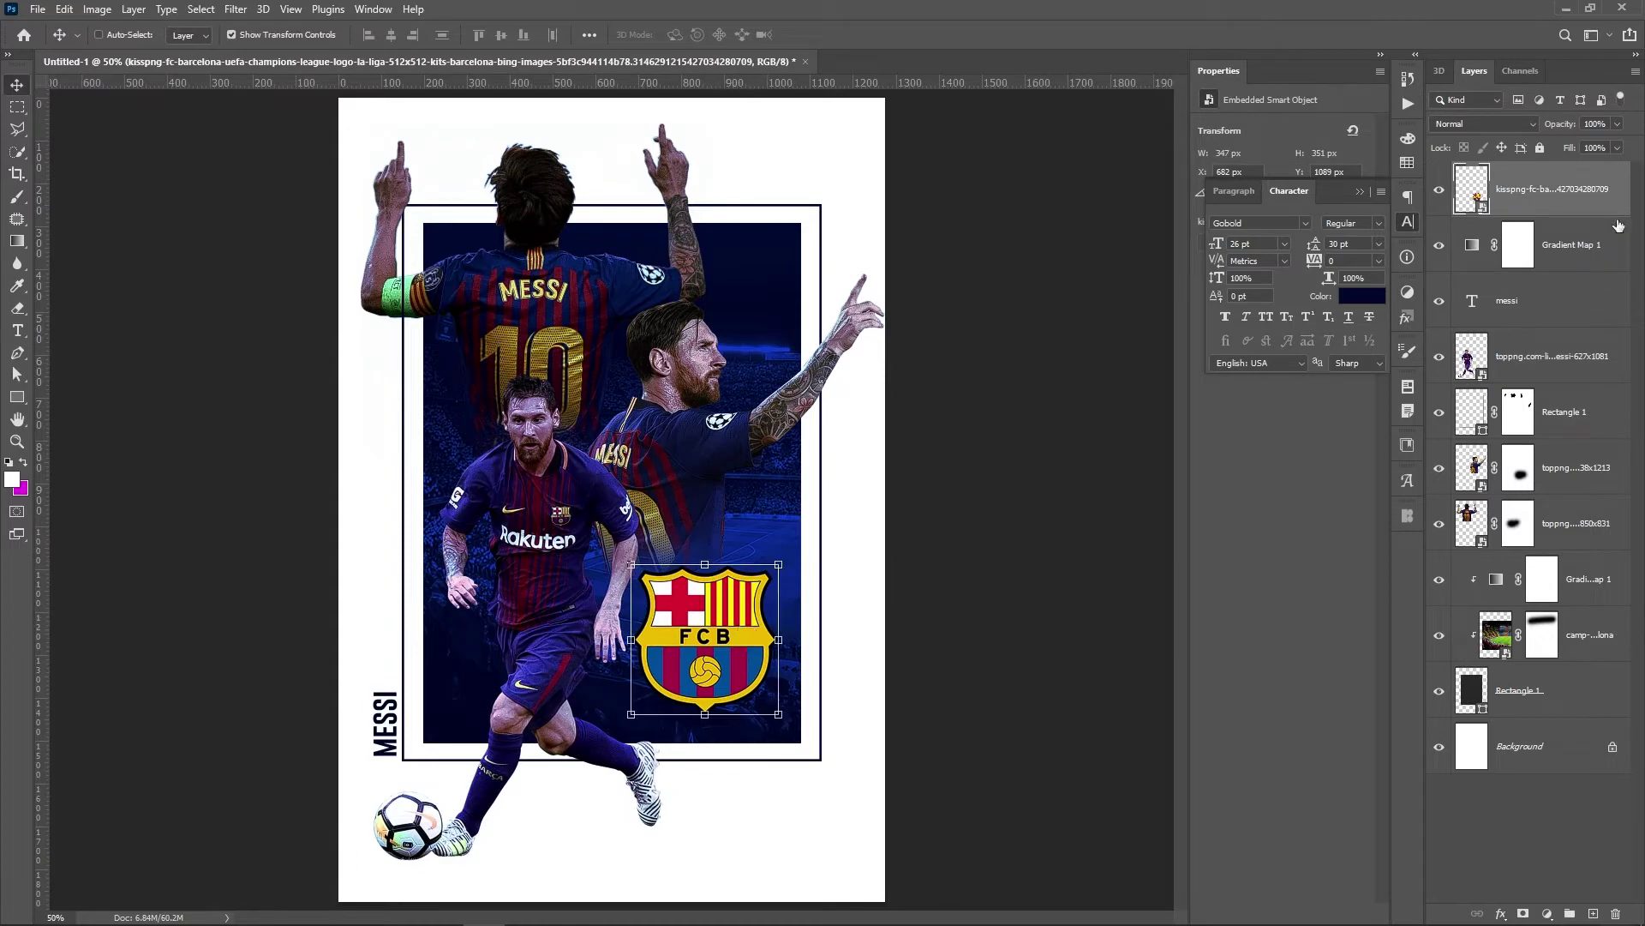
pyautogui.moveTo(1597, 206); pyautogui.dragTo(1553, 365)
pyautogui.click(1529, 801)
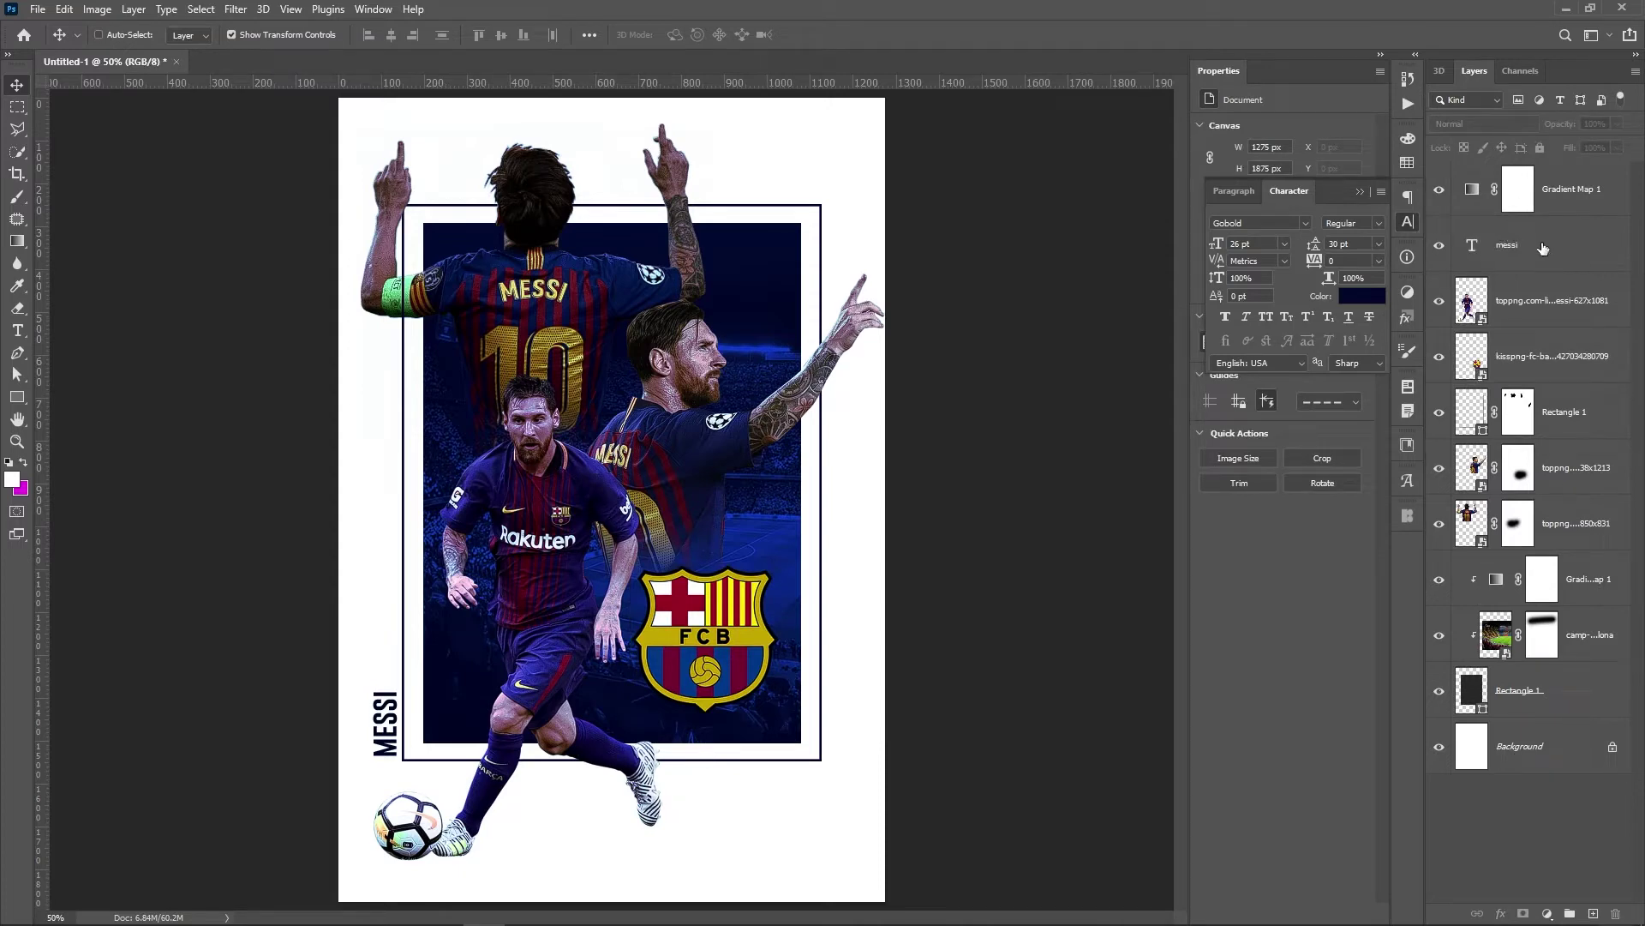
# Create a new layer above the running player and draw an elliptical selection about 237 × 27 px beneath his raised back foot.
pyautogui.click(1575, 319)
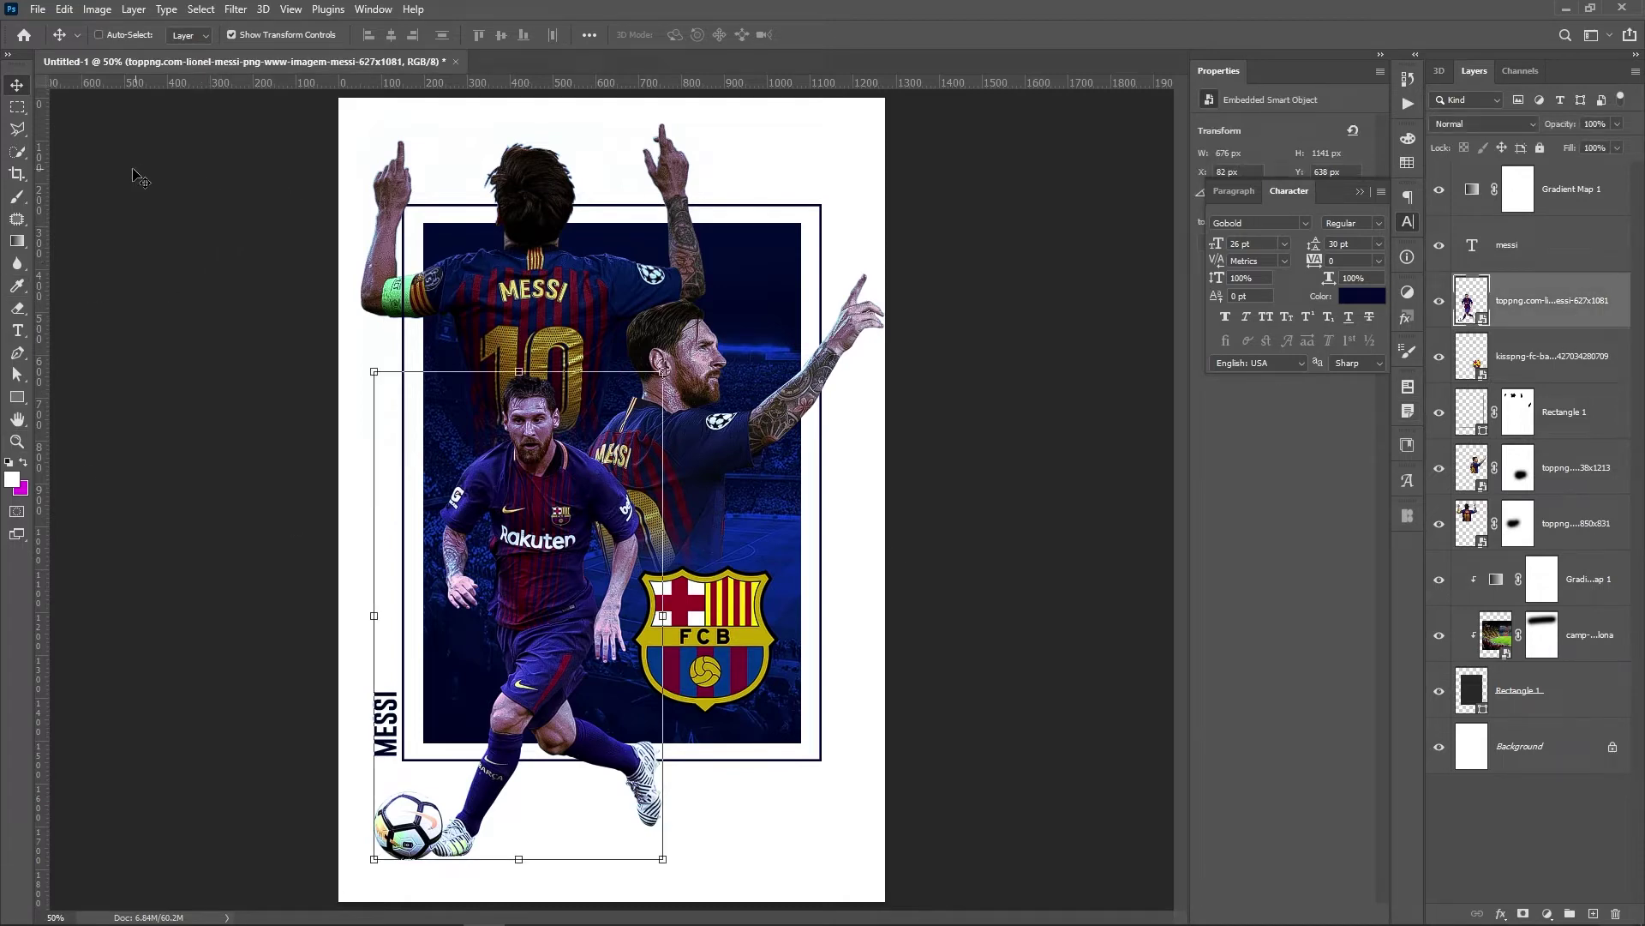
pyautogui.click(17, 107)
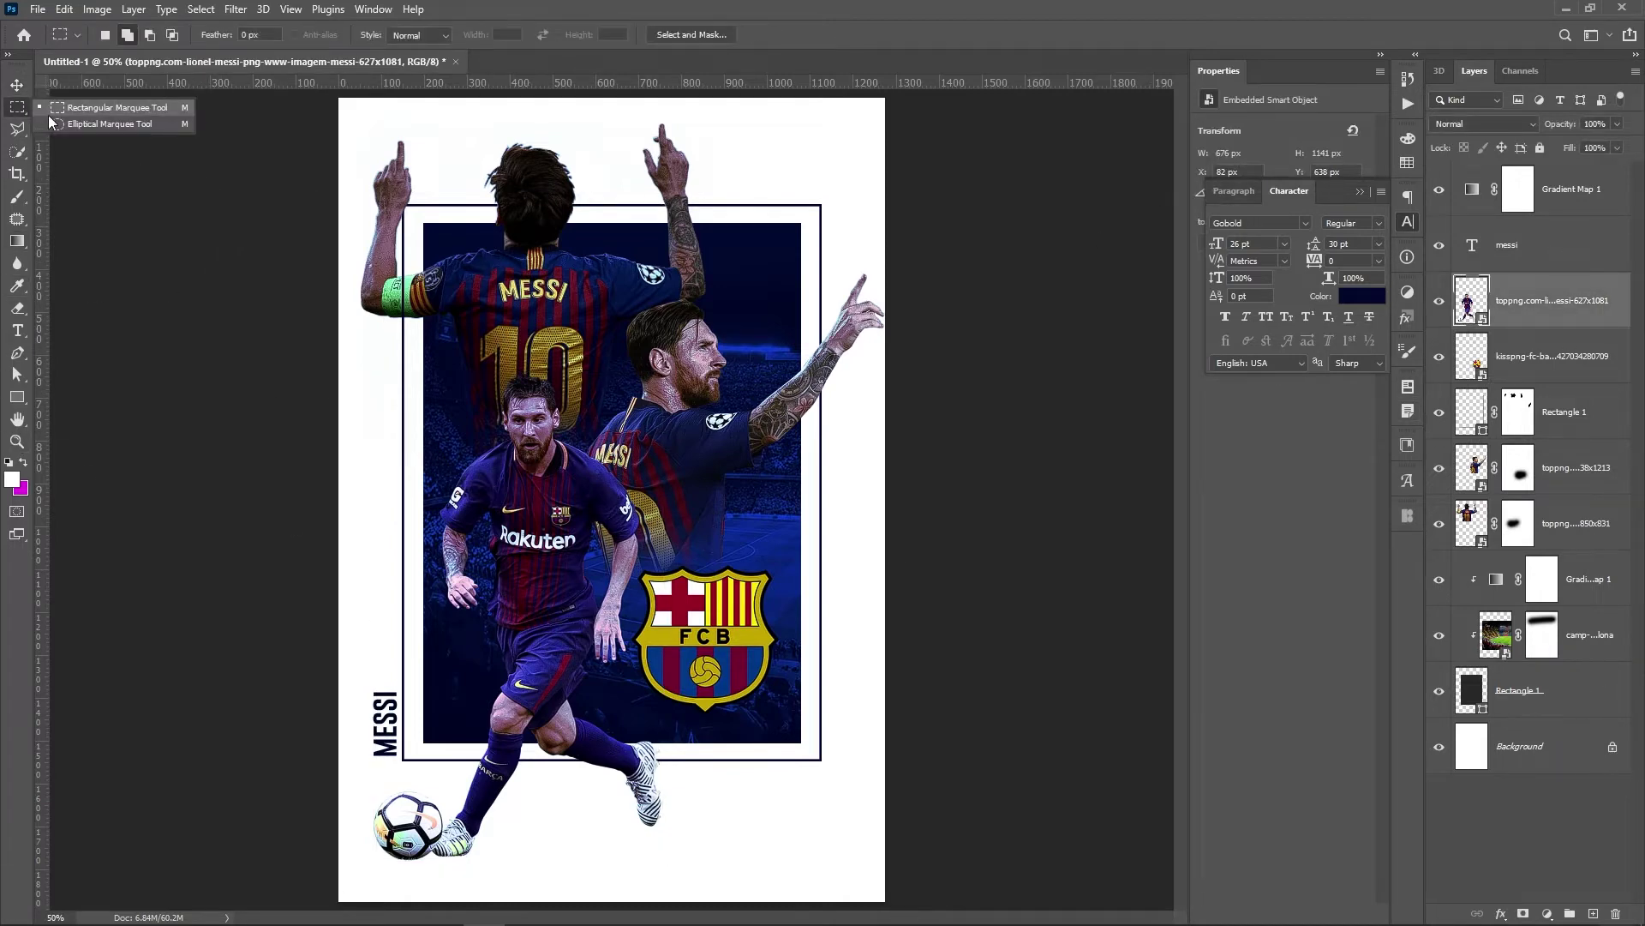
pyautogui.click(103, 125)
pyautogui.click(1591, 914)
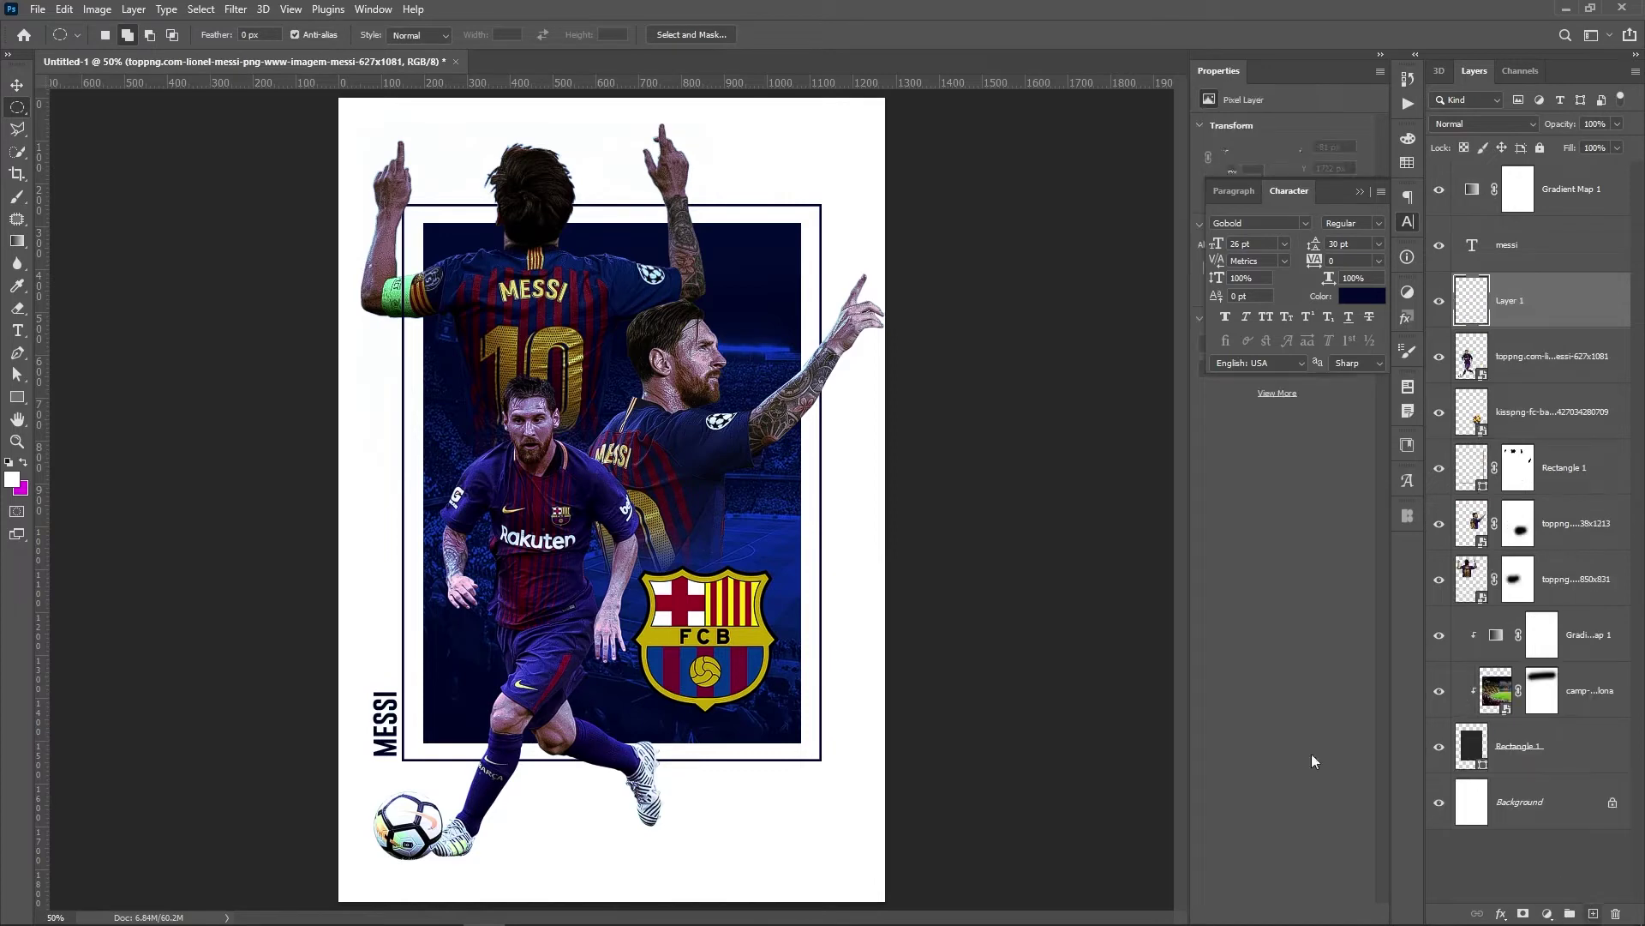
pyautogui.moveTo(595, 838); pyautogui.dragTo(695, 849)
# Fill the elliptical selection with black at 100% opacity and clear the selection.
pyautogui.rightClick(677, 847)
pyautogui.click(730, 733)
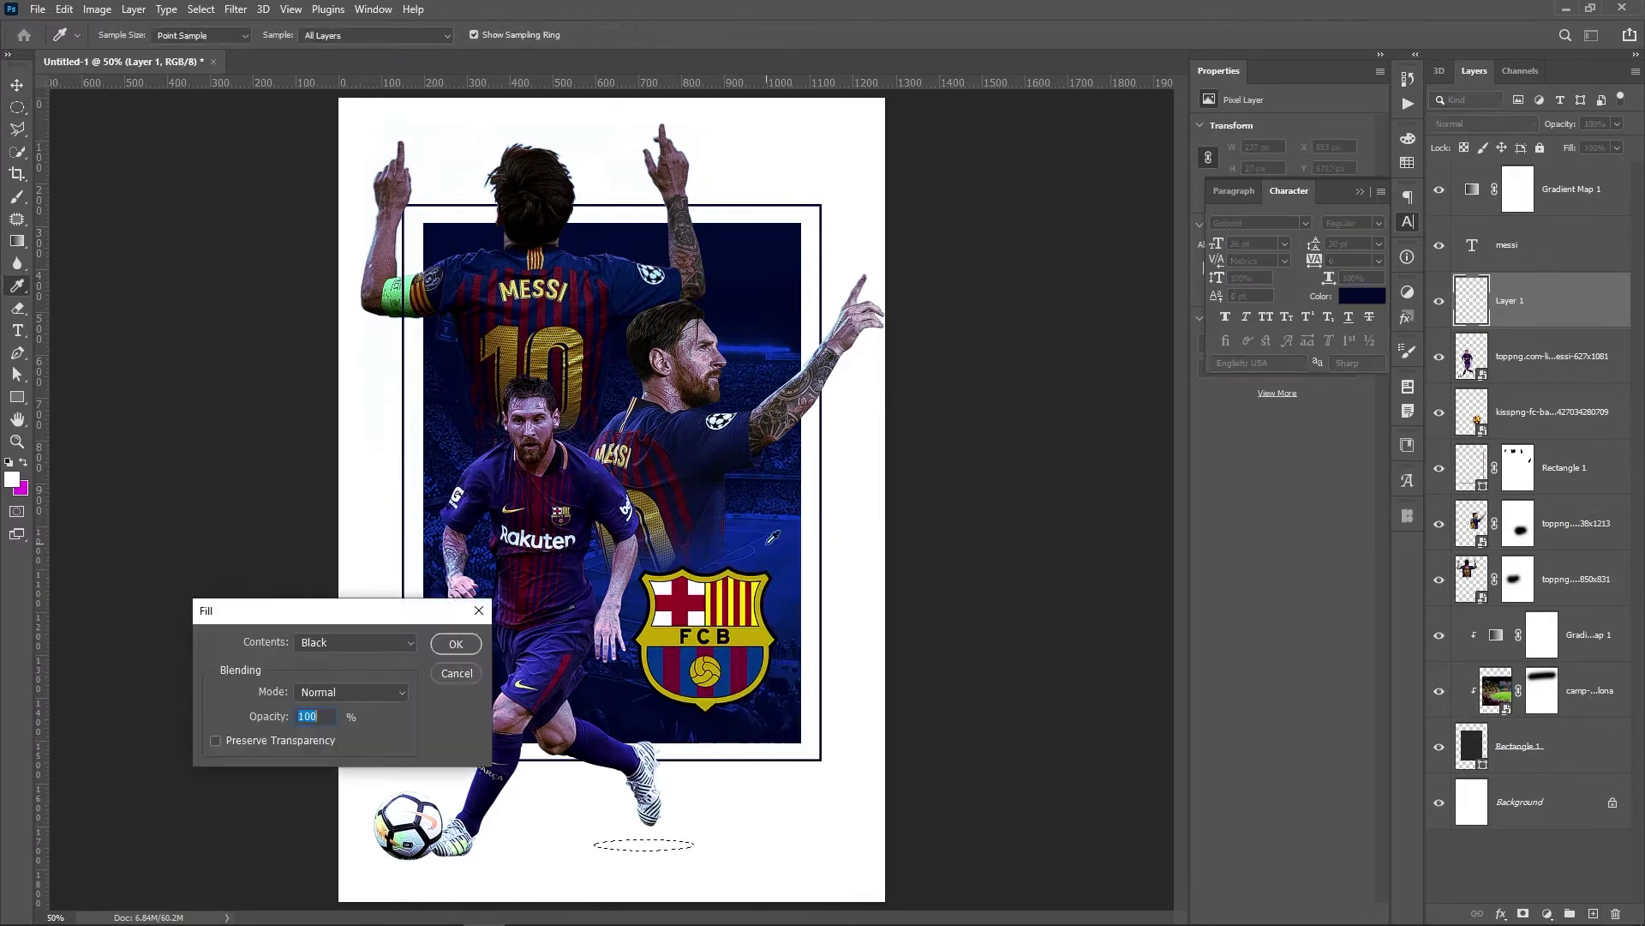
pyautogui.click(444, 643)
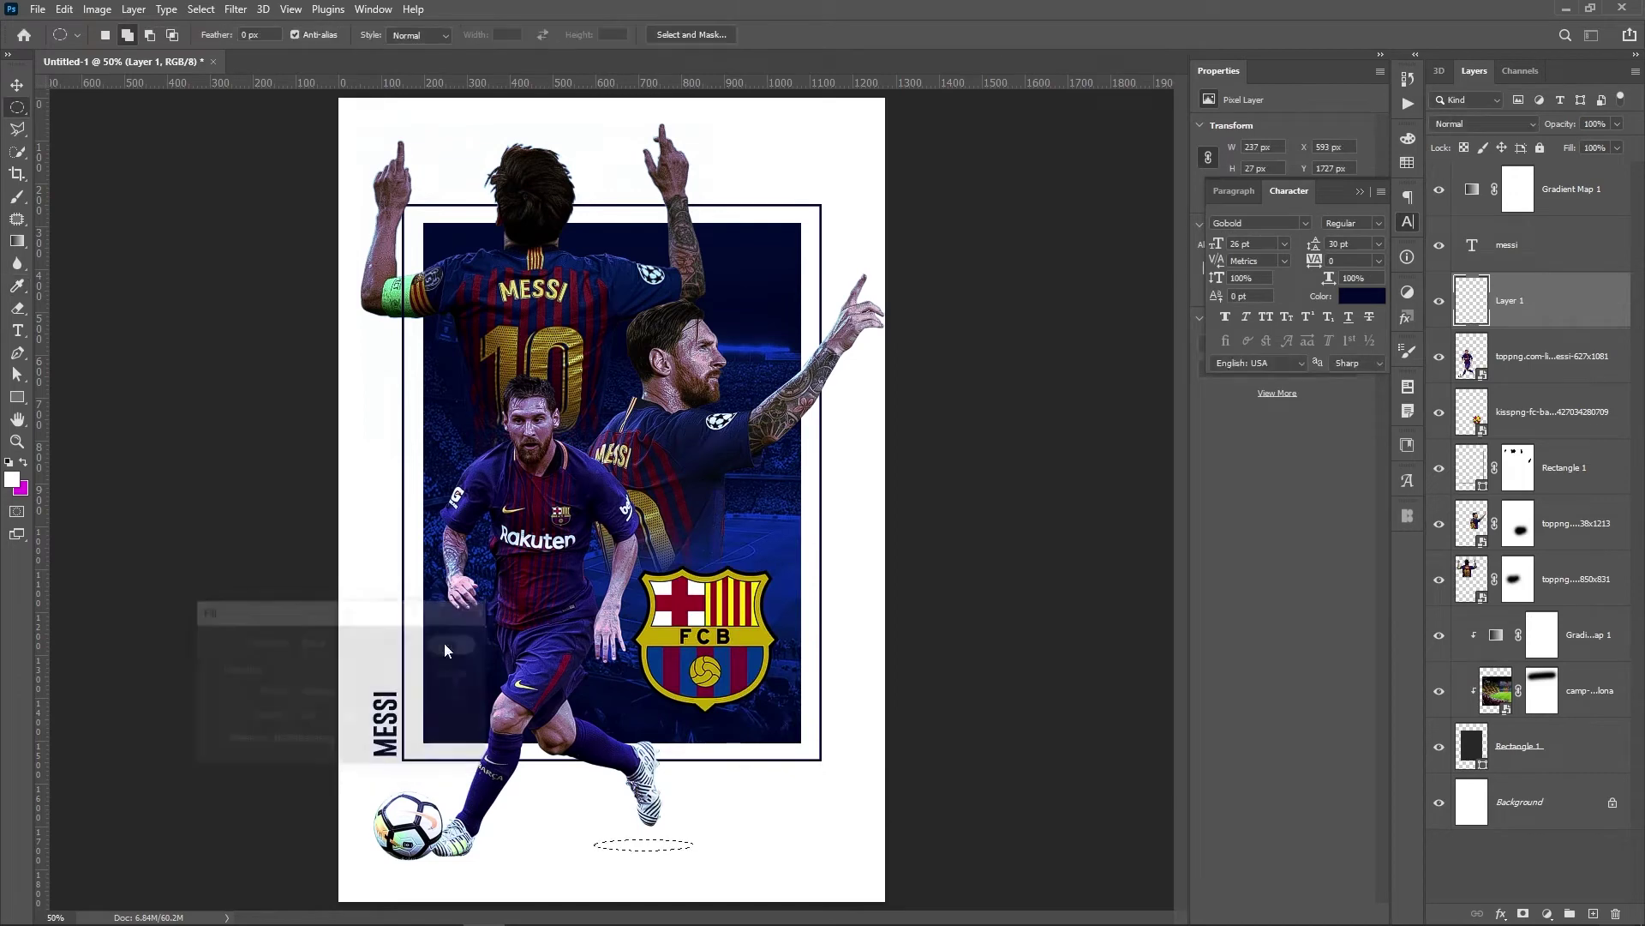
pyautogui.rightClick(697, 820)
pyautogui.click(735, 491)
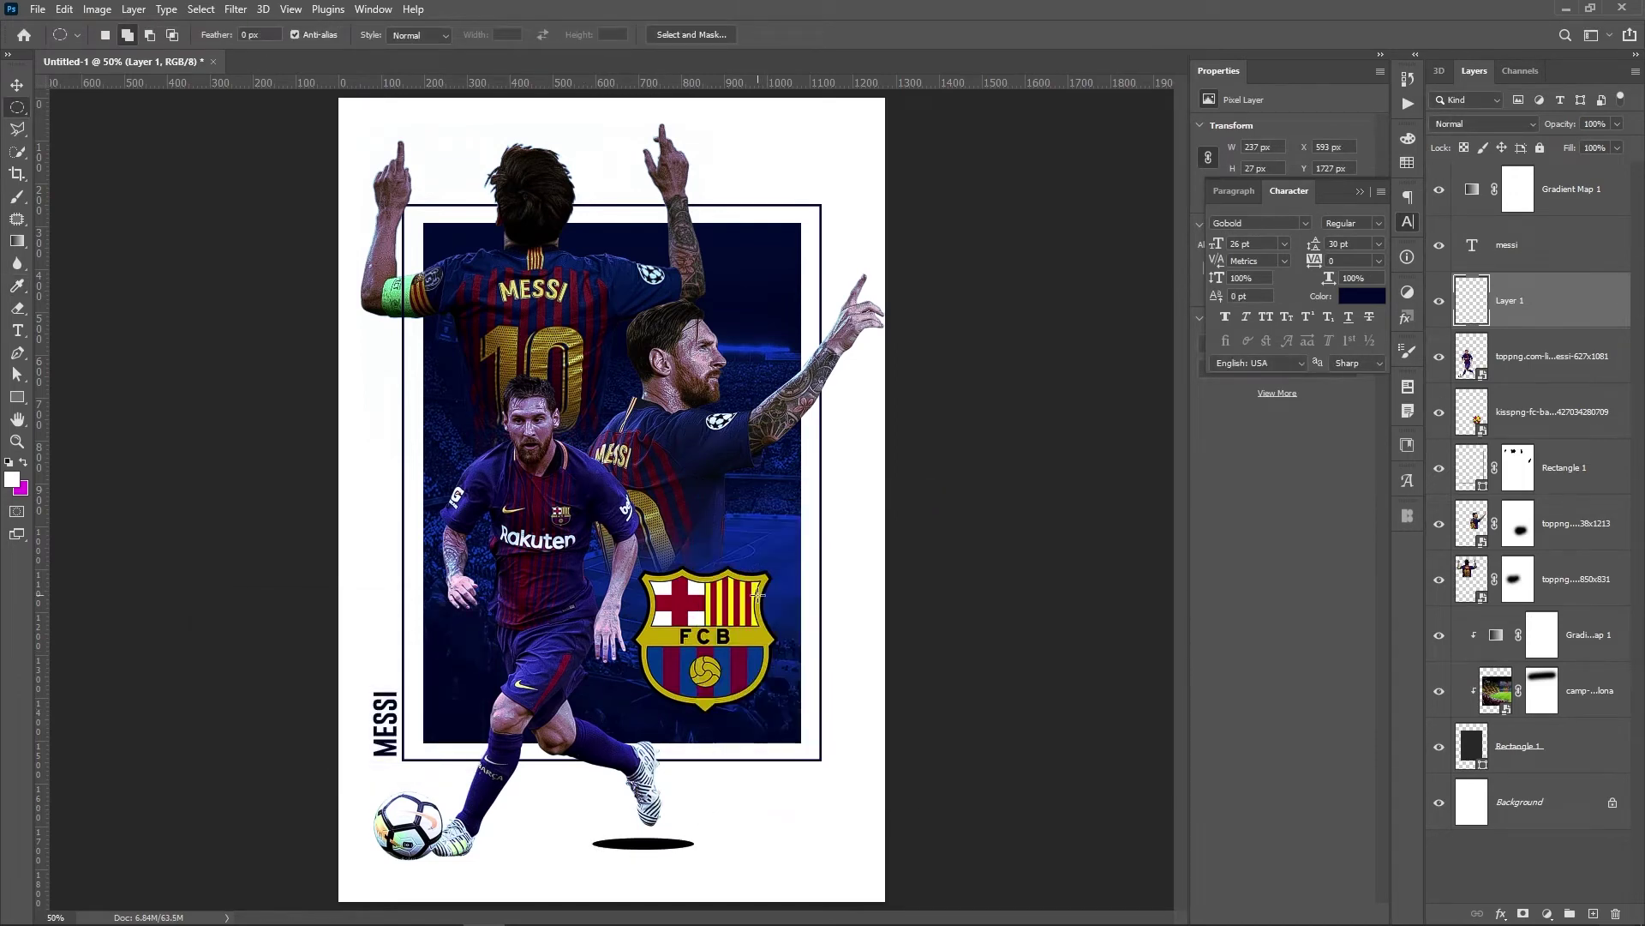
# Move the black ellipse to about X 420 px, Y 1707 px and soften it with a Gaussian Blur.
pyautogui.press('v')
pyautogui.moveTo(790, 837); pyautogui.dragTo(716, 829)
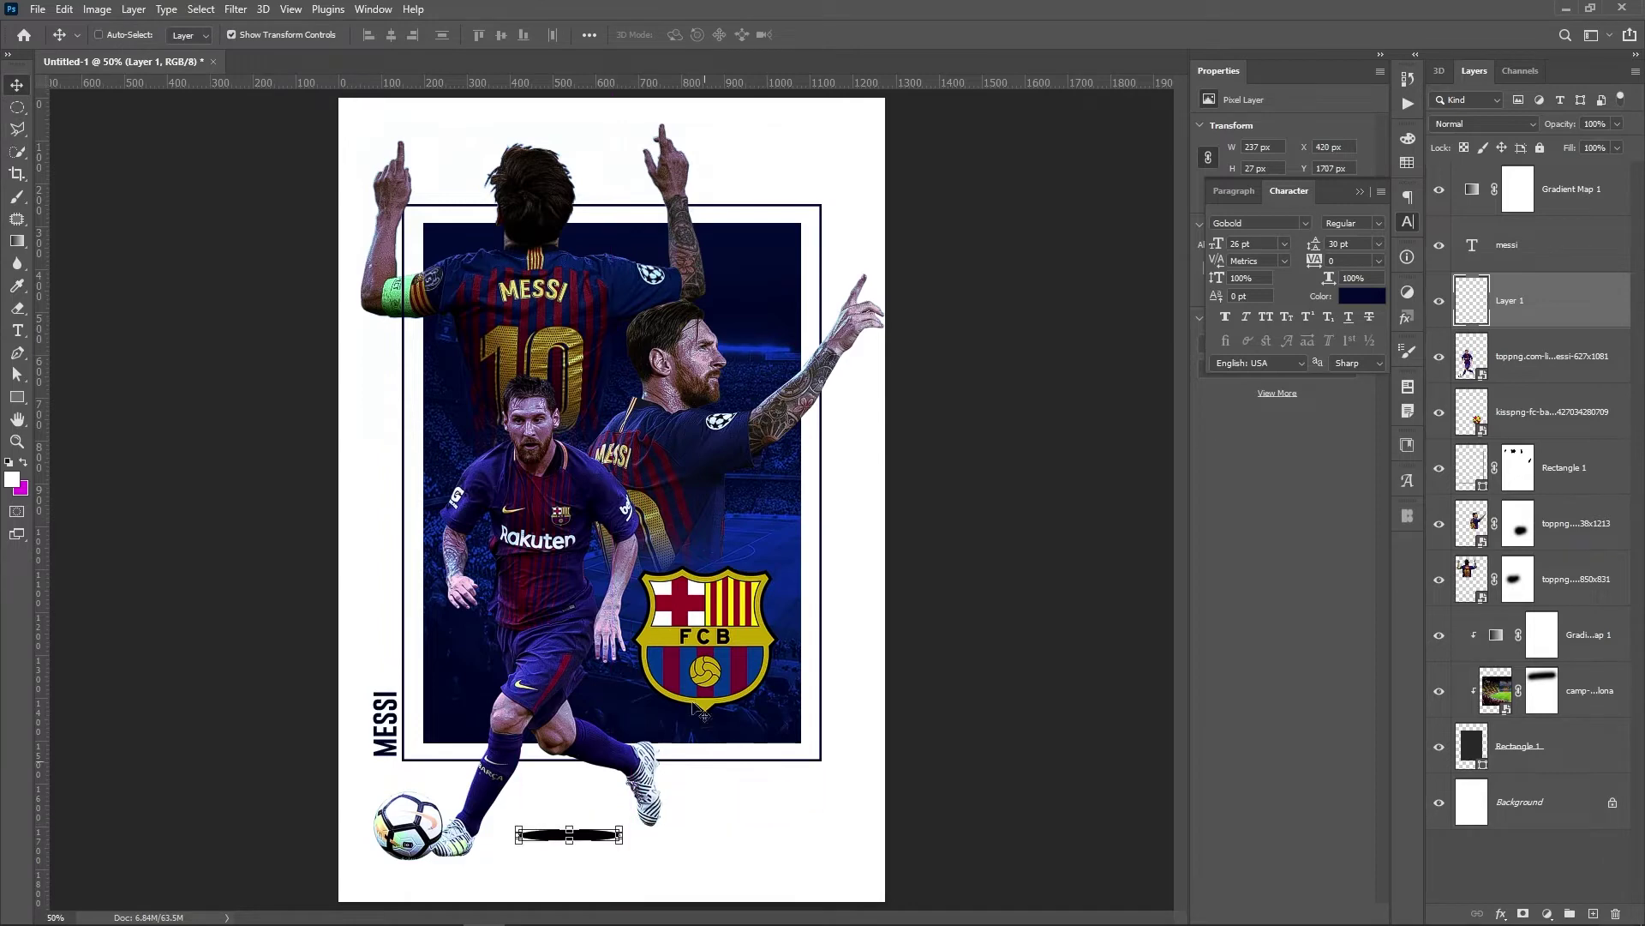
pyautogui.click(236, 9)
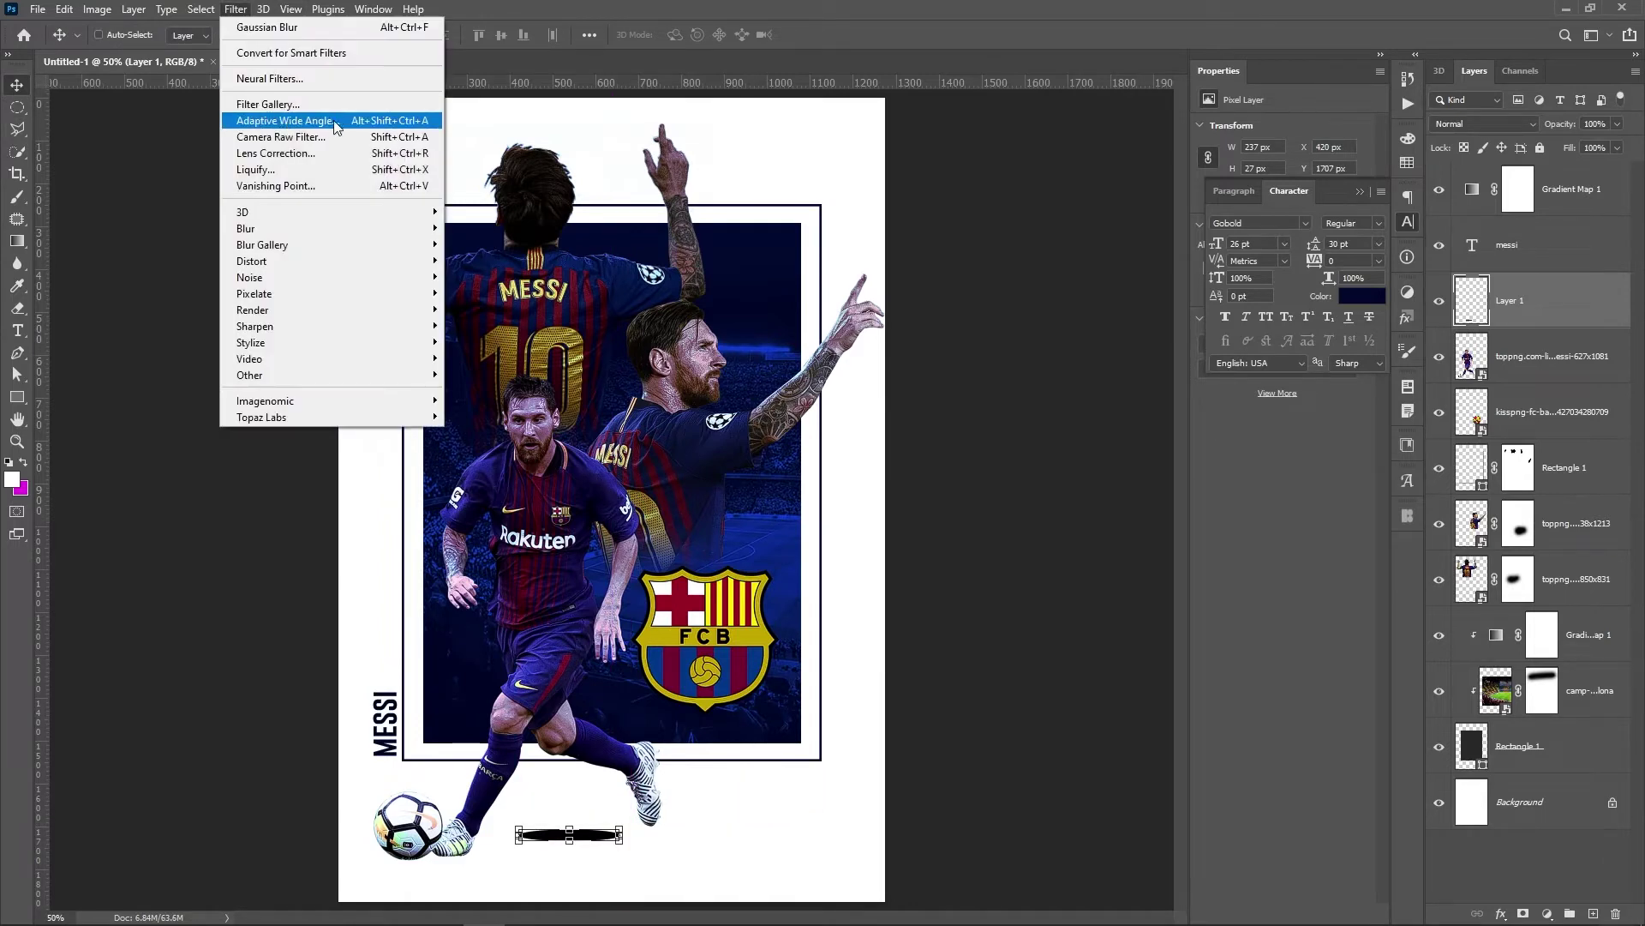
pyautogui.moveTo(394, 228)
pyautogui.click(490, 293)
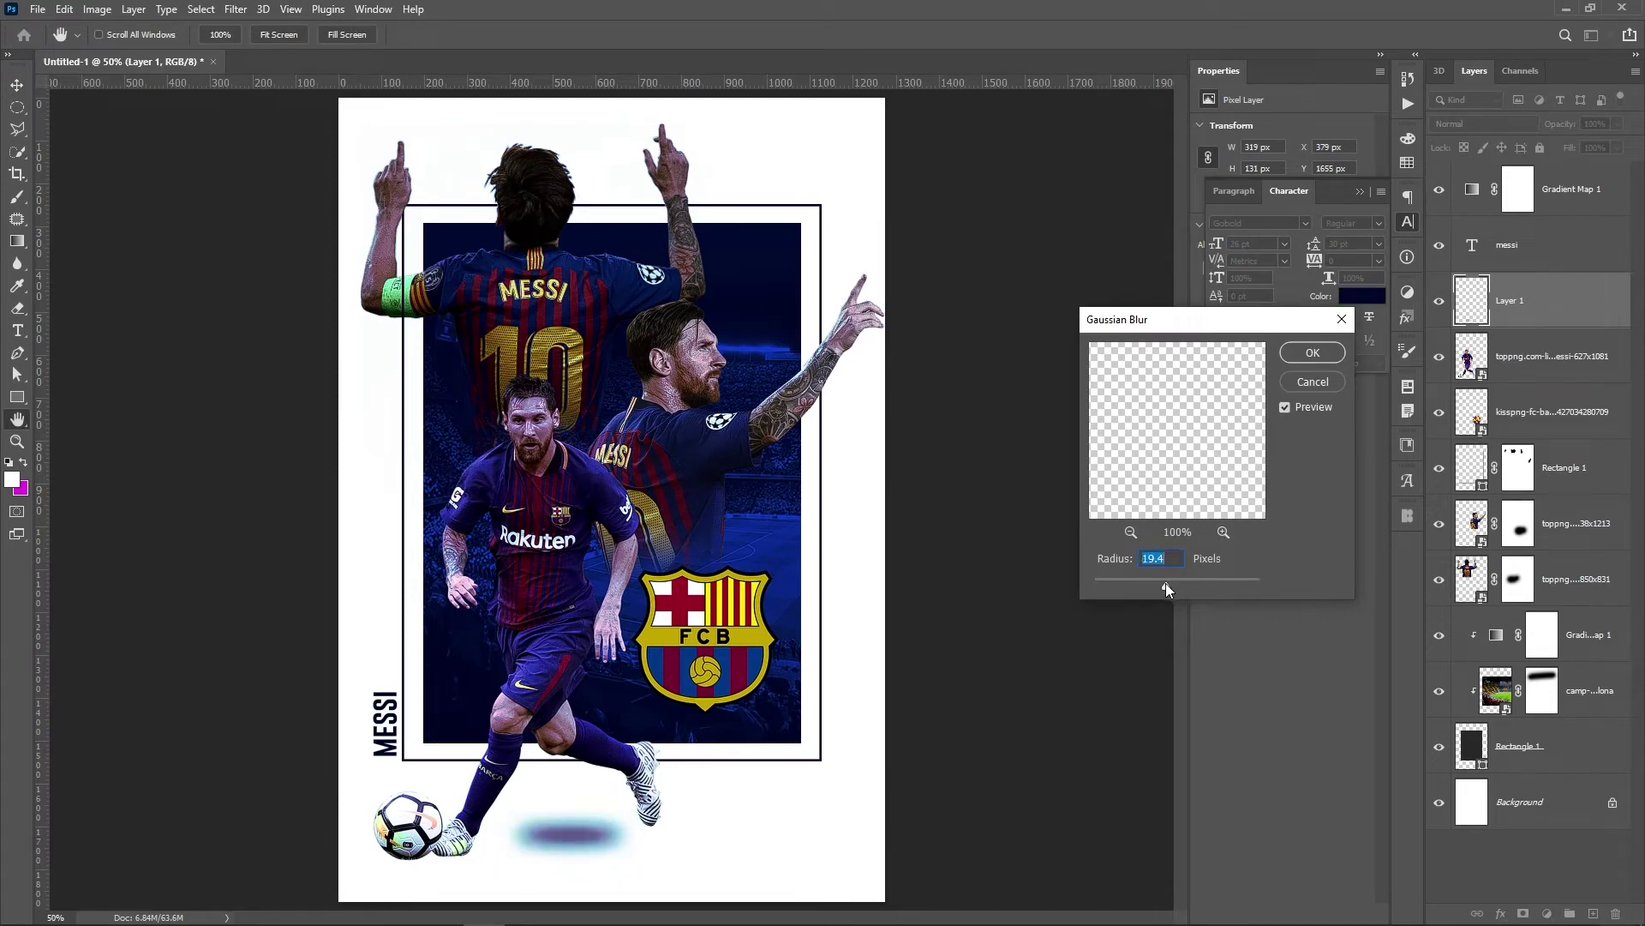
pyautogui.moveTo(1171, 583); pyautogui.dragTo(1172, 583)
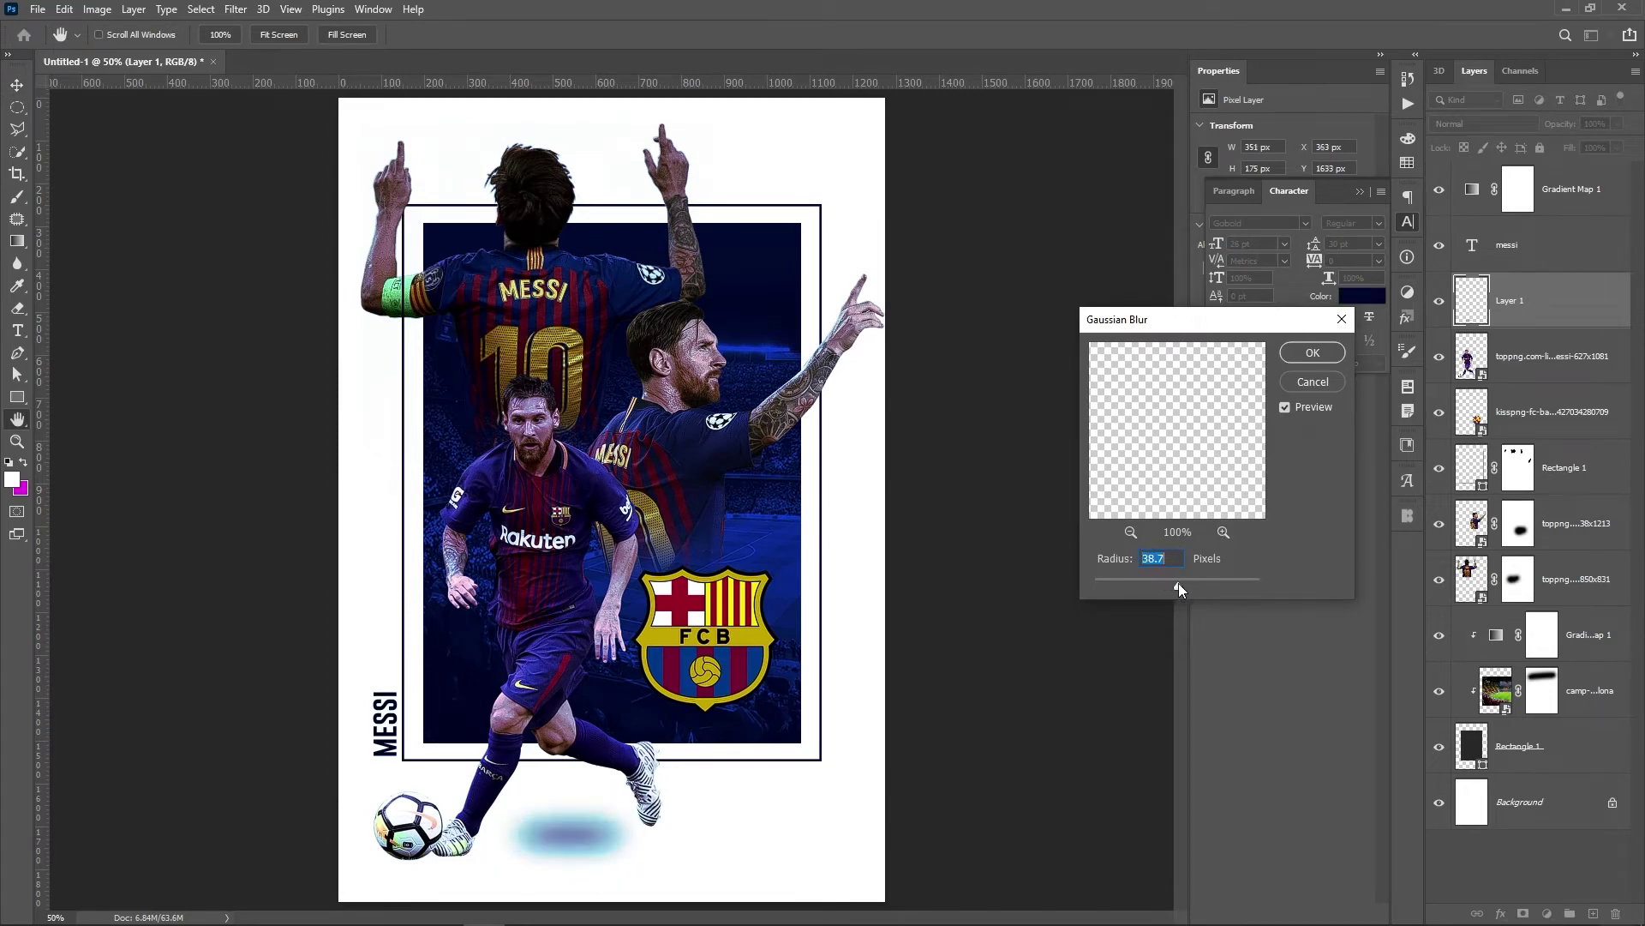
pyautogui.click(1297, 353)
# Move the shadow layer to the top of the stack and fit the shadow beneath the ball at about 374 × 72 px, X 10 px, Y 1743 px.
pyautogui.press('v')
pyautogui.moveTo(1534, 300); pyautogui.dragTo(1570, 163)
pyautogui.moveTo(604, 816); pyautogui.dragTo(568, 854)
pyautogui.hotkey('ctrl', 't')
pyautogui.press('Return')
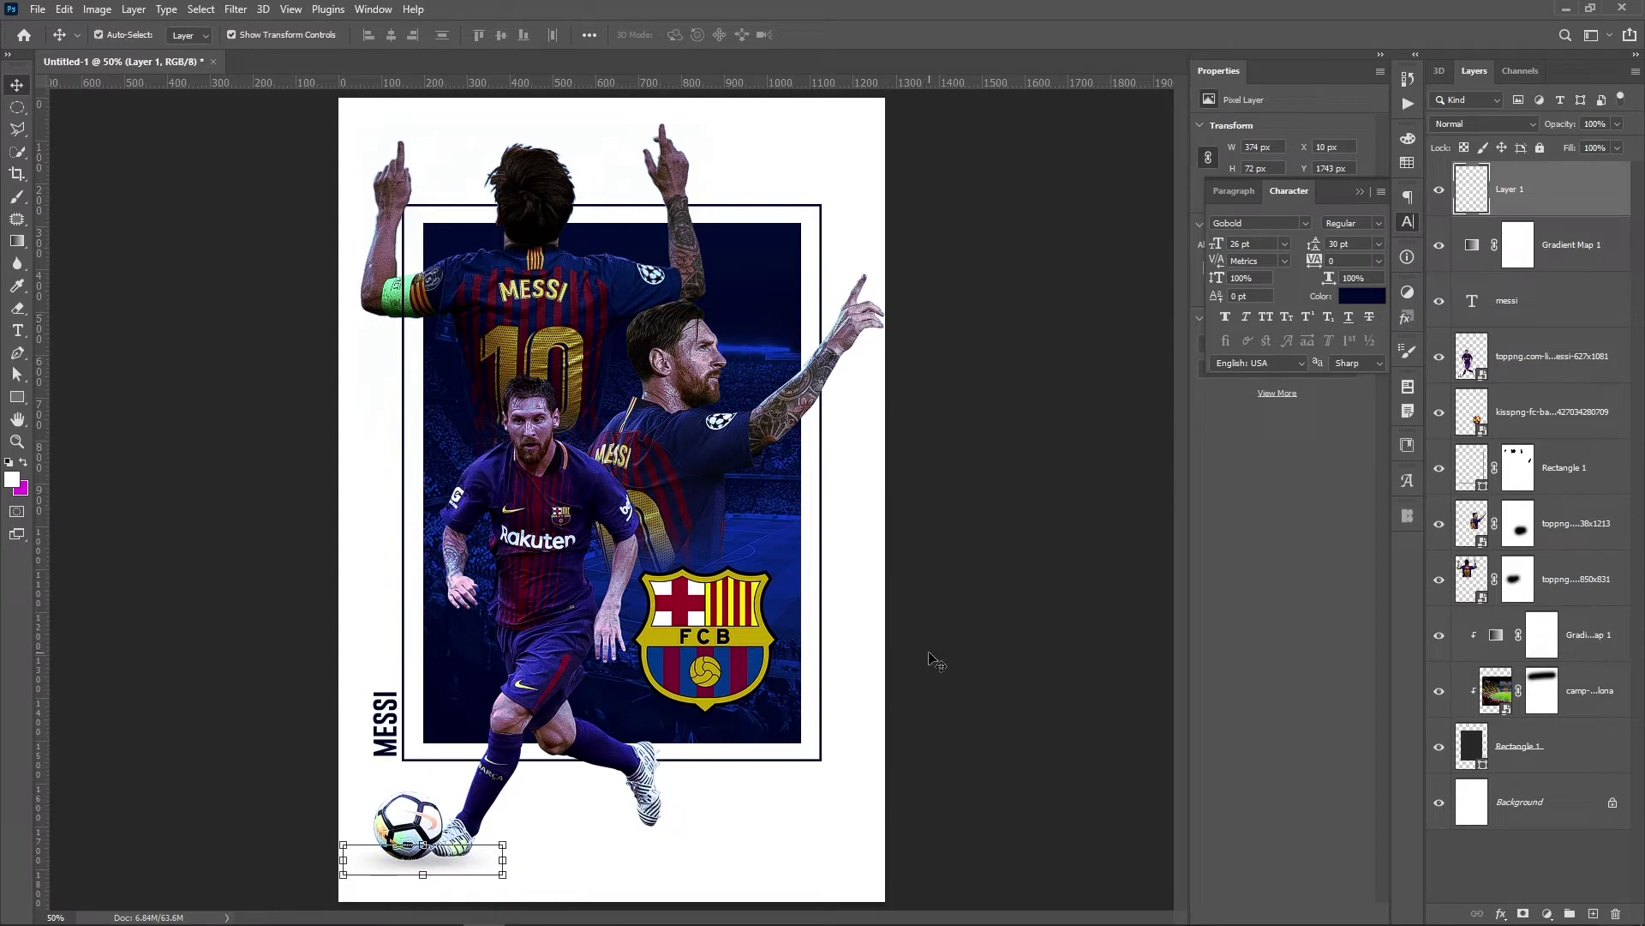
# Duplicate the ball's shadow and place a 234 × 72 px copy beneath the raised back foot at 42% opacity.
pyautogui.hotkey('ctrl', 'j')
pyautogui.moveTo(470, 861); pyautogui.dragTo(660, 846)
pyautogui.press('Return')
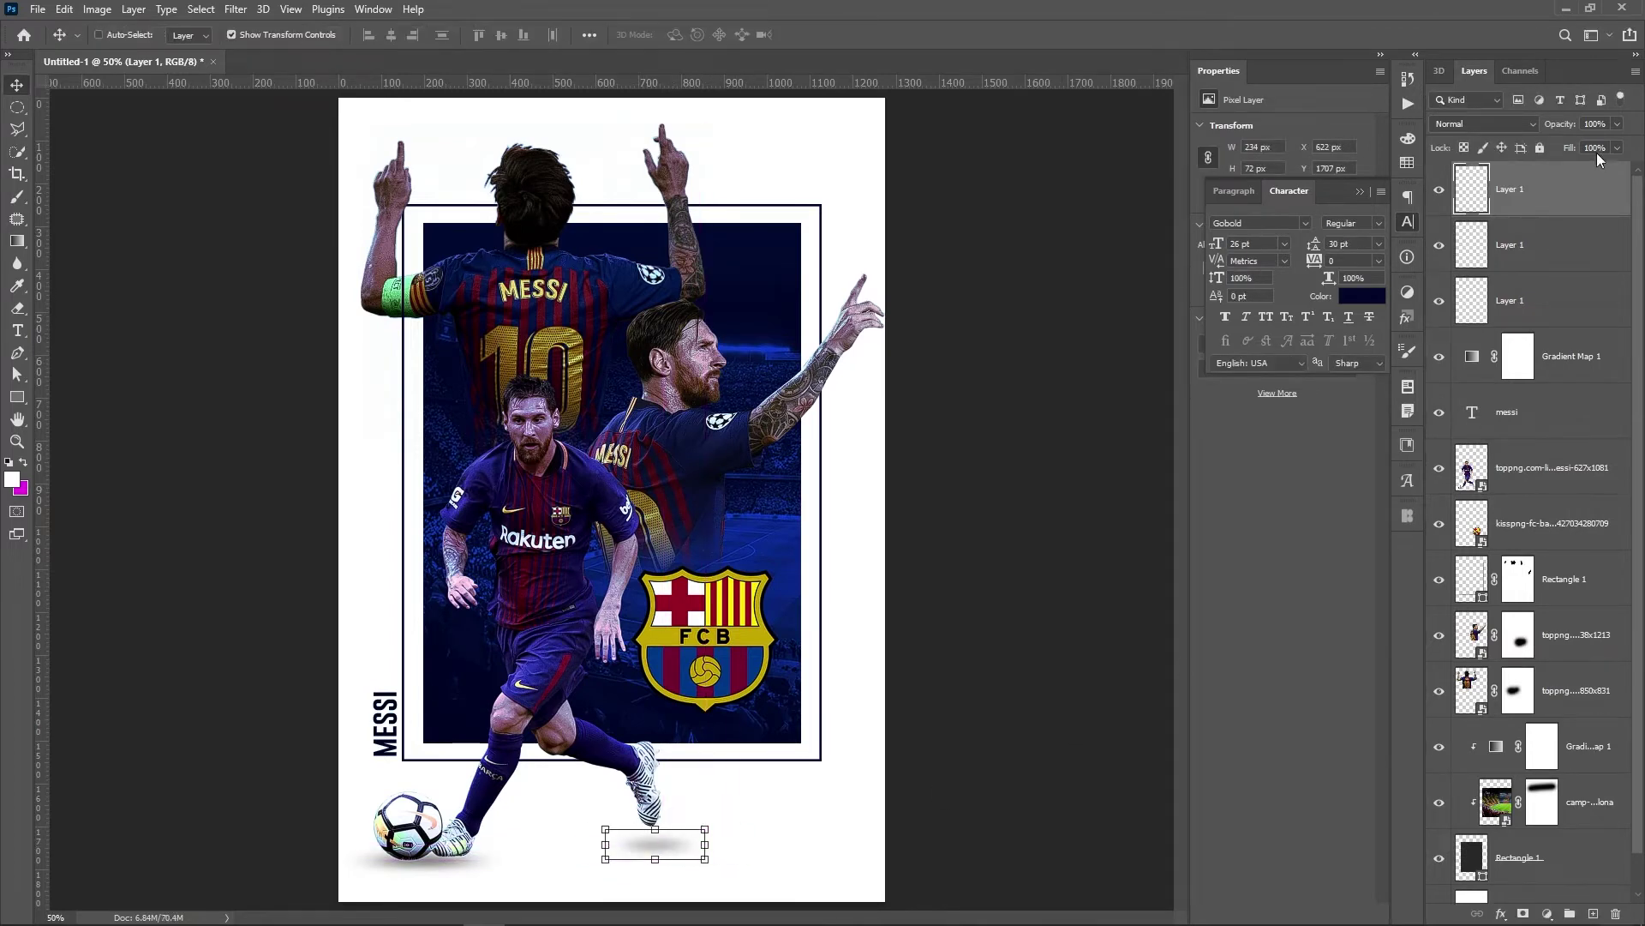
pyautogui.click(1618, 124)
pyautogui.click(785, 853)
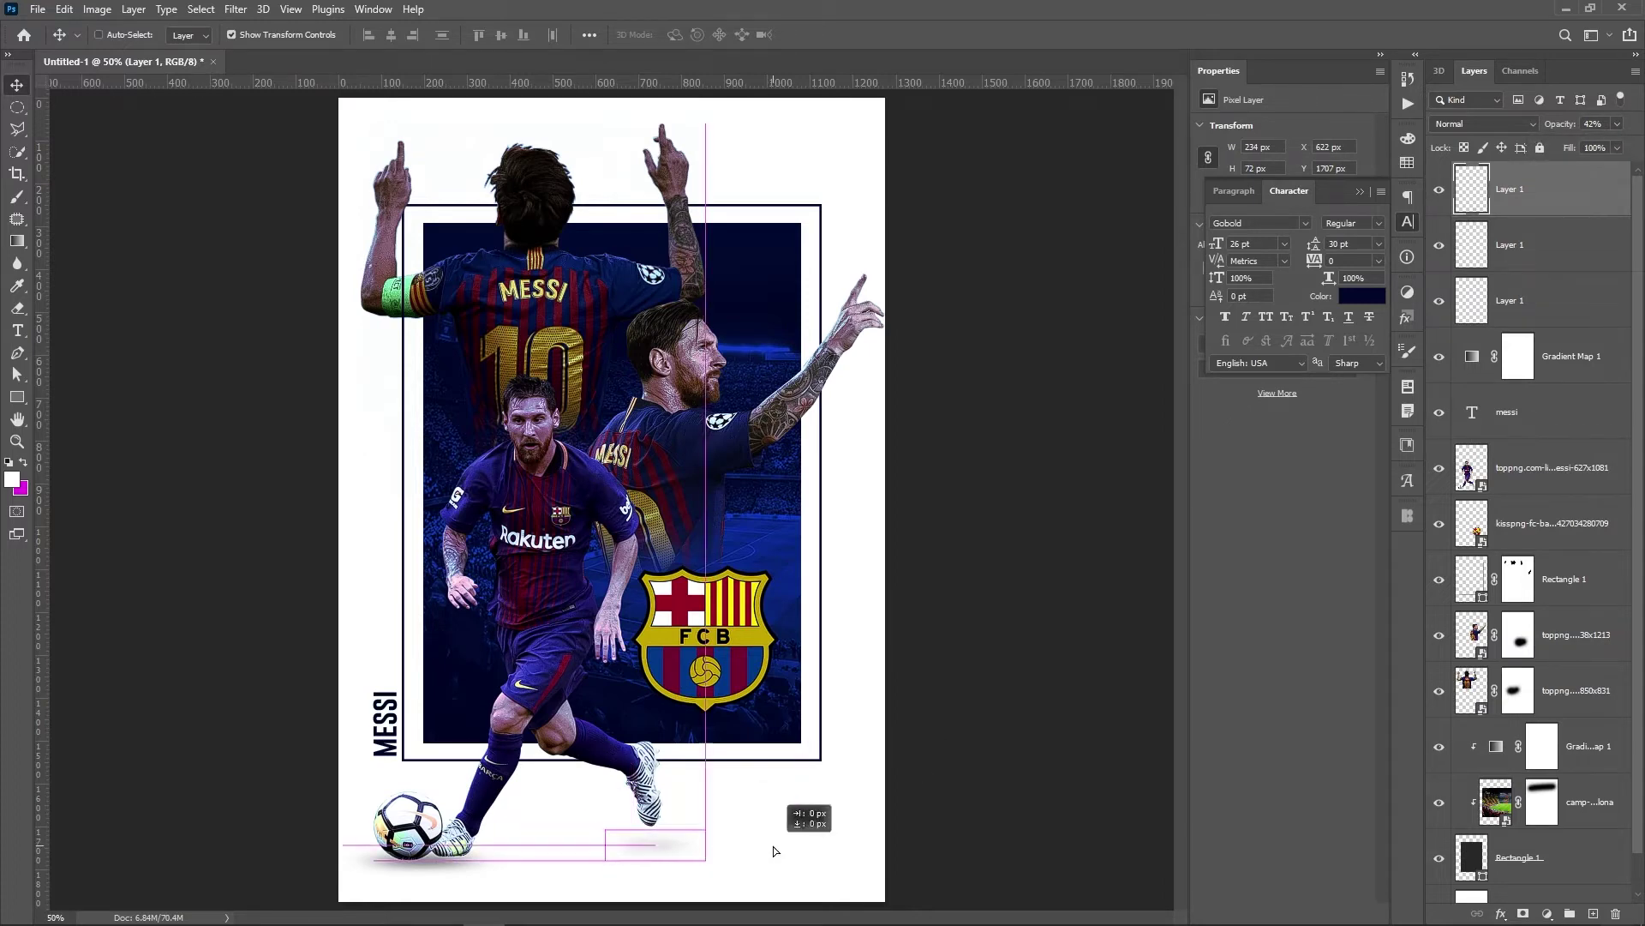
# Select the Background layer, then switch to Adobe Bridge and open the Waves folder inside Footage.
pyautogui.scroll(-1, 1512, 628)
pyautogui.click(1569, 867)
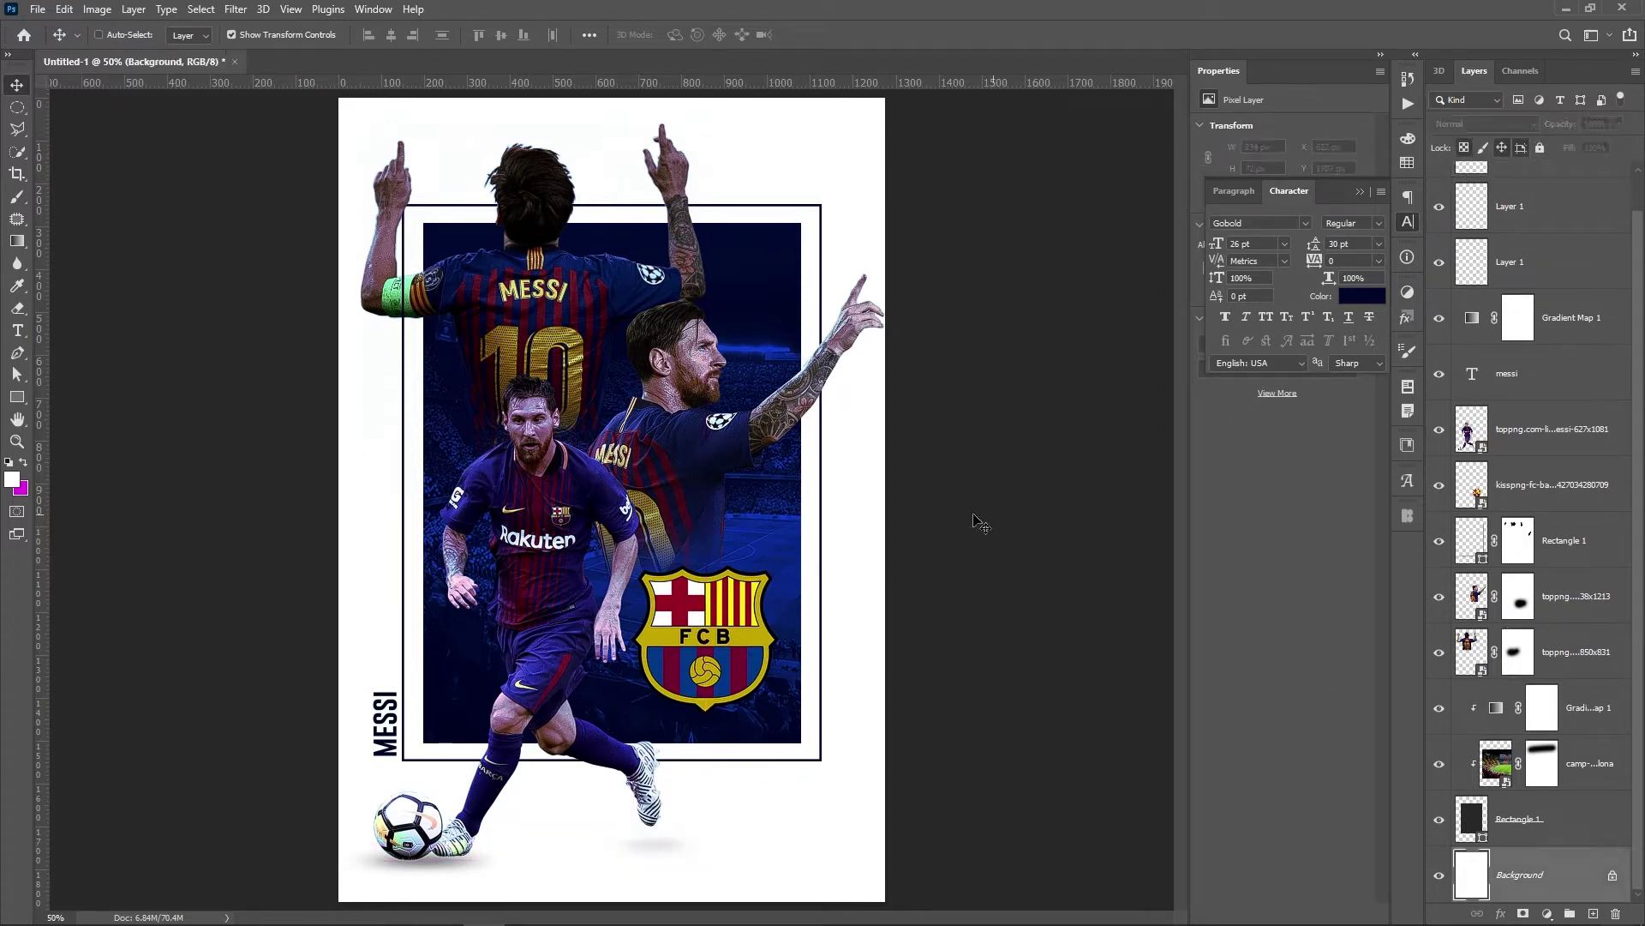
pyautogui.click(568, 907)
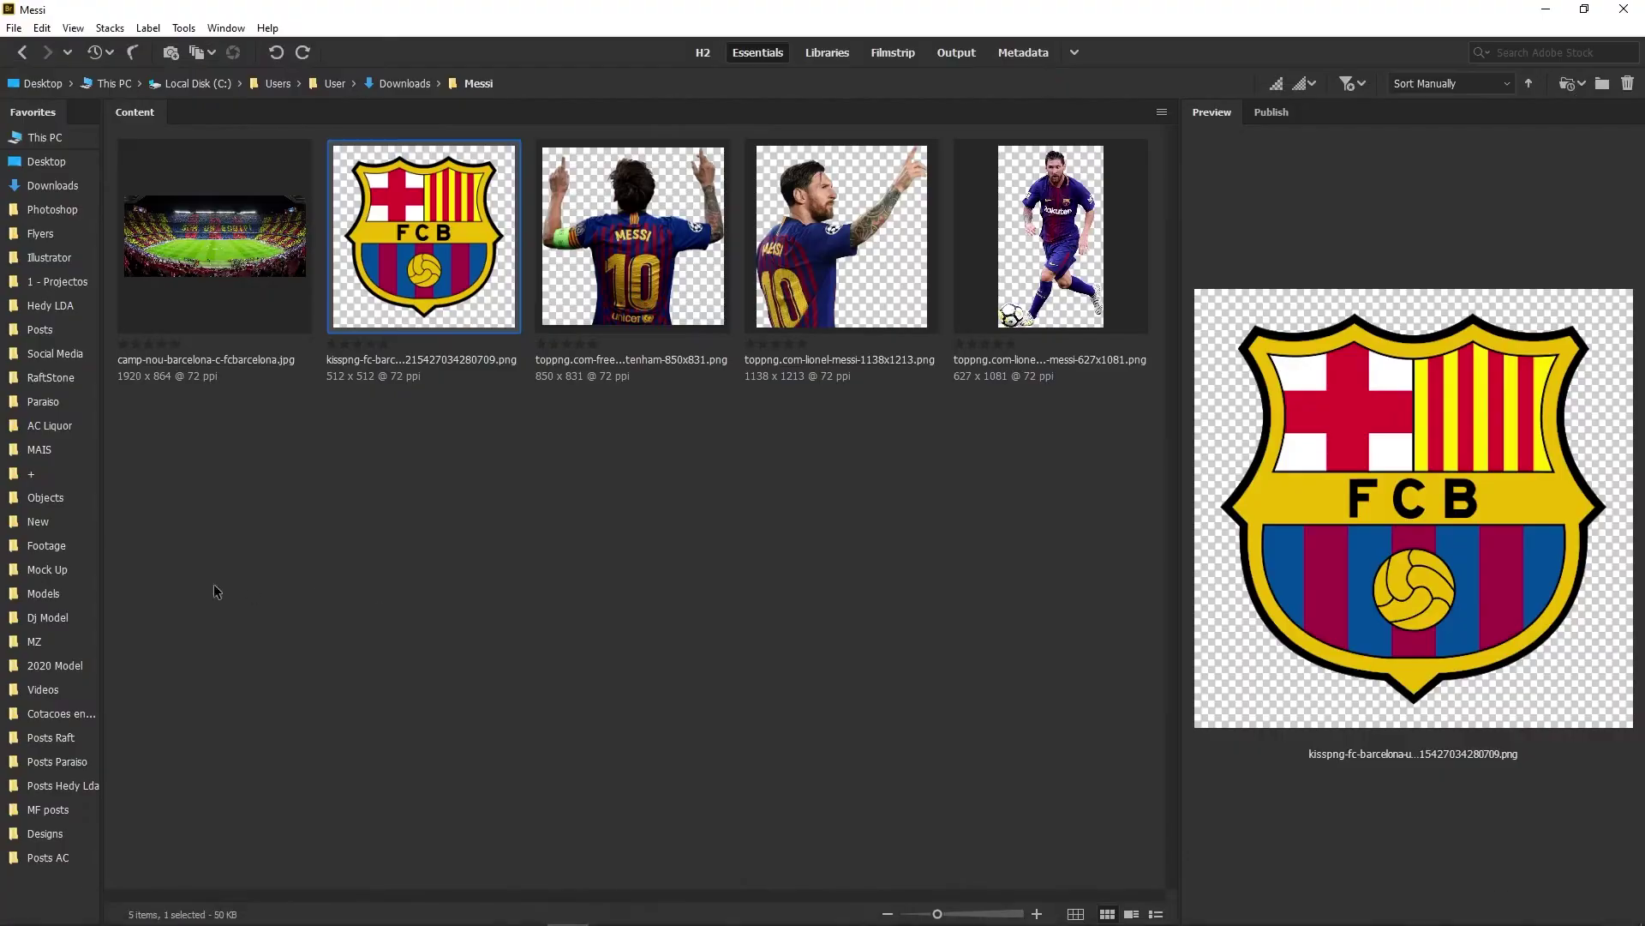
pyautogui.click(64, 549)
pyautogui.click(625, 717)
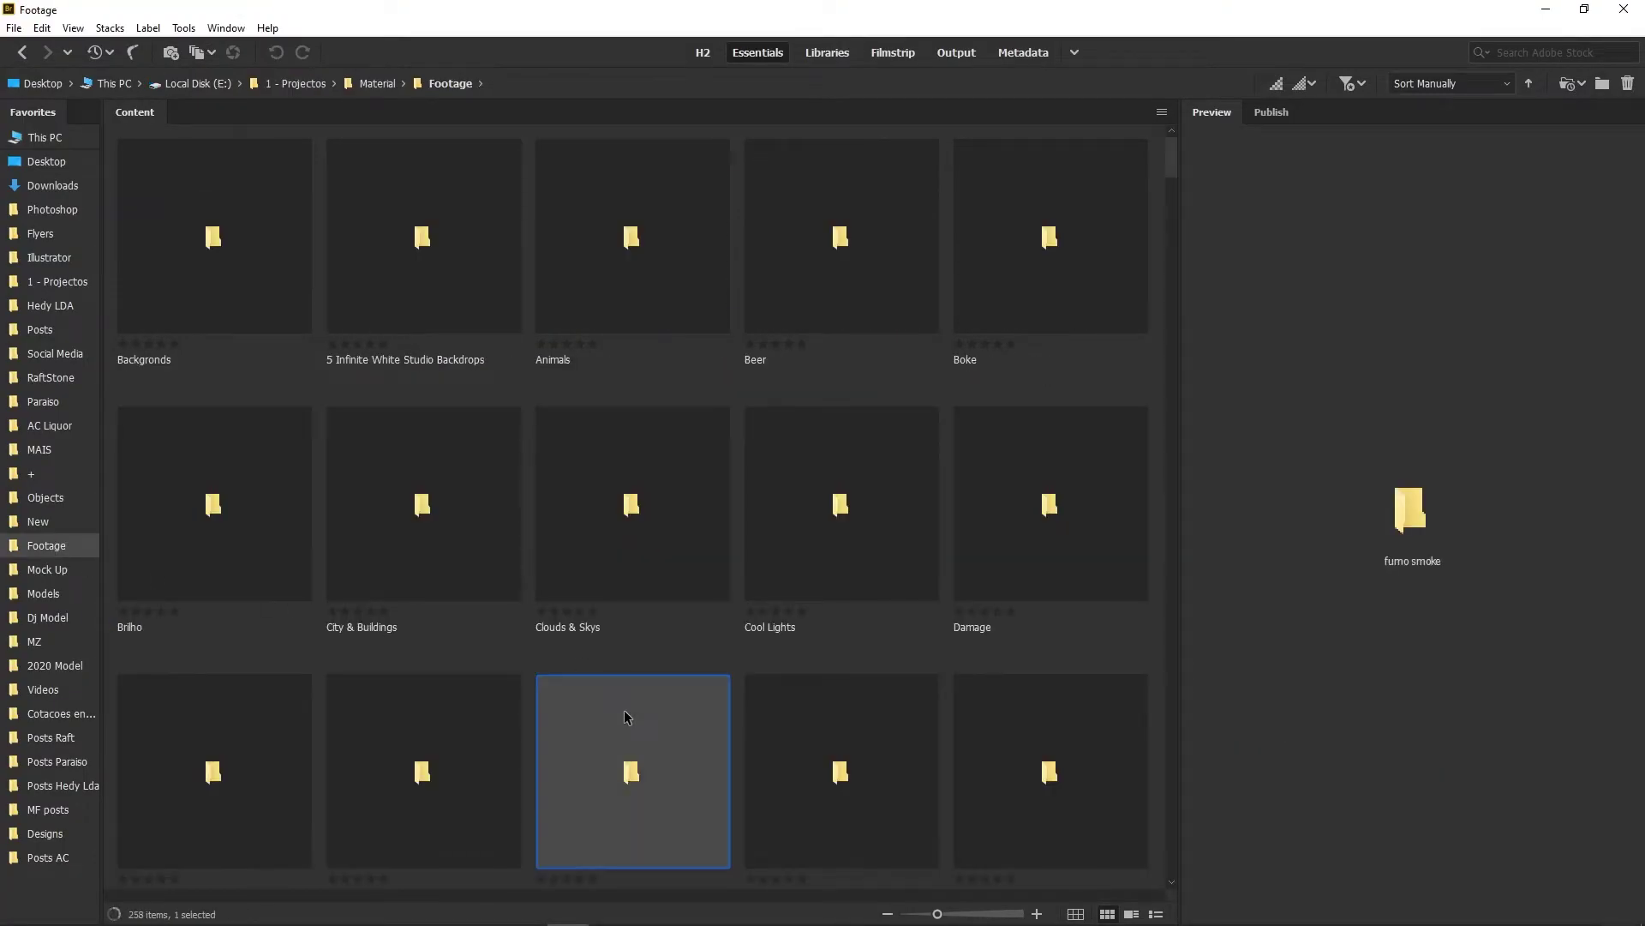
pyautogui.scroll(-7, 628, 720)
pyautogui.click(1049, 461)
pyautogui.doubleClick(1049, 462)
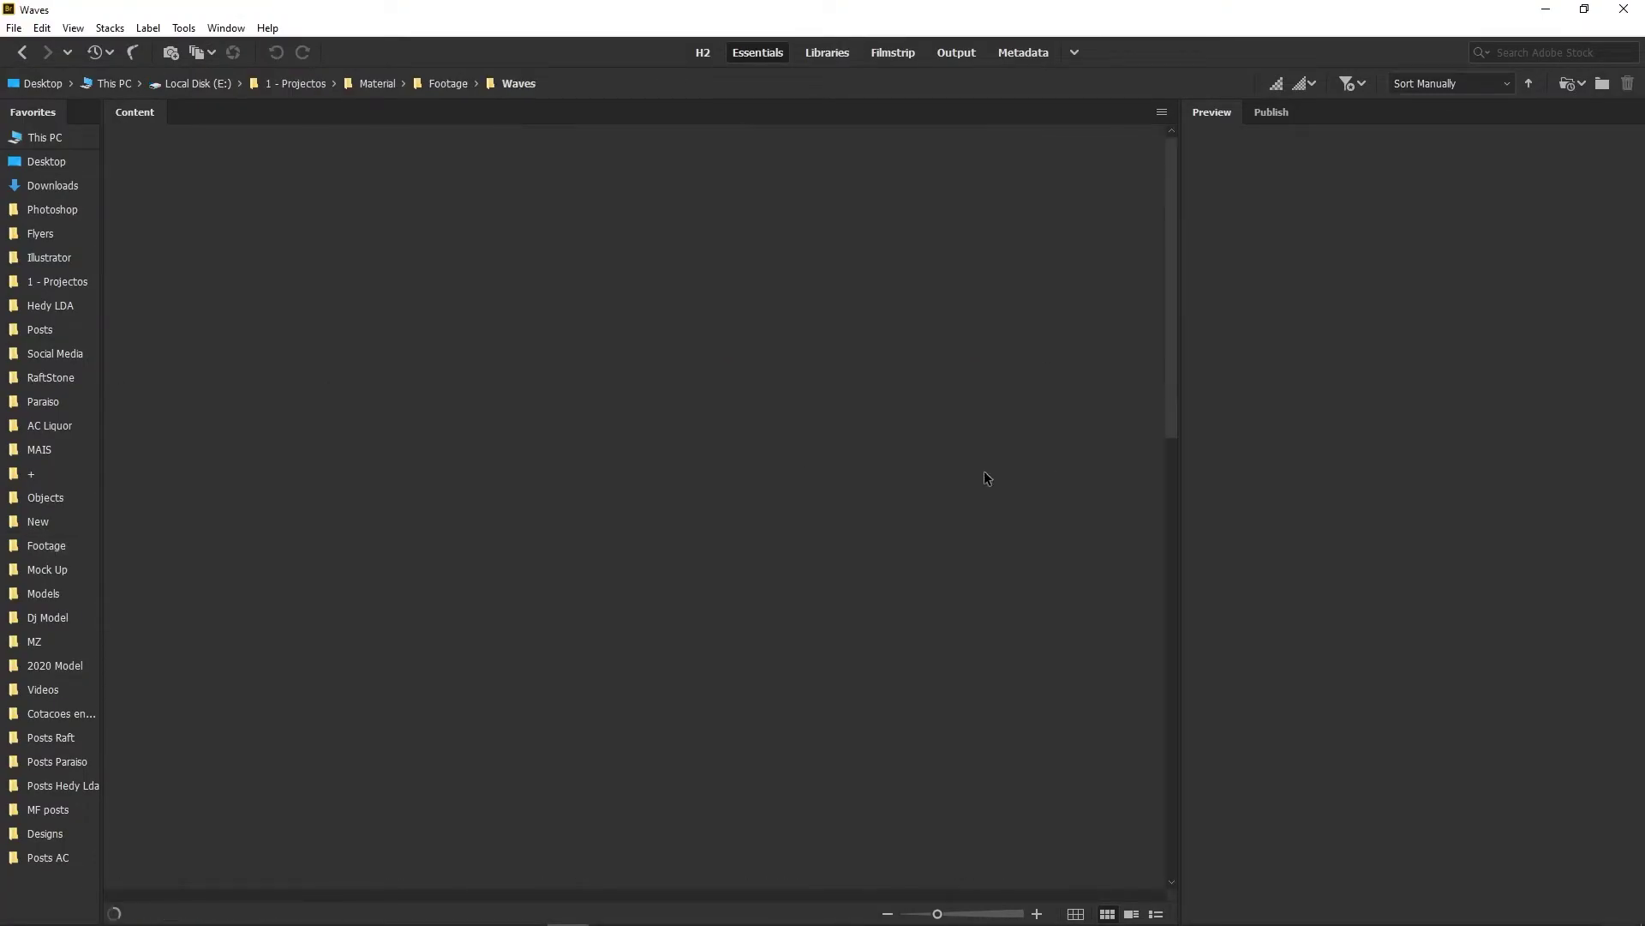
# Place the wave pattern 3.png from the Waves folder into the Photoshop poster directly above the Background layer.
pyautogui.scroll(-6, 654, 526)
pyautogui.scroll(-5, 671, 559)
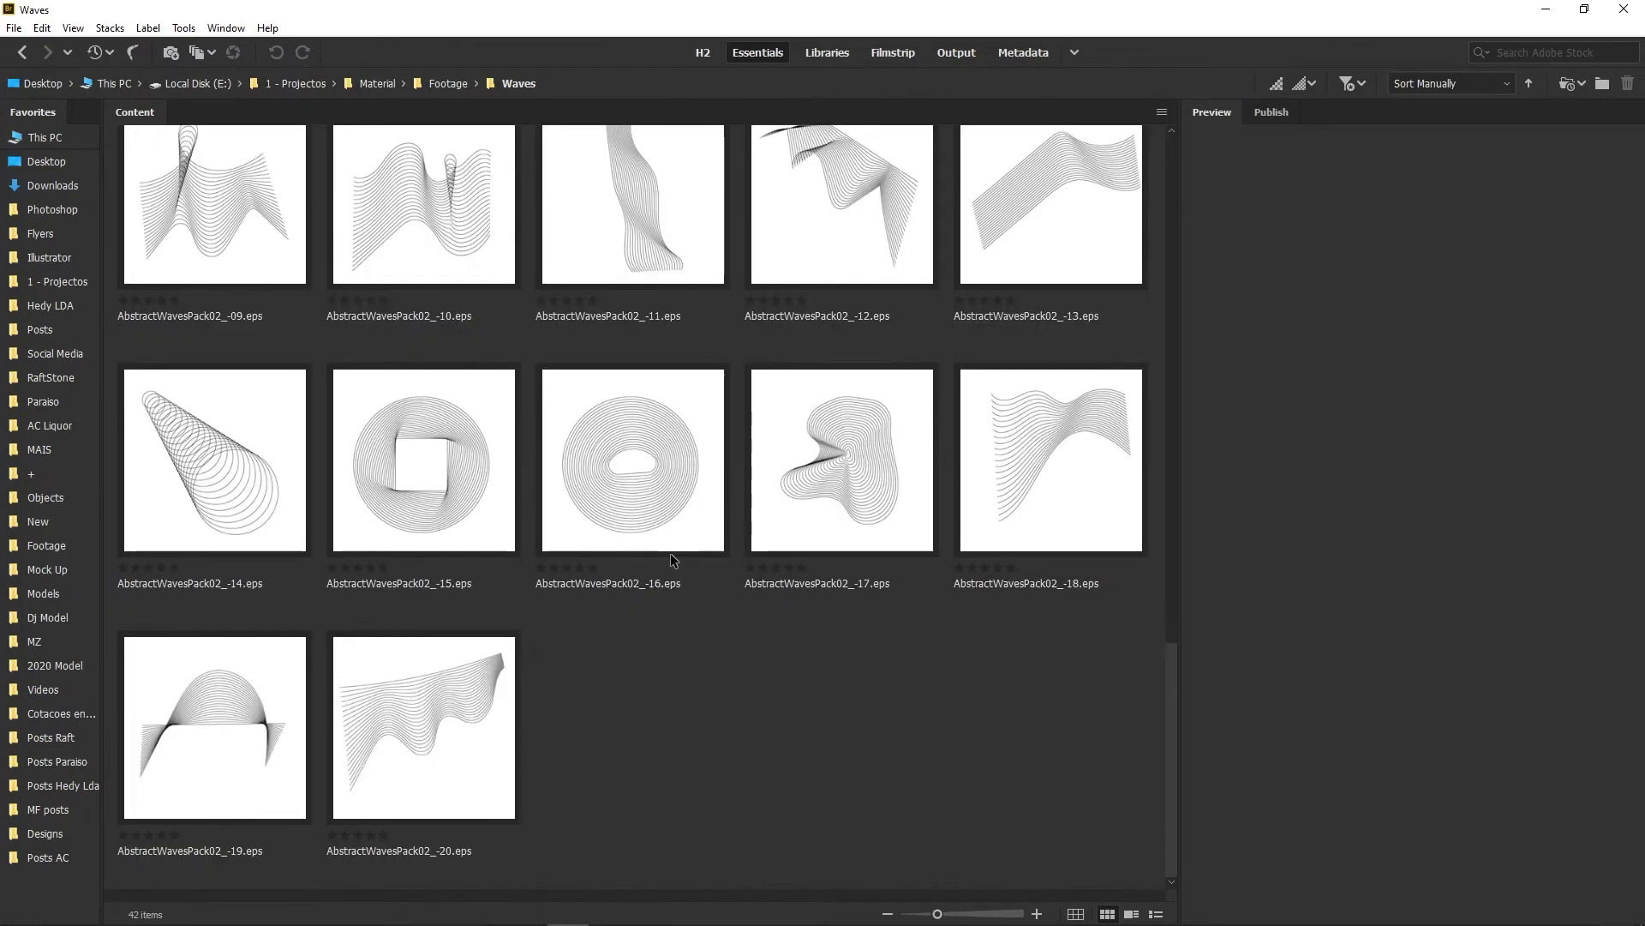
pyautogui.scroll(7, 670, 559)
pyautogui.click(851, 246)
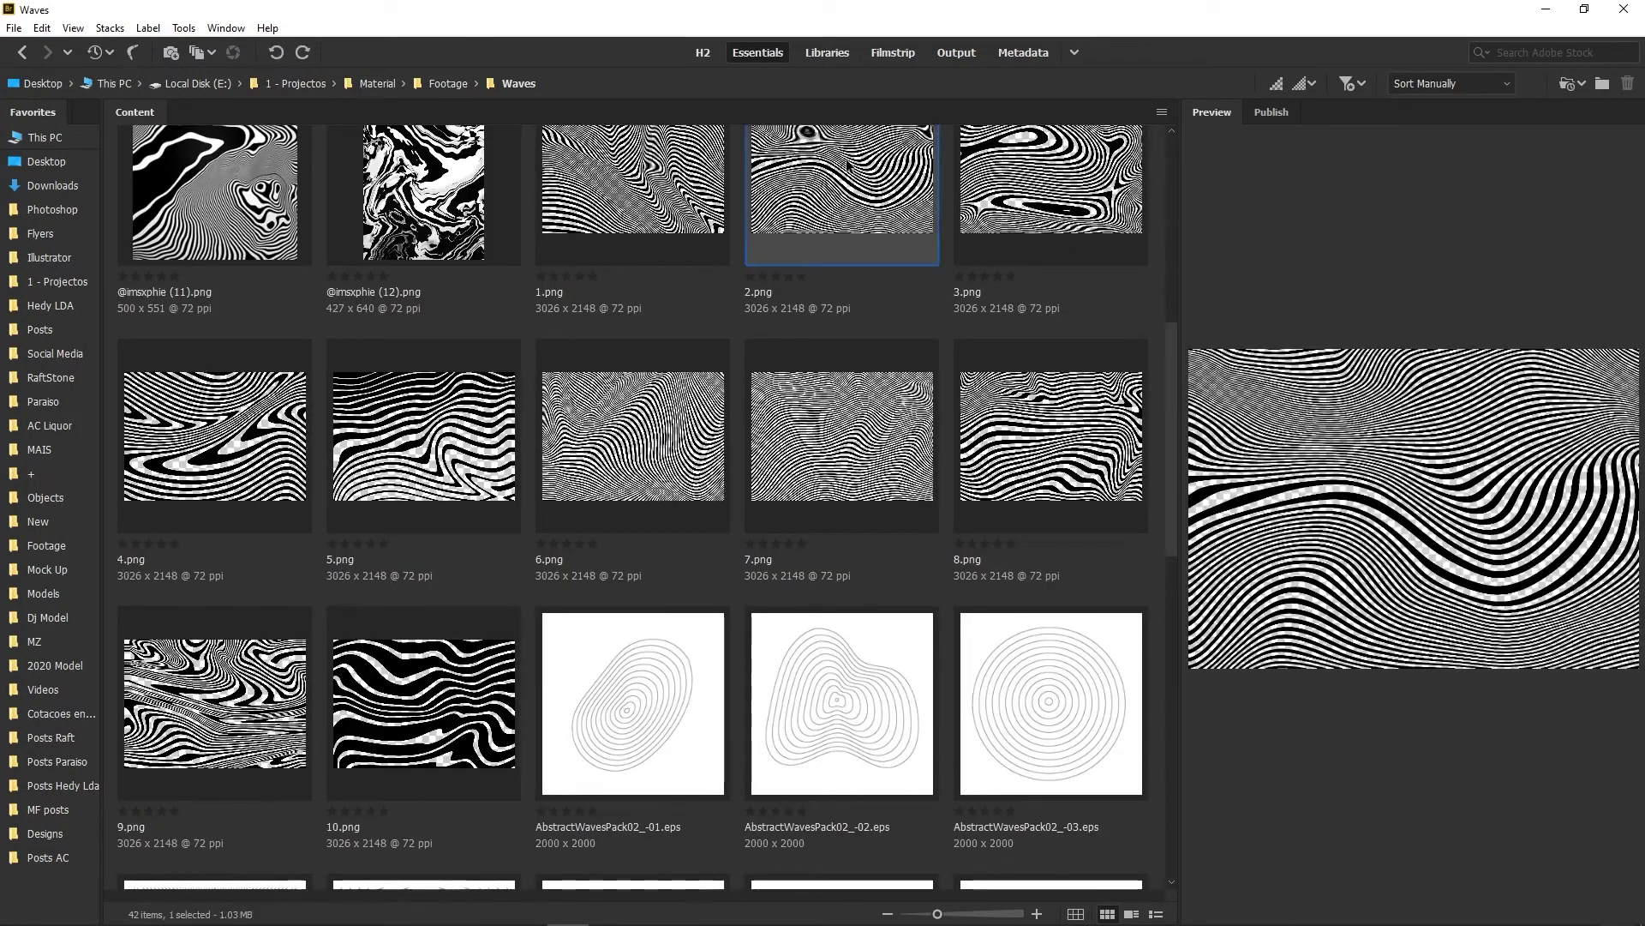
pyautogui.click(1038, 159)
pyautogui.moveTo(1038, 158); pyautogui.dragTo(739, 476)
pyautogui.hotkey('alt', 'Tab')
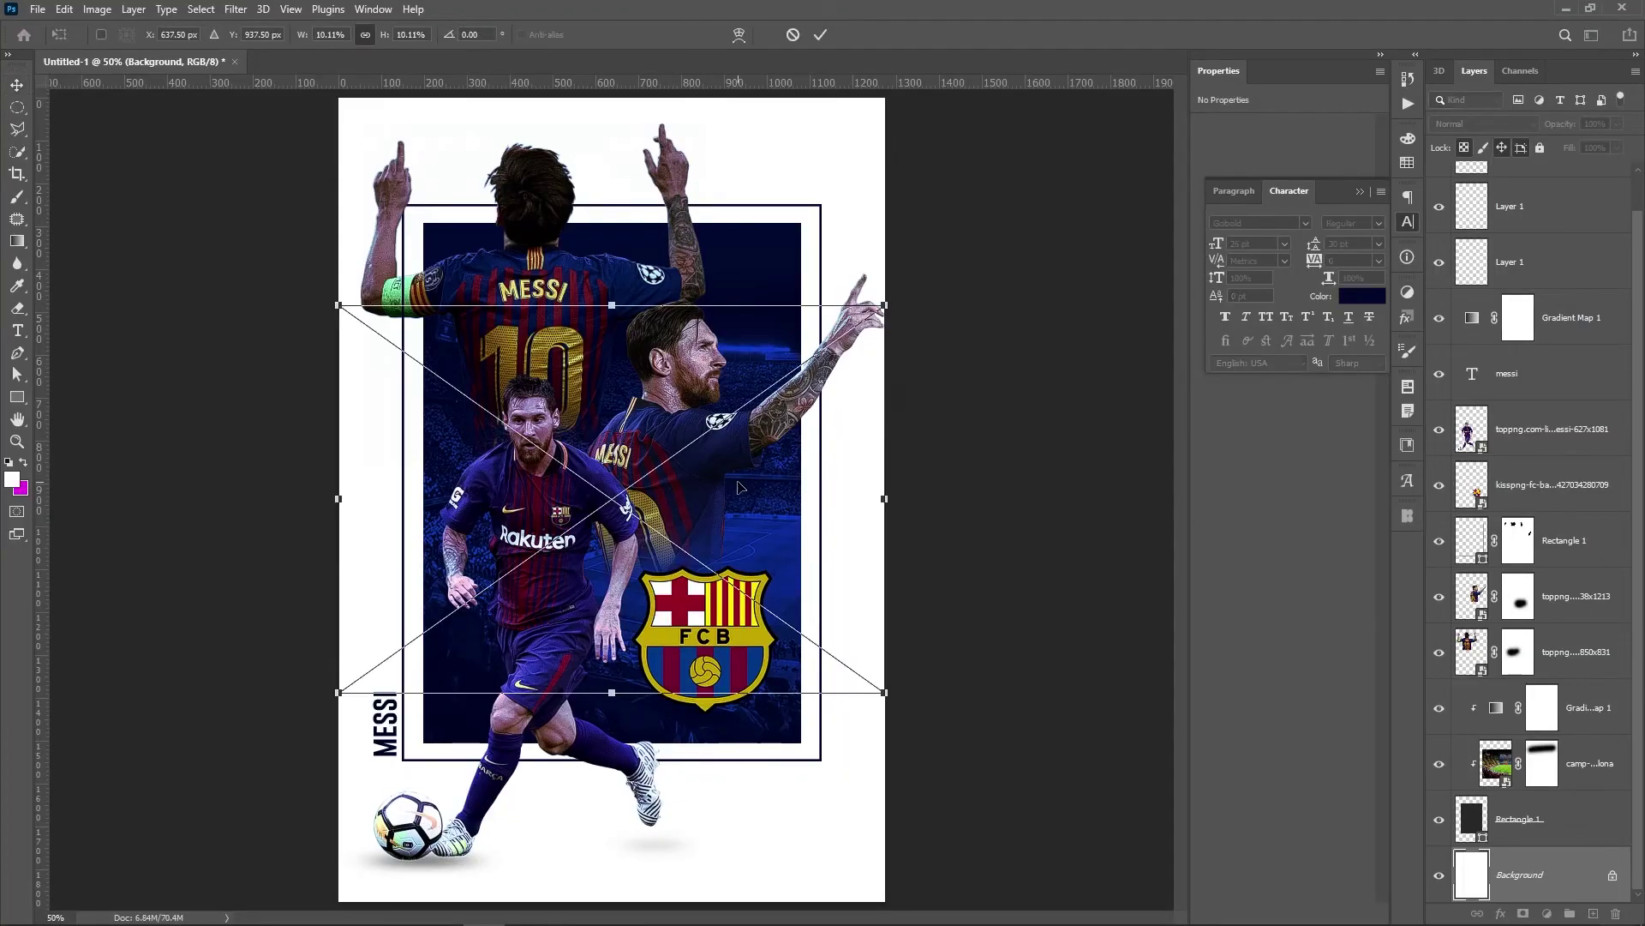
# Scale the wave pattern to 22.34% so it covers the canvas and lower its layer opacity to 4%.
pyautogui.moveTo(885, 307); pyautogui.dragTo(1175, 102)
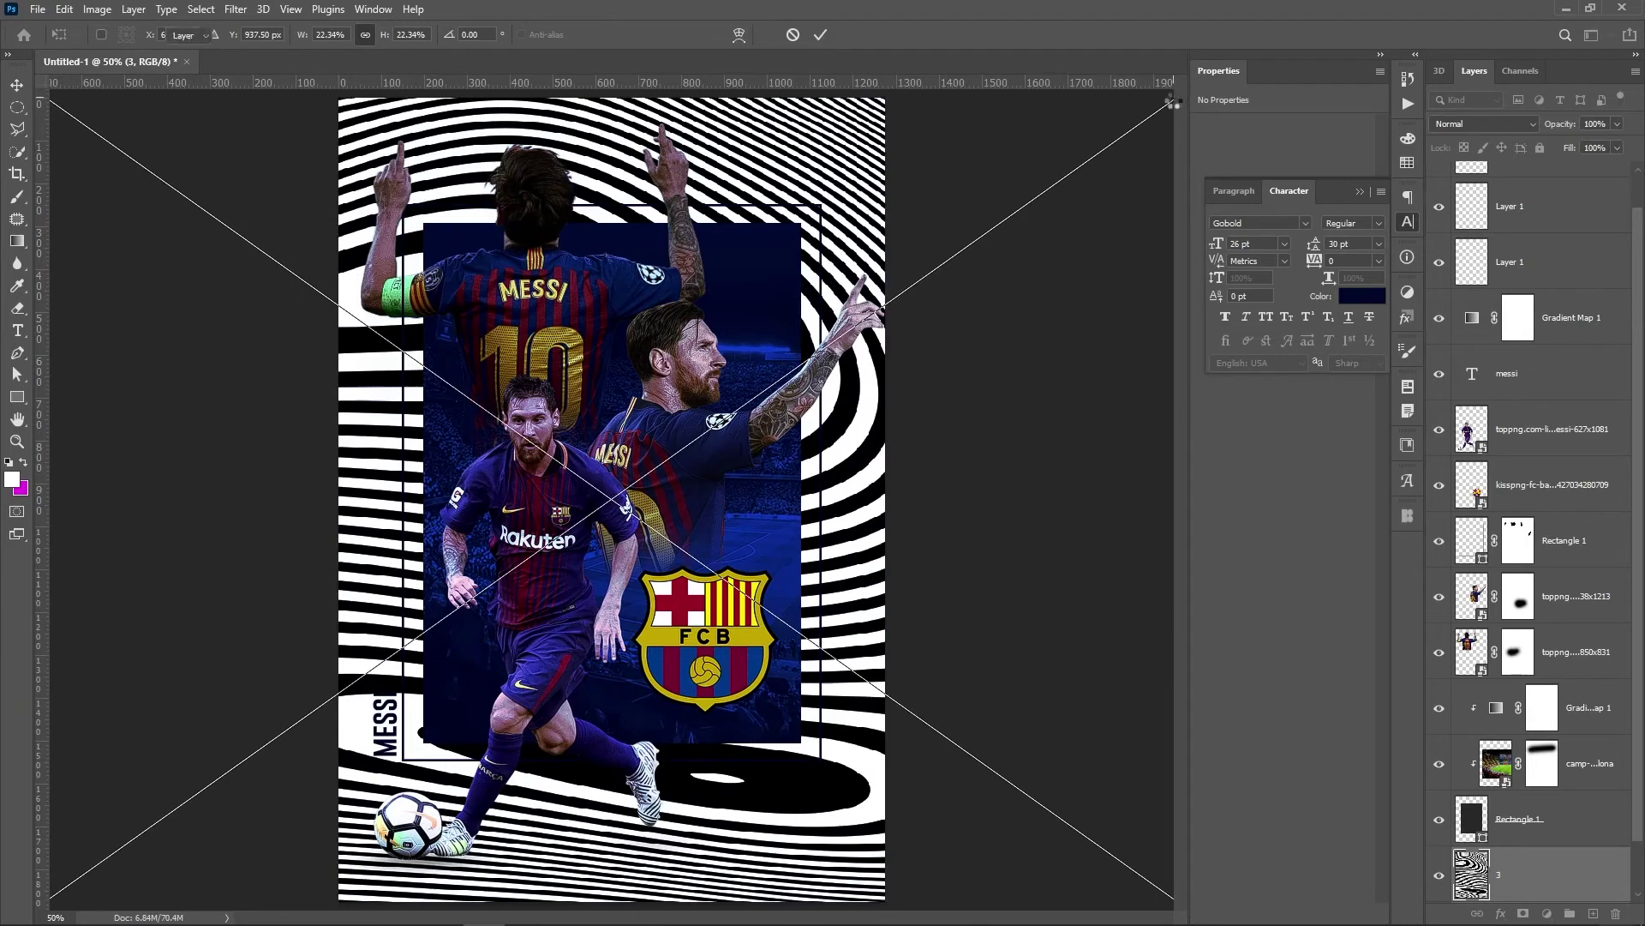
pyautogui.click(1618, 124)
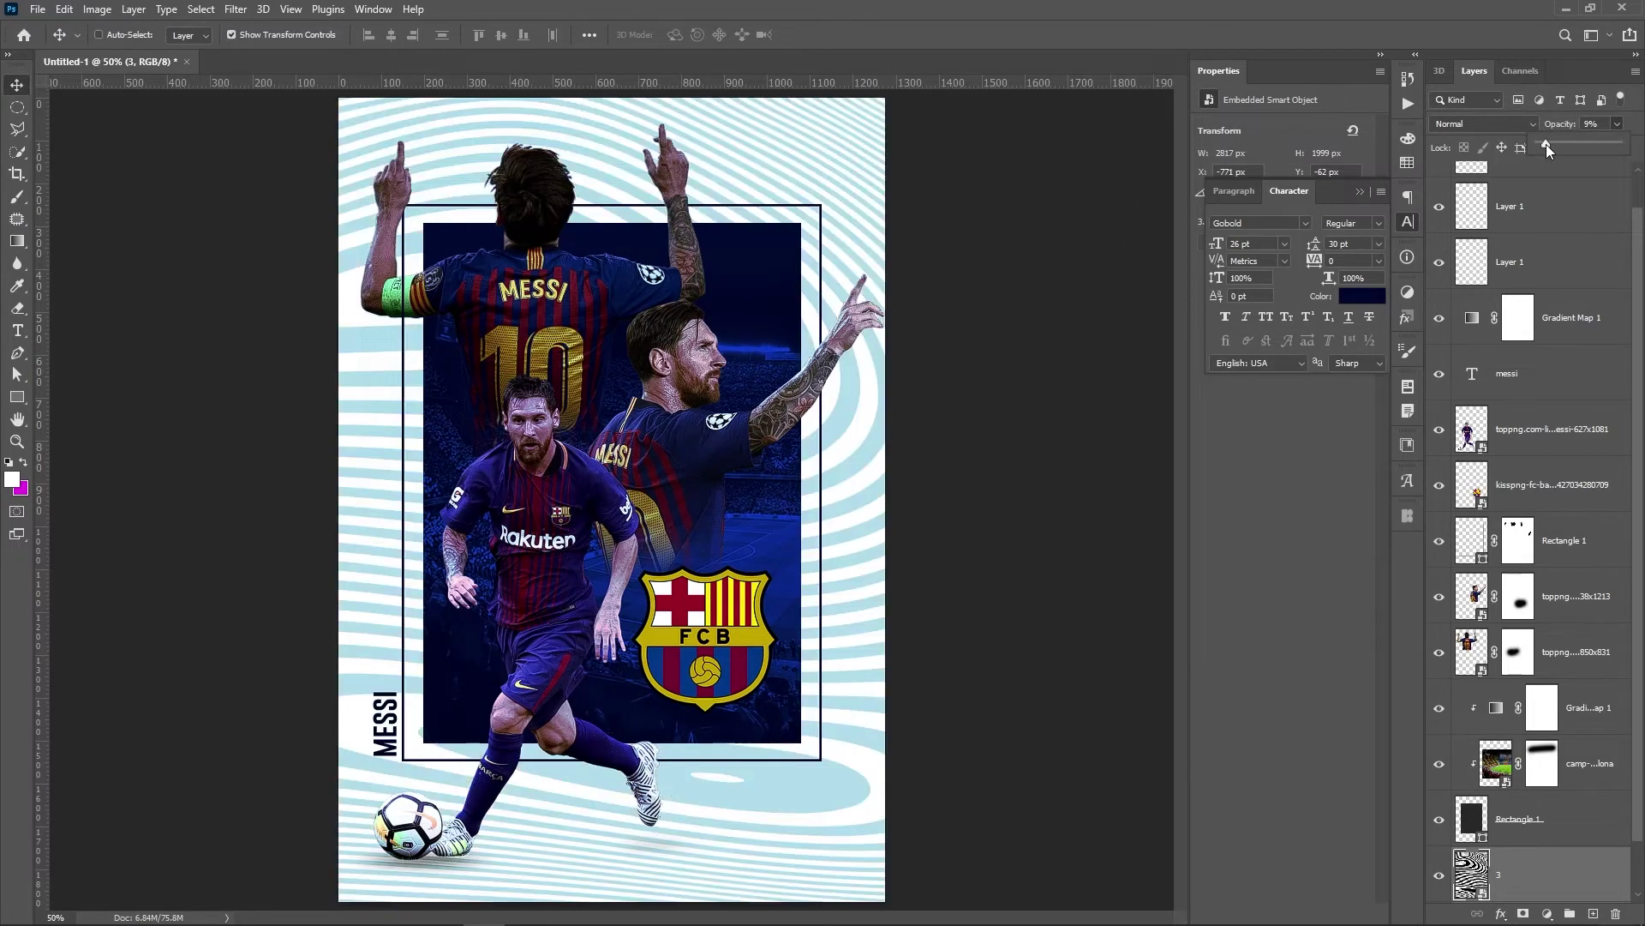
pyautogui.moveTo(1546, 144); pyautogui.dragTo(1542, 144)
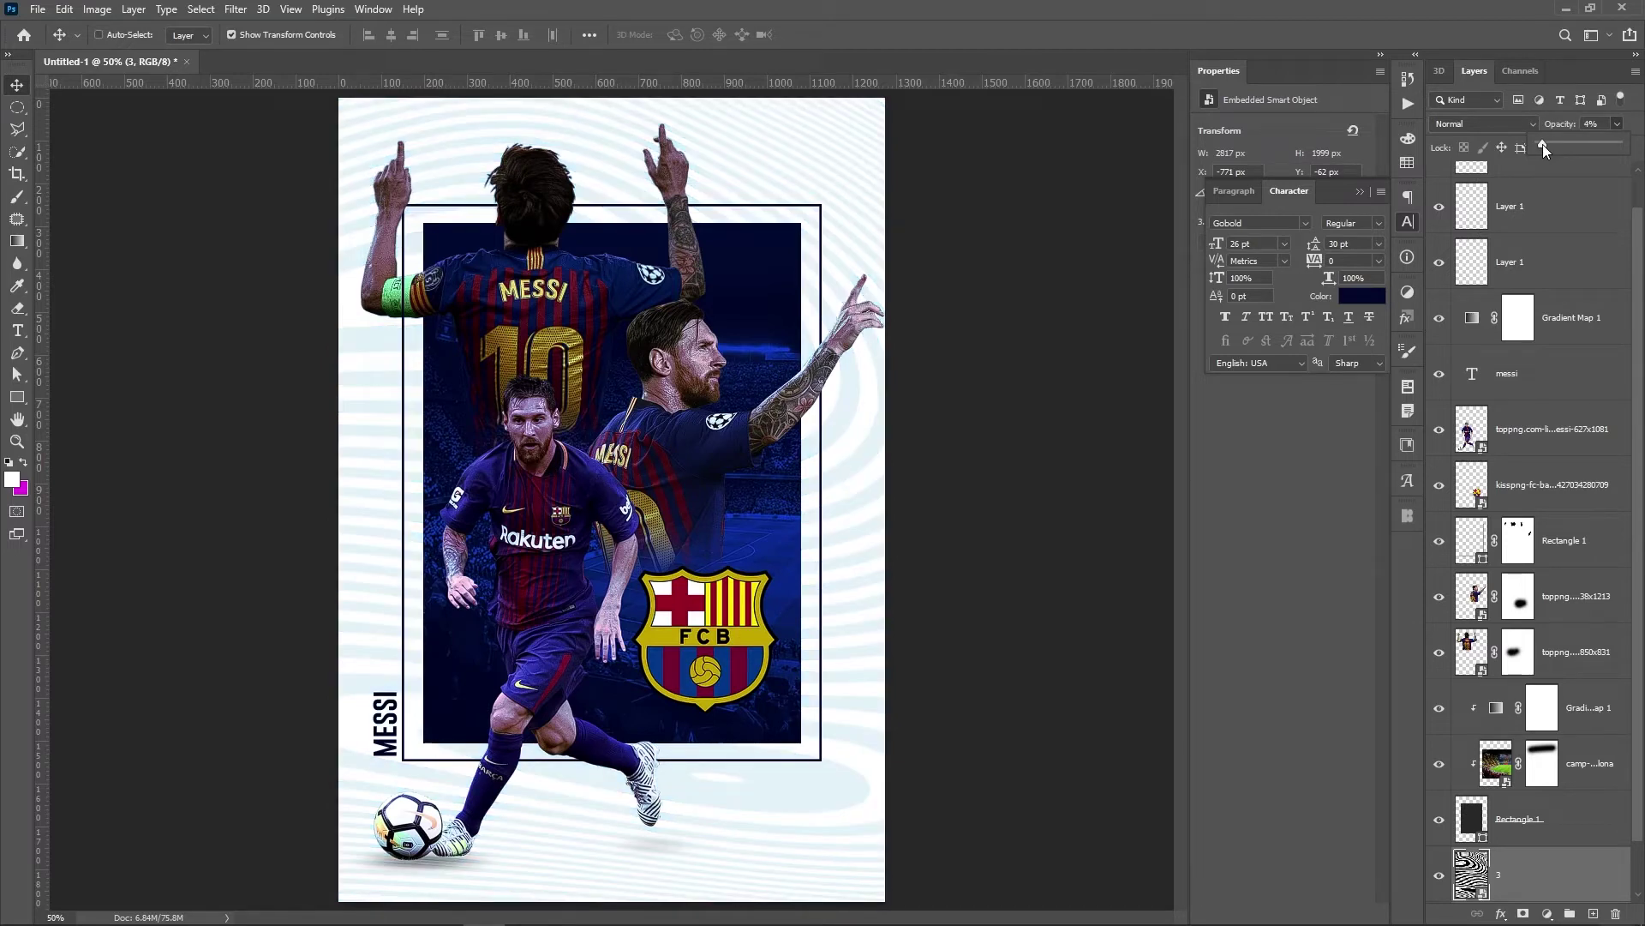
# Create a new layer above the ball's shadow layers and set the foreground colour to the dark navy sampled from the stadium background.
pyautogui.click(1553, 202)
pyautogui.scroll(1, 1553, 266)
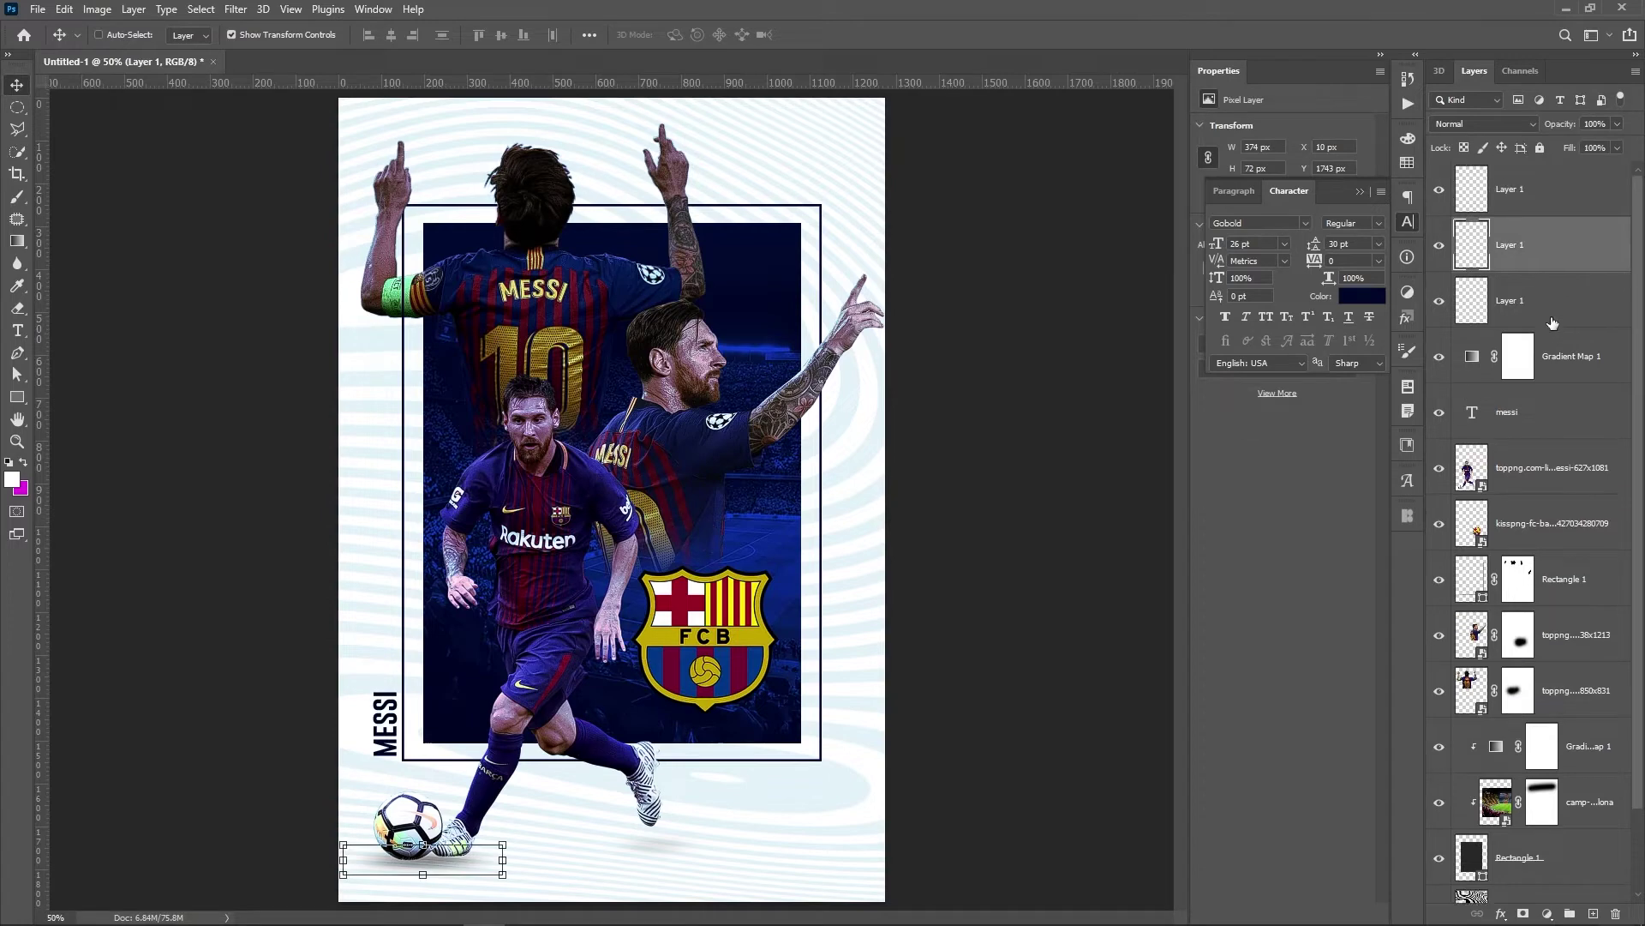
pyautogui.click(1593, 914)
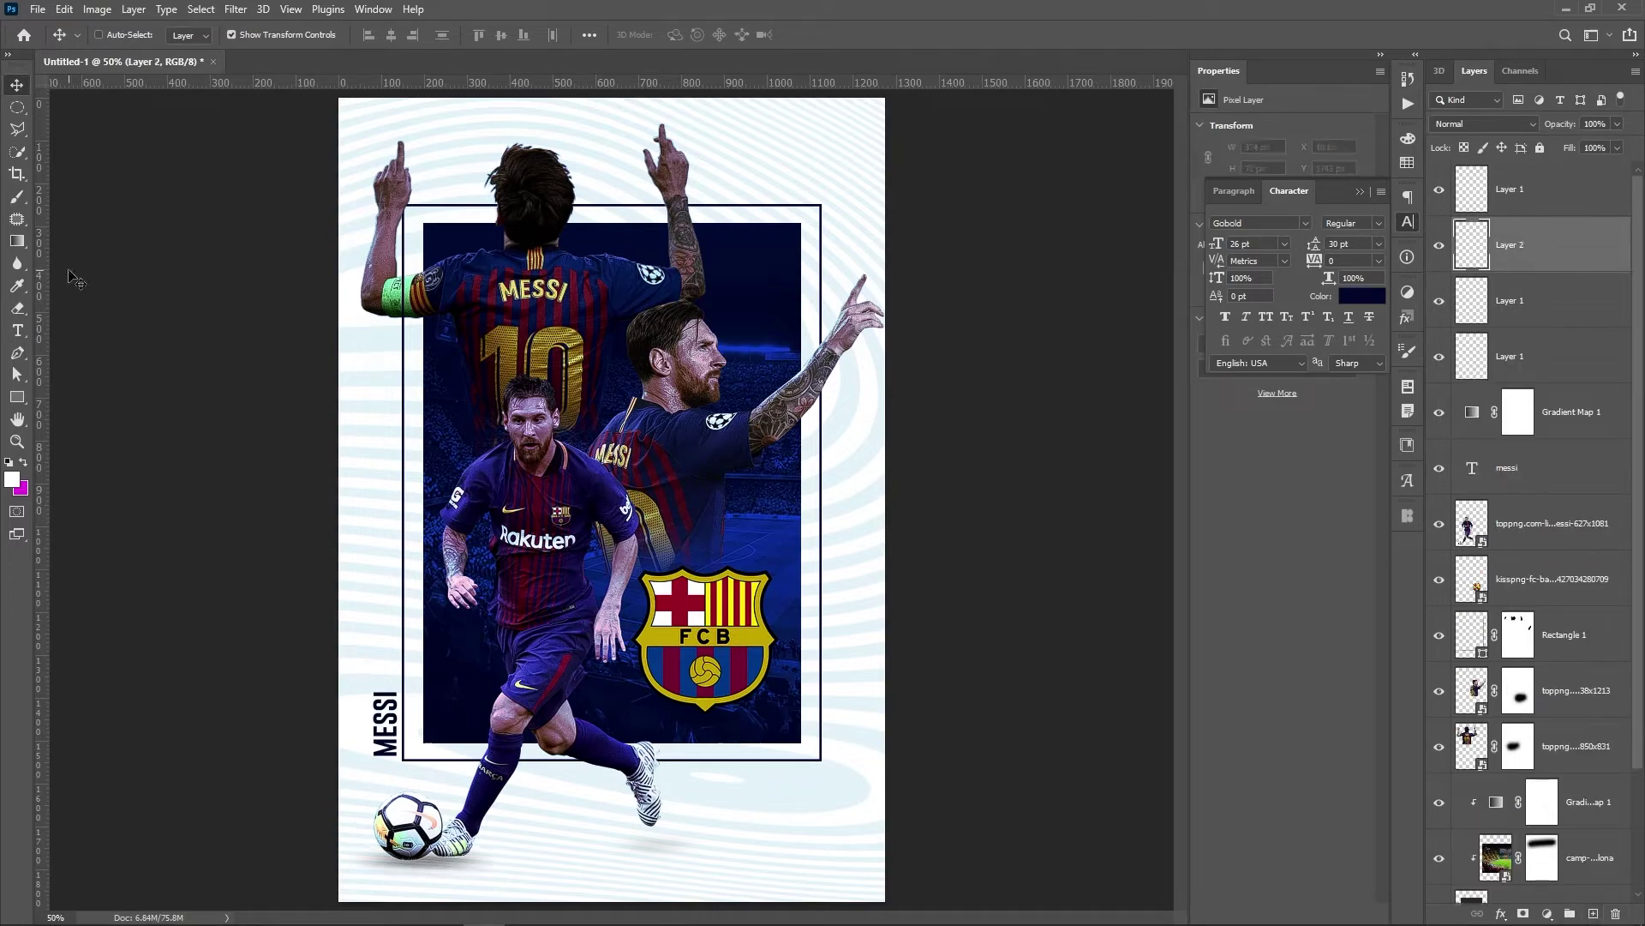
pyautogui.click(15, 483)
pyautogui.click(741, 253)
pyautogui.click(1264, 446)
# Stamp one X beneath the frame's lower-right part using brush 2 from Memphis 01 Hedygraphics at 37 px.
pyautogui.click(17, 197)
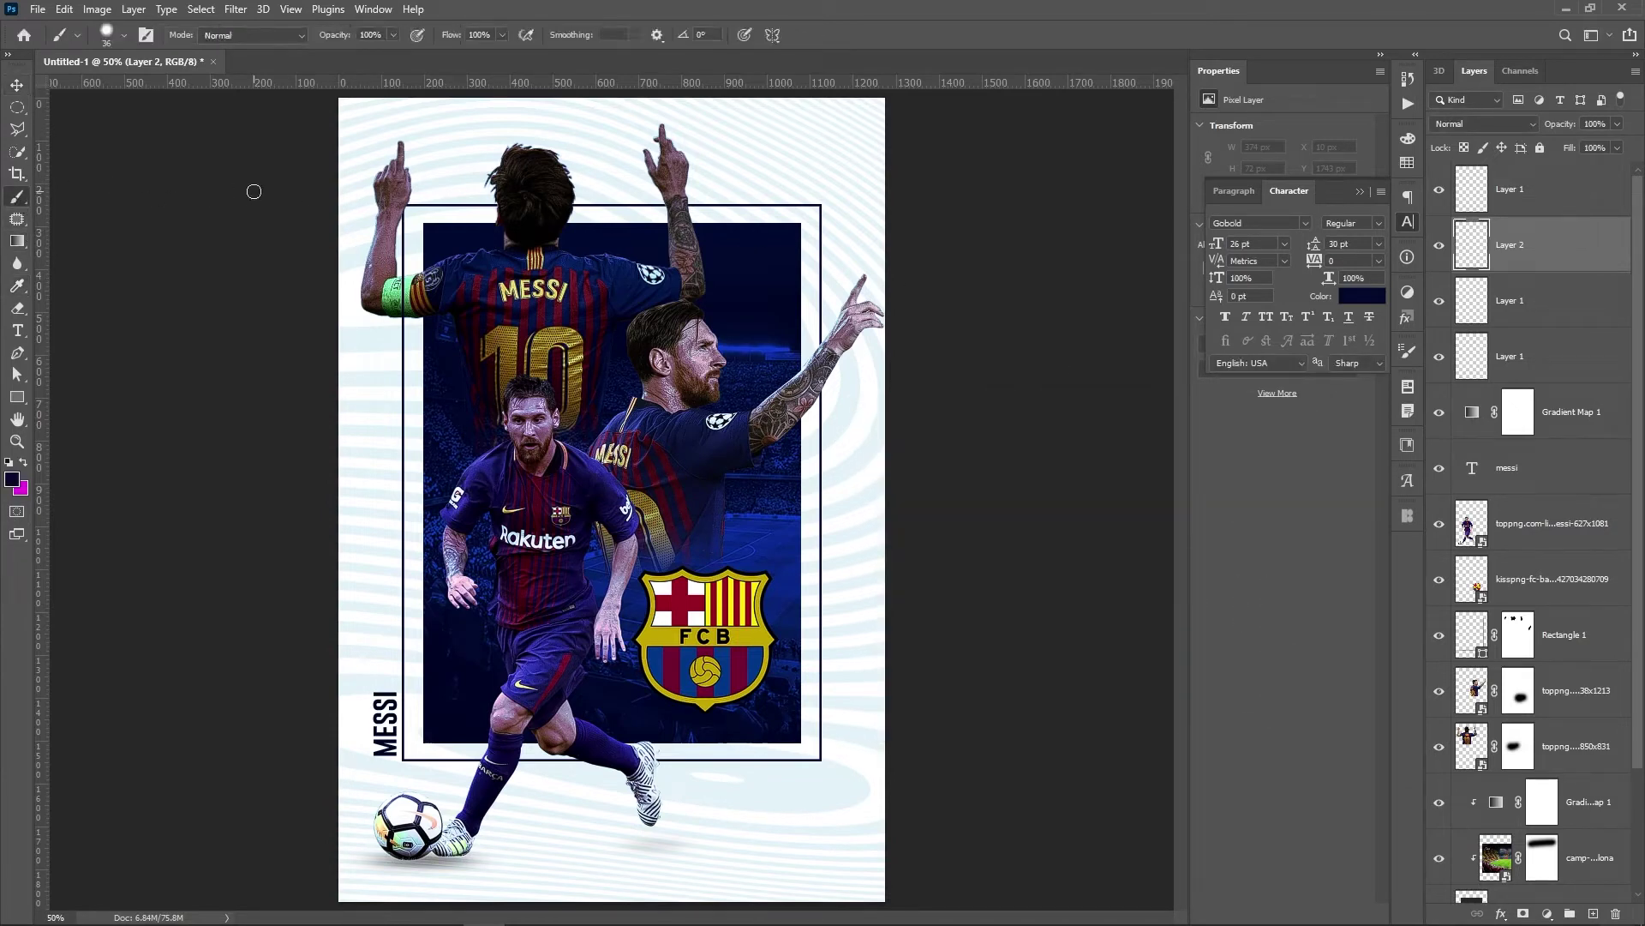
pyautogui.rightClick(441, 139)
pyautogui.click(491, 447)
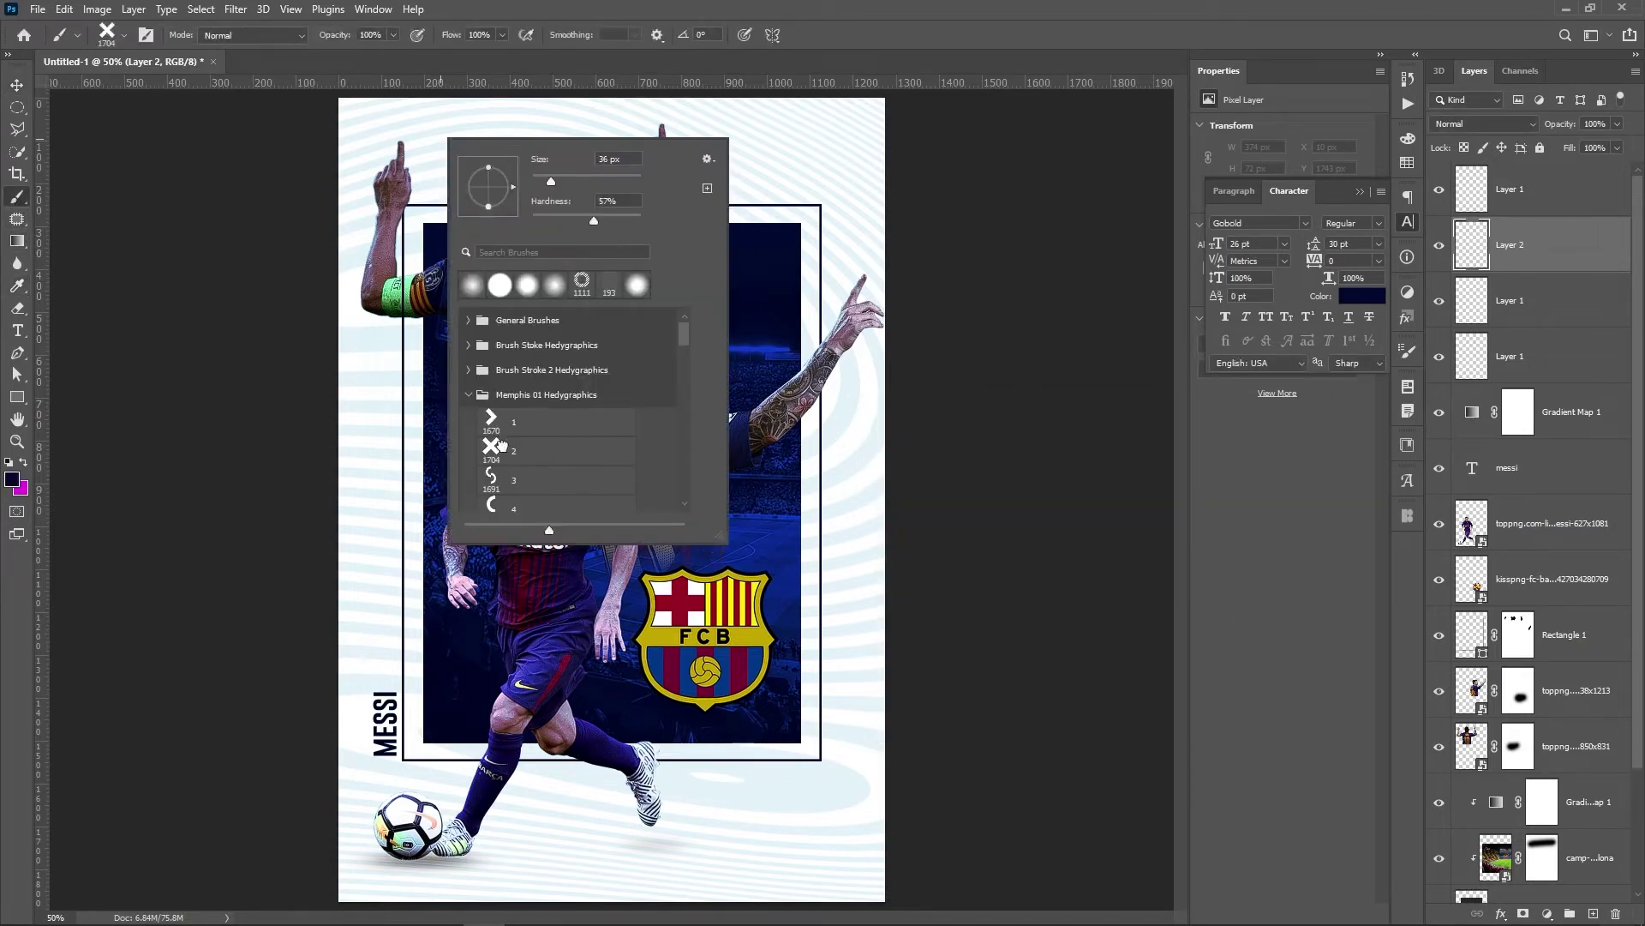
pyautogui.click(549, 174)
pyautogui.click(559, 177)
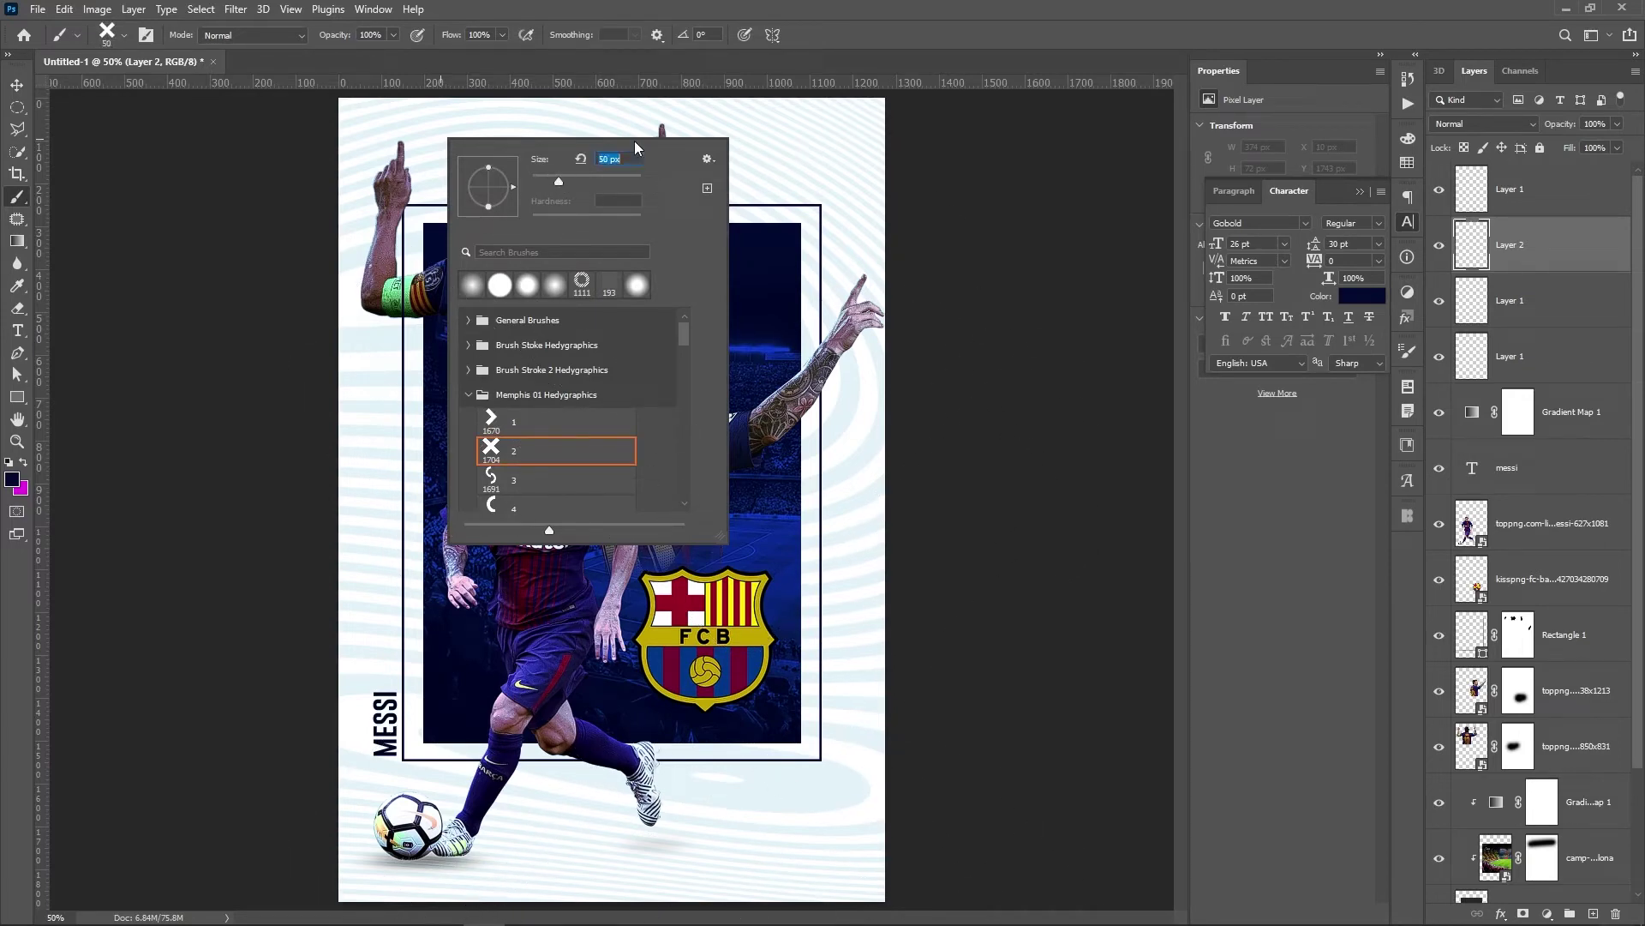
pyautogui.click(552, 177)
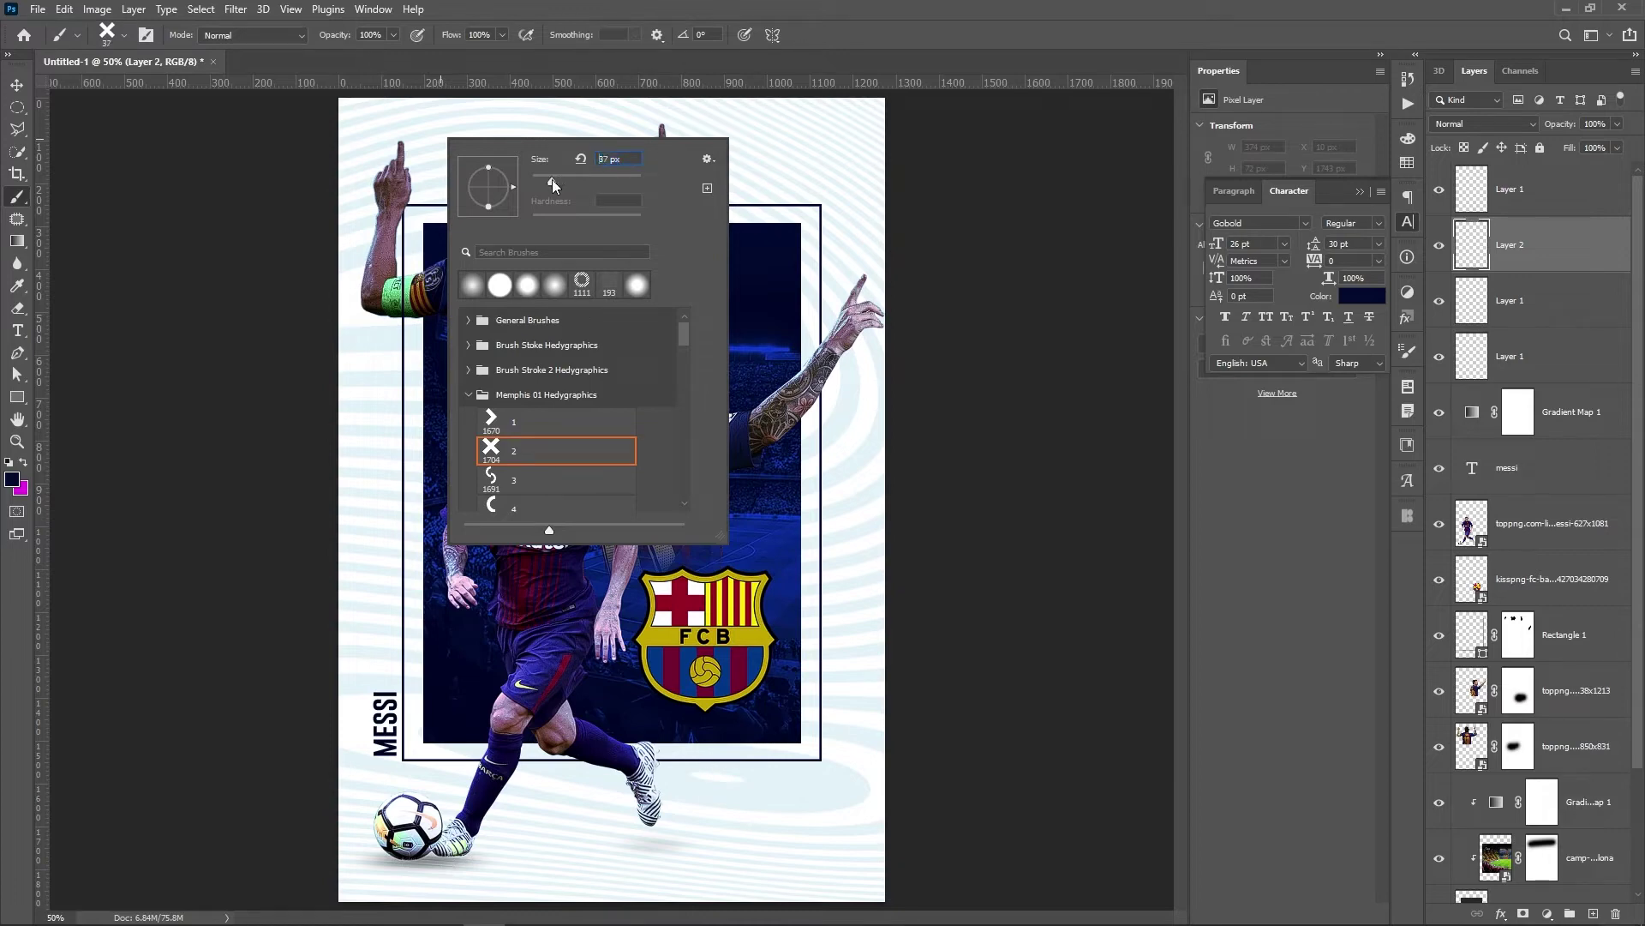
pyautogui.click(718, 775)
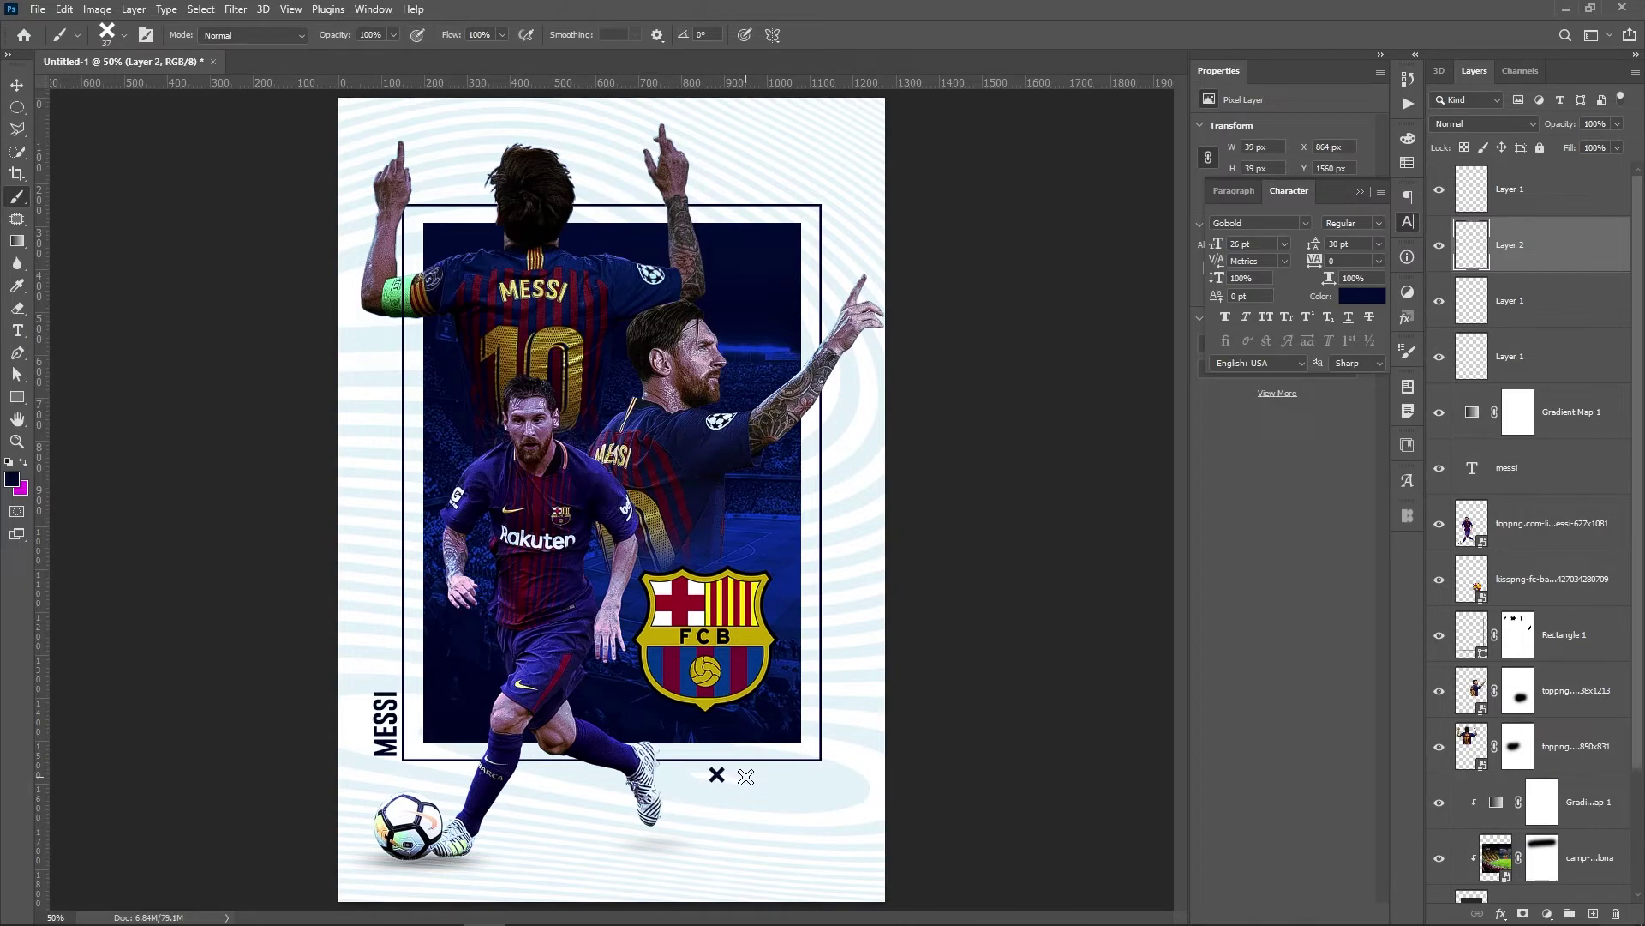
# Duplicate the X twice in a row to its right, with the last copy at about X 1029 px.
pyautogui.press('v')
pyautogui.moveTo(734, 782)
pyautogui.mouseDown()
pyautogui.moveTo(774, 787)
pyautogui.moveTo(774, 540)
pyautogui.mouseUp()
pyautogui.press('ctrl')
pyautogui.hotkey('ctrl', '+')
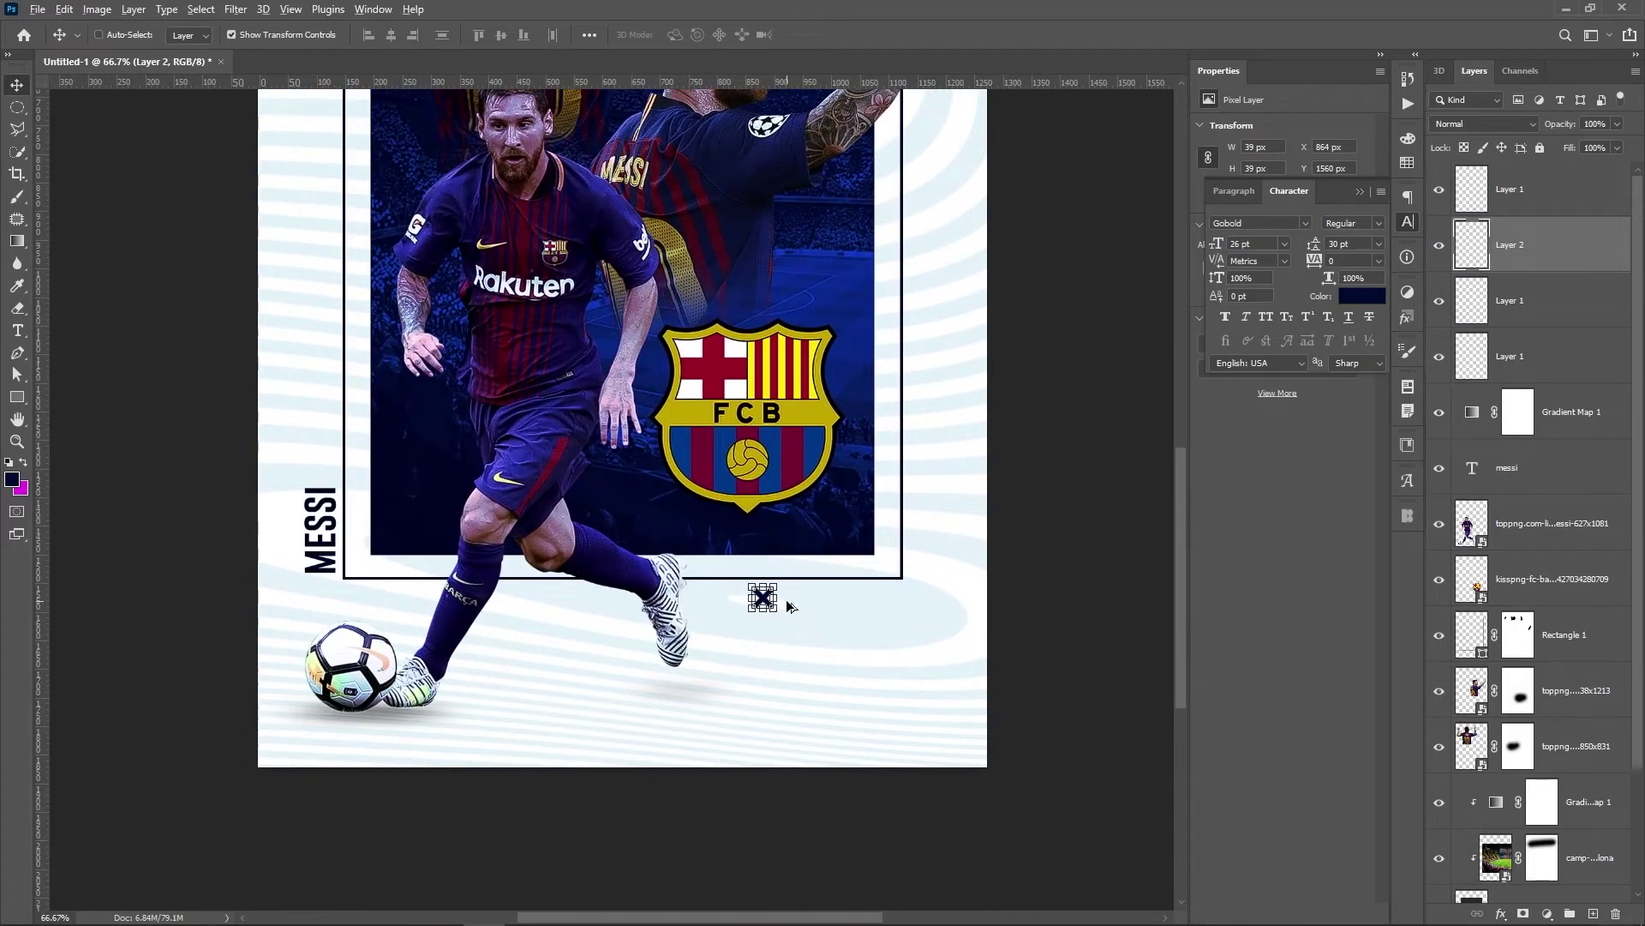
pyautogui.moveTo(790, 606); pyautogui.dragTo(866, 604)
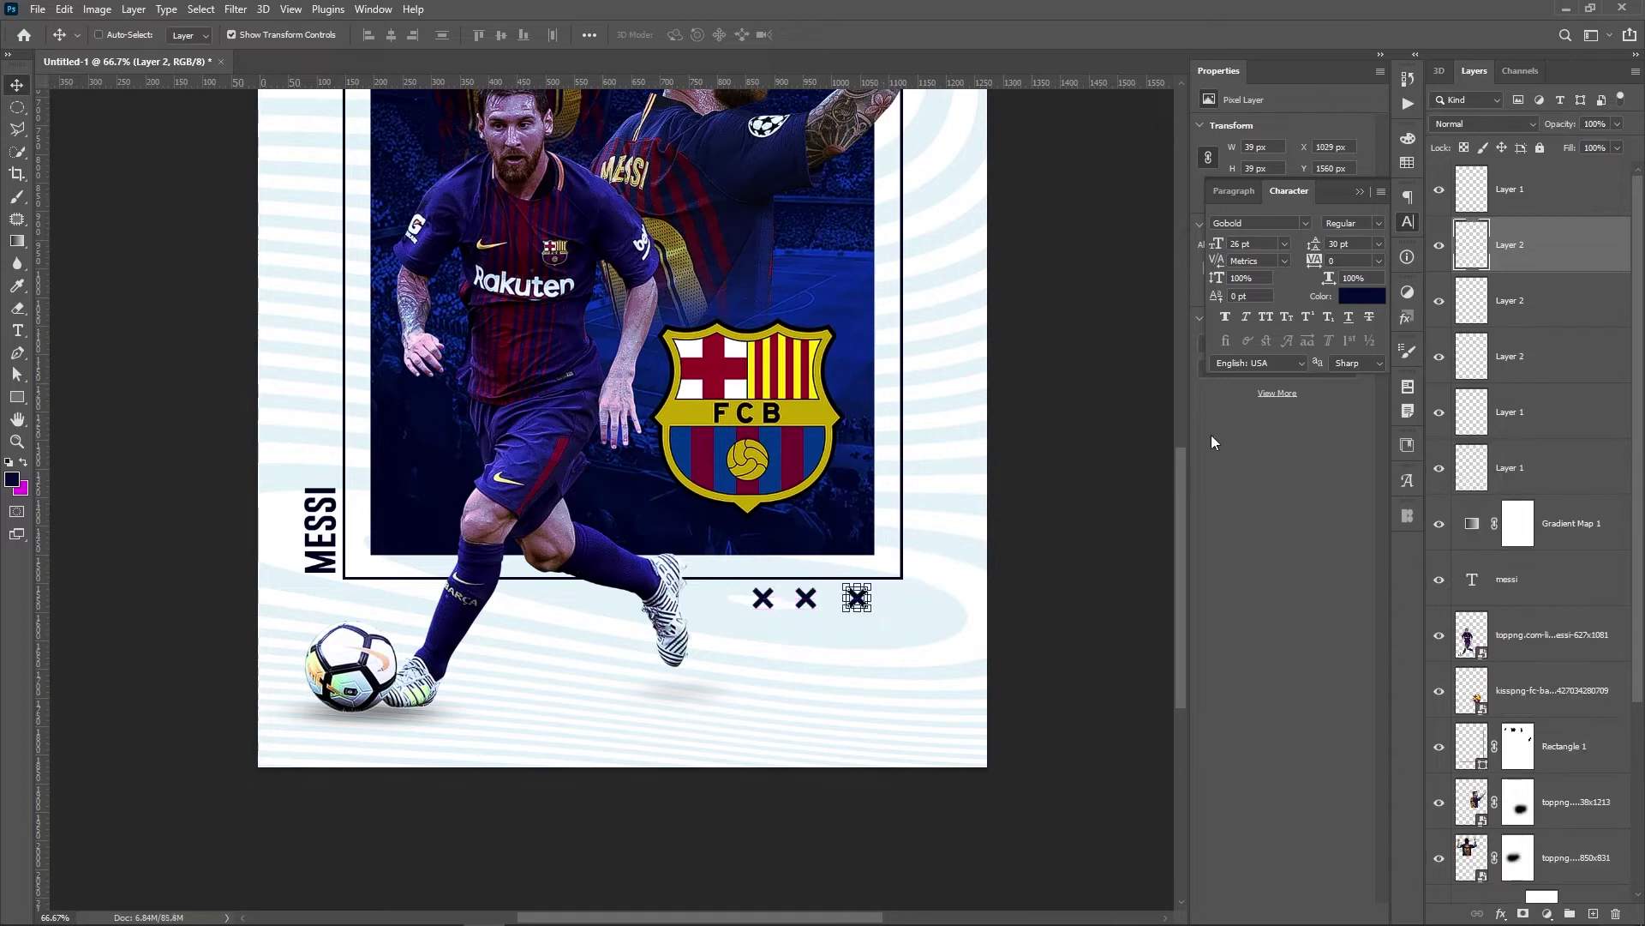
# Select the three X layers, distribute them evenly horizontally, and group them.
pyautogui.click(1540, 298)
pyautogui.keyDown('shift'); pyautogui.click(1543, 363); pyautogui.keyUp('shift')
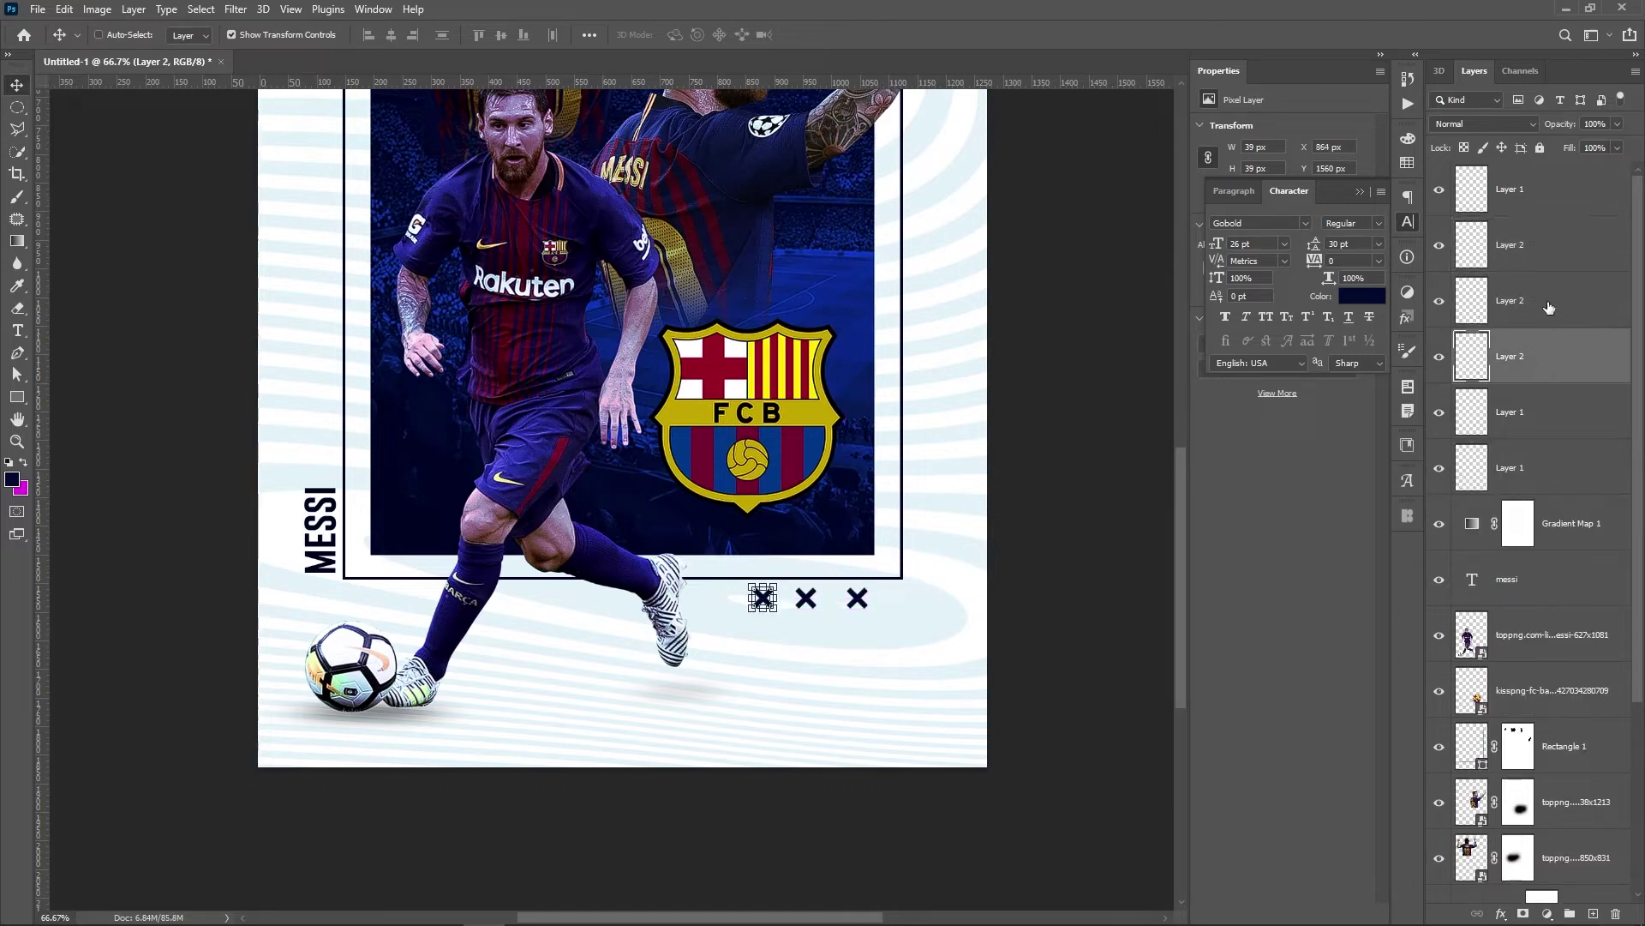
pyautogui.keyDown('shift'); pyautogui.click(1551, 257); pyautogui.keyUp('shift')
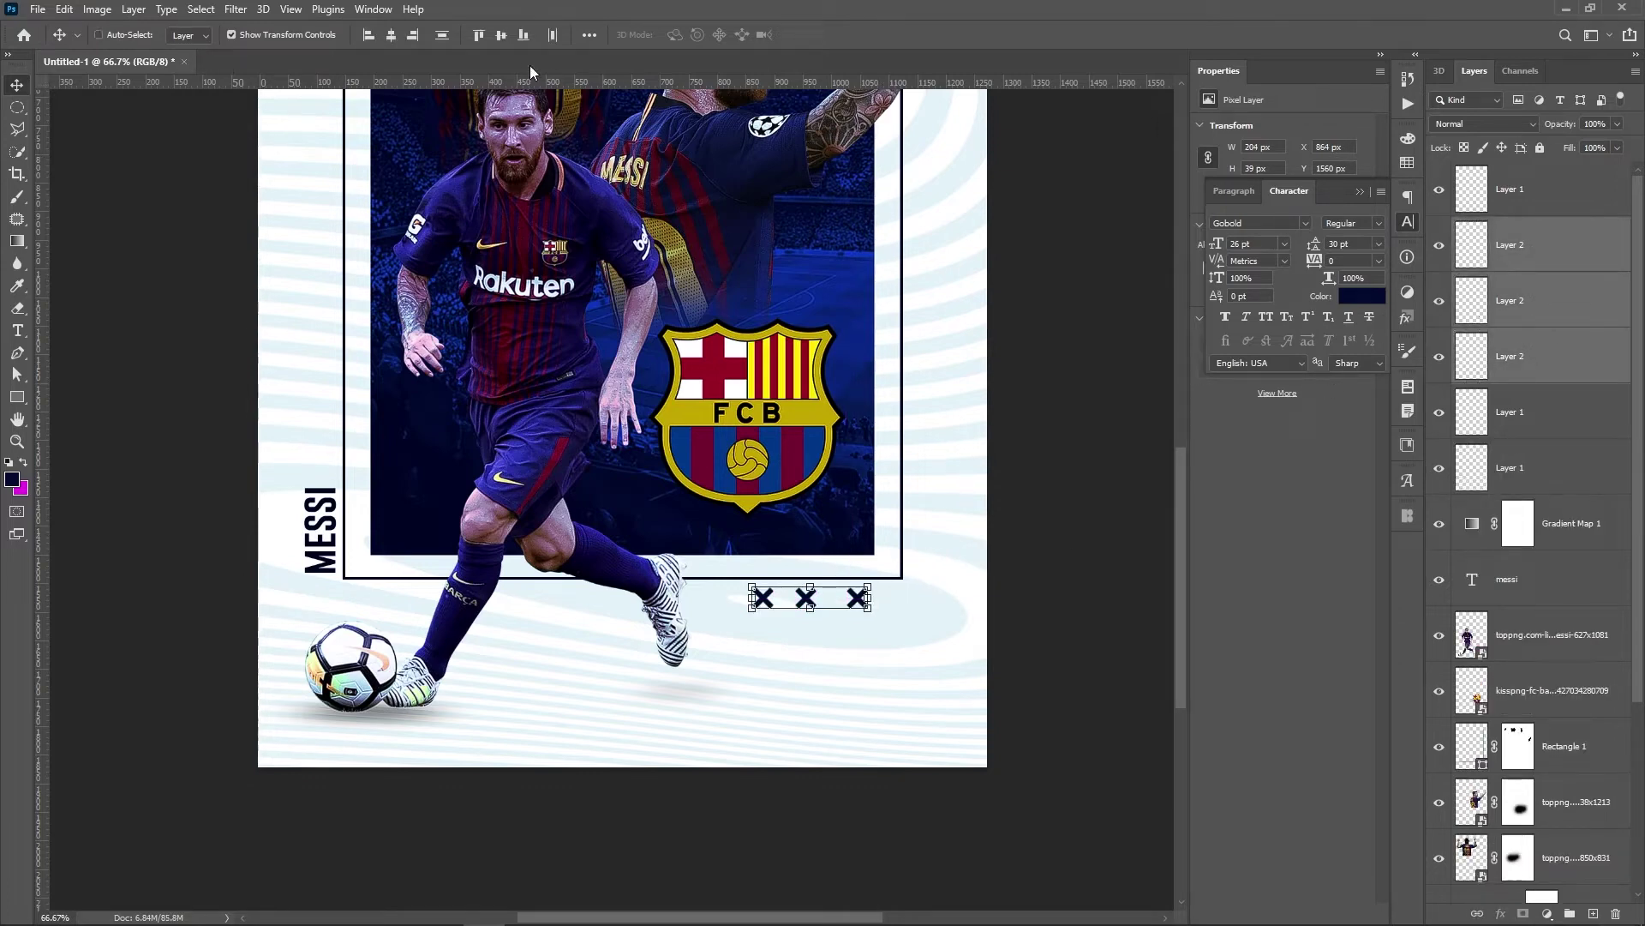
pyautogui.click(553, 35)
pyautogui.hotkey('ctrl', 'g')
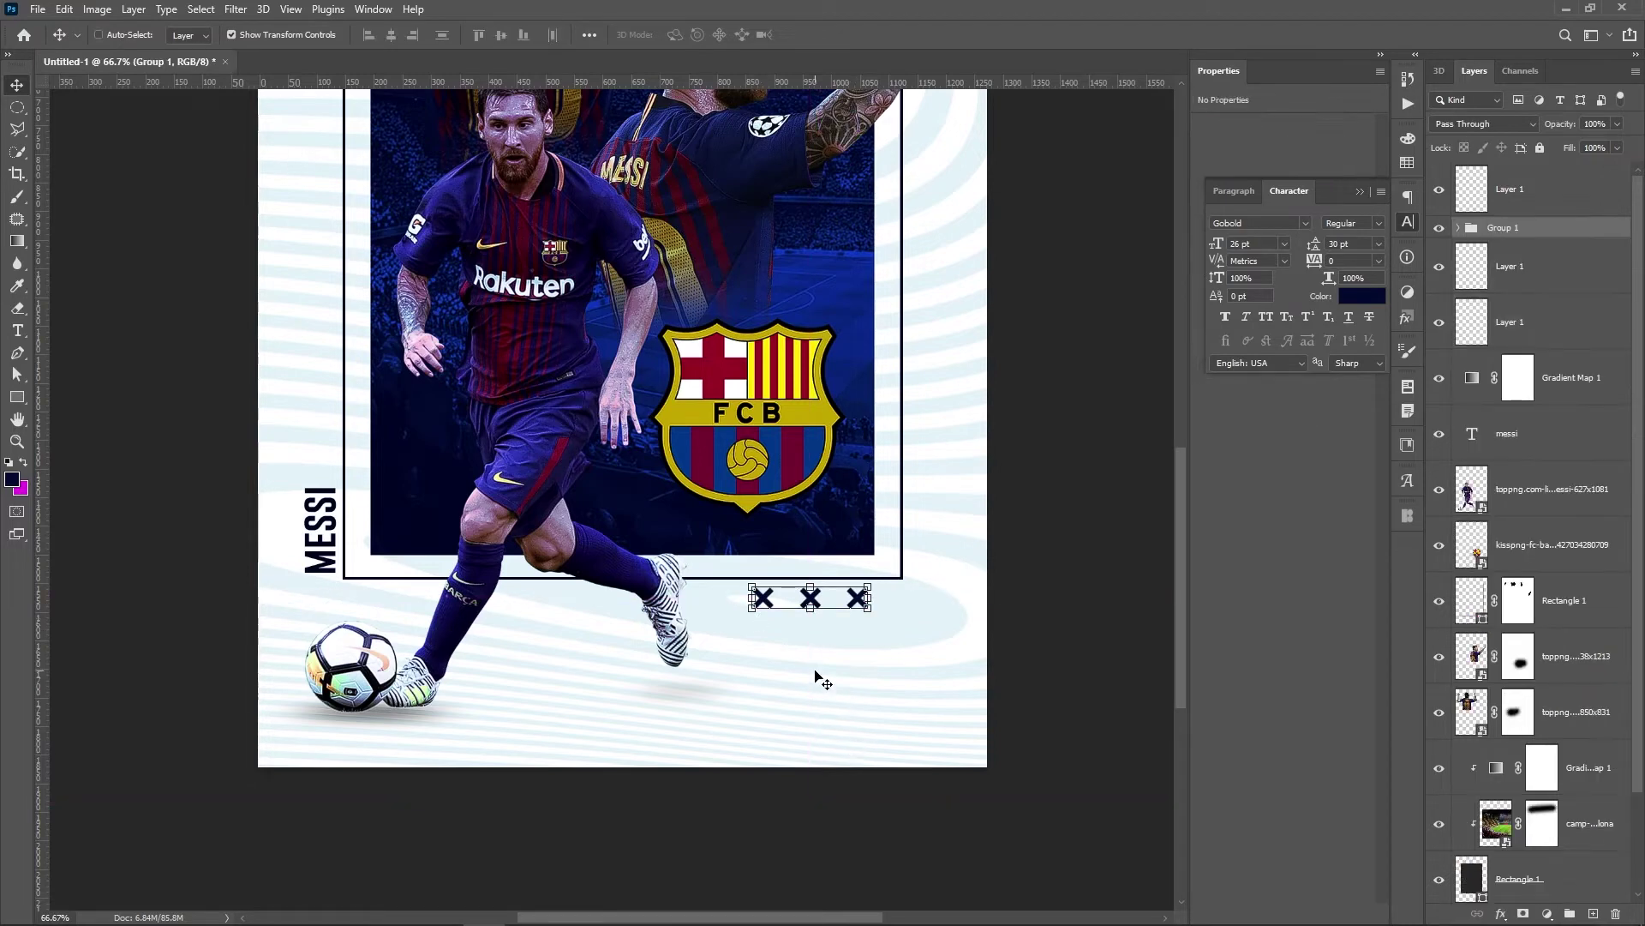
# Align the X group's right end with the outer frame's right edge and nudge it slightly down from the frame.
pyautogui.moveTo(820, 680); pyautogui.dragTo(845, 672)
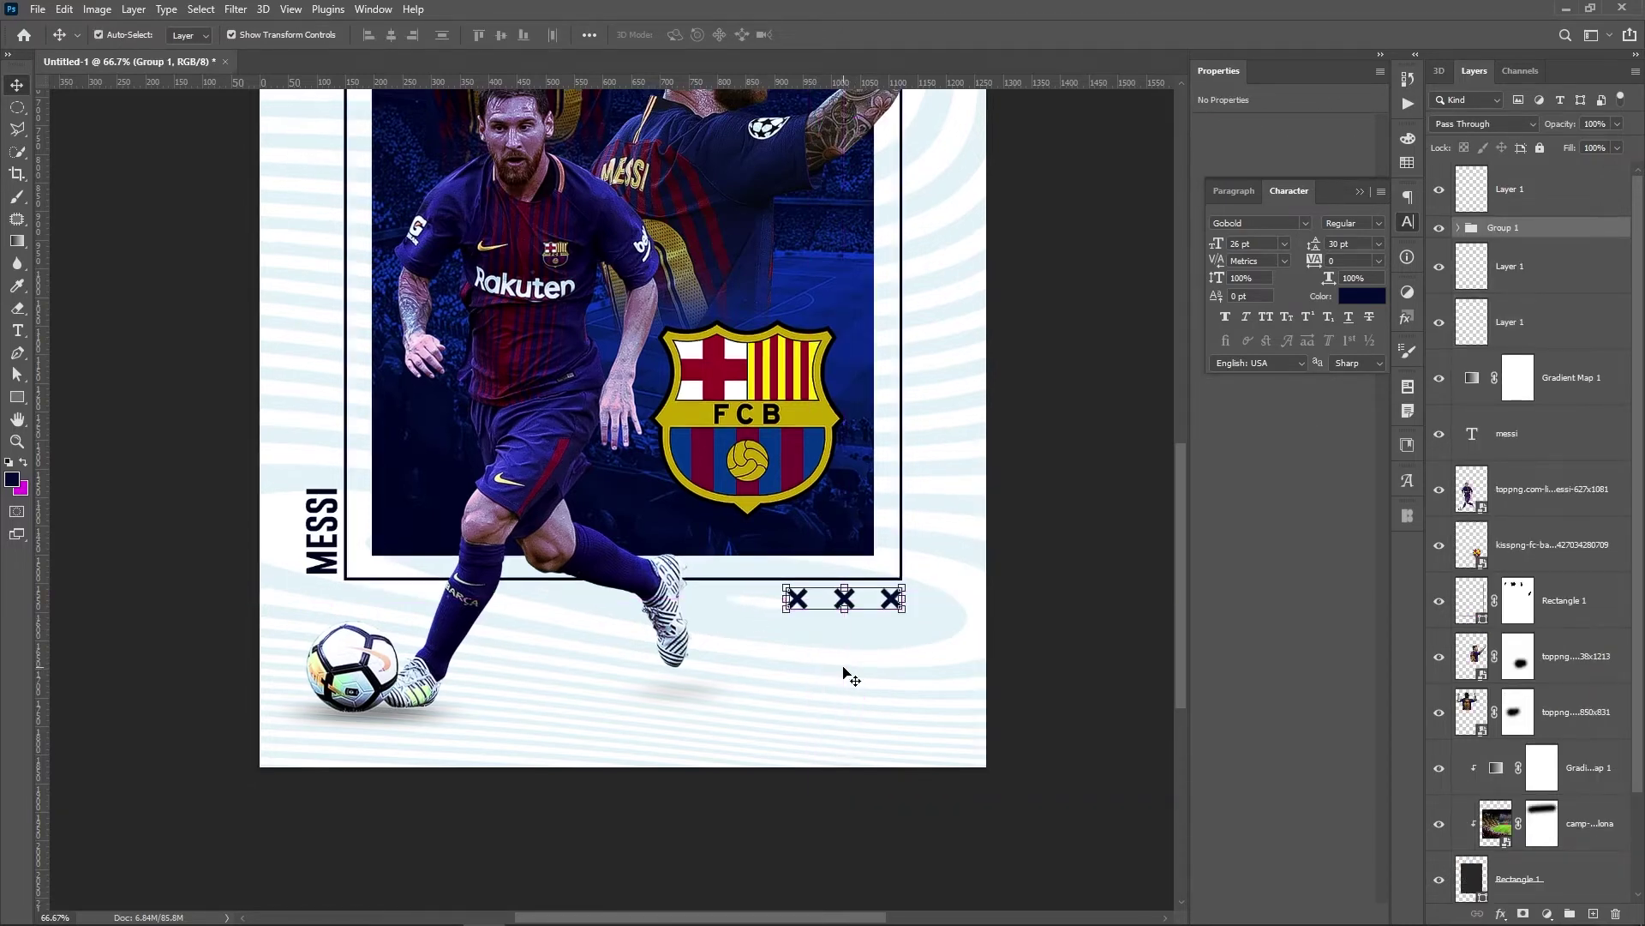
pyautogui.hotkey('ctrl', '-')
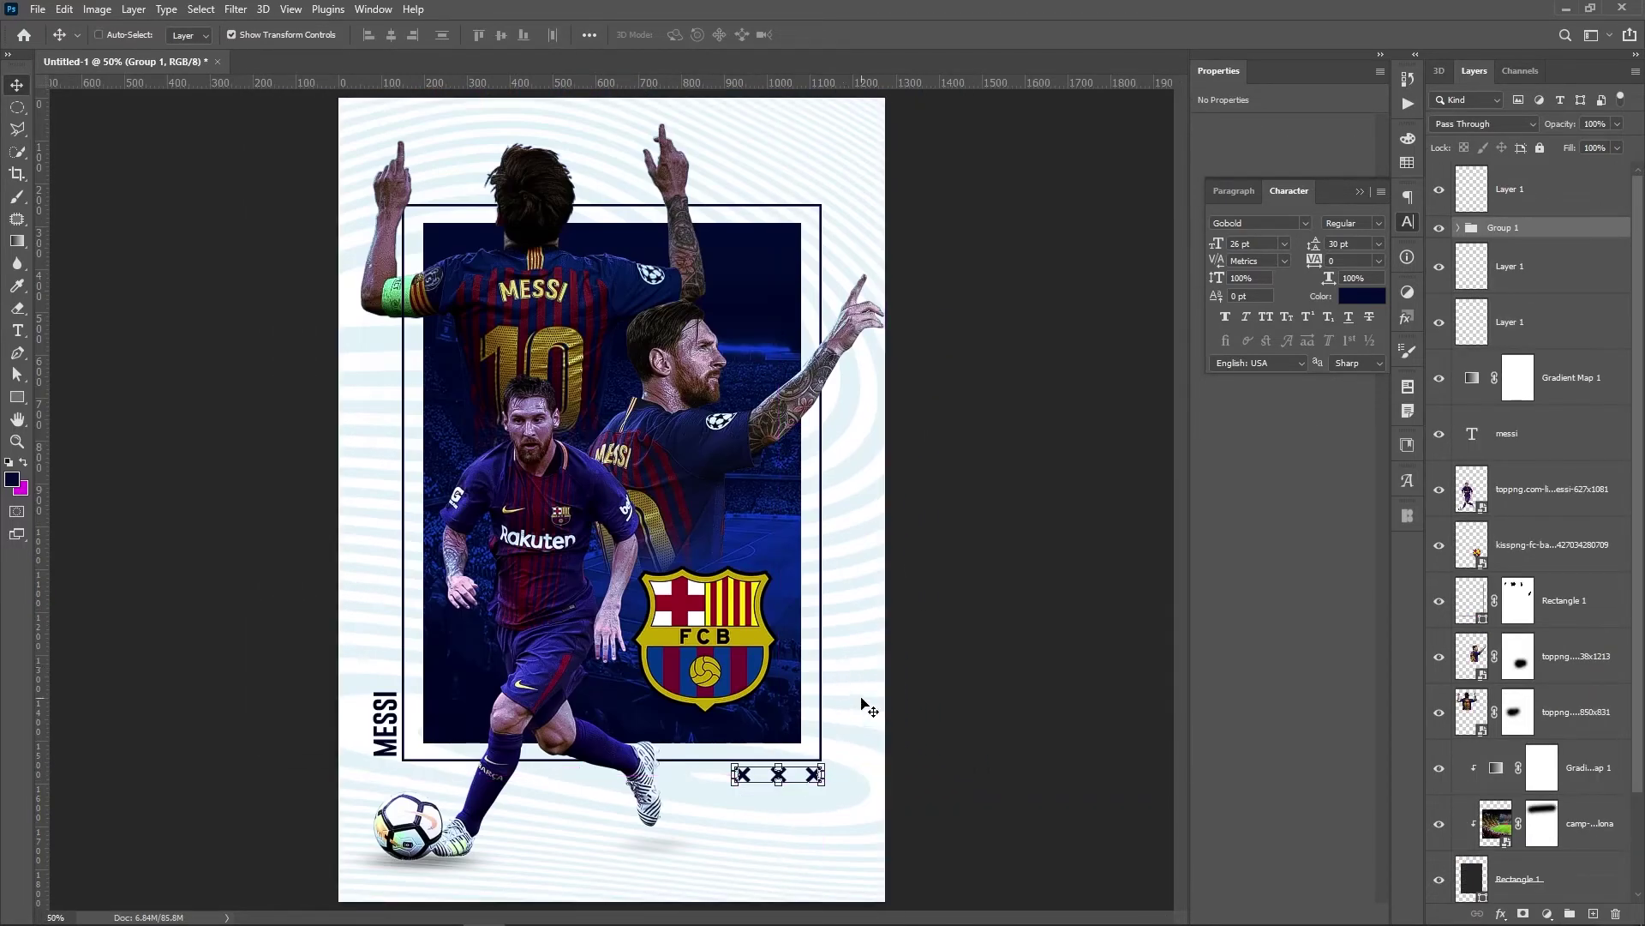
pyautogui.press('Down')
pyautogui.press('Down')
pyautogui.press('Down')
pyautogui.press('Down')
pyautogui.press('Down')
pyautogui.press('Down')
pyautogui.press('Down')
pyautogui.press('Down')
pyautogui.press('Down')
pyautogui.press('Down')
pyautogui.press('Down')
pyautogui.press('Down')
pyautogui.press('Down')
pyautogui.press('Down')
pyautogui.press('Down')
pyautogui.press('Down')
pyautogui.press('Down')
pyautogui.press('Down')
pyautogui.press('Down')
pyautogui.press('Down')
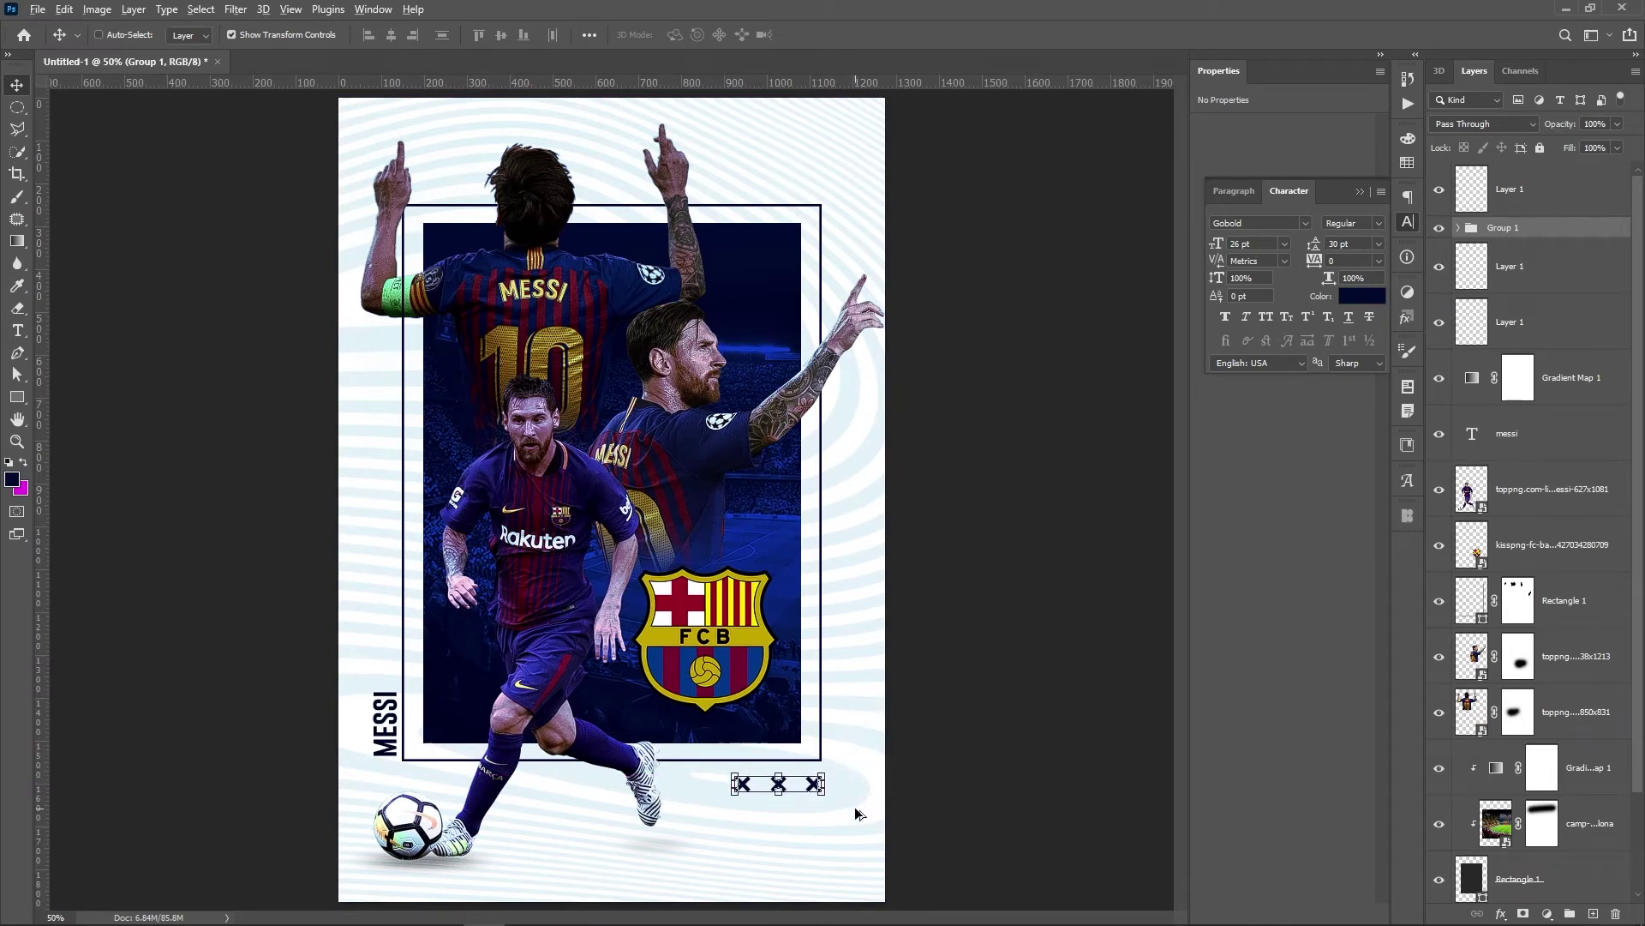
# Duplicate the X group to just above the outer frame's upper-left corner and nudge it up from the frame.
pyautogui.moveTo(860, 813); pyautogui.dragTo(578, 250)
pyautogui.press('Up')
pyautogui.press('Up')
pyautogui.press('Up')
pyautogui.press('Up')
pyautogui.press('Up')
pyautogui.press('Up')
pyautogui.press('Up')
pyautogui.press('Up')
pyautogui.press('Up')
pyautogui.press('Up')
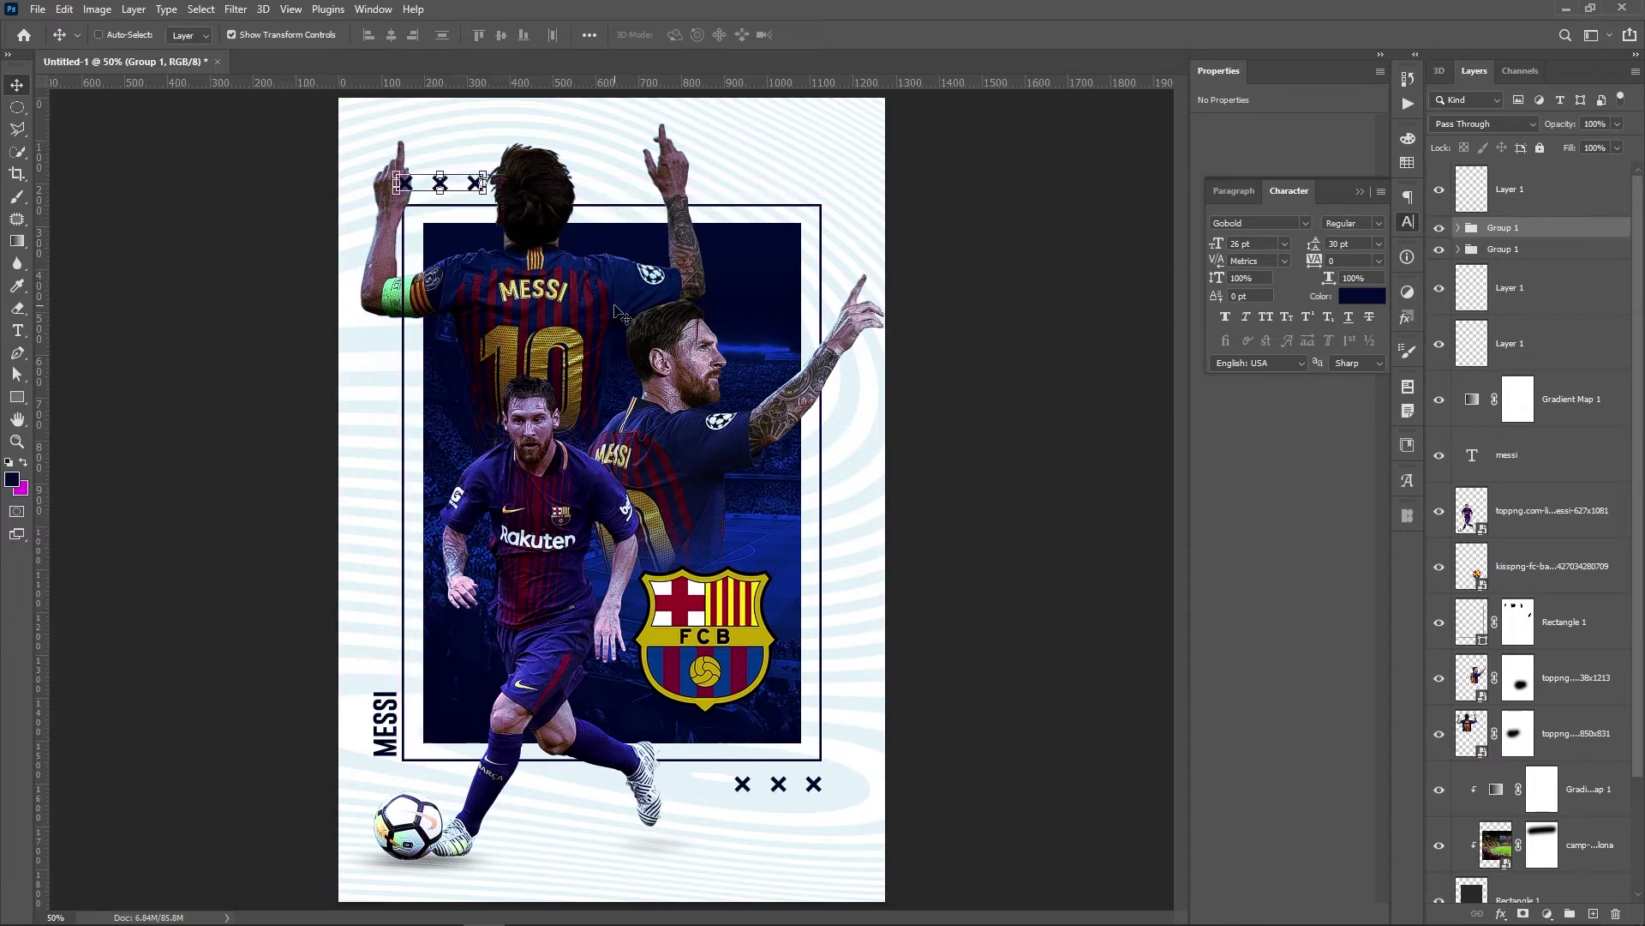
# Move both X groups directly below the back-facing player's layer.
pyautogui.keyDown('shift'); pyautogui.click(1524, 250); pyautogui.keyUp('shift')
pyautogui.moveTo(1551, 255); pyautogui.dragTo(1554, 752)
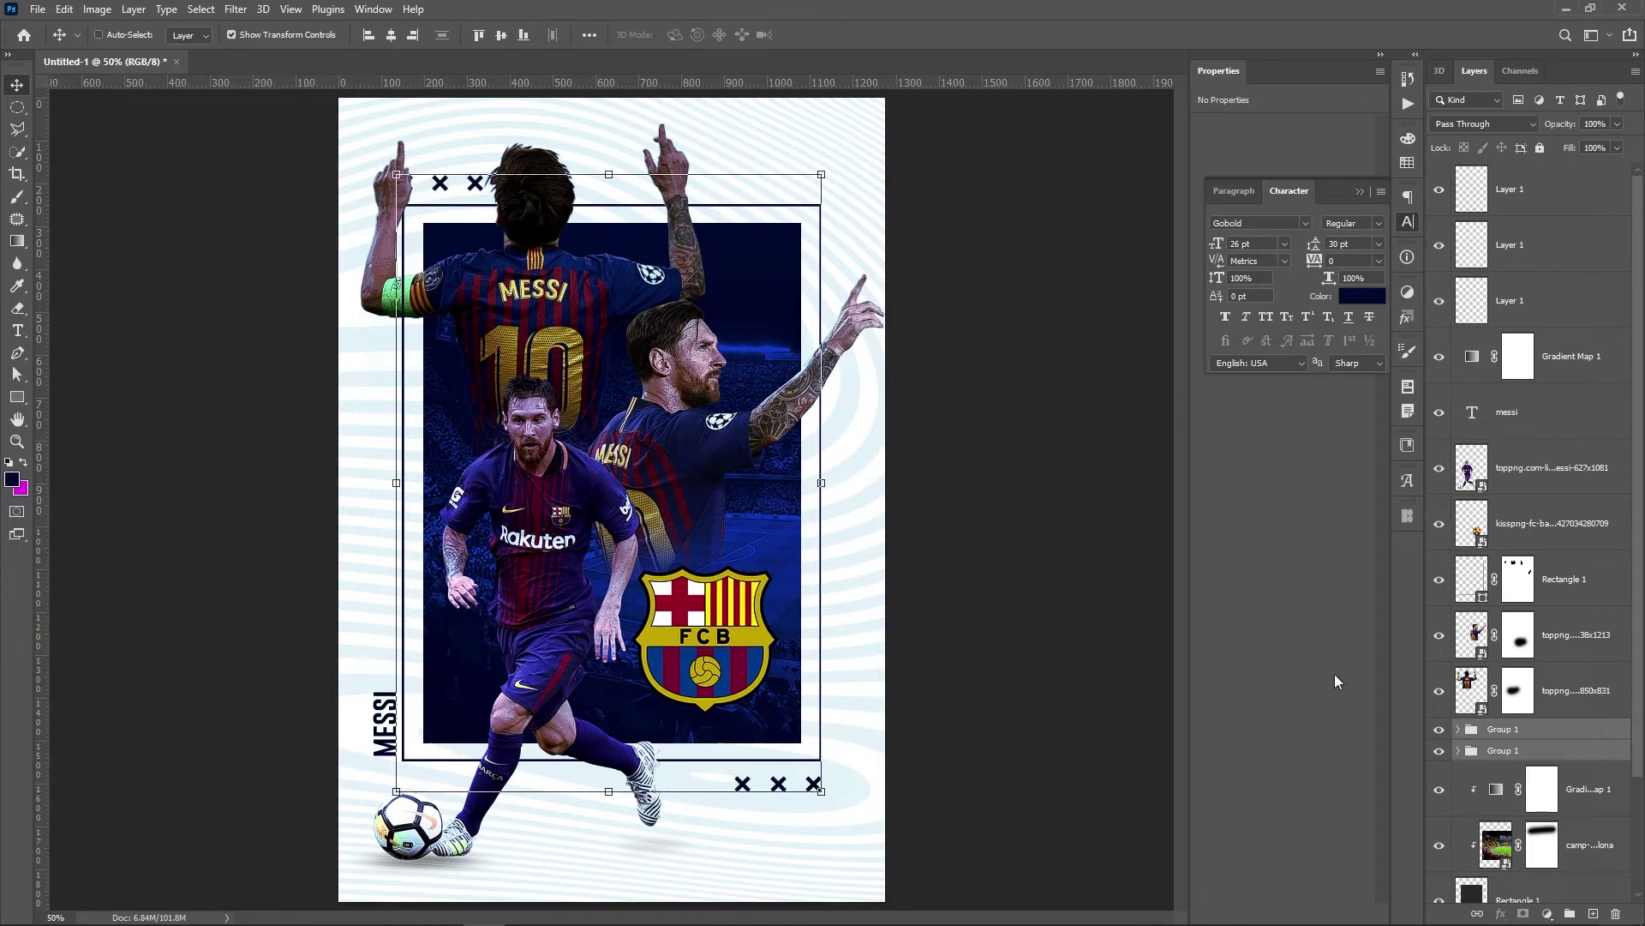
pyautogui.click(1591, 34)
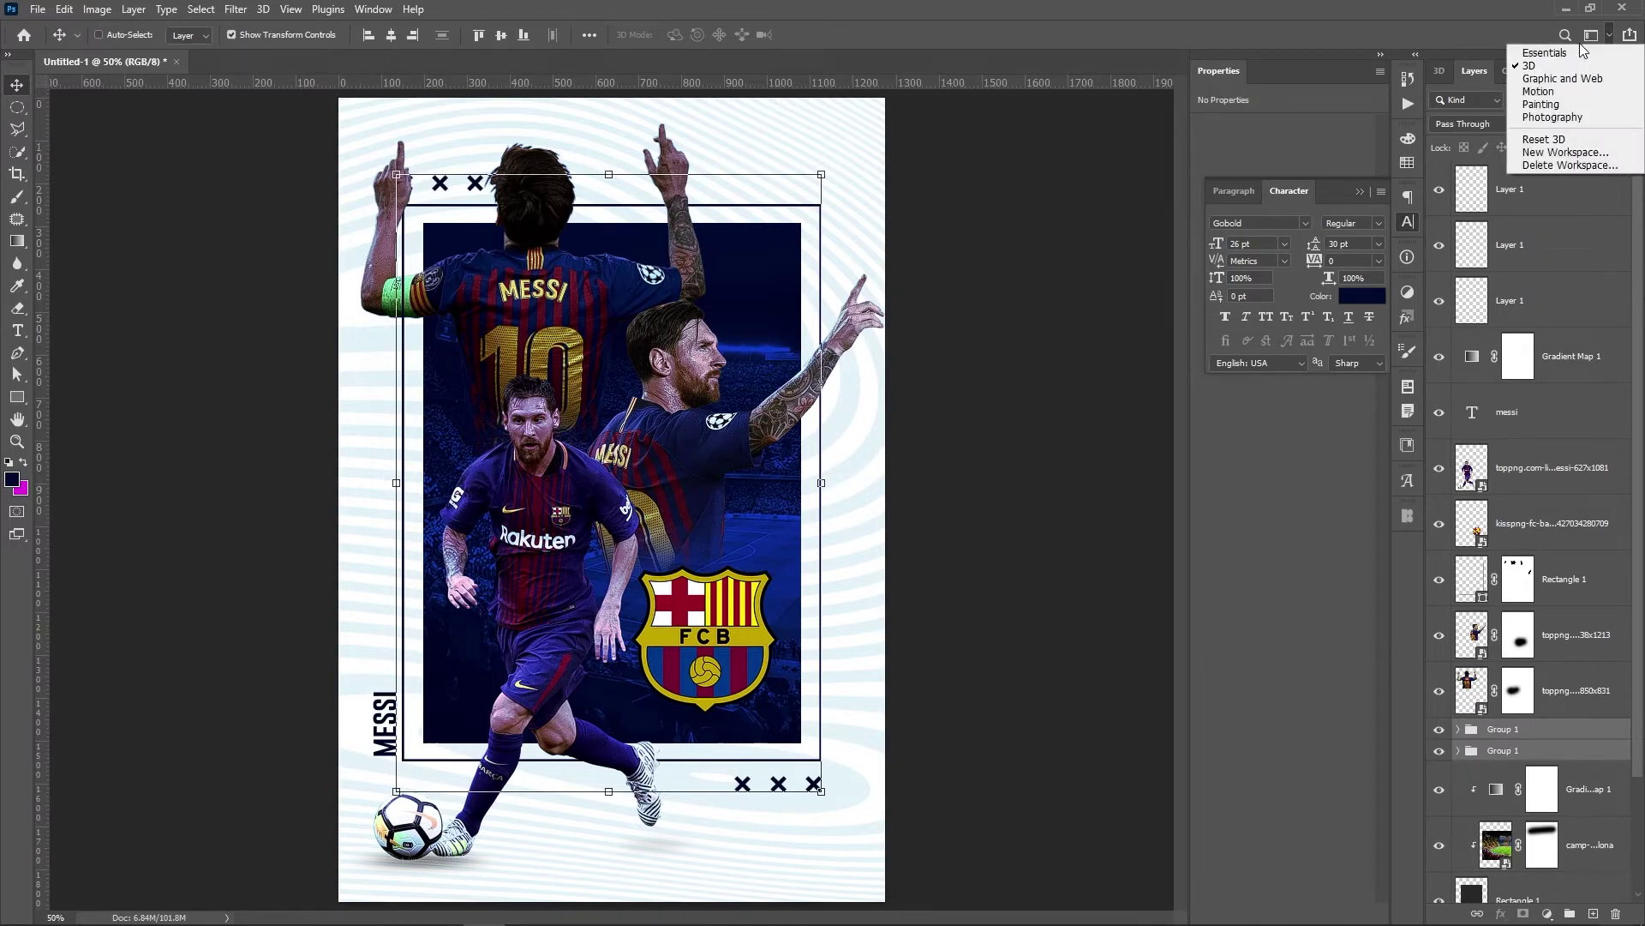
pyautogui.click(1585, 312)
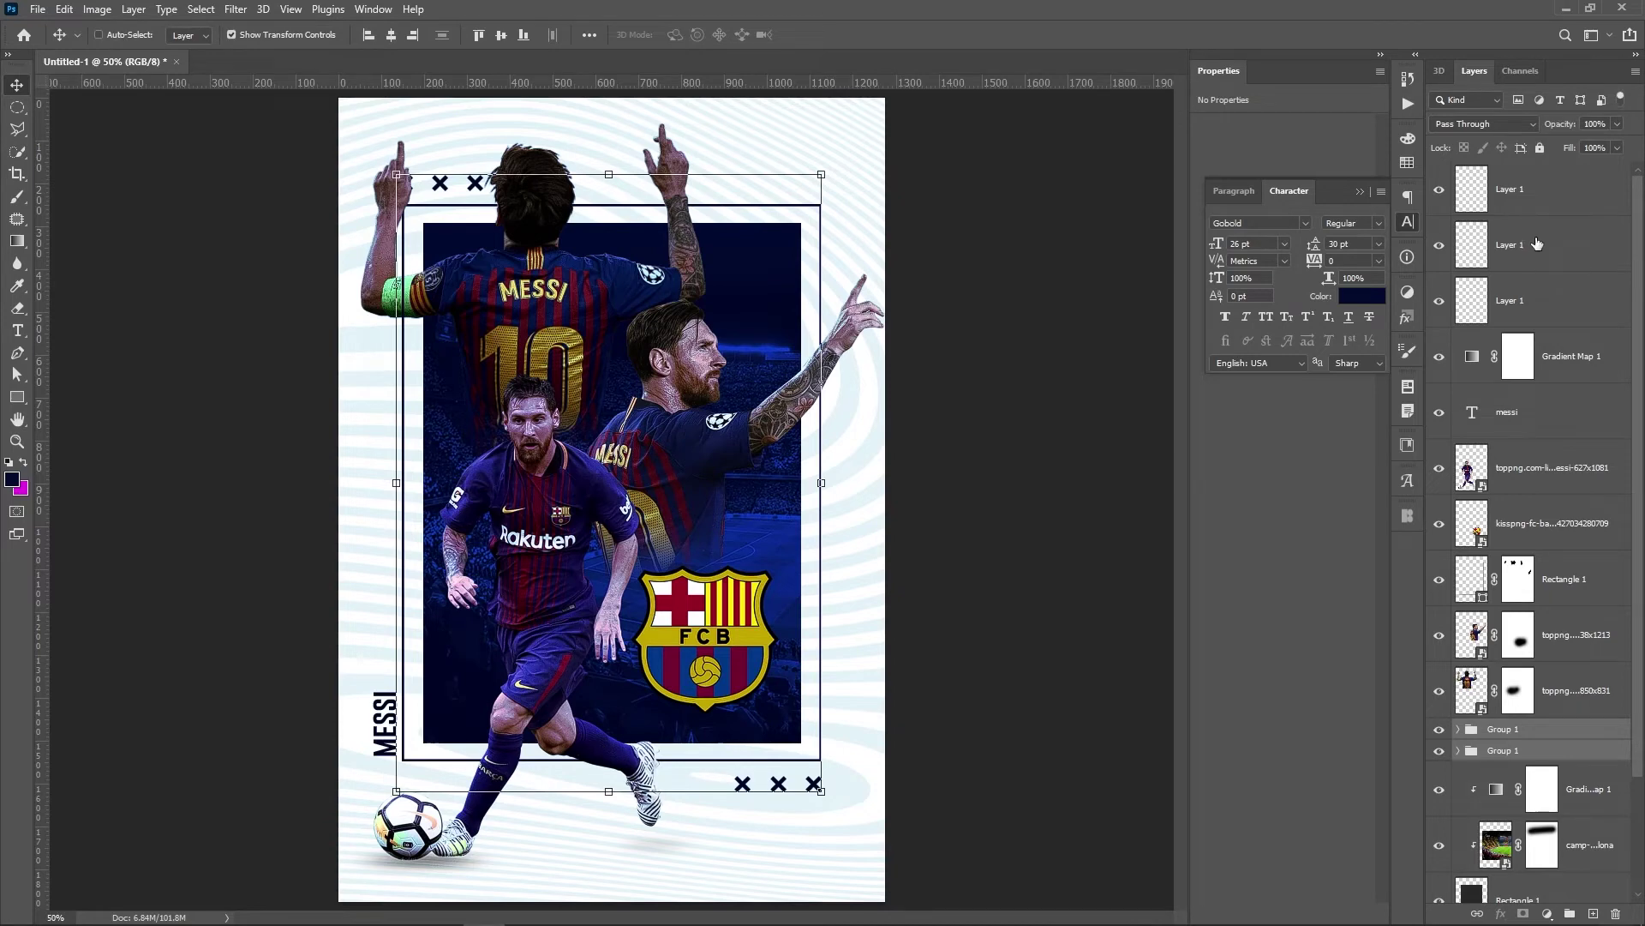
# Add a Black & White adjustment layer above the topmost layer so the whole poster turns monochrome.
pyautogui.click(1581, 186)
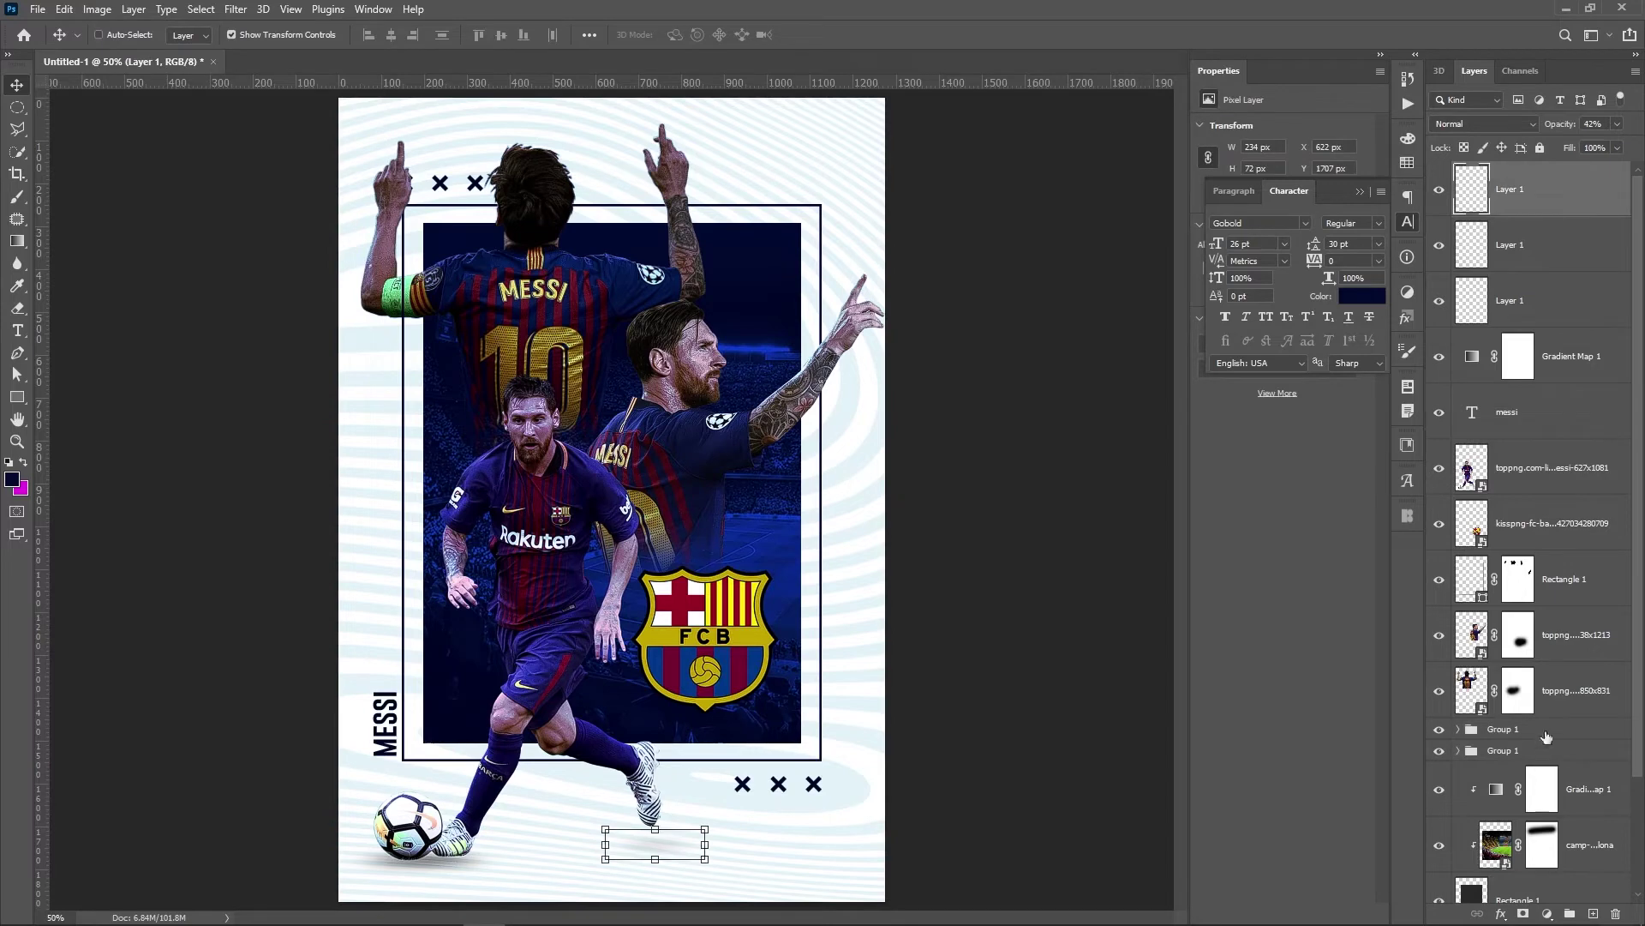
pyautogui.click(1548, 913)
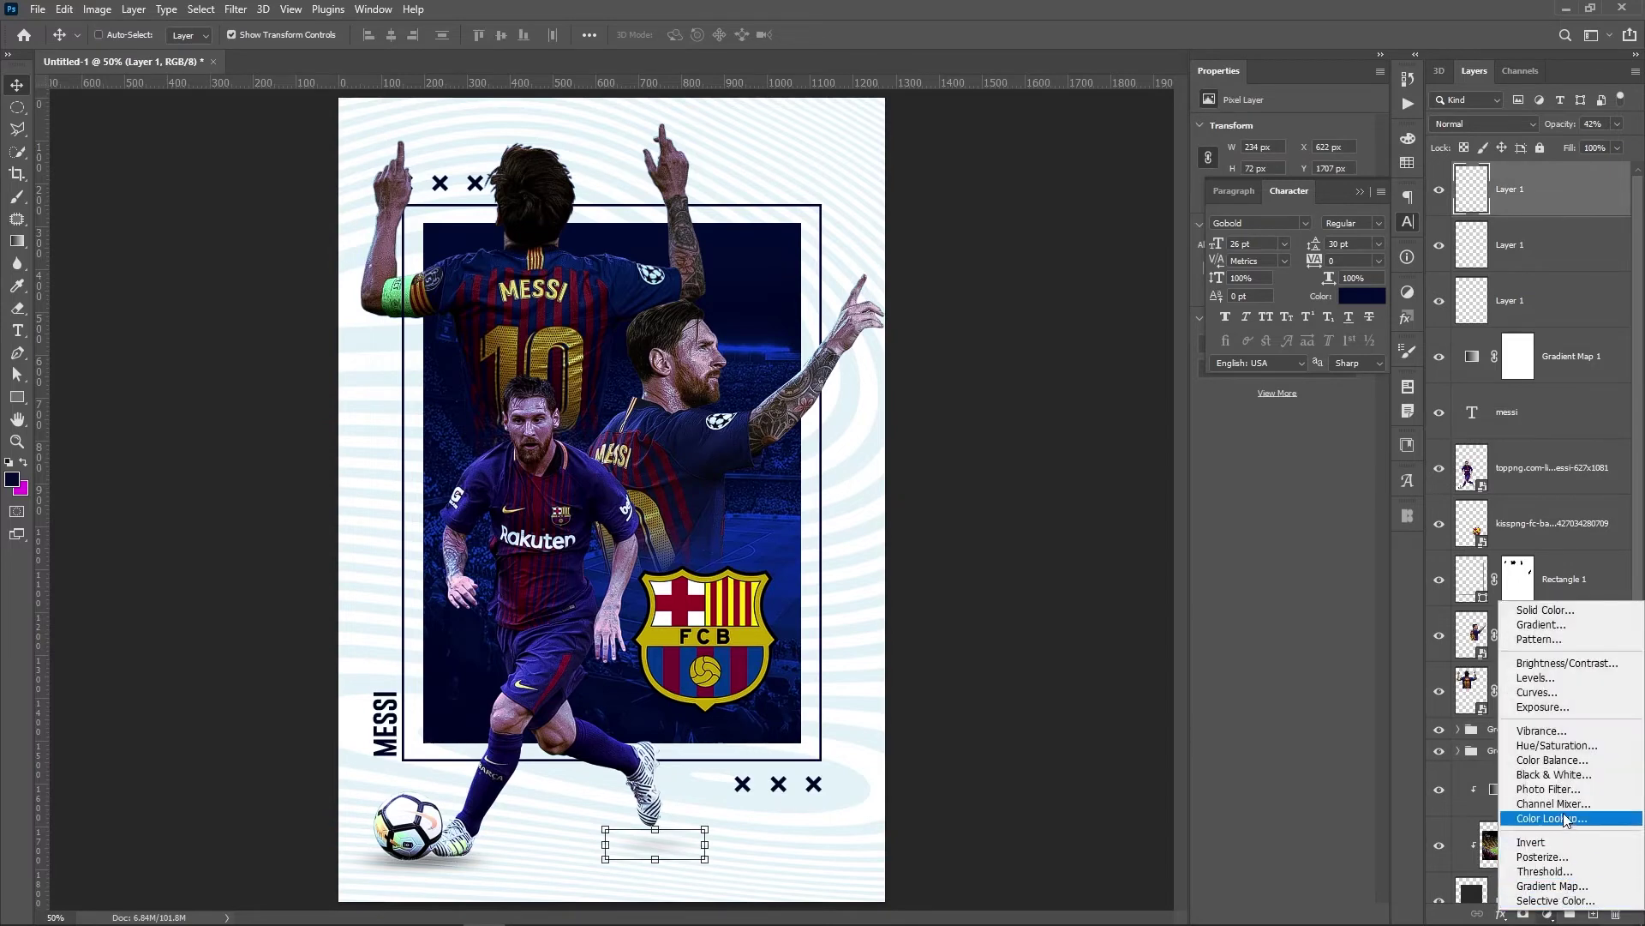
pyautogui.click(1554, 774)
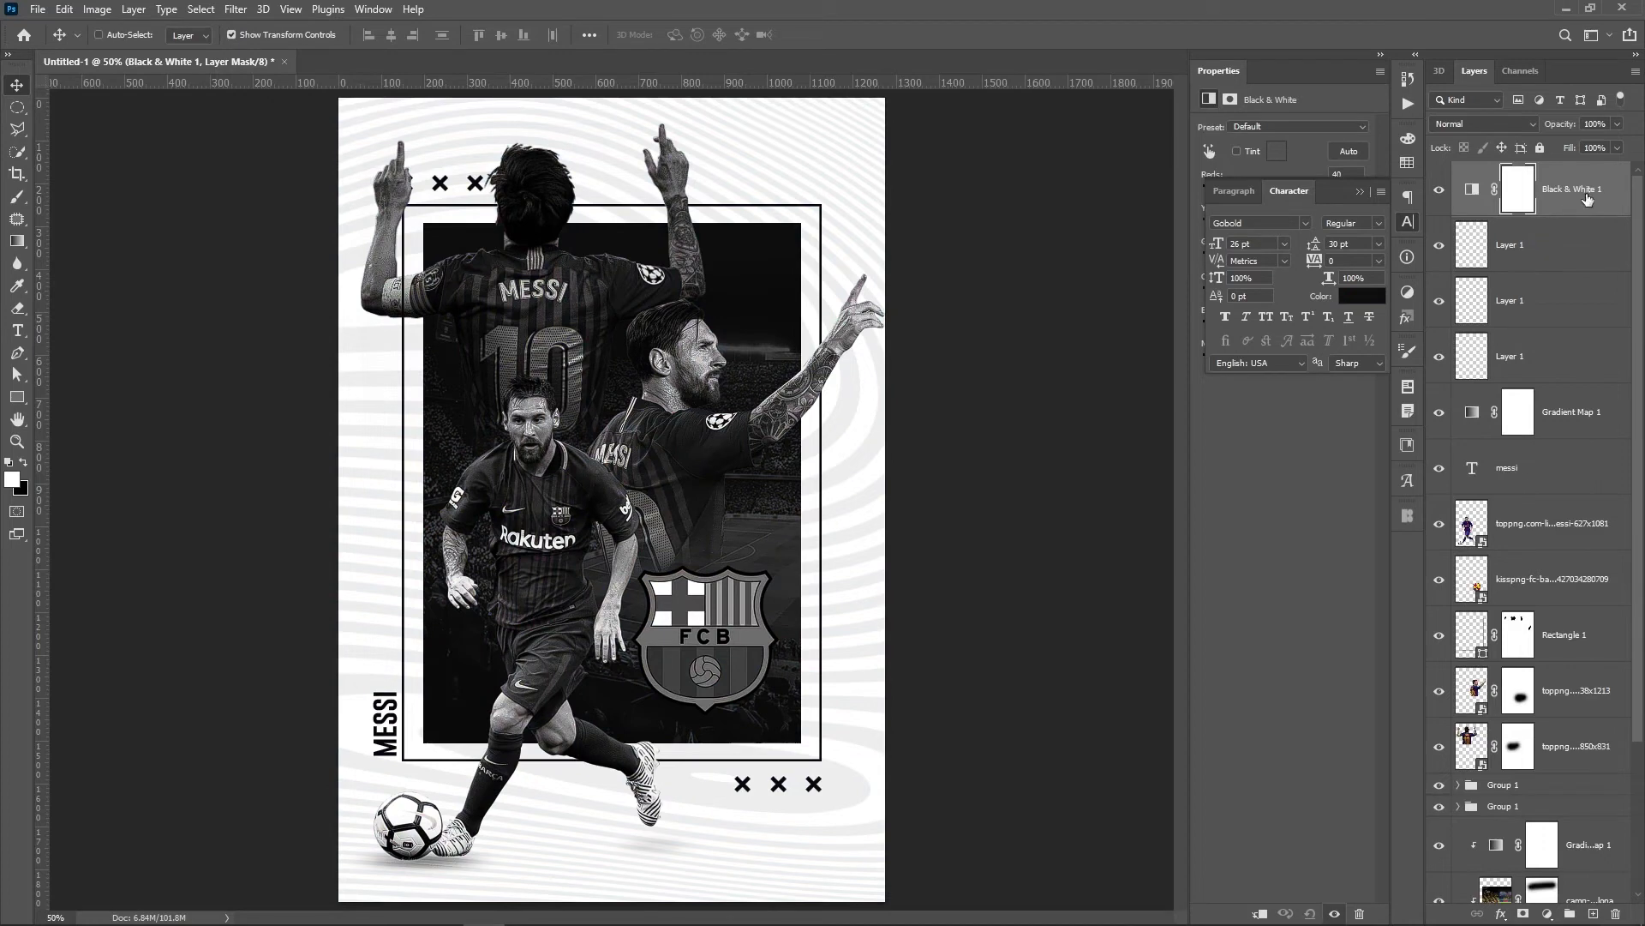
pyautogui.hotkey('ctrl', '2')
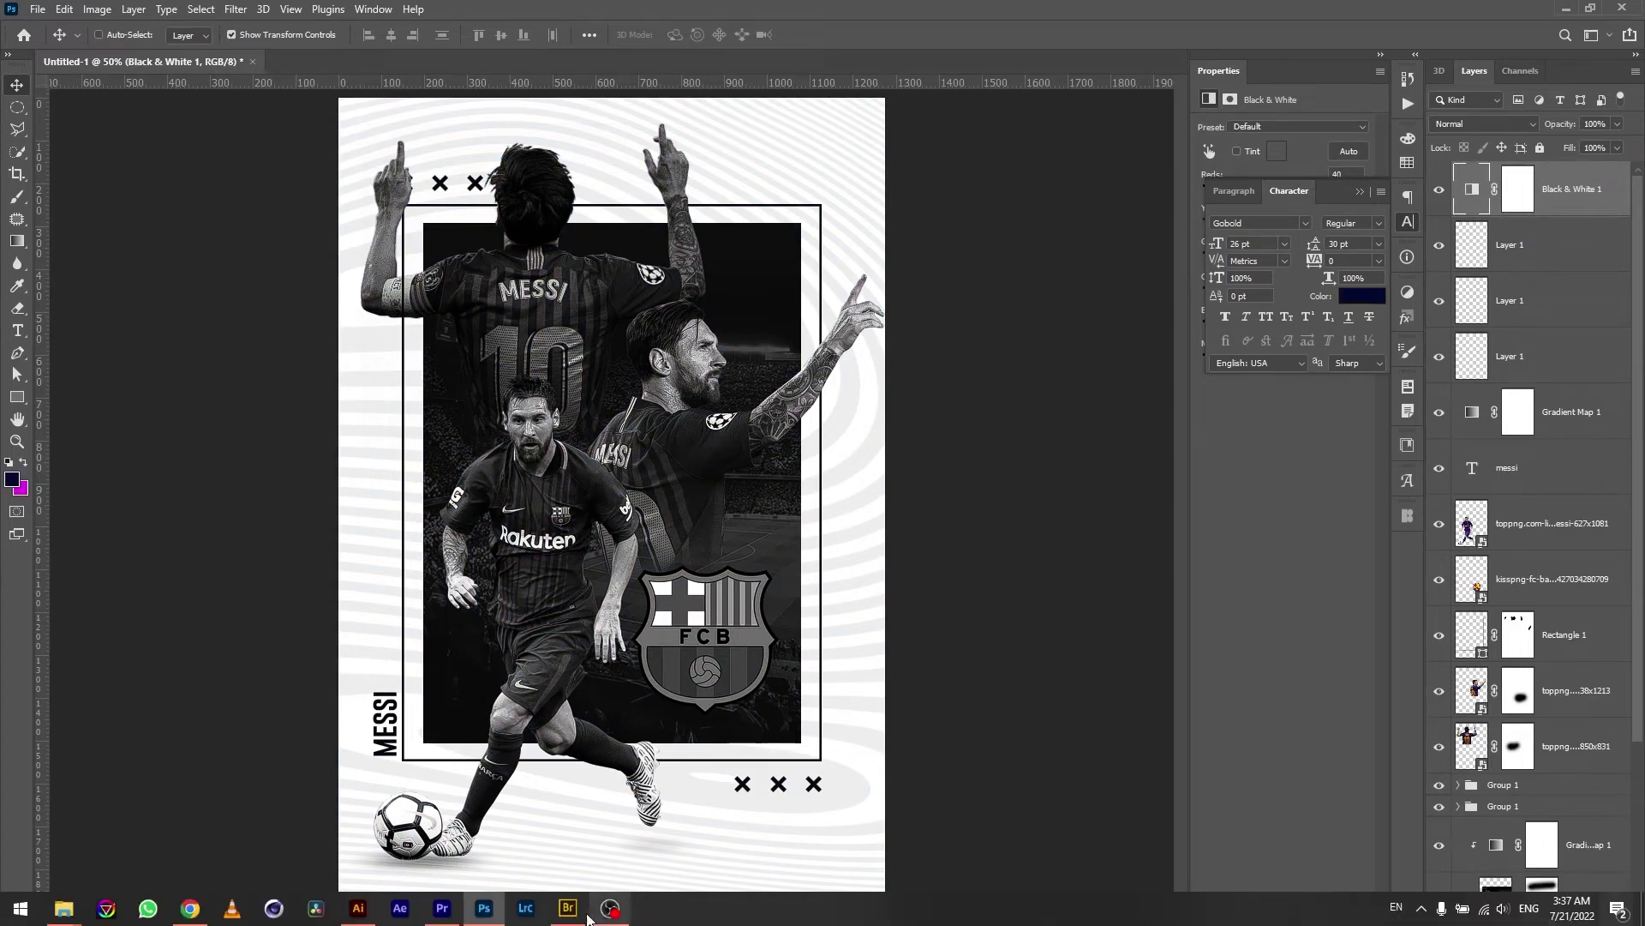
# Place Grainy-and-Gritty-Vector-Texture-03.png from the Footage/Grain folder in Adobe Bridge onto the Photoshop poster.
pyautogui.click(567, 909)
pyautogui.hotkey('alt', 'Left')
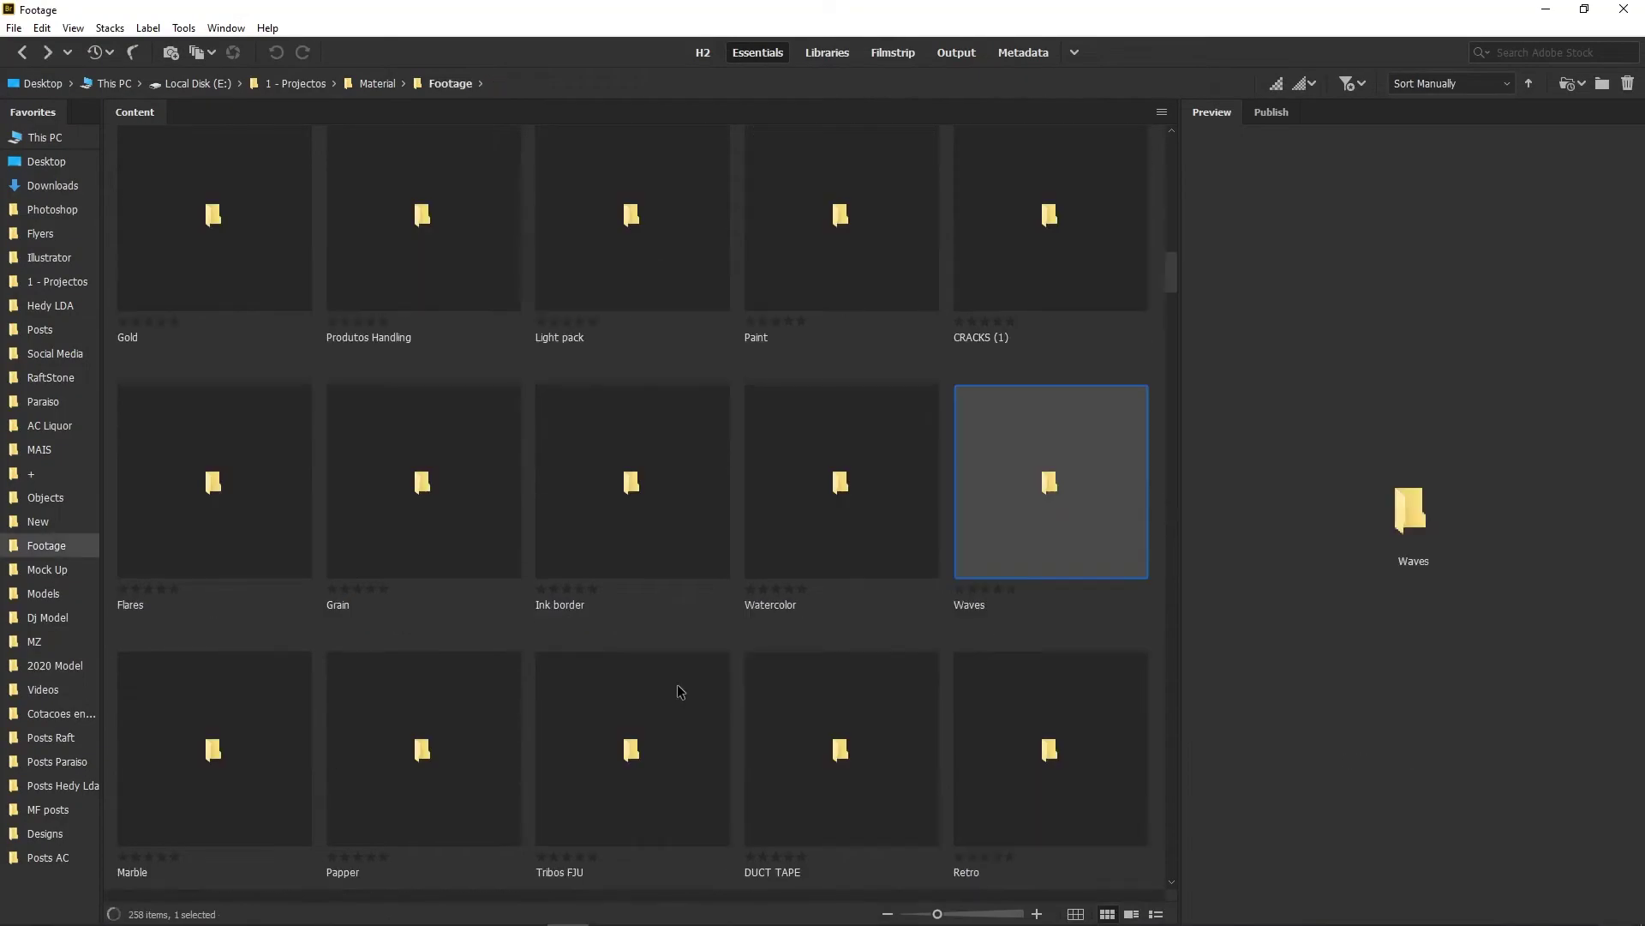
pyautogui.write('gra')
pyautogui.press('Return')
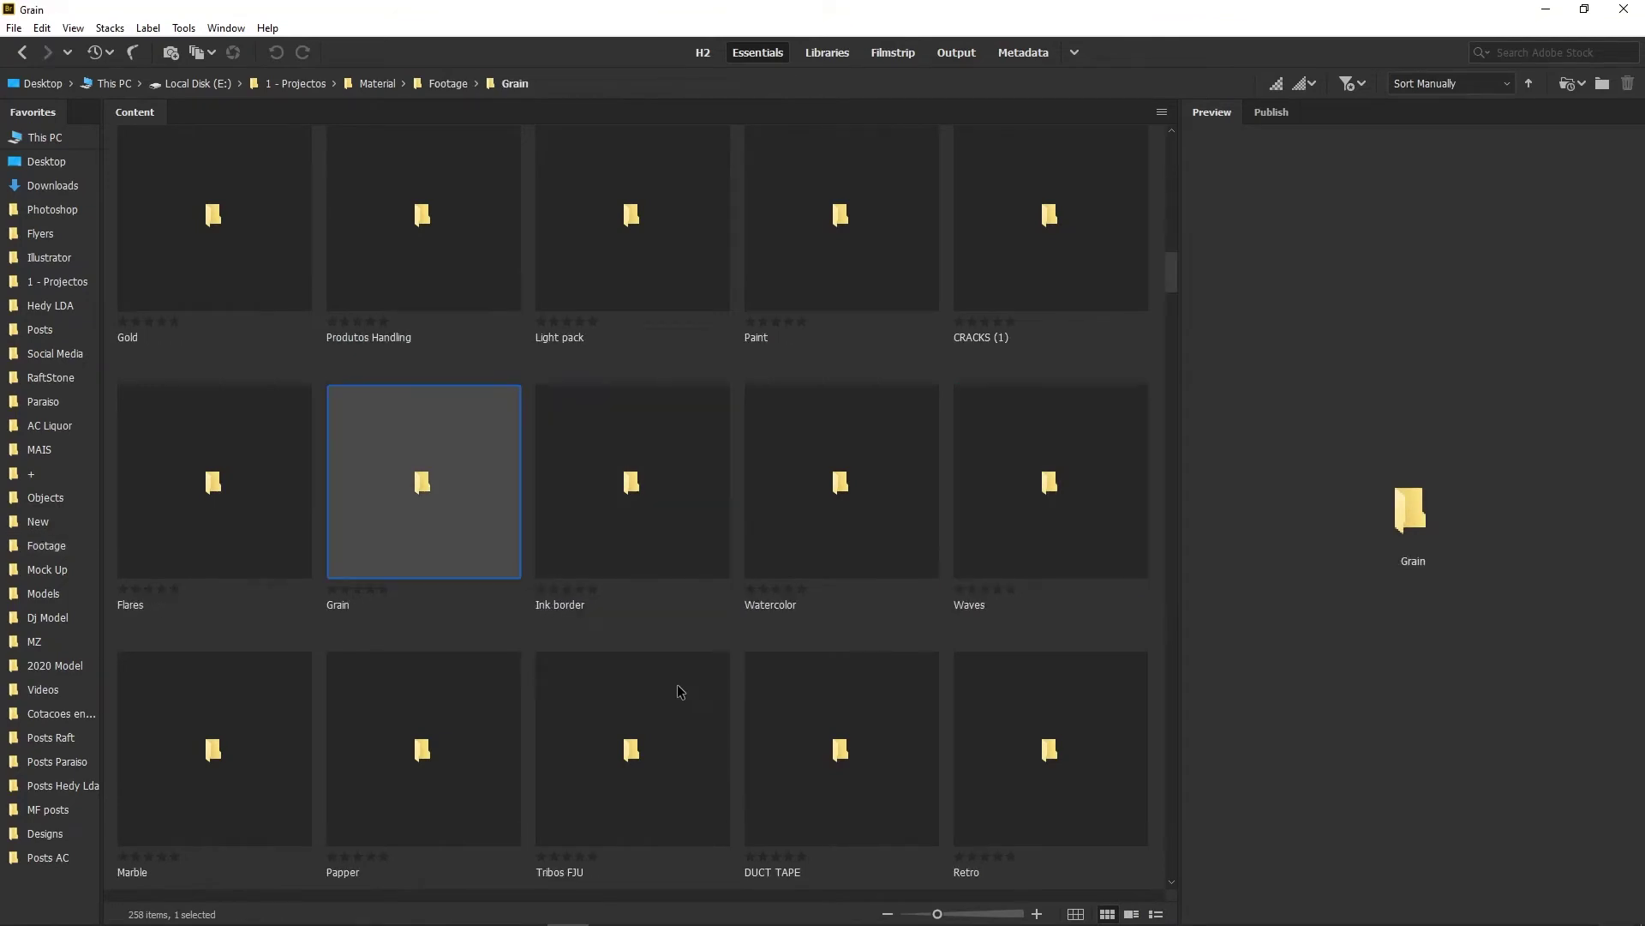
pyautogui.click(633, 244)
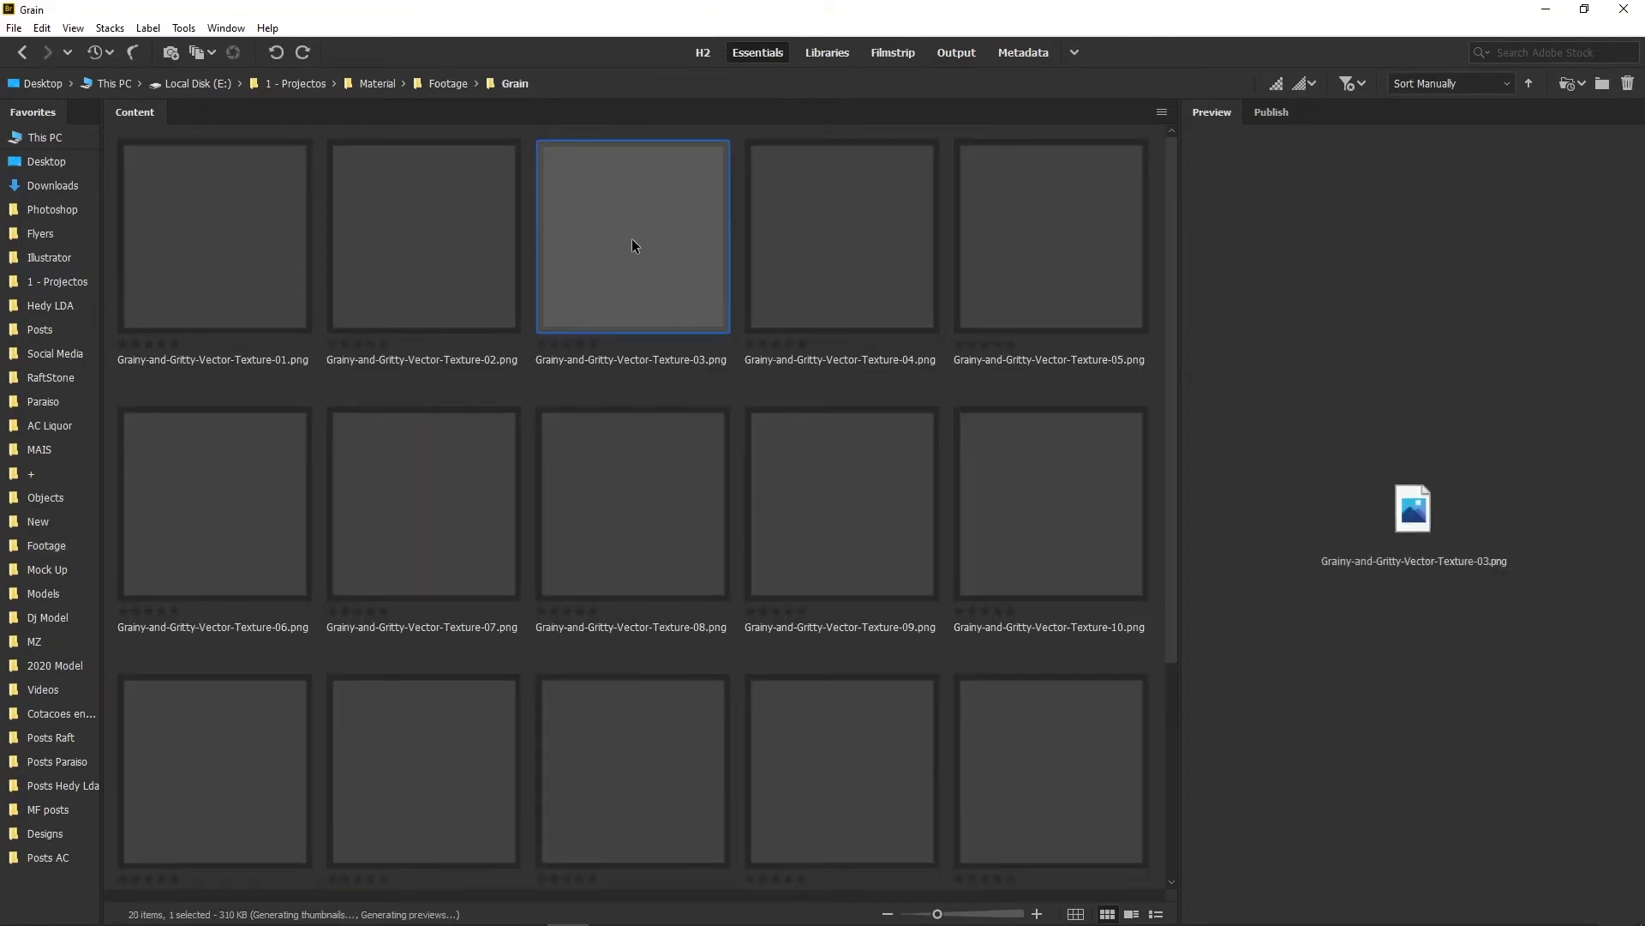
pyautogui.moveTo(654, 247); pyautogui.dragTo(617, 603)
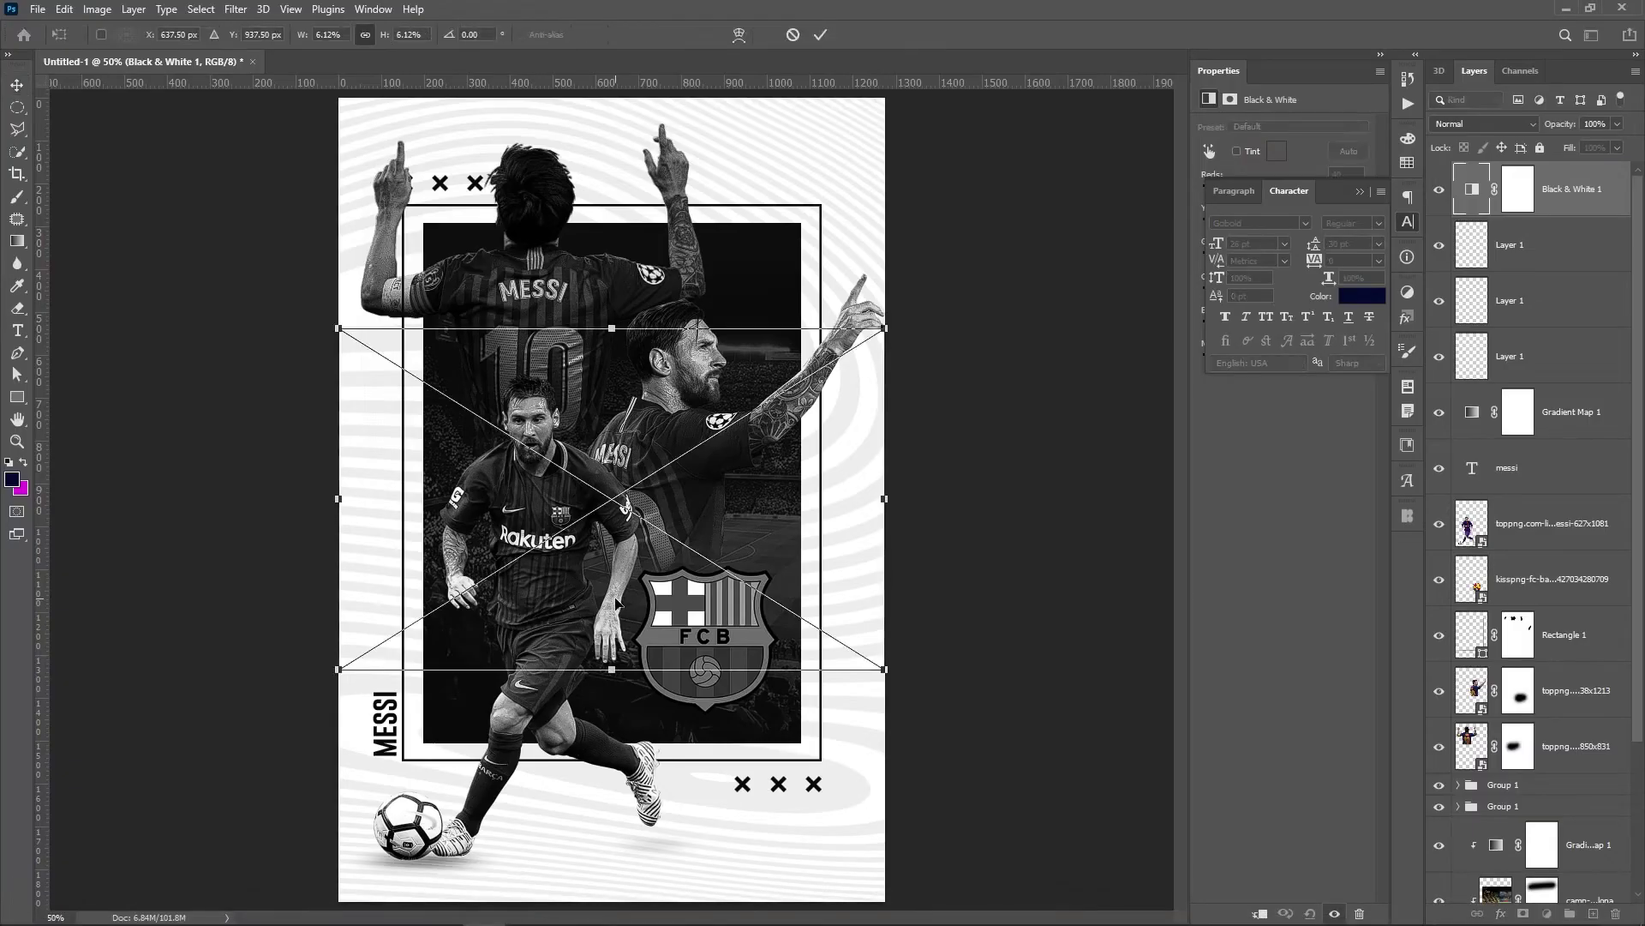
pyautogui.press('Return')
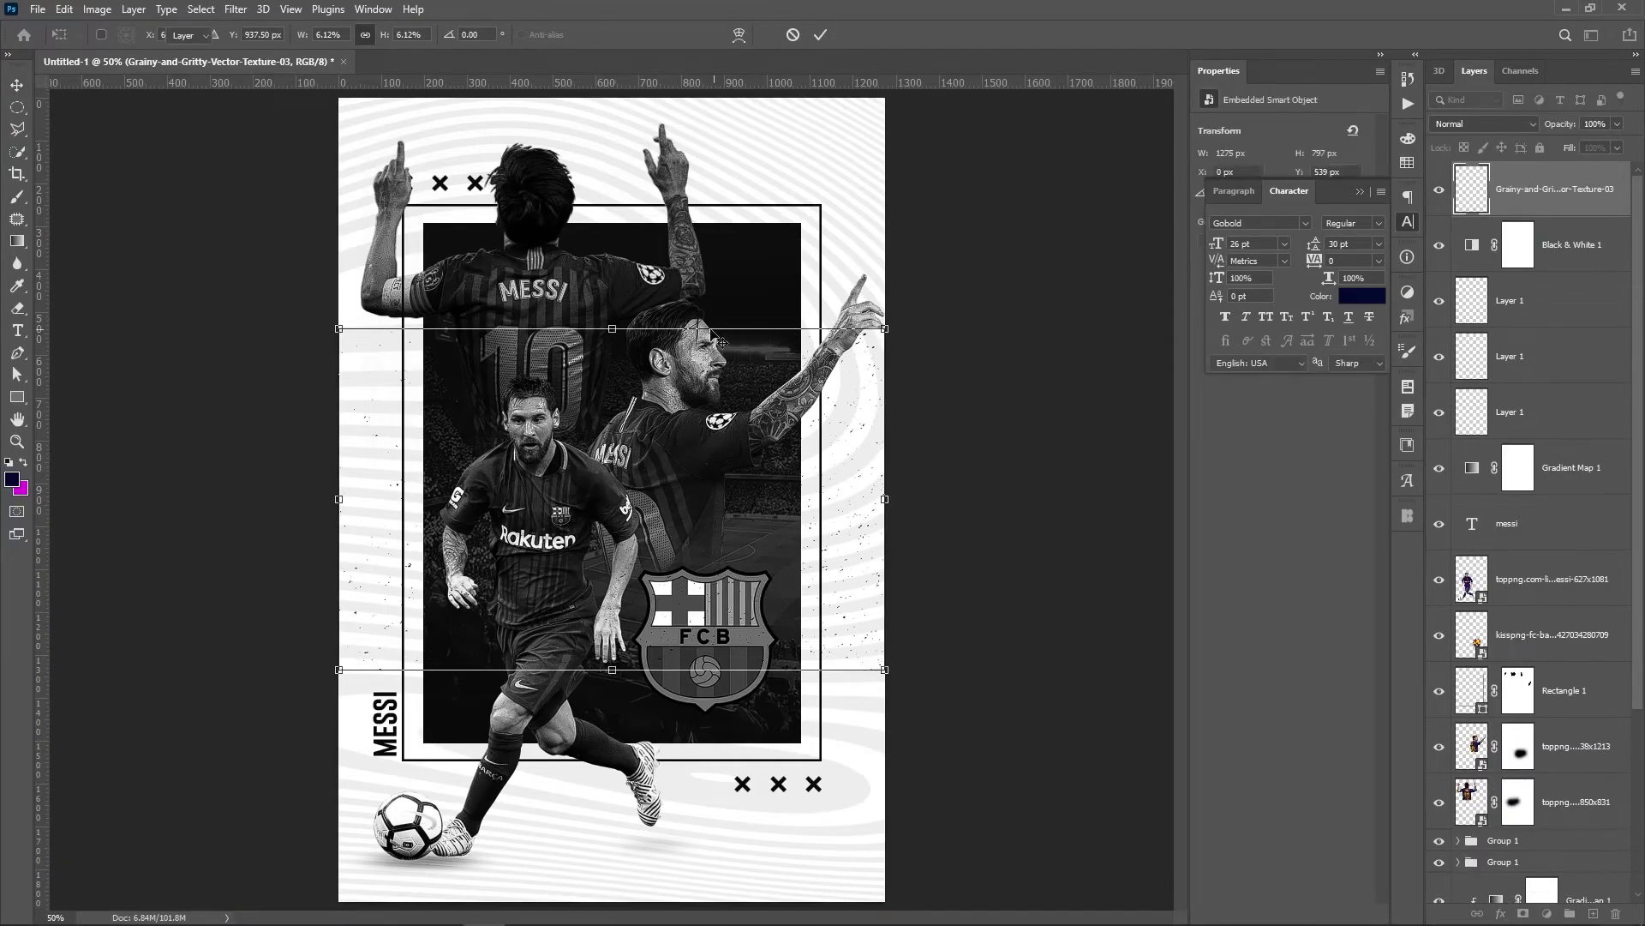
# Rotate the grain texture 90° and scale it to about 10.09% so it covers the whole canvas.
pyautogui.moveTo(672, 320); pyautogui.dragTo(819, 515)
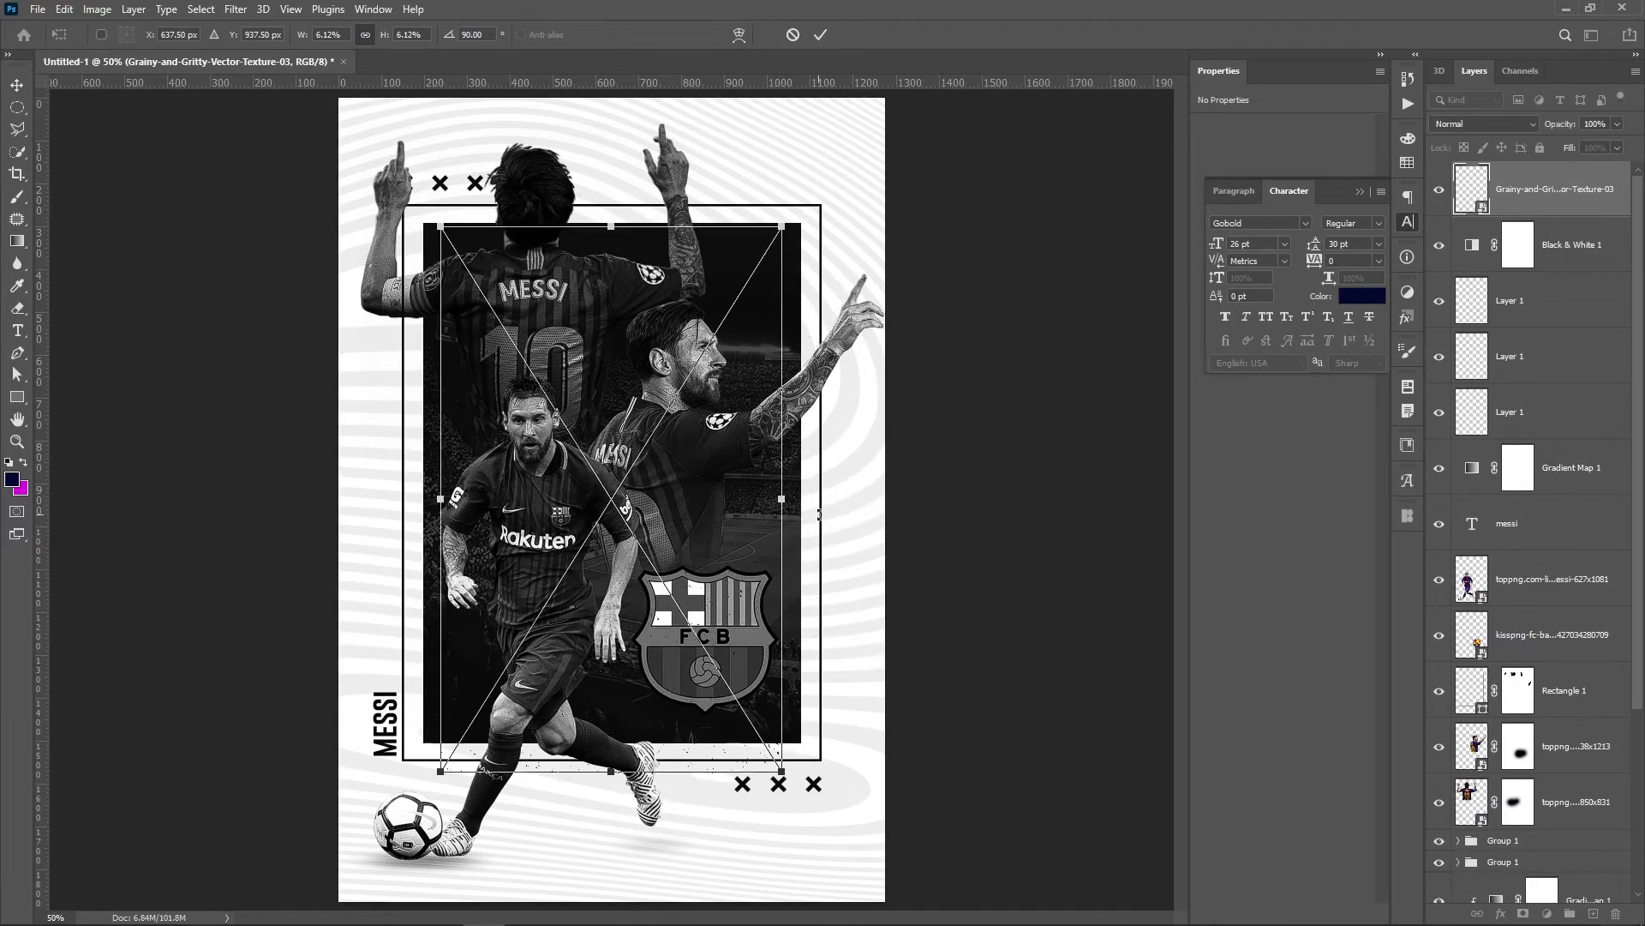
pyautogui.moveTo(806, 191); pyautogui.dragTo(922, 69)
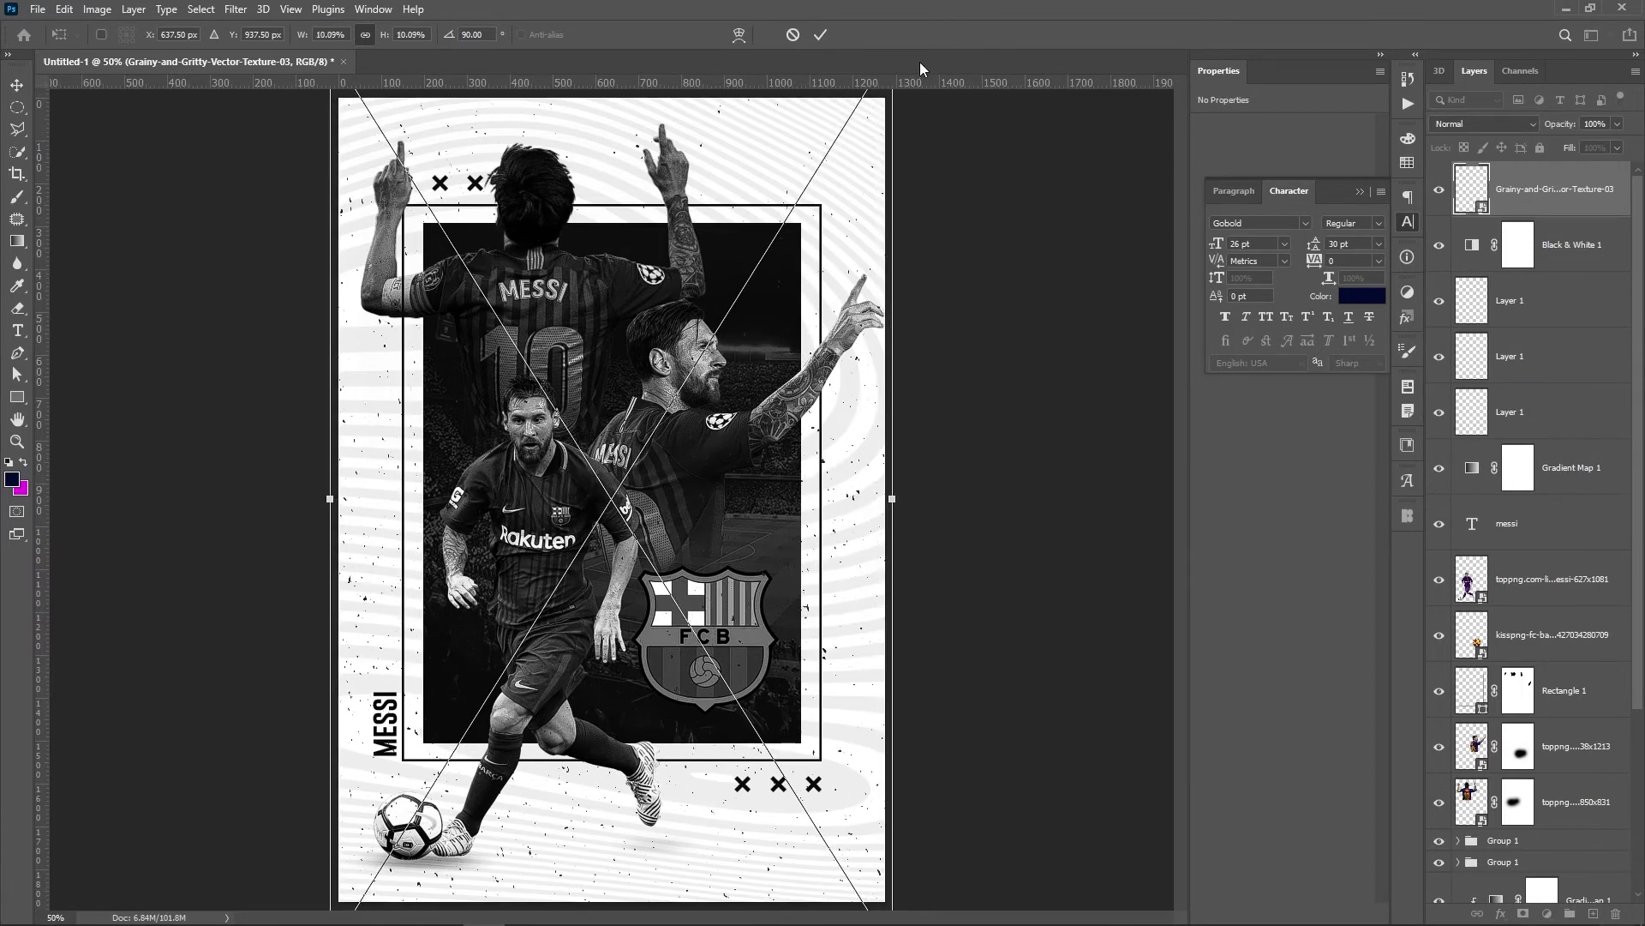
pyautogui.press('Return')
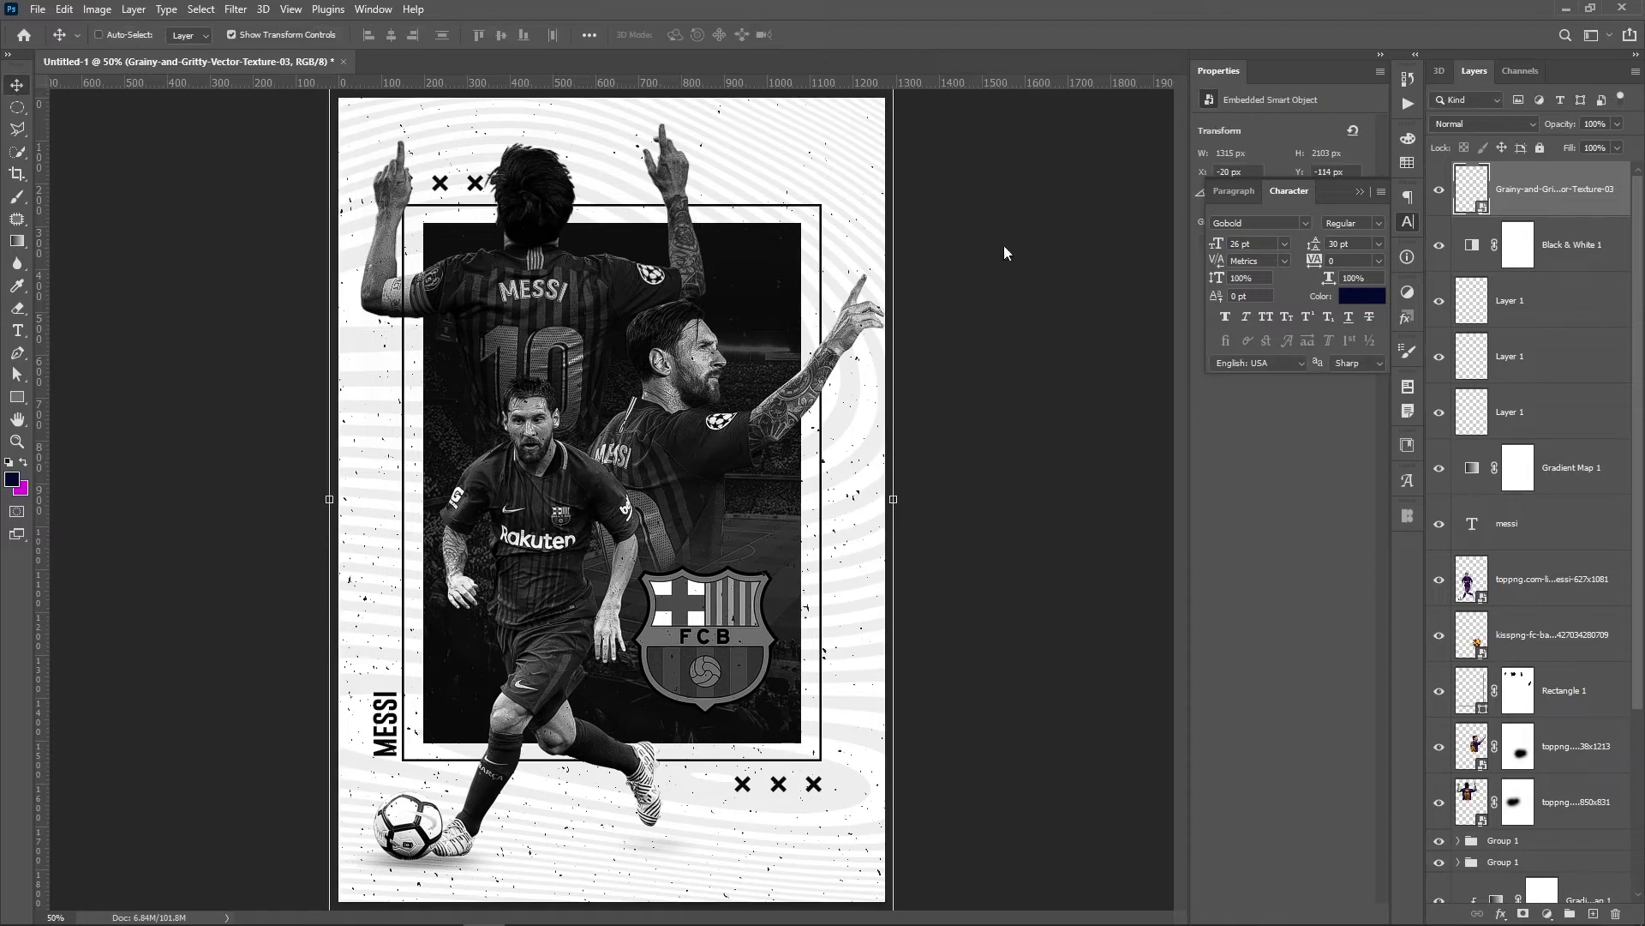
# Move the grain texture layer directly below the Black & White adjustment layer and group the two.
pyautogui.click(1444, 248)
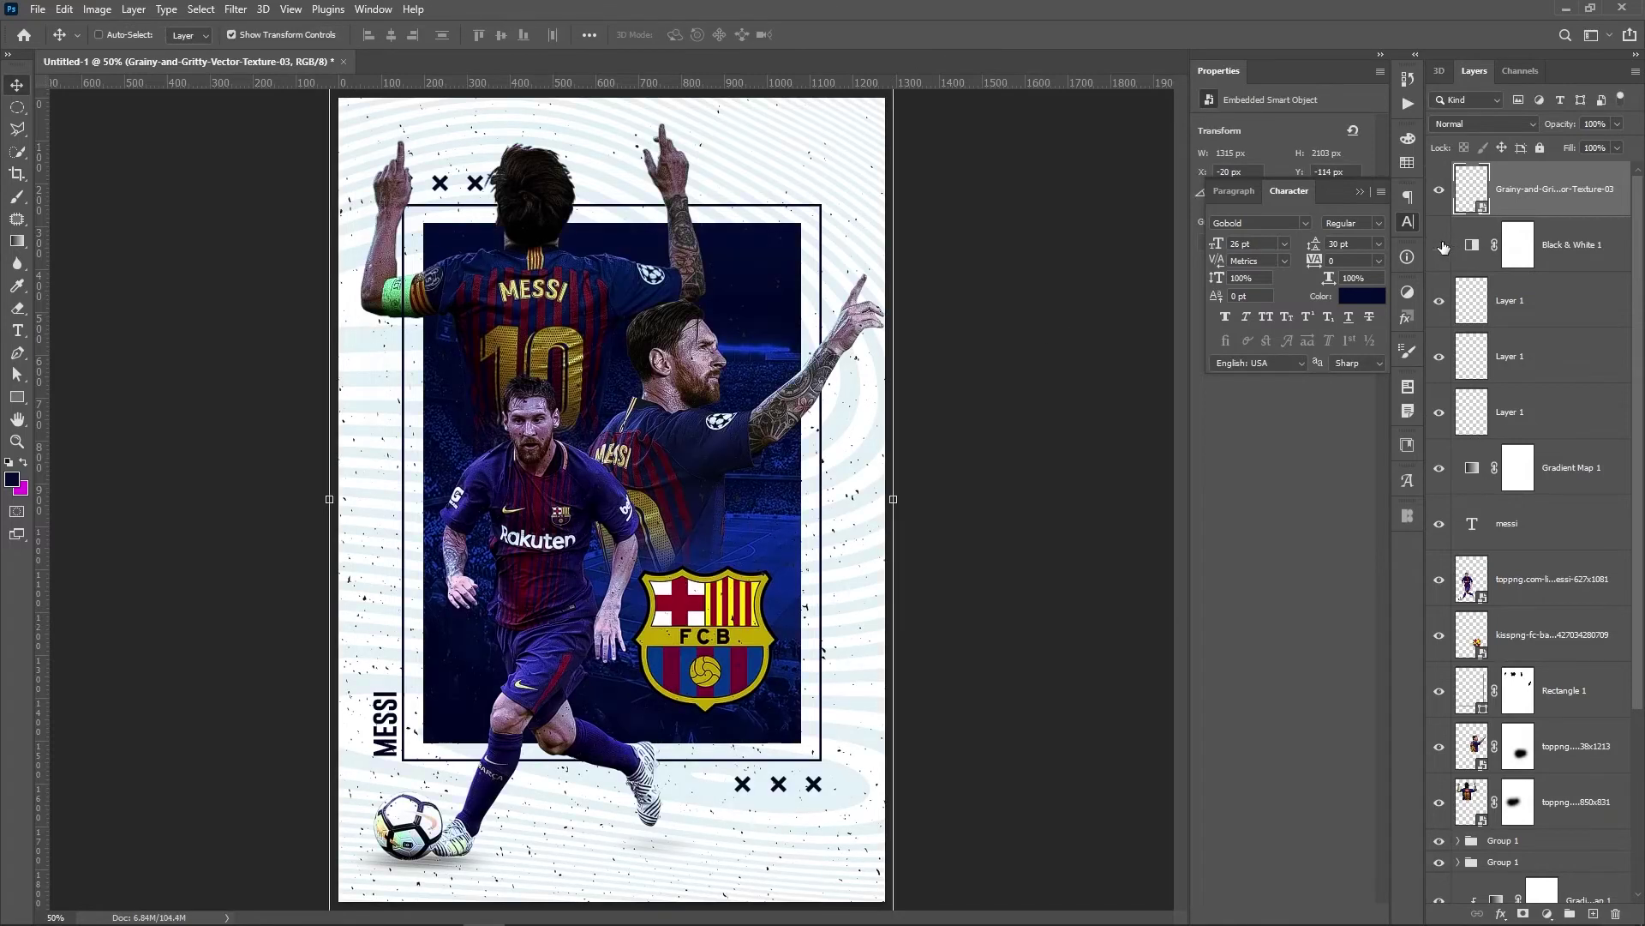
pyautogui.moveTo(1587, 196); pyautogui.dragTo(1587, 514)
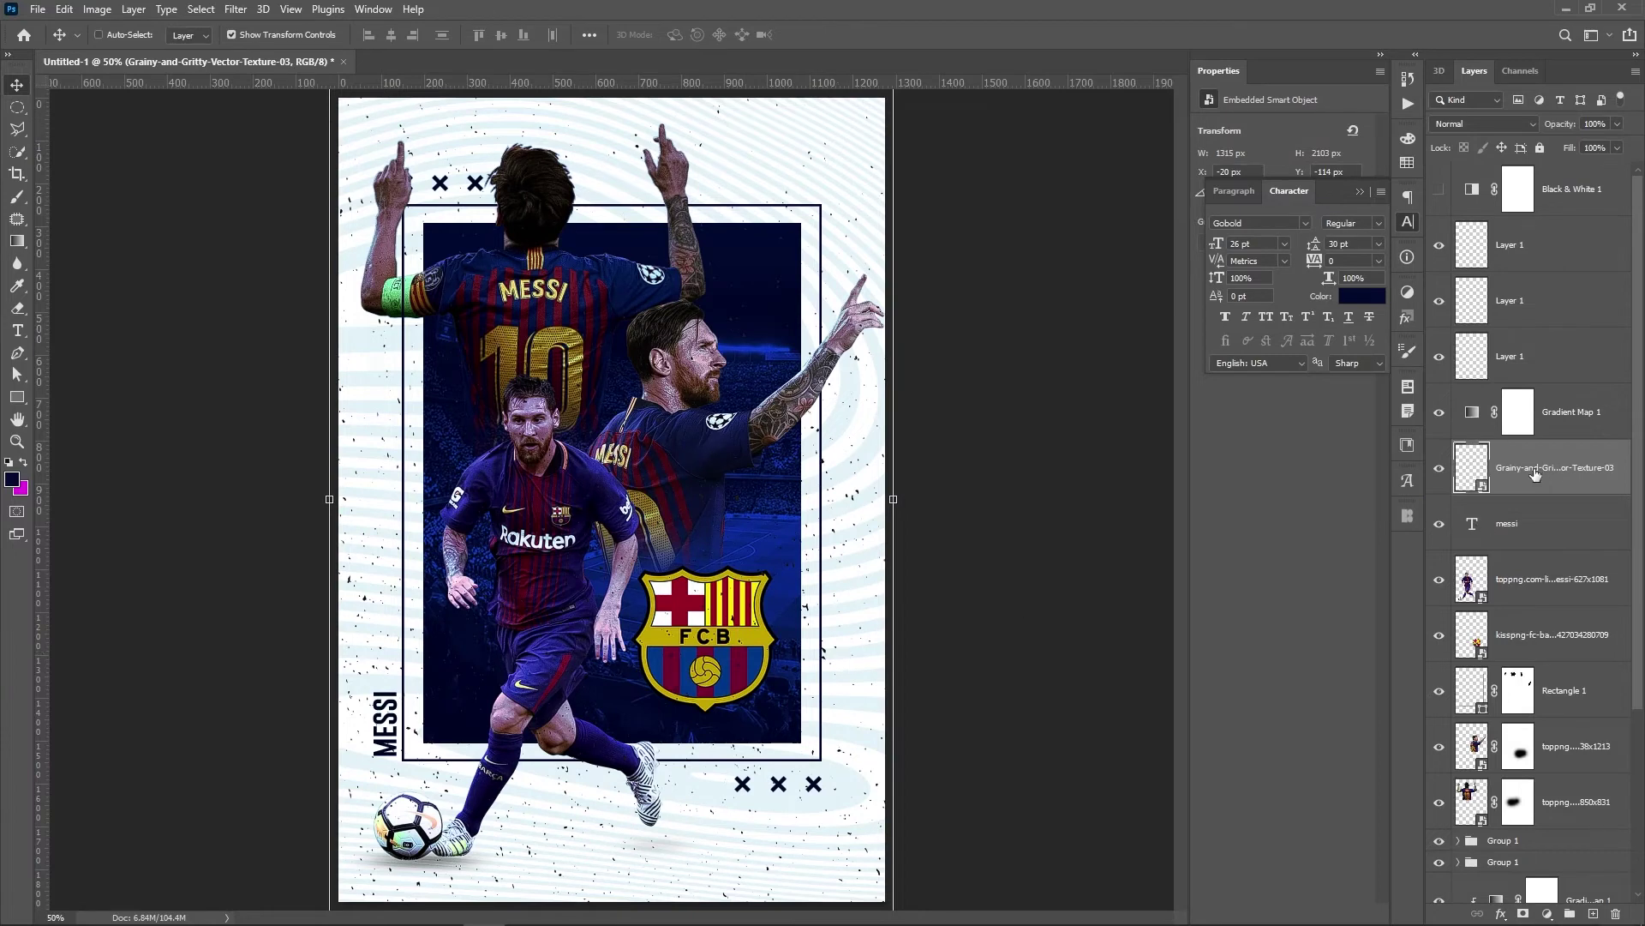
pyautogui.moveTo(1542, 467); pyautogui.dragTo(1451, 232)
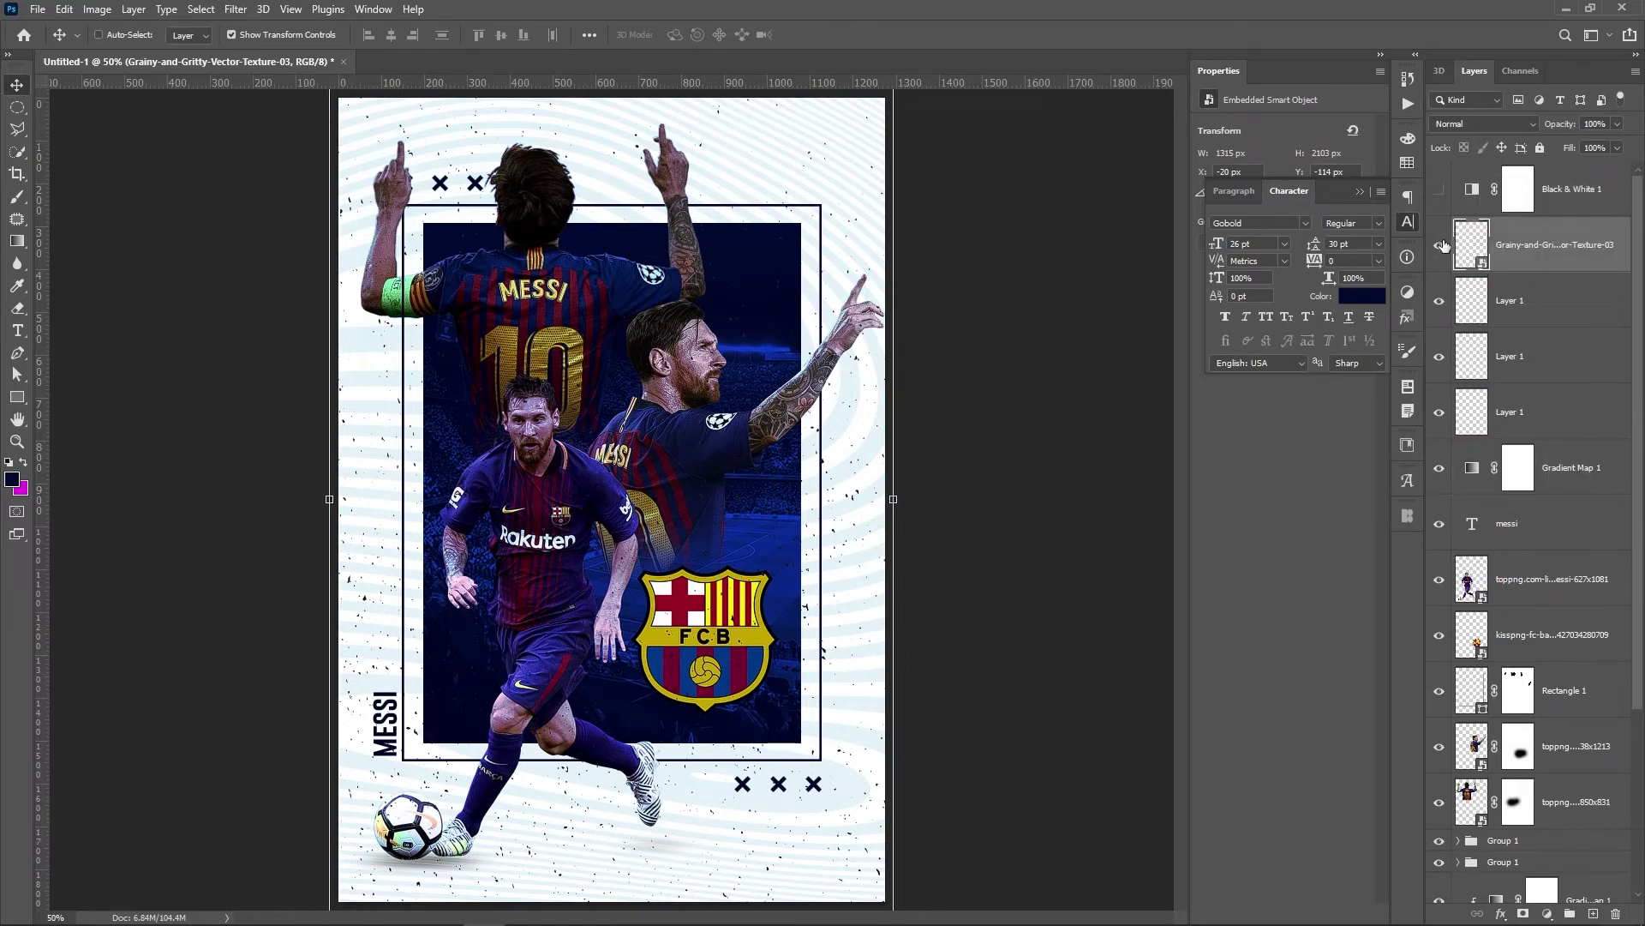
pyautogui.click(1439, 188)
pyautogui.keyDown('ctrl'); pyautogui.click(1564, 262); pyautogui.keyUp('ctrl')
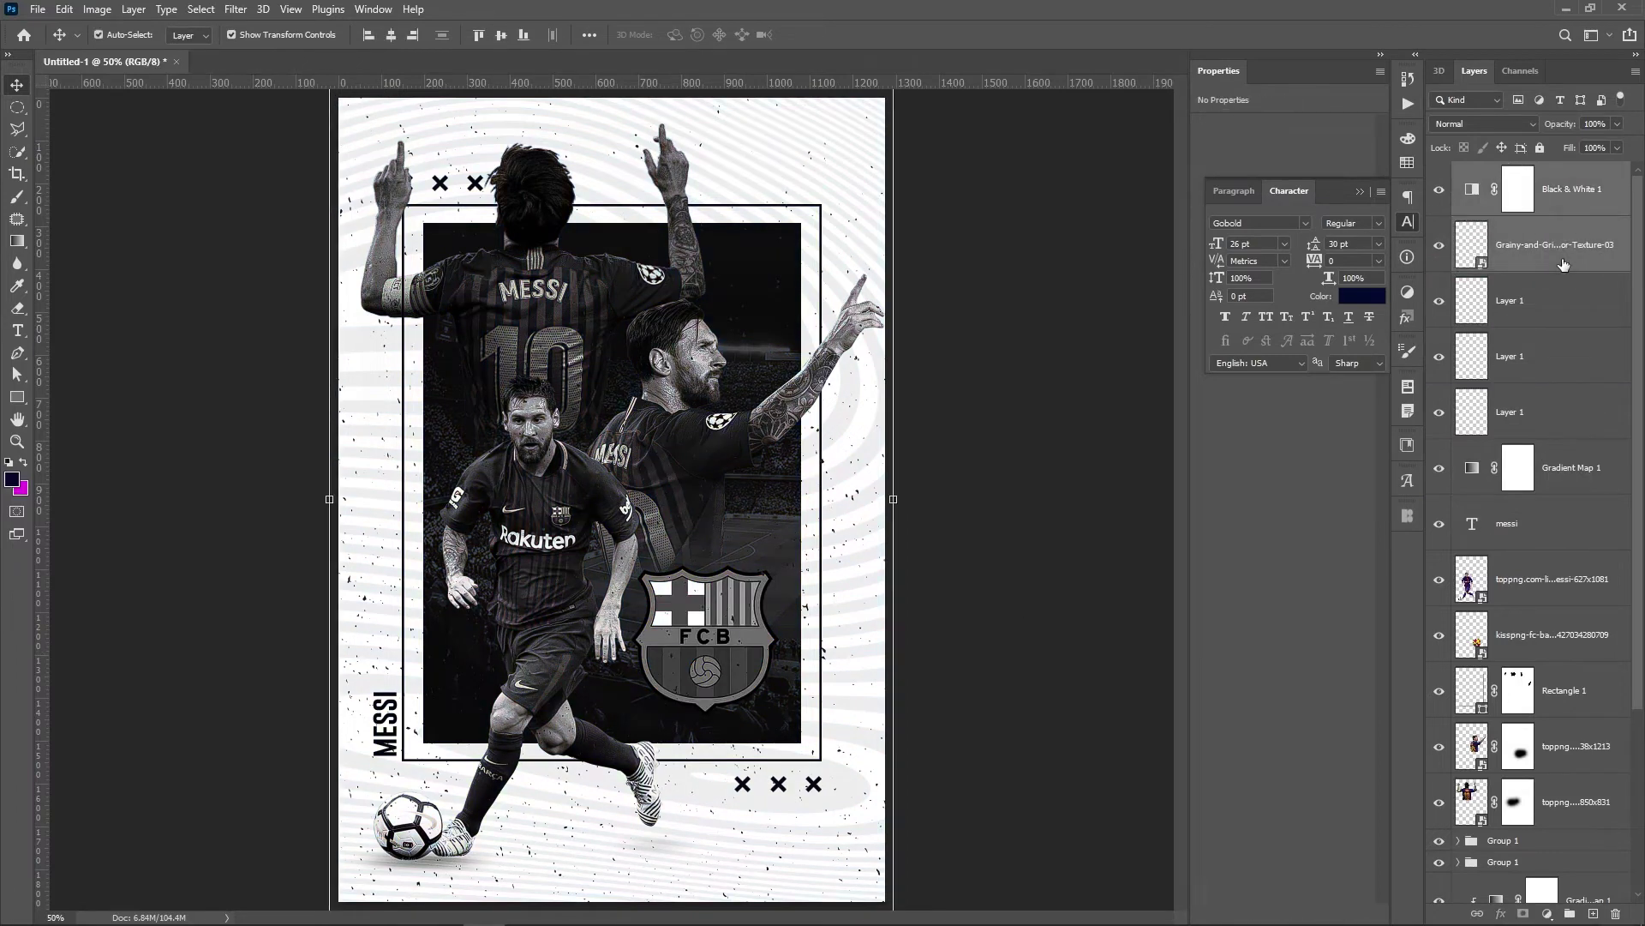
pyautogui.hotkey('ctrl', 'g')
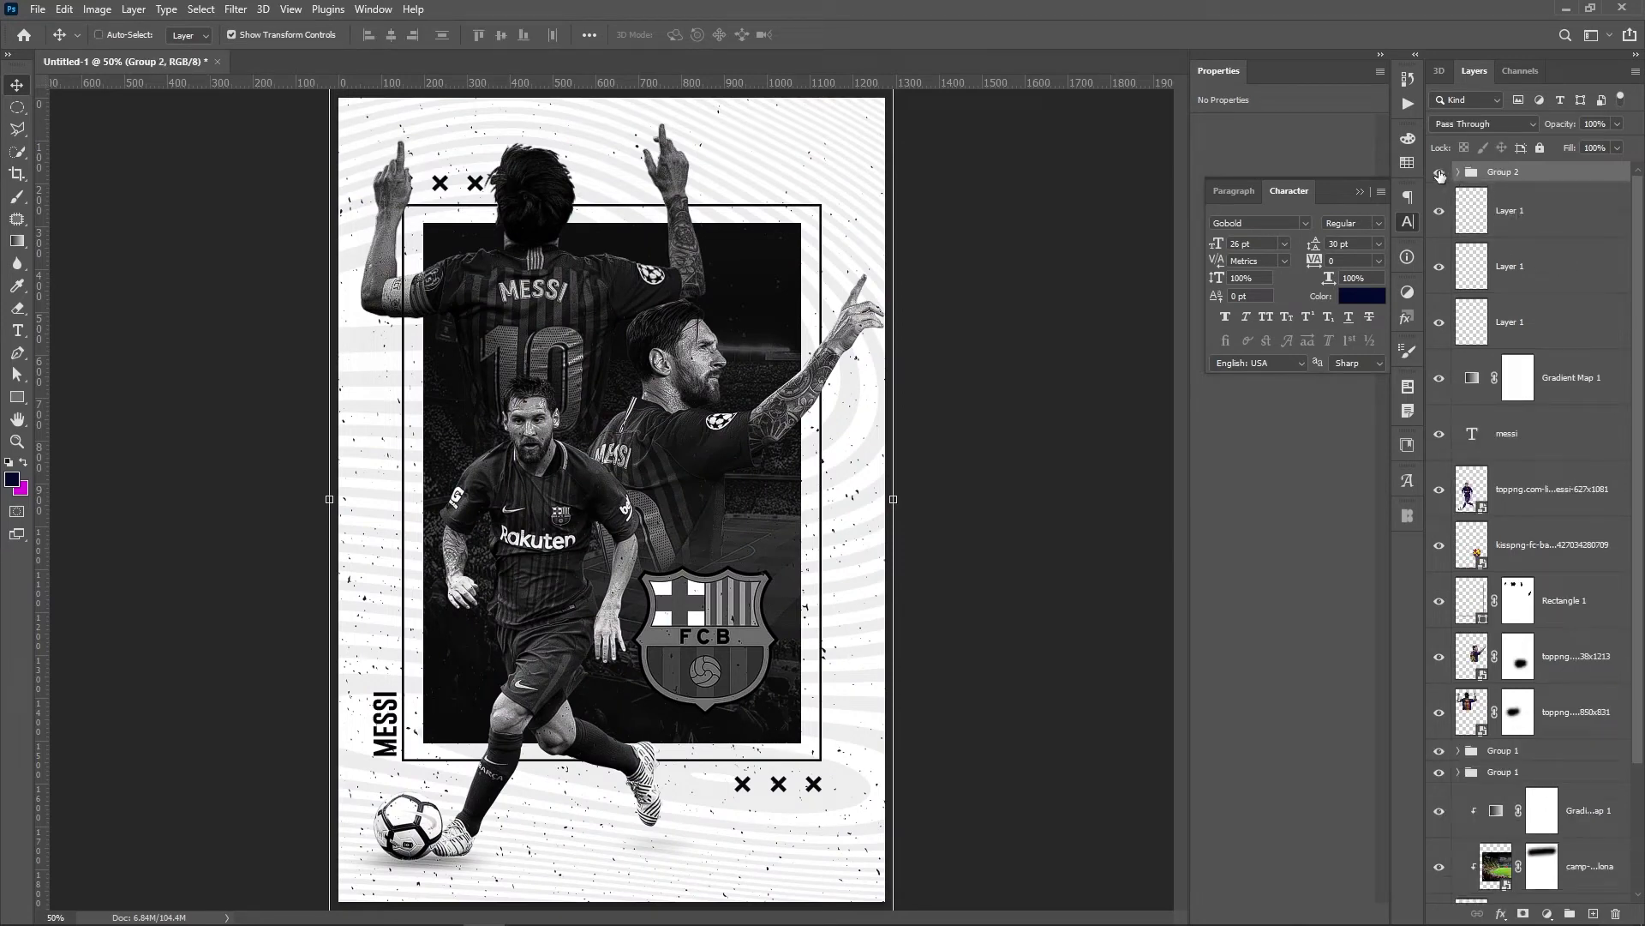
# Add a Levels adjustment layer above Group 2 and hide that group.
pyautogui.click(1547, 914)
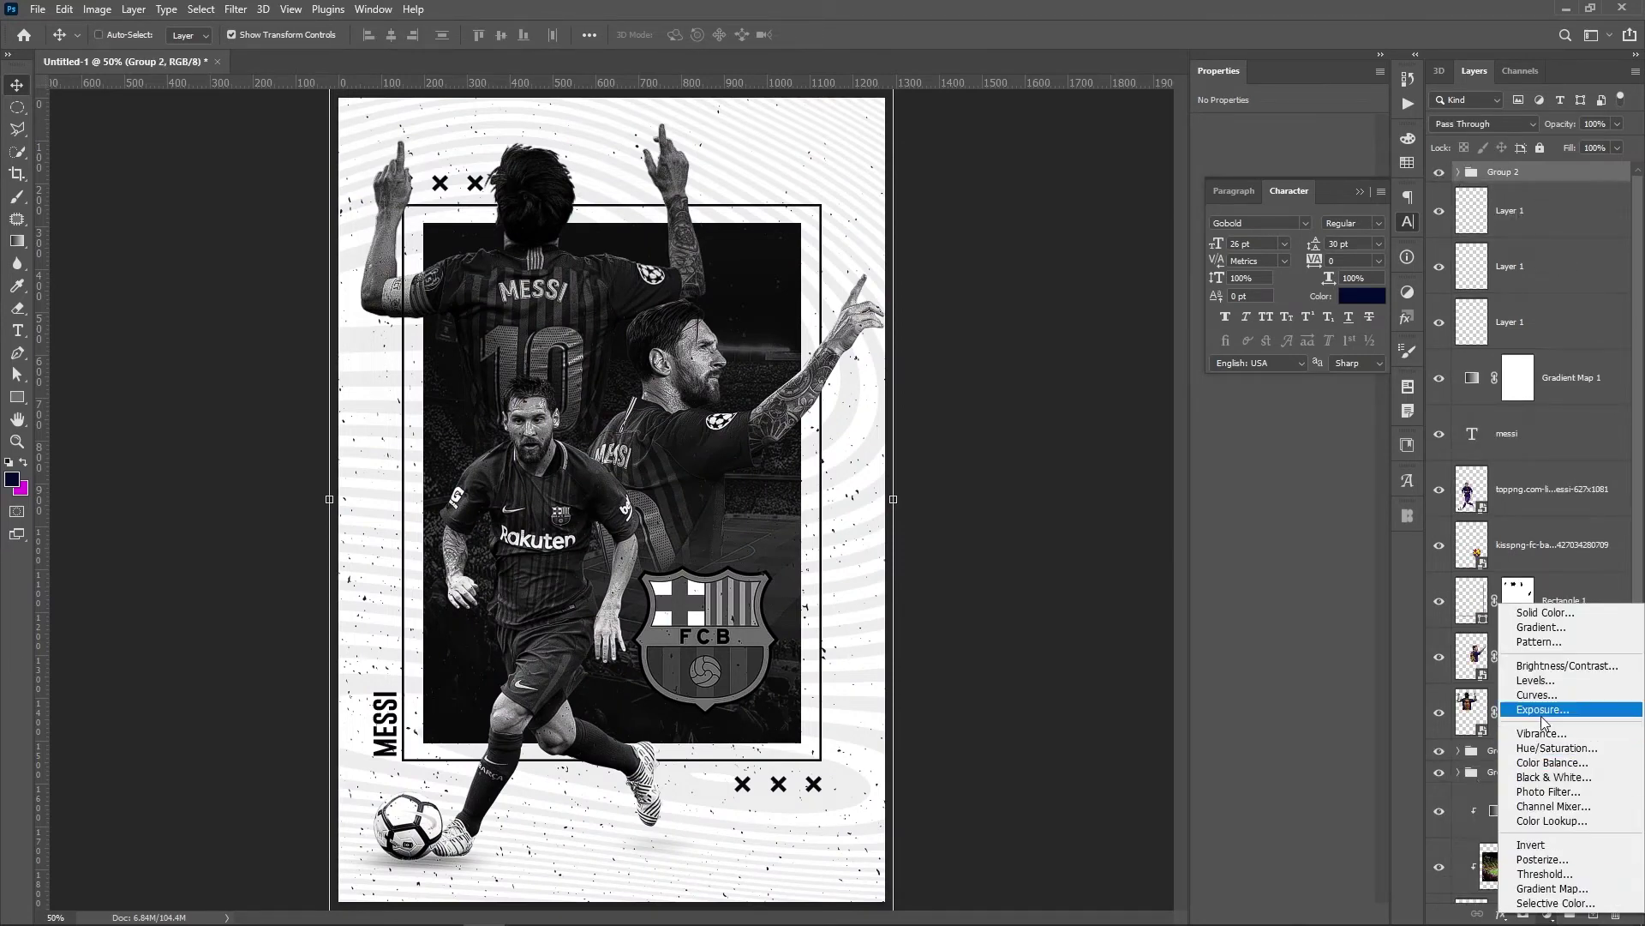
pyautogui.click(1534, 680)
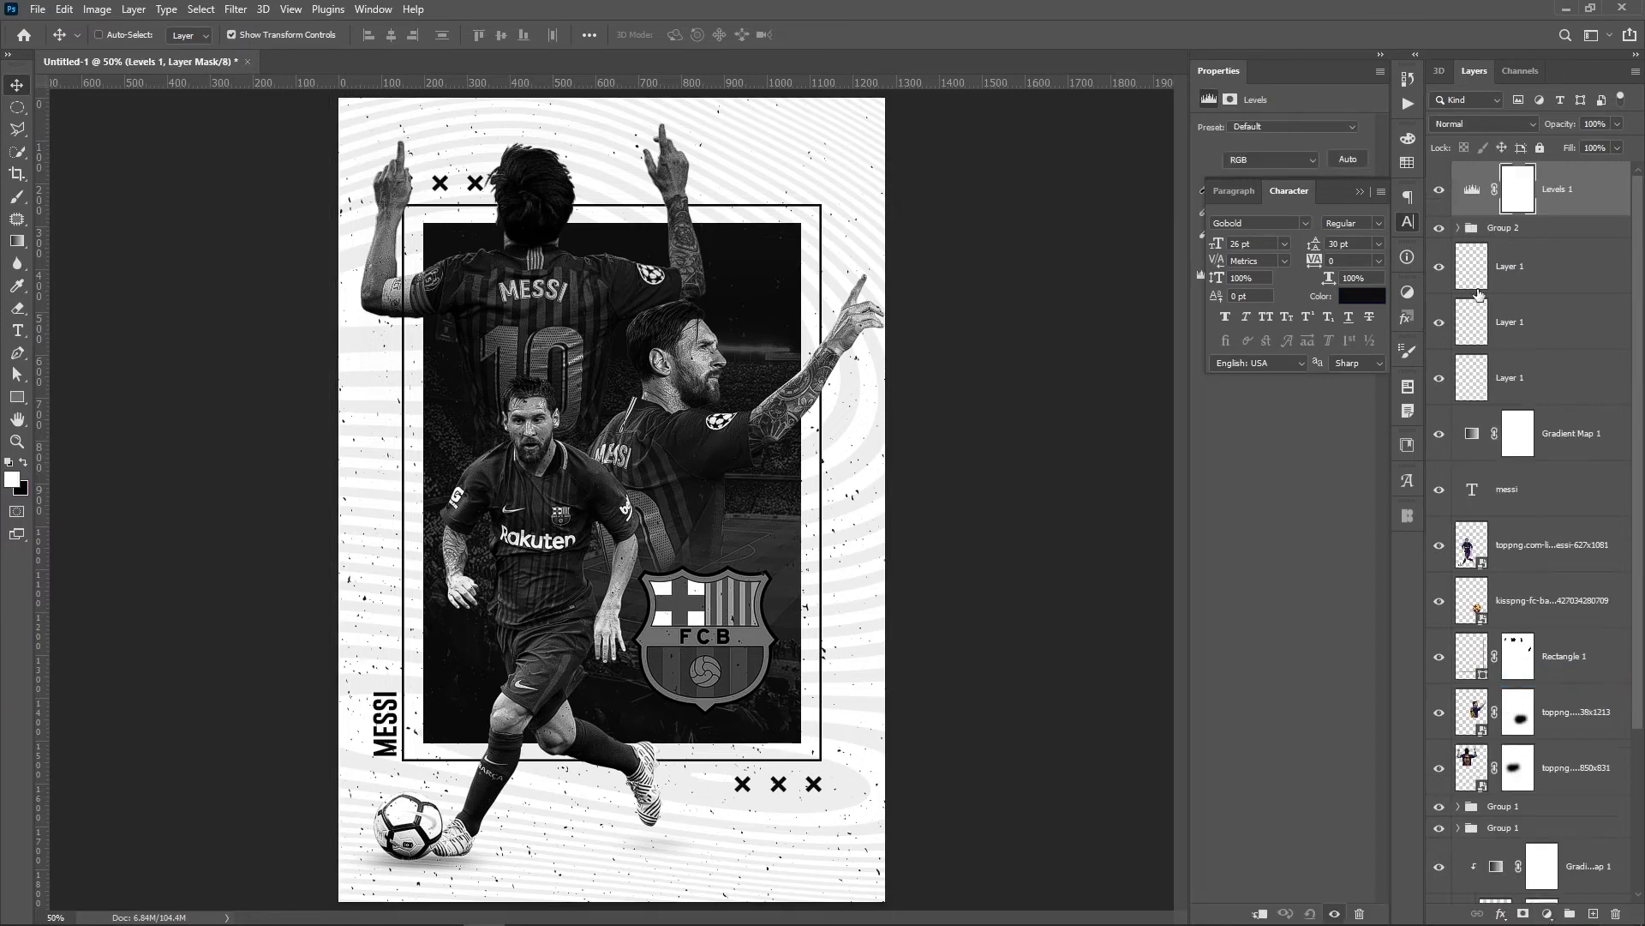
pyautogui.click(1440, 229)
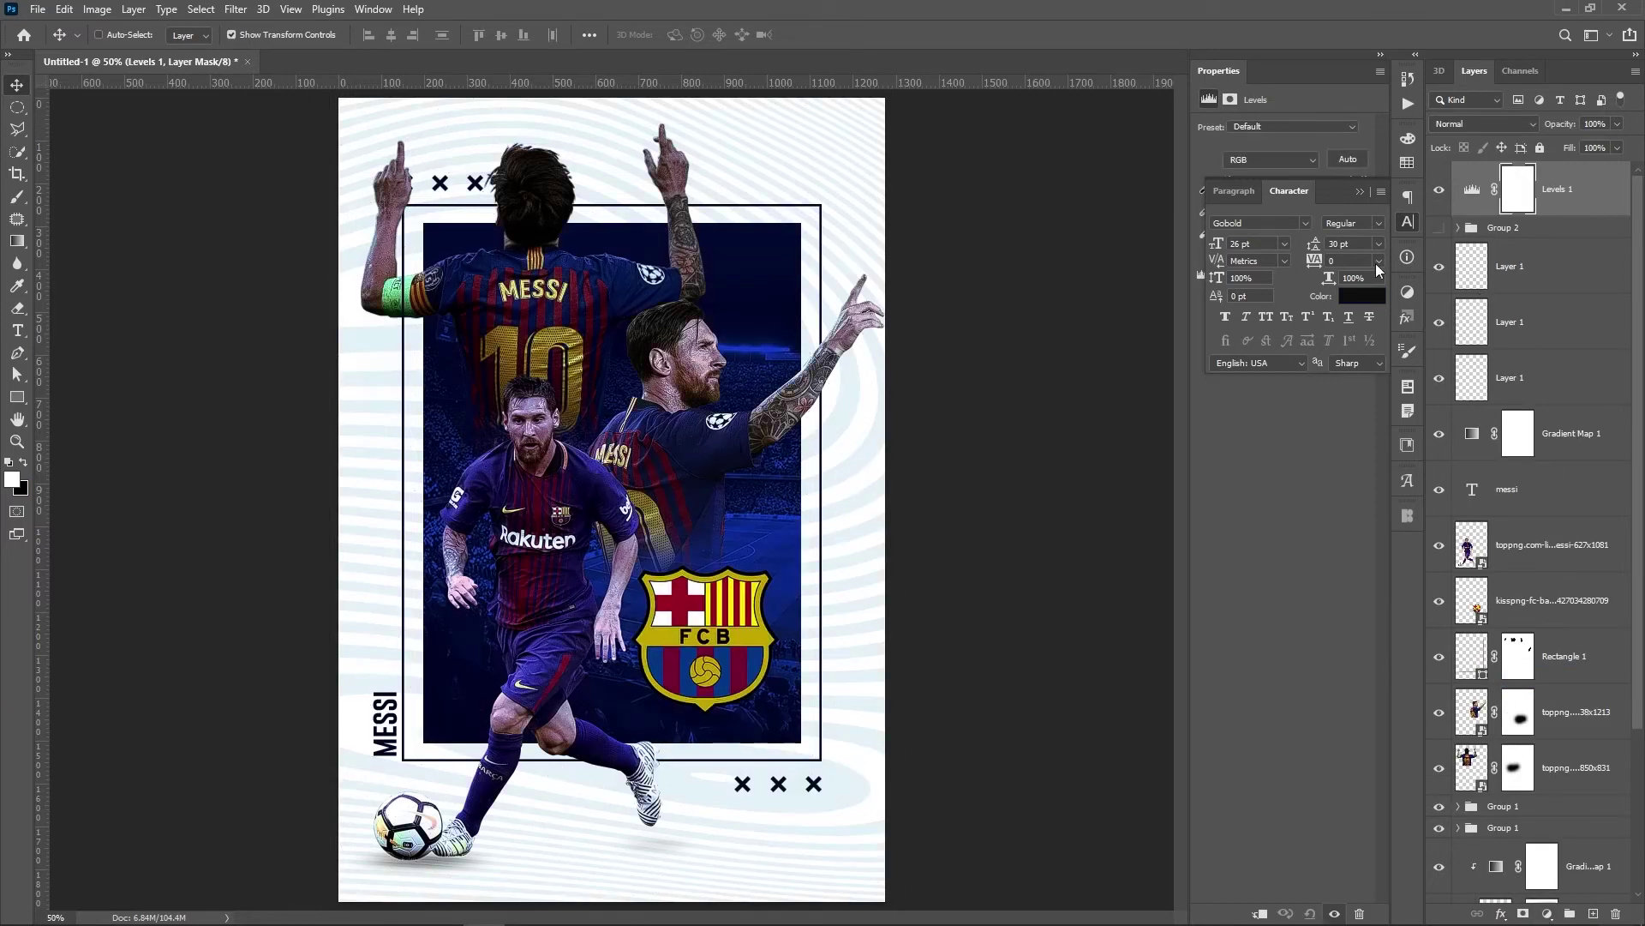
# Raise the Levels black input to 14 and lower the white input to boost the poster's contrast.
pyautogui.click(1360, 190)
pyautogui.moveTo(1227, 253); pyautogui.dragTo(1232, 252)
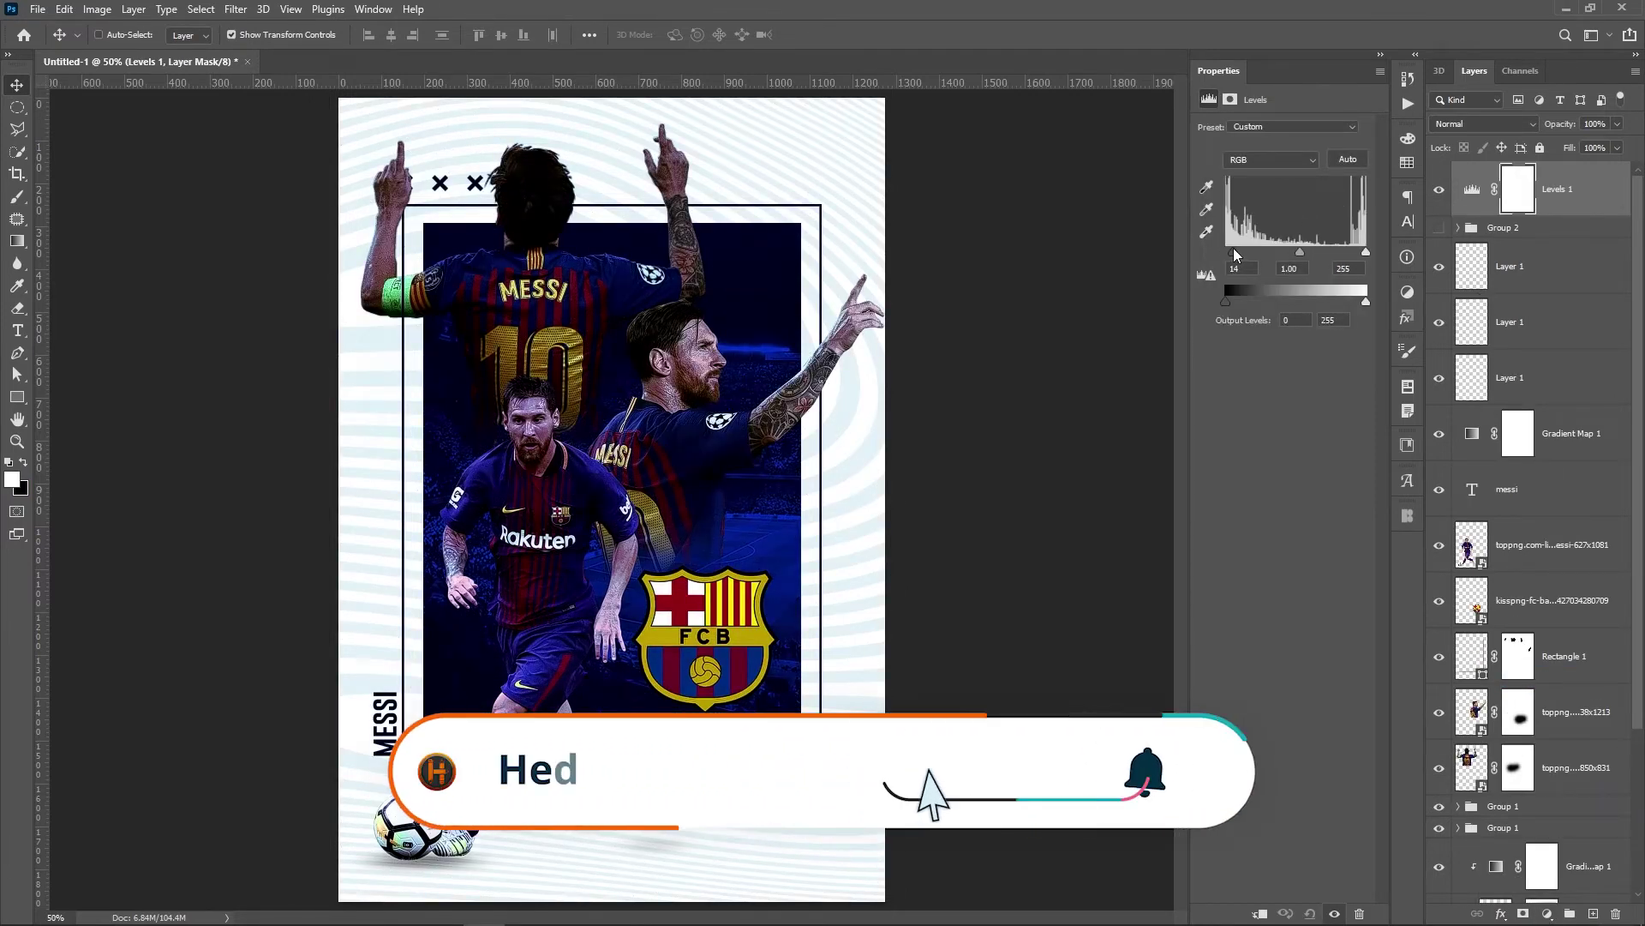
pyautogui.moveTo(1366, 252); pyautogui.dragTo(1345, 250)
# Set the unclipped Gradient Map 1 layer's opacity to 34% and its blend mode to Screen.
pyautogui.click(1590, 441)
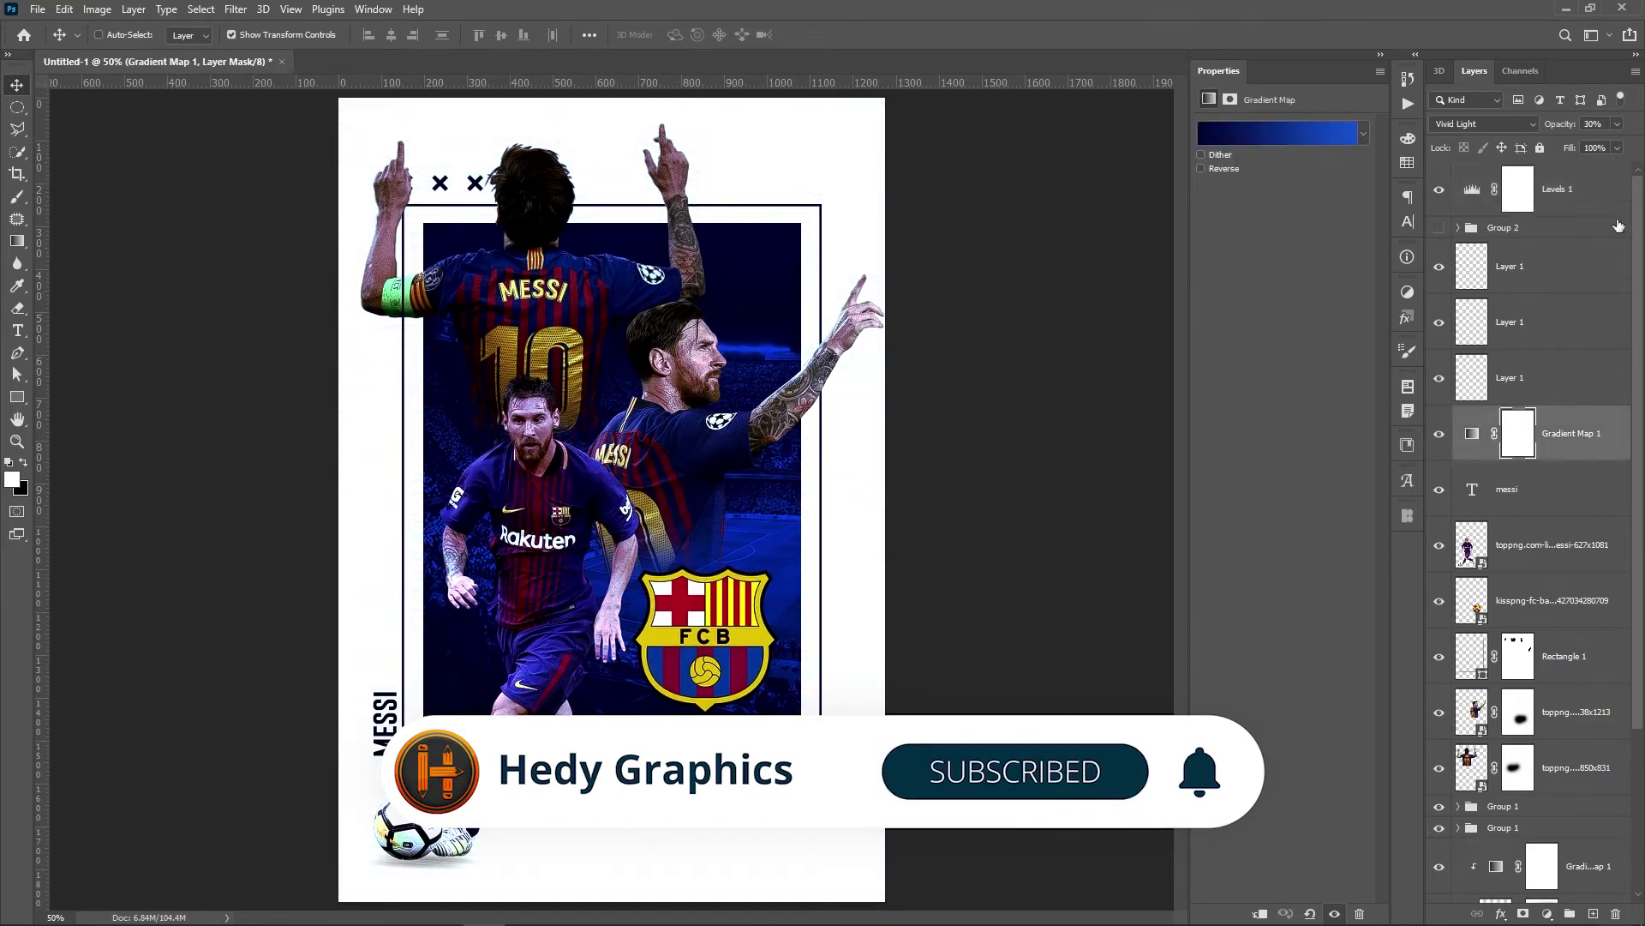
pyautogui.moveTo(1610, 146)
pyautogui.mouseDown()
pyautogui.moveTo(1572, 149)
pyautogui.moveTo(1586, 151)
pyautogui.mouseUp()
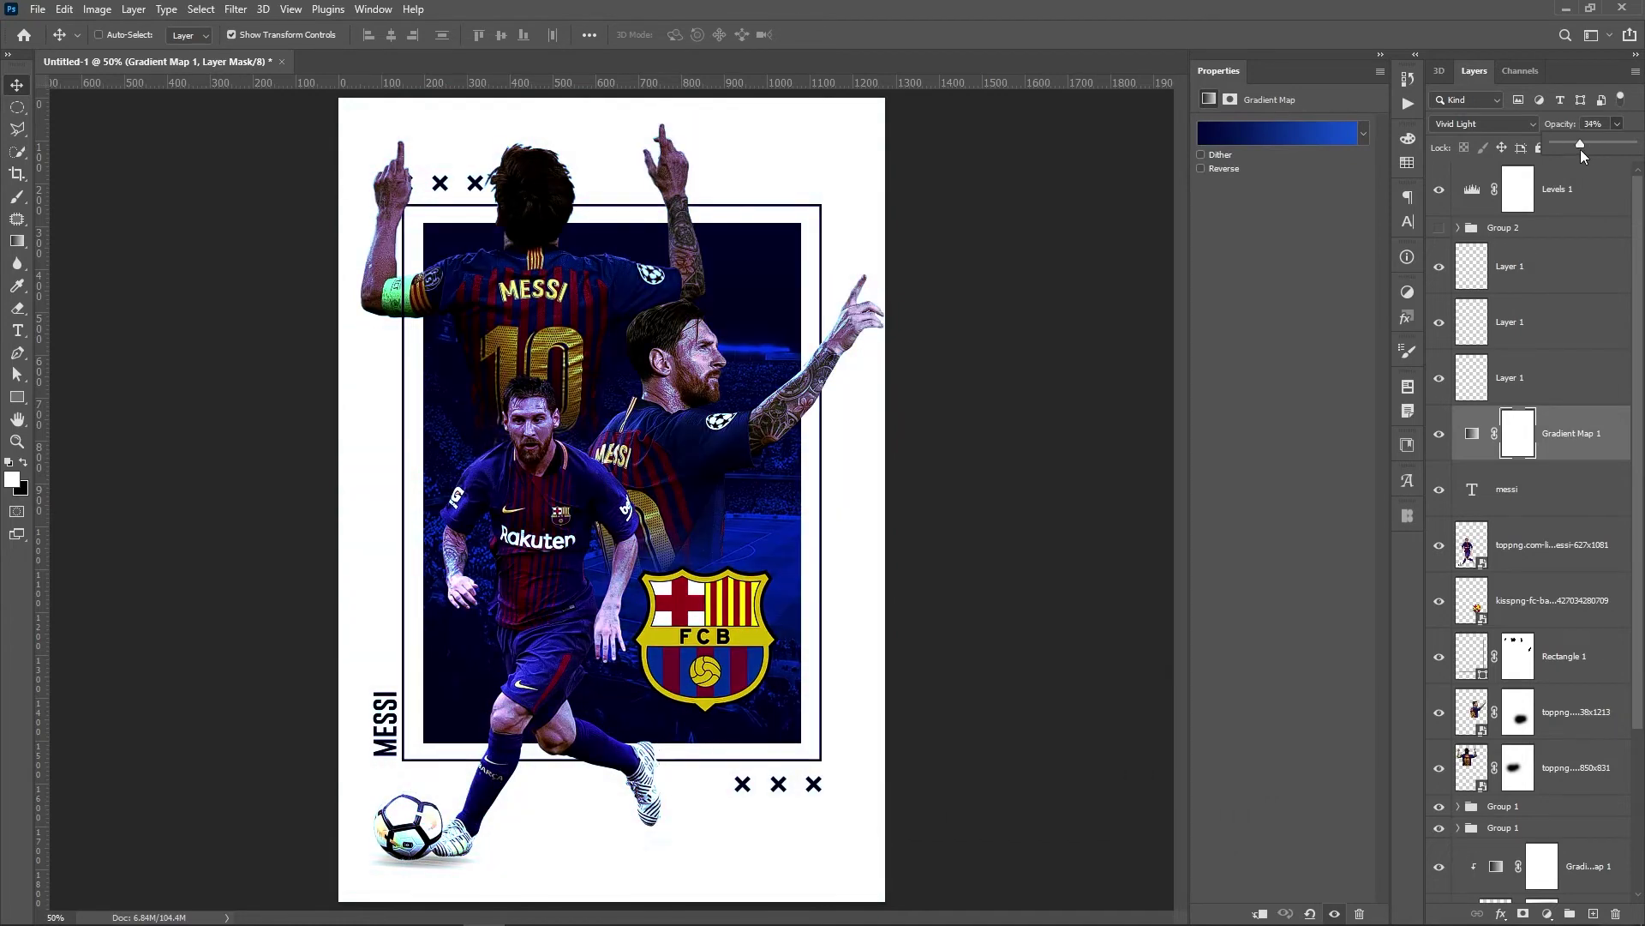
pyautogui.click(1580, 416)
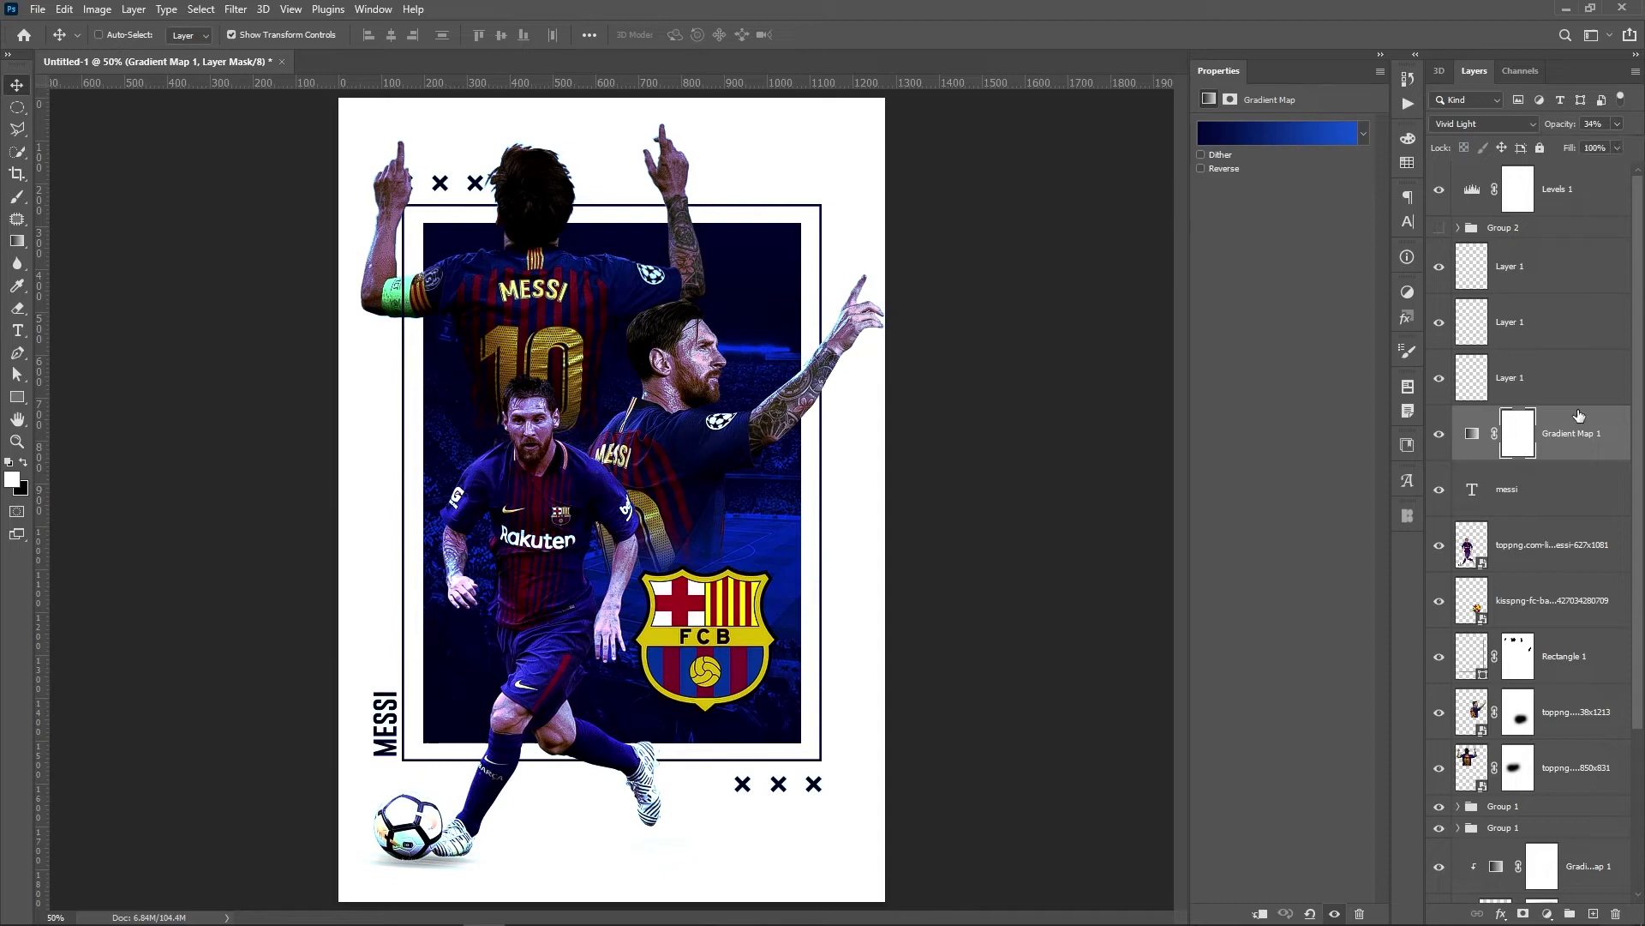
pyautogui.click(1510, 125)
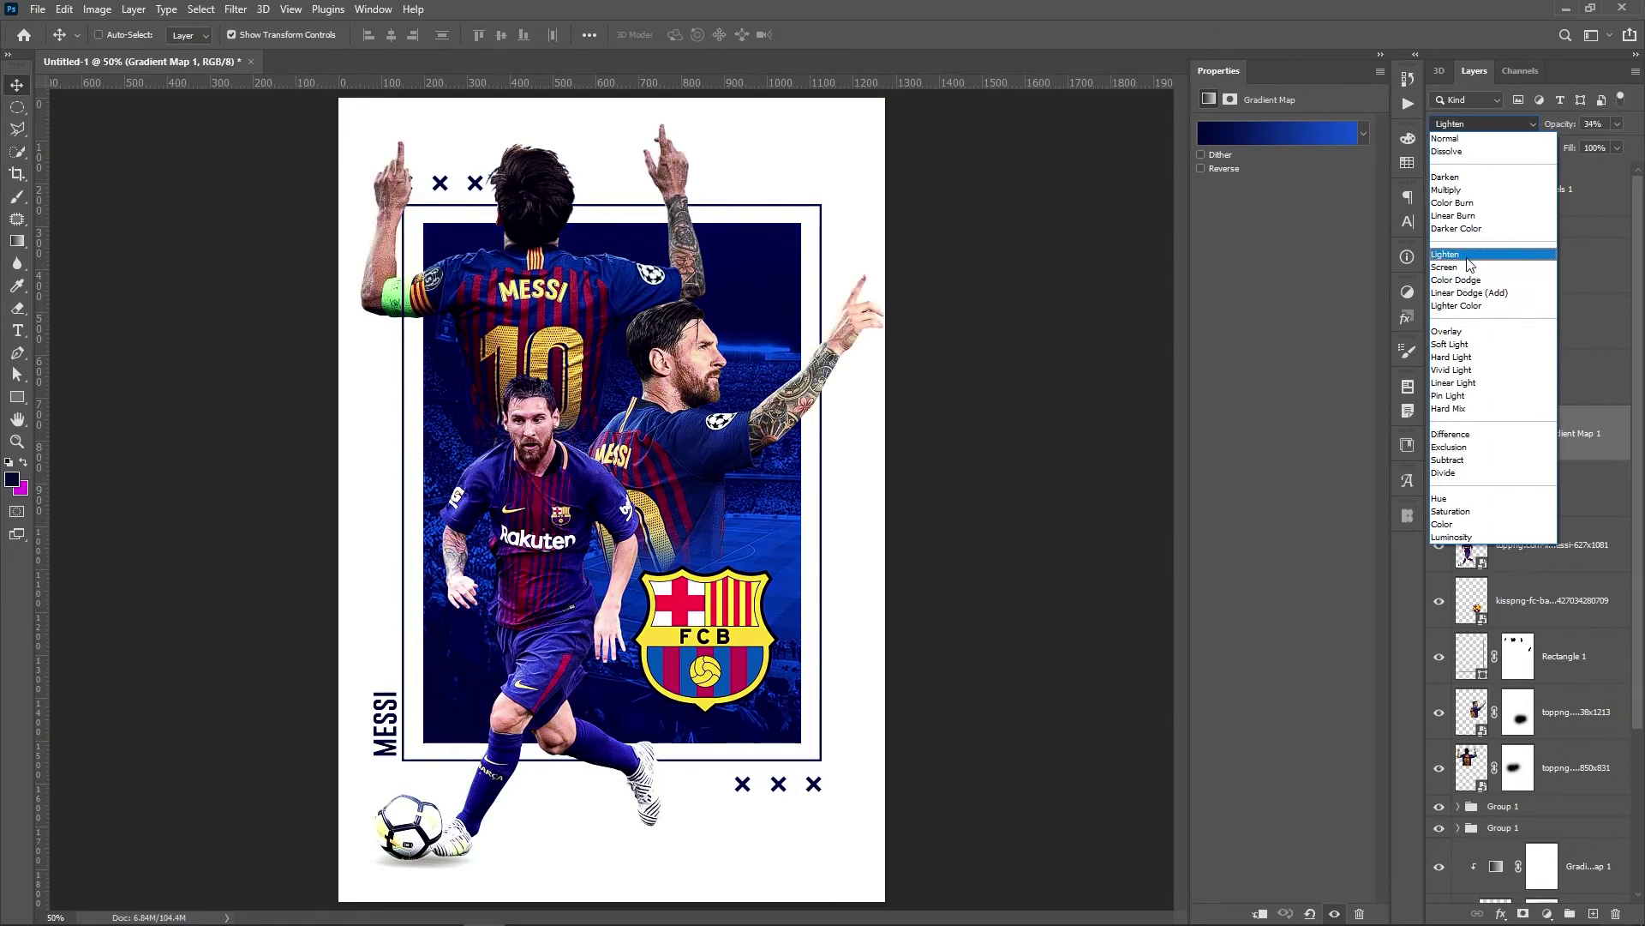
pyautogui.click(1468, 272)
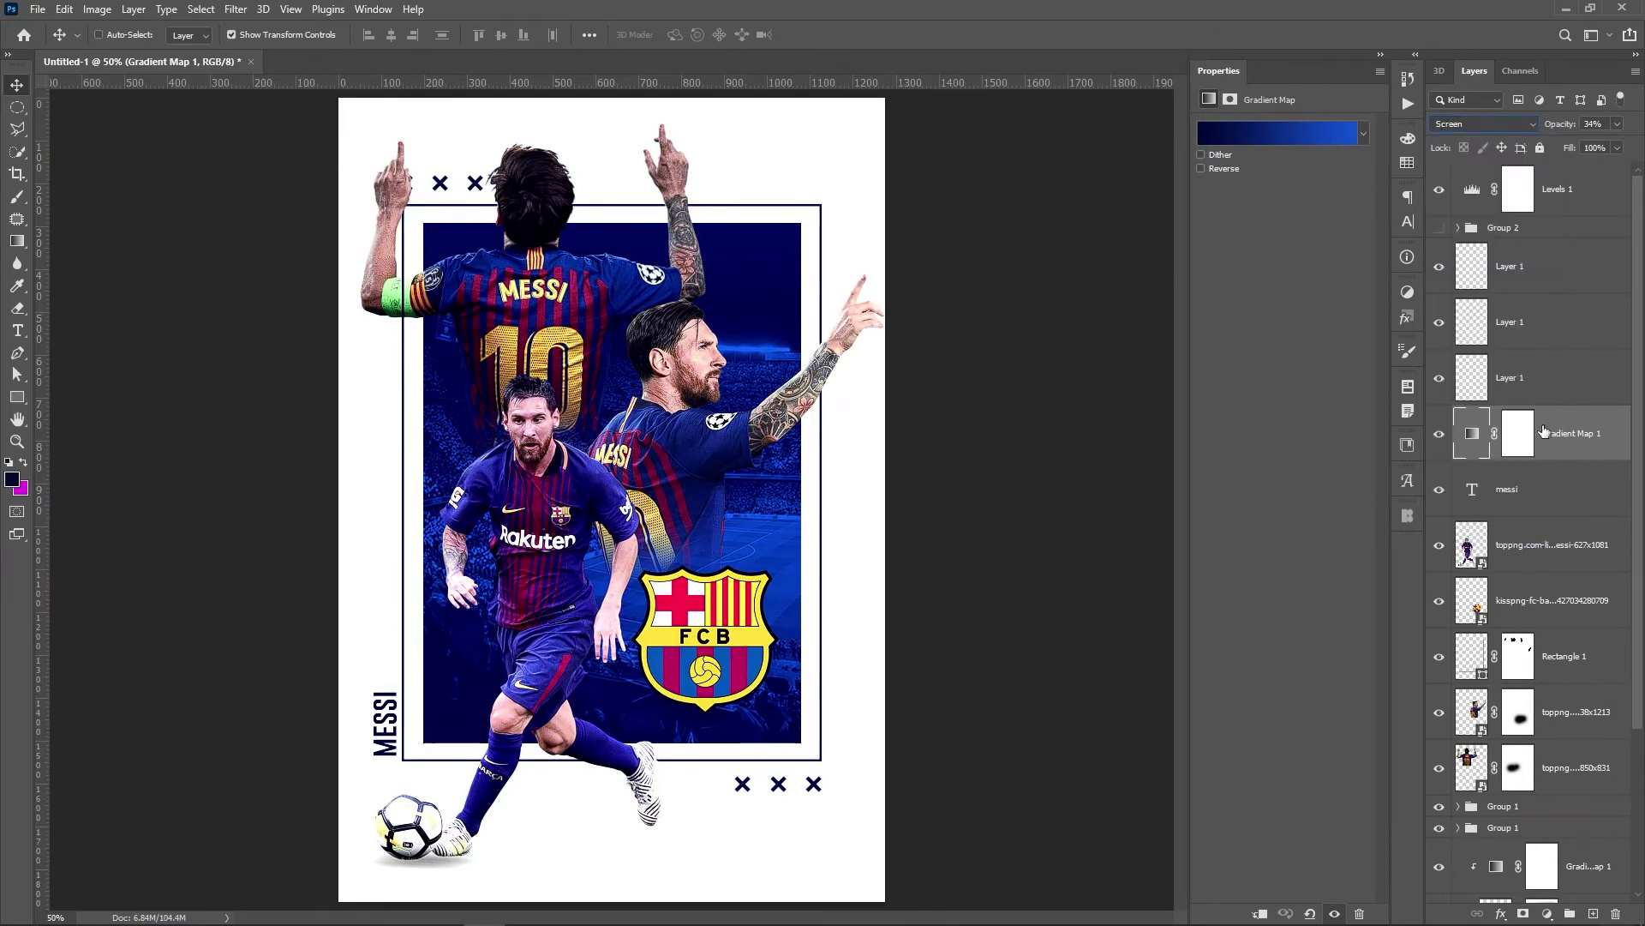
# Reduce the club crest layer's fill to 54%.
pyautogui.click(1581, 507)
pyautogui.click(1575, 600)
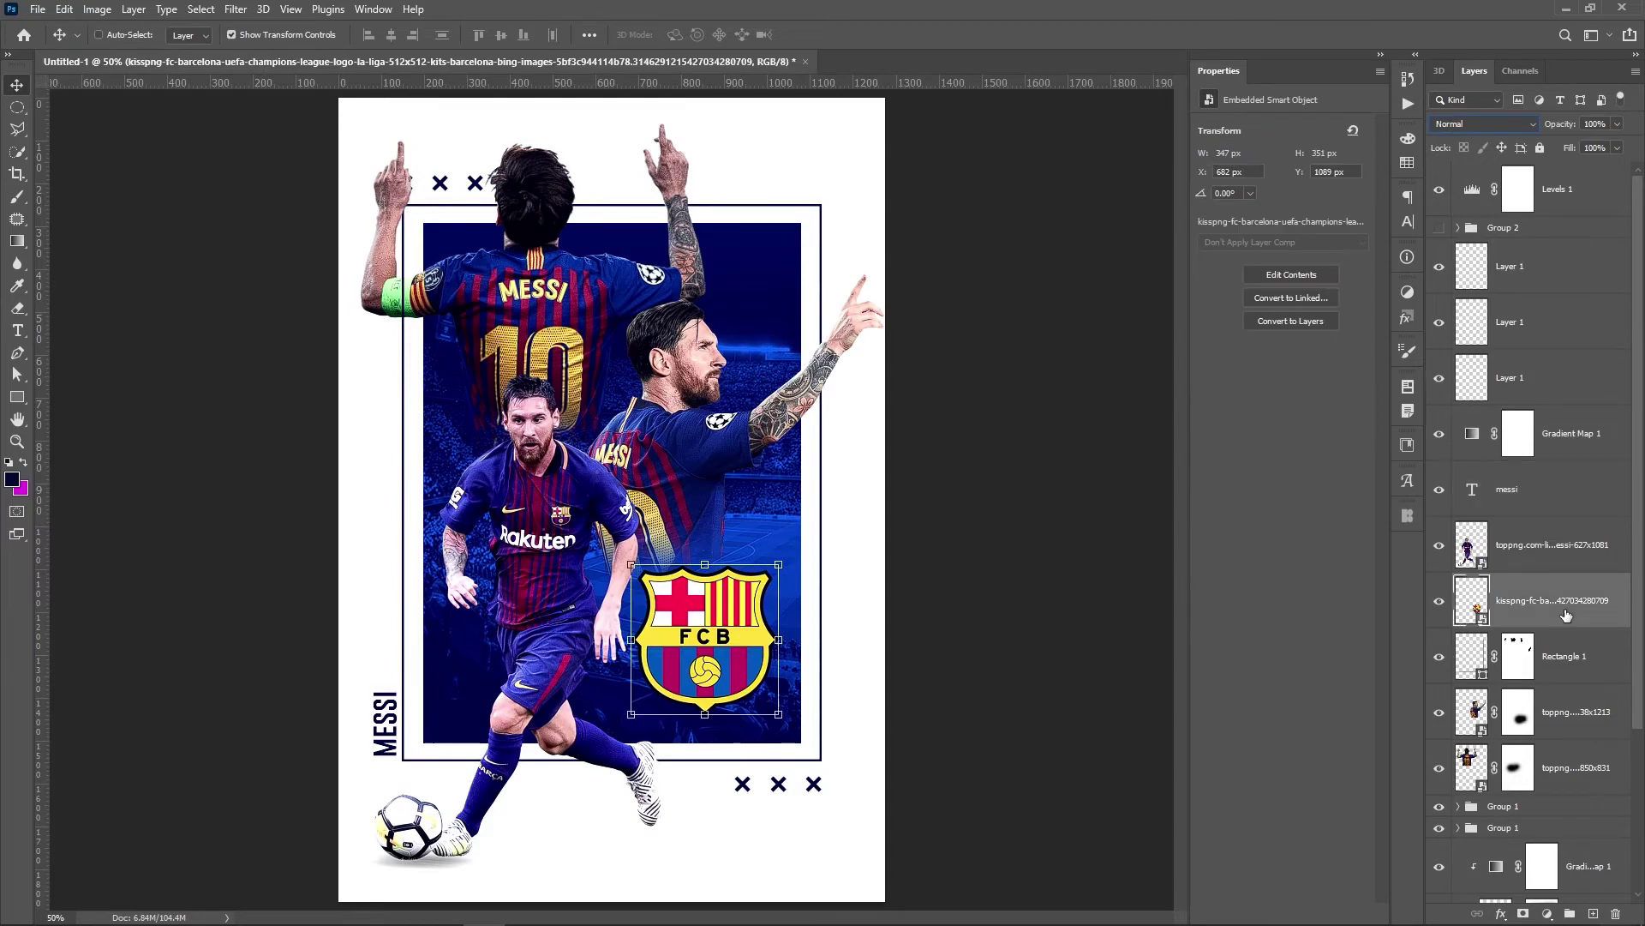
pyautogui.click(1617, 151)
pyautogui.moveTo(1614, 172); pyautogui.dragTo(1592, 168)
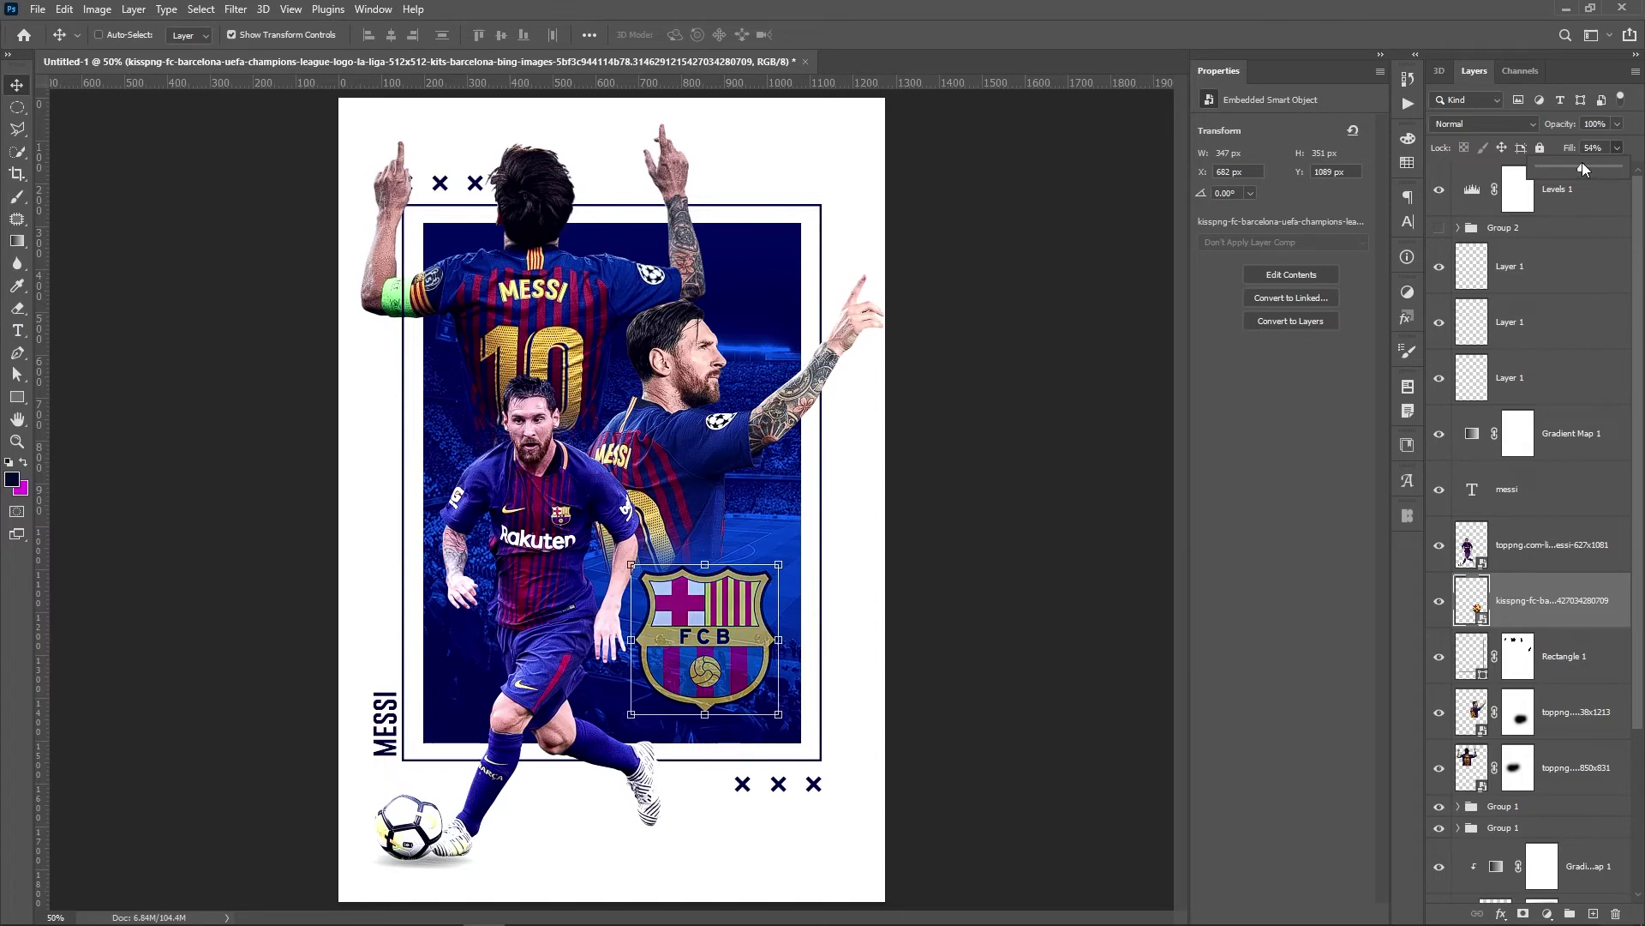
# Scale the crest to about 15.27% and position it at about X 713 px, Y 1156 px in the blue frame's lower-right area.
pyautogui.moveTo(936, 585); pyautogui.dragTo(923, 597)
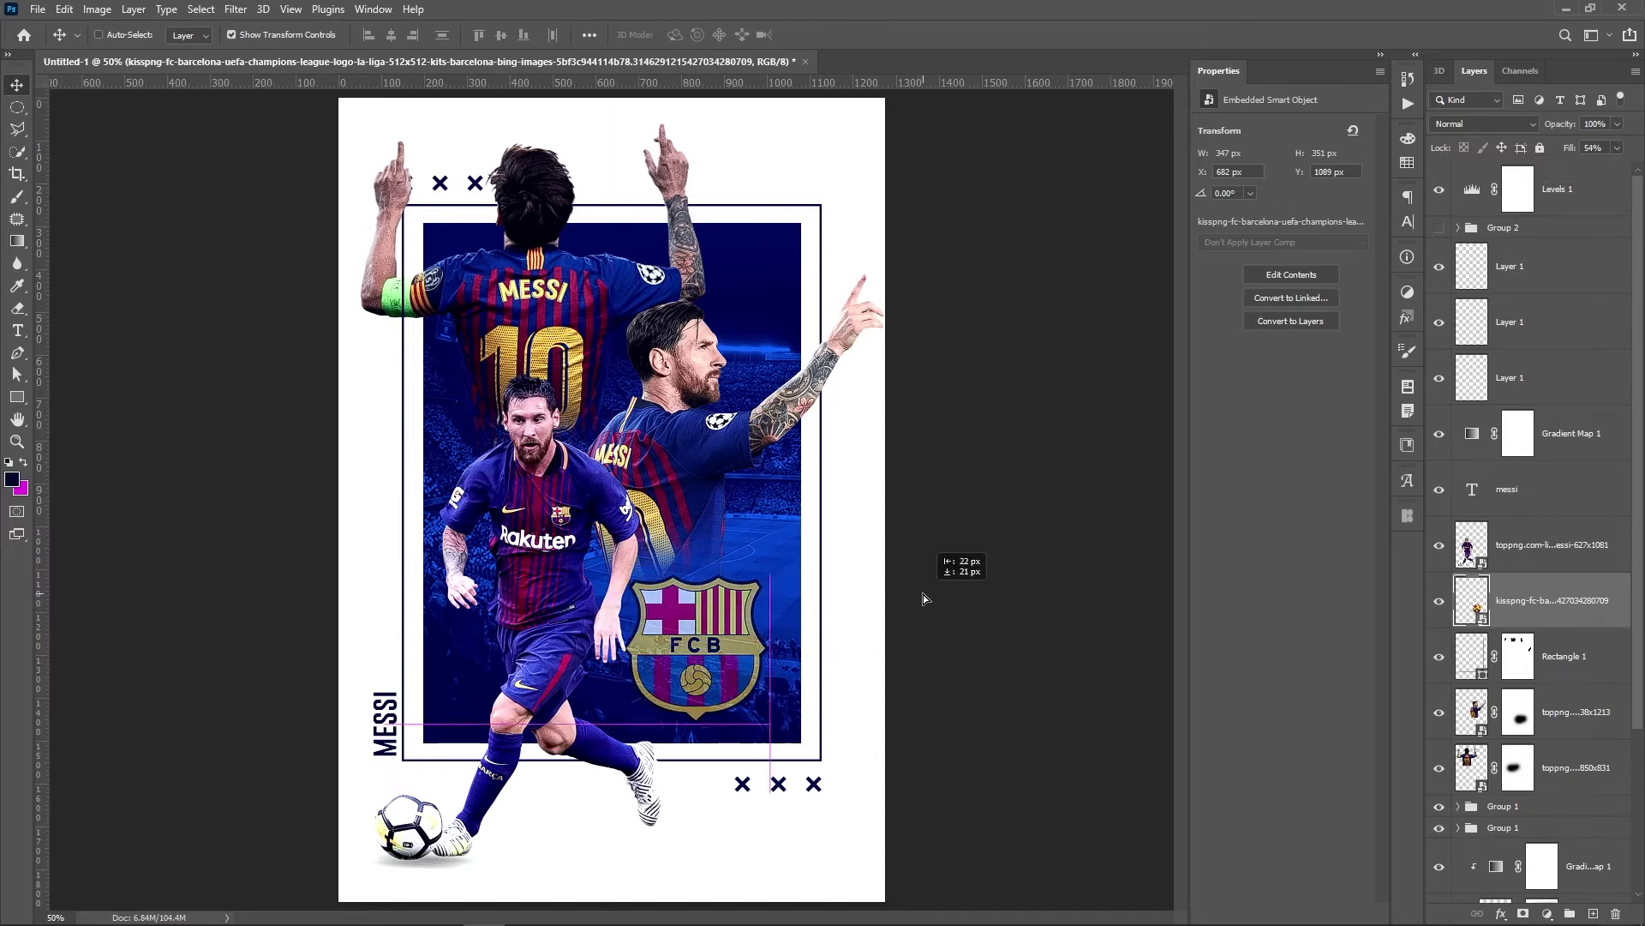
pyautogui.hotkey('ctrl', 't')
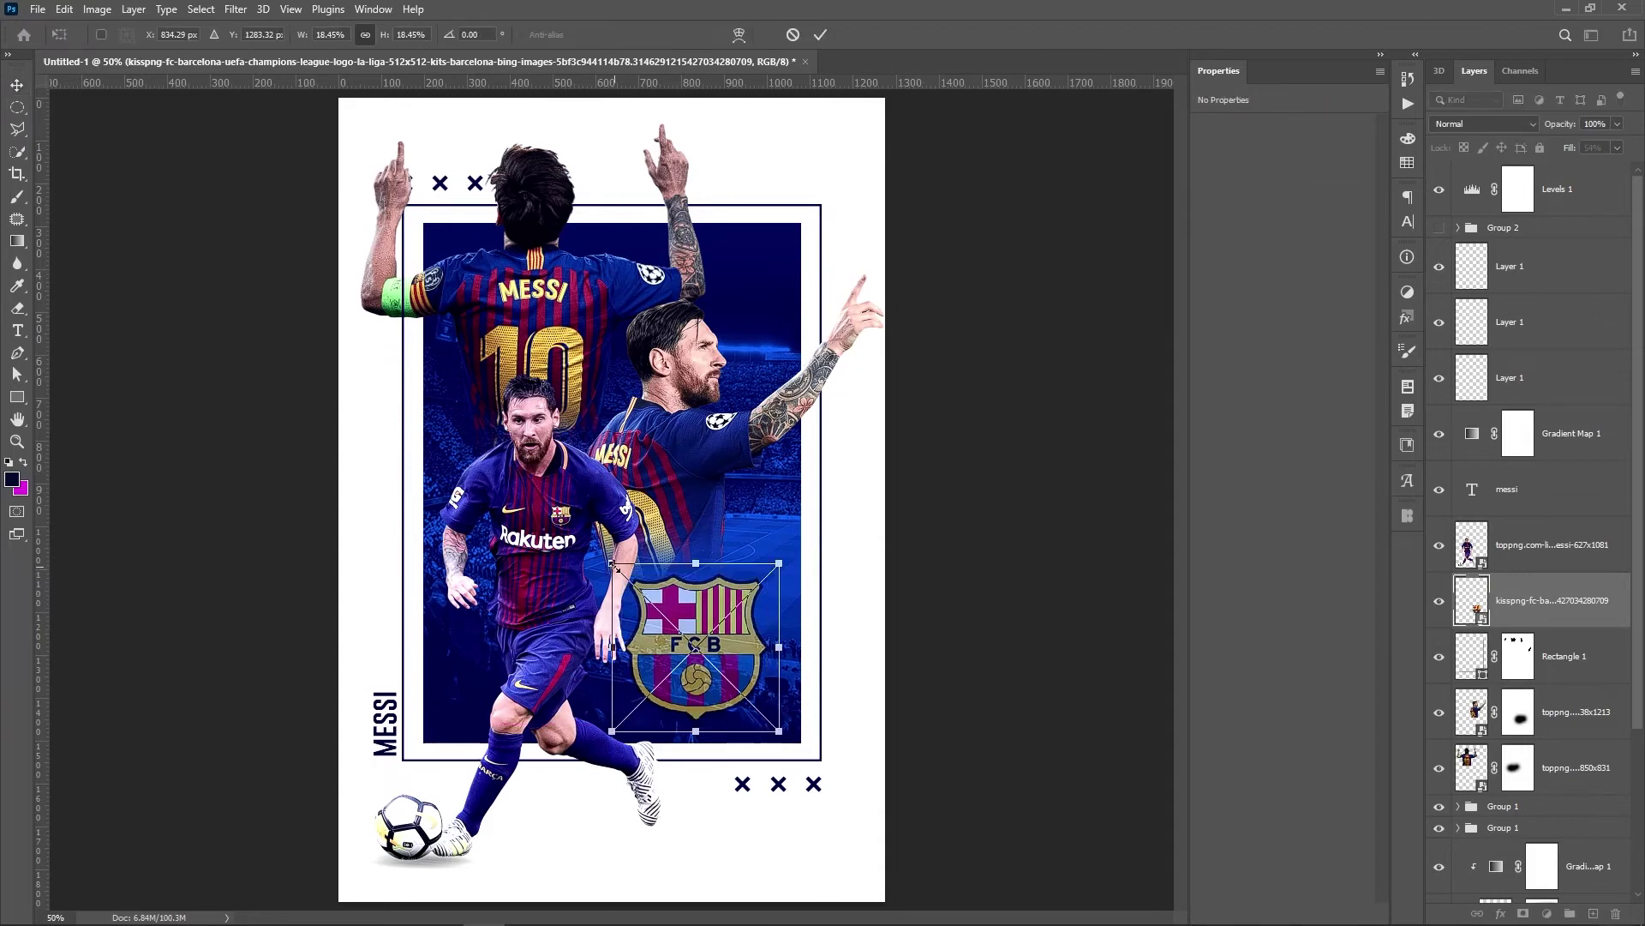
pyautogui.moveTo(614, 566); pyautogui.dragTo(630, 580)
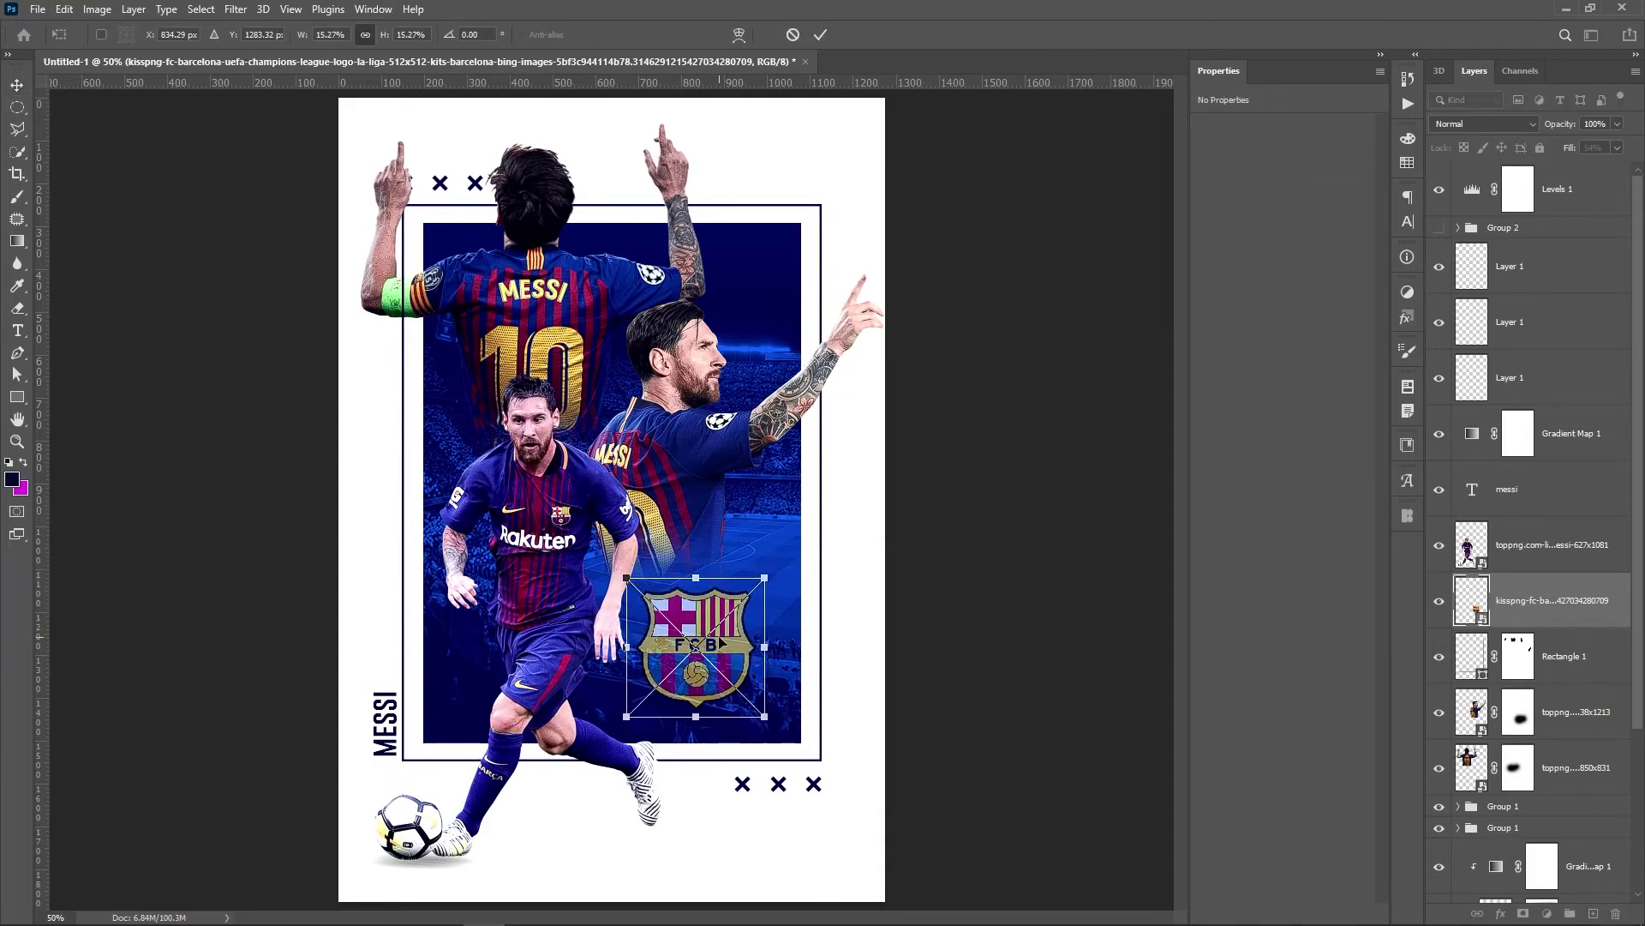
pyautogui.press('Return')
pyautogui.moveTo(720, 641); pyautogui.dragTo(730, 641)
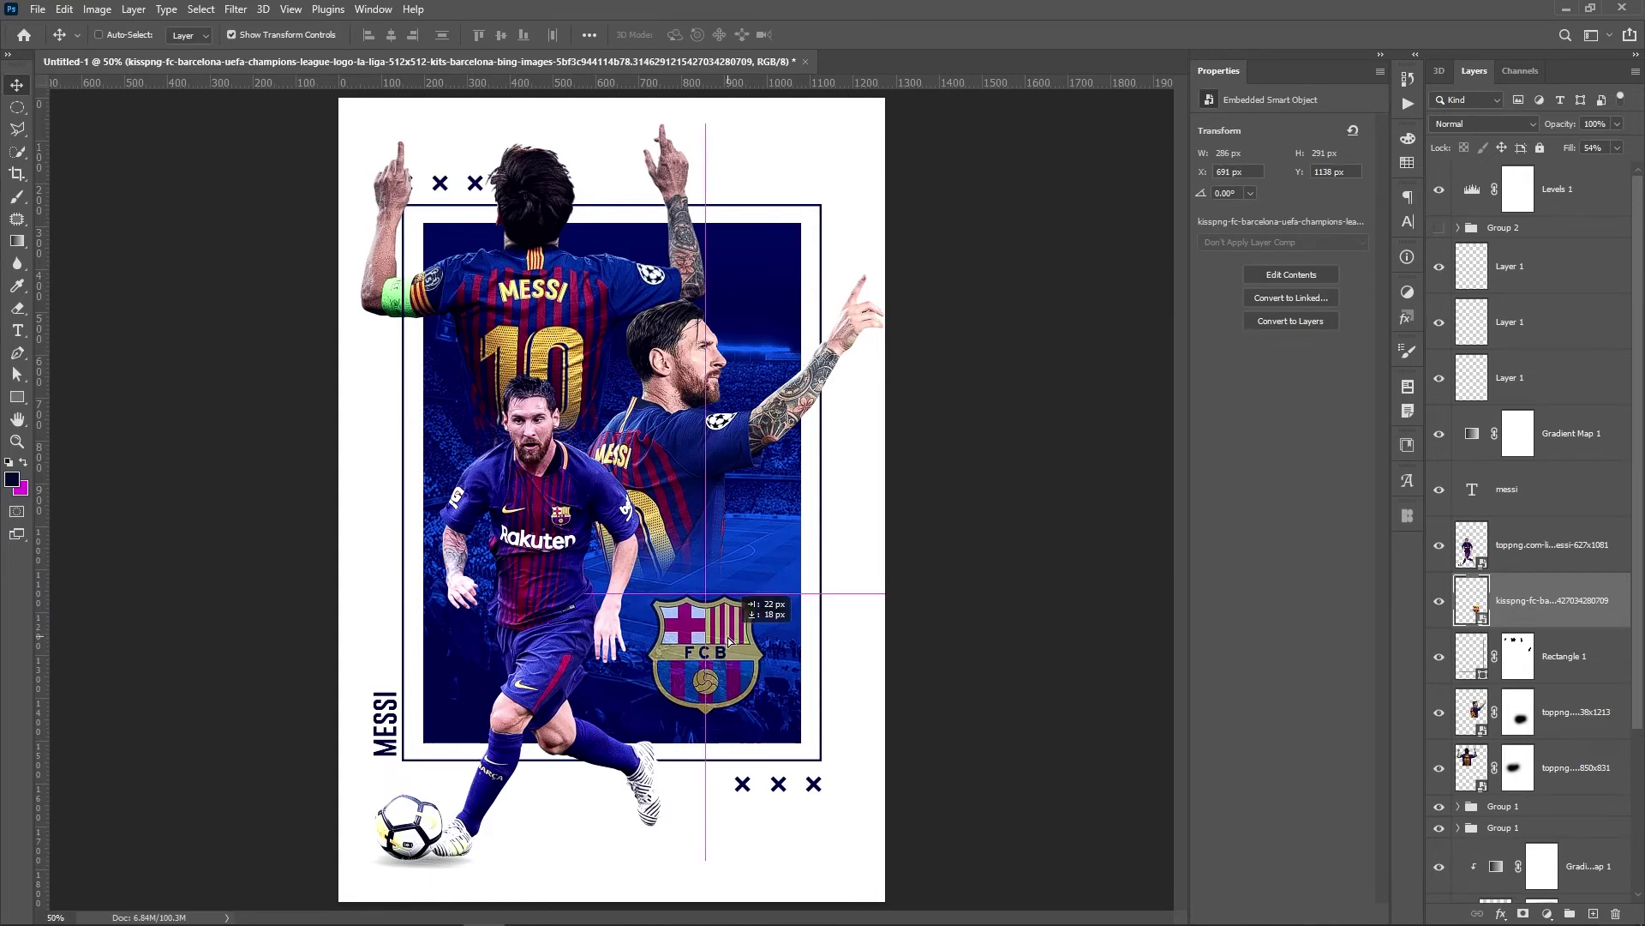
# Compare the poster with and without the Group 2 black-and-white effects by toggling that group's visibility.
pyautogui.click(1516, 192)
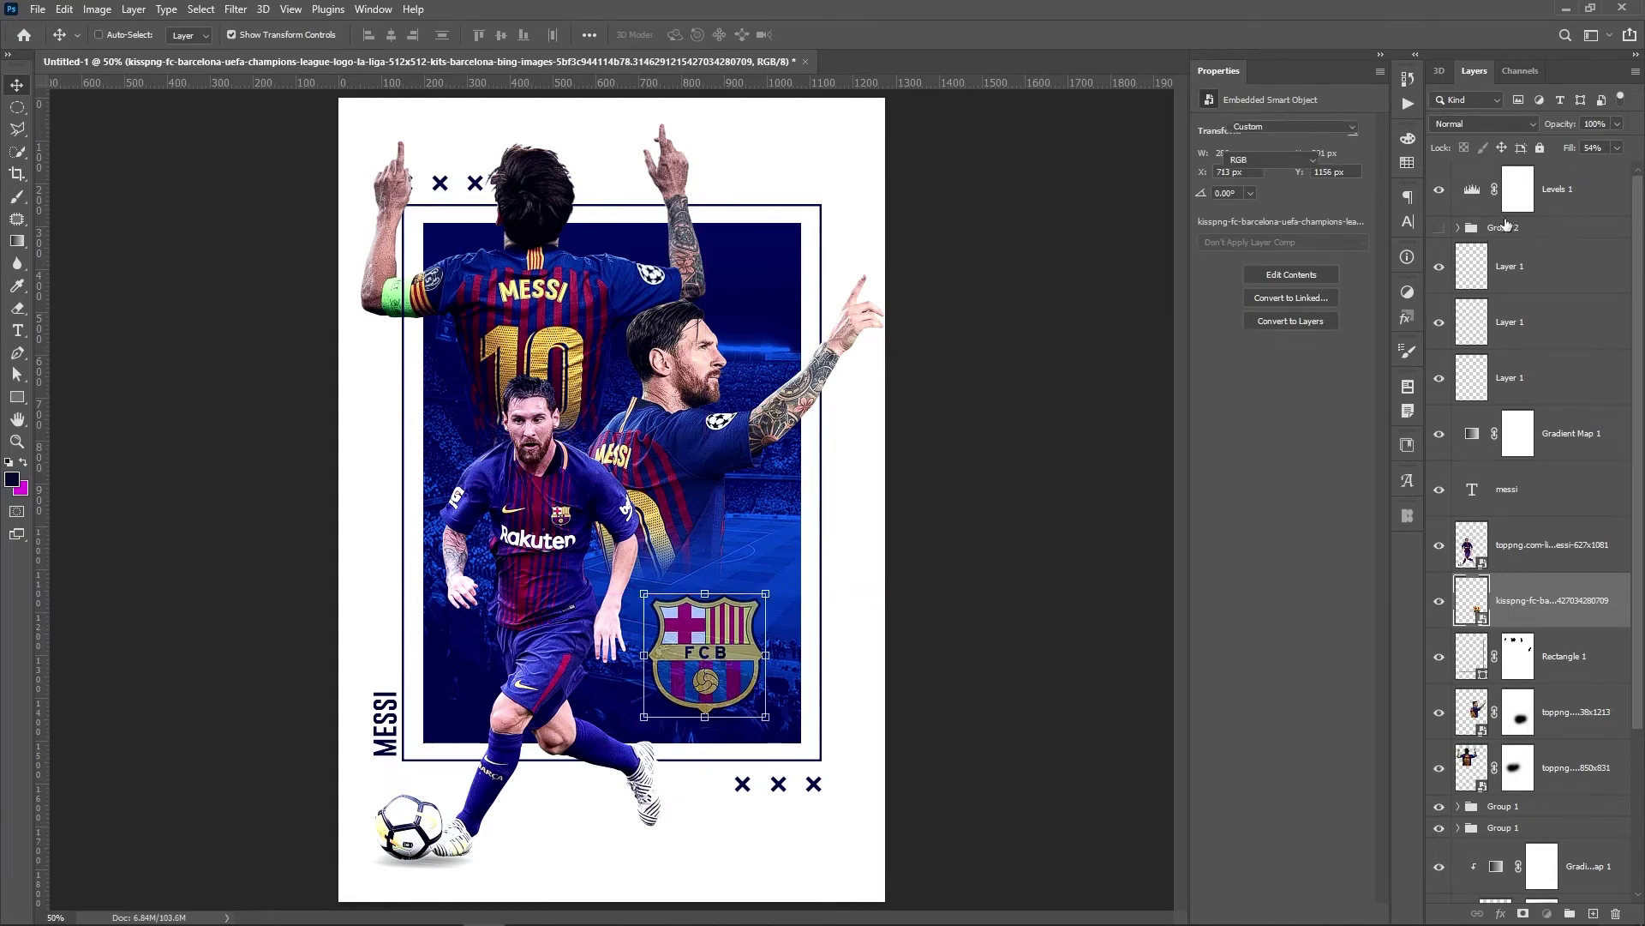
pyautogui.click(1440, 229)
pyautogui.click(1439, 230)
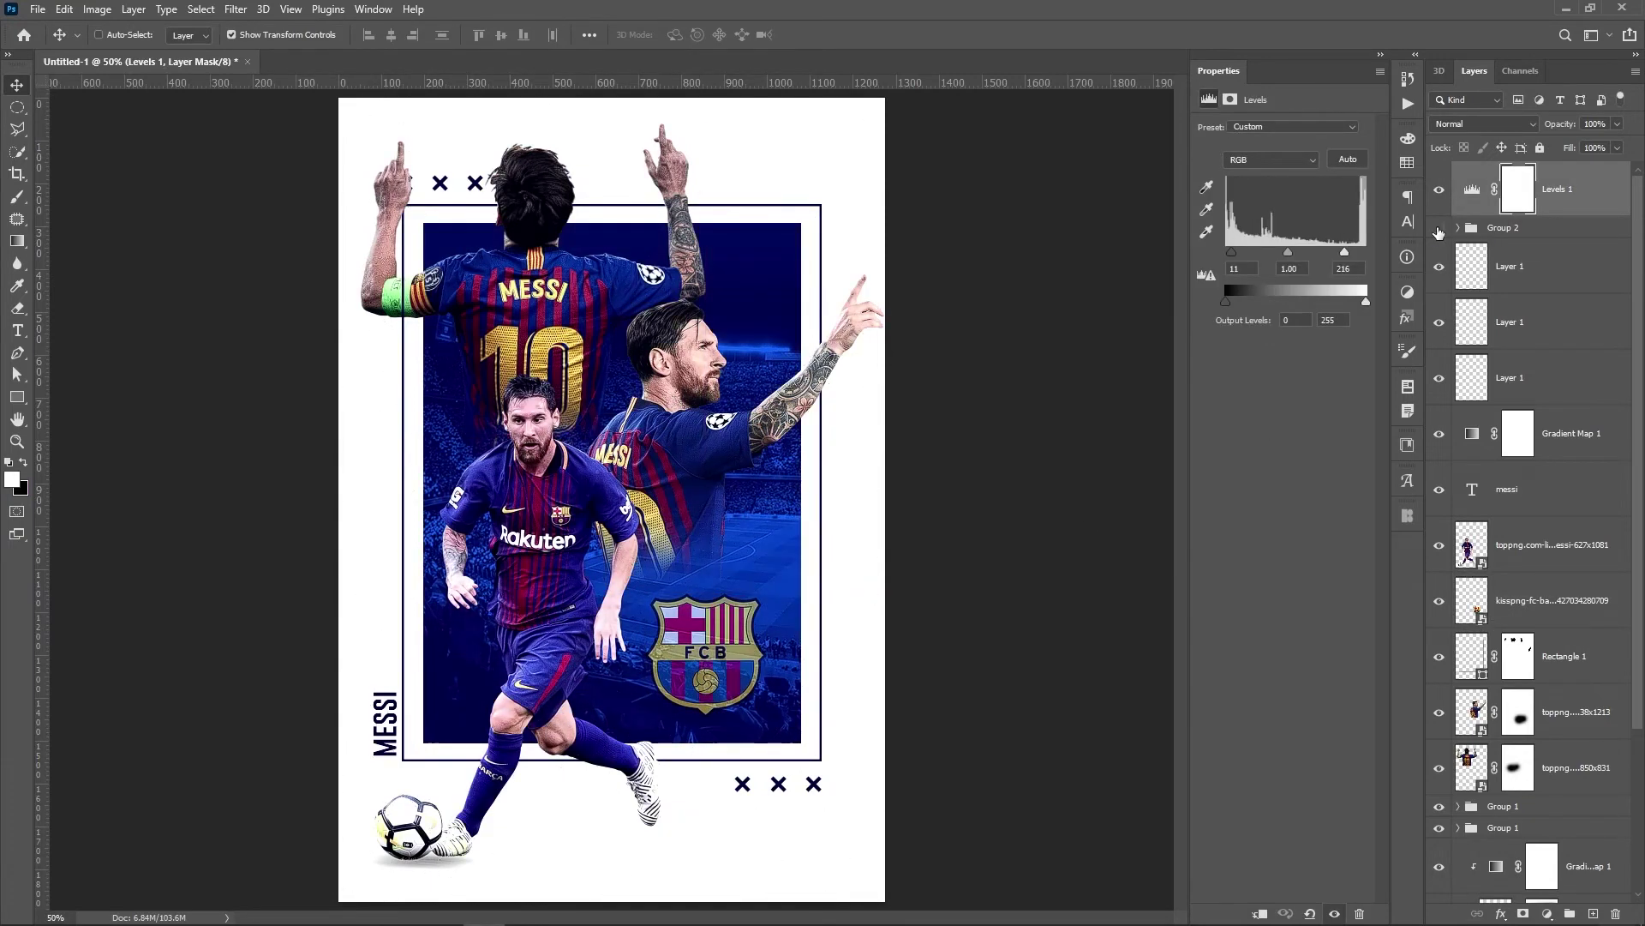
pyautogui.click(1439, 230)
pyautogui.click(1439, 230)
# Duplicate the vertical MESSI text, rotate the copy horizontal, scale it to 541.25% and place it across the frame at about X 213 px, Y 782.5 px.
pyautogui.click(1539, 508)
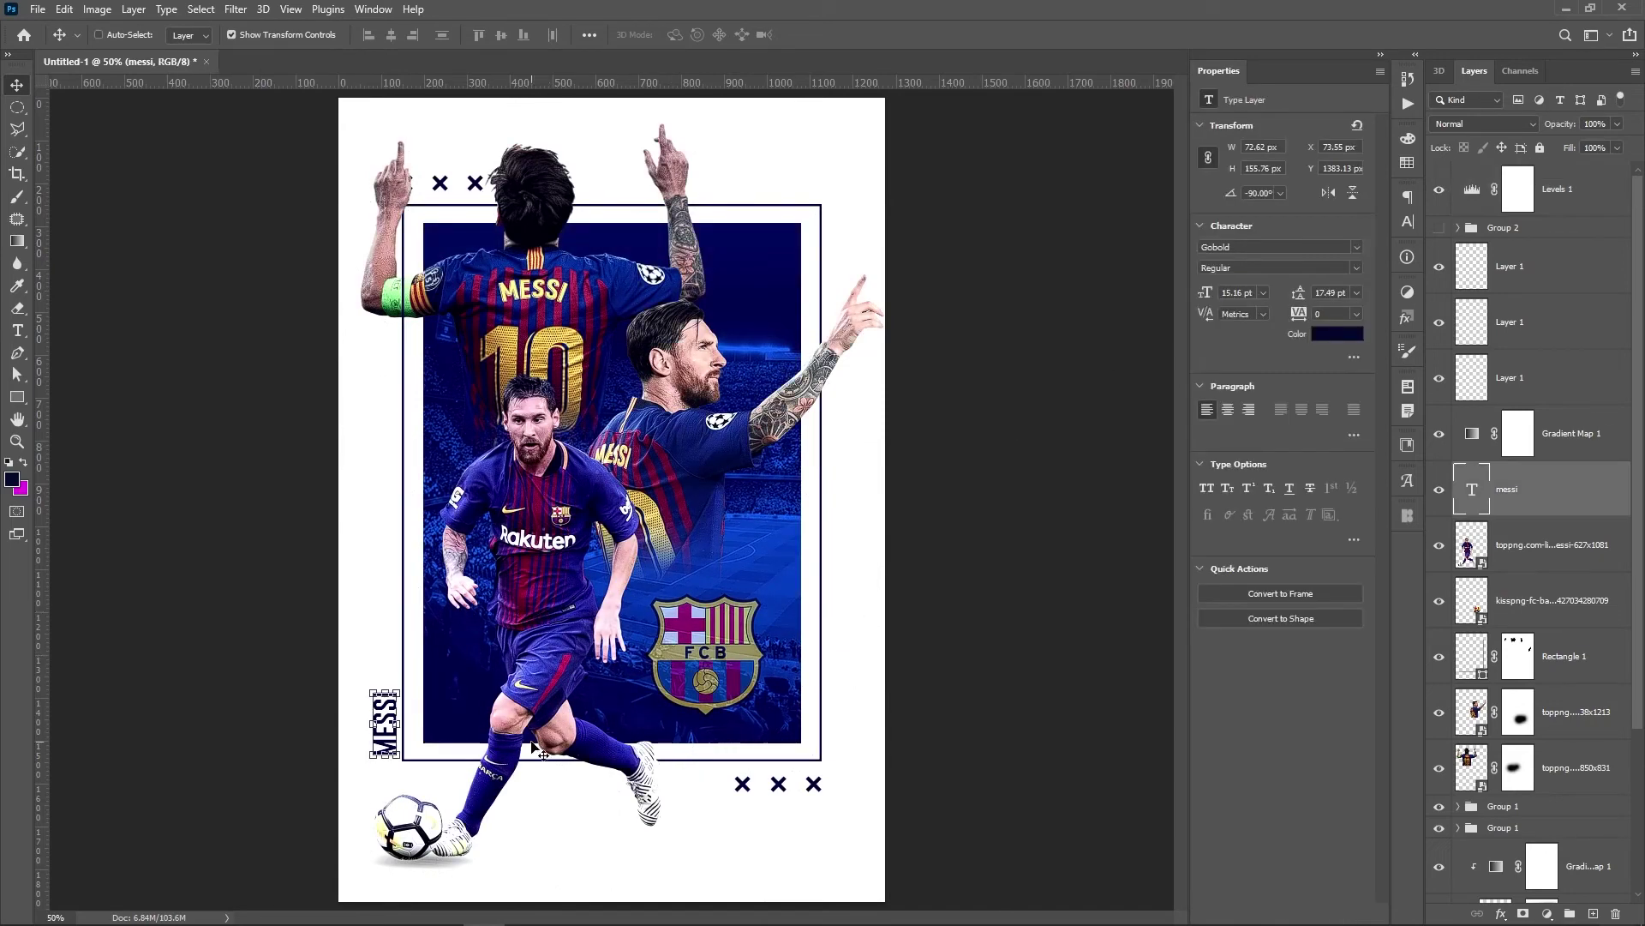
pyautogui.moveTo(535, 749); pyautogui.dragTo(642, 610)
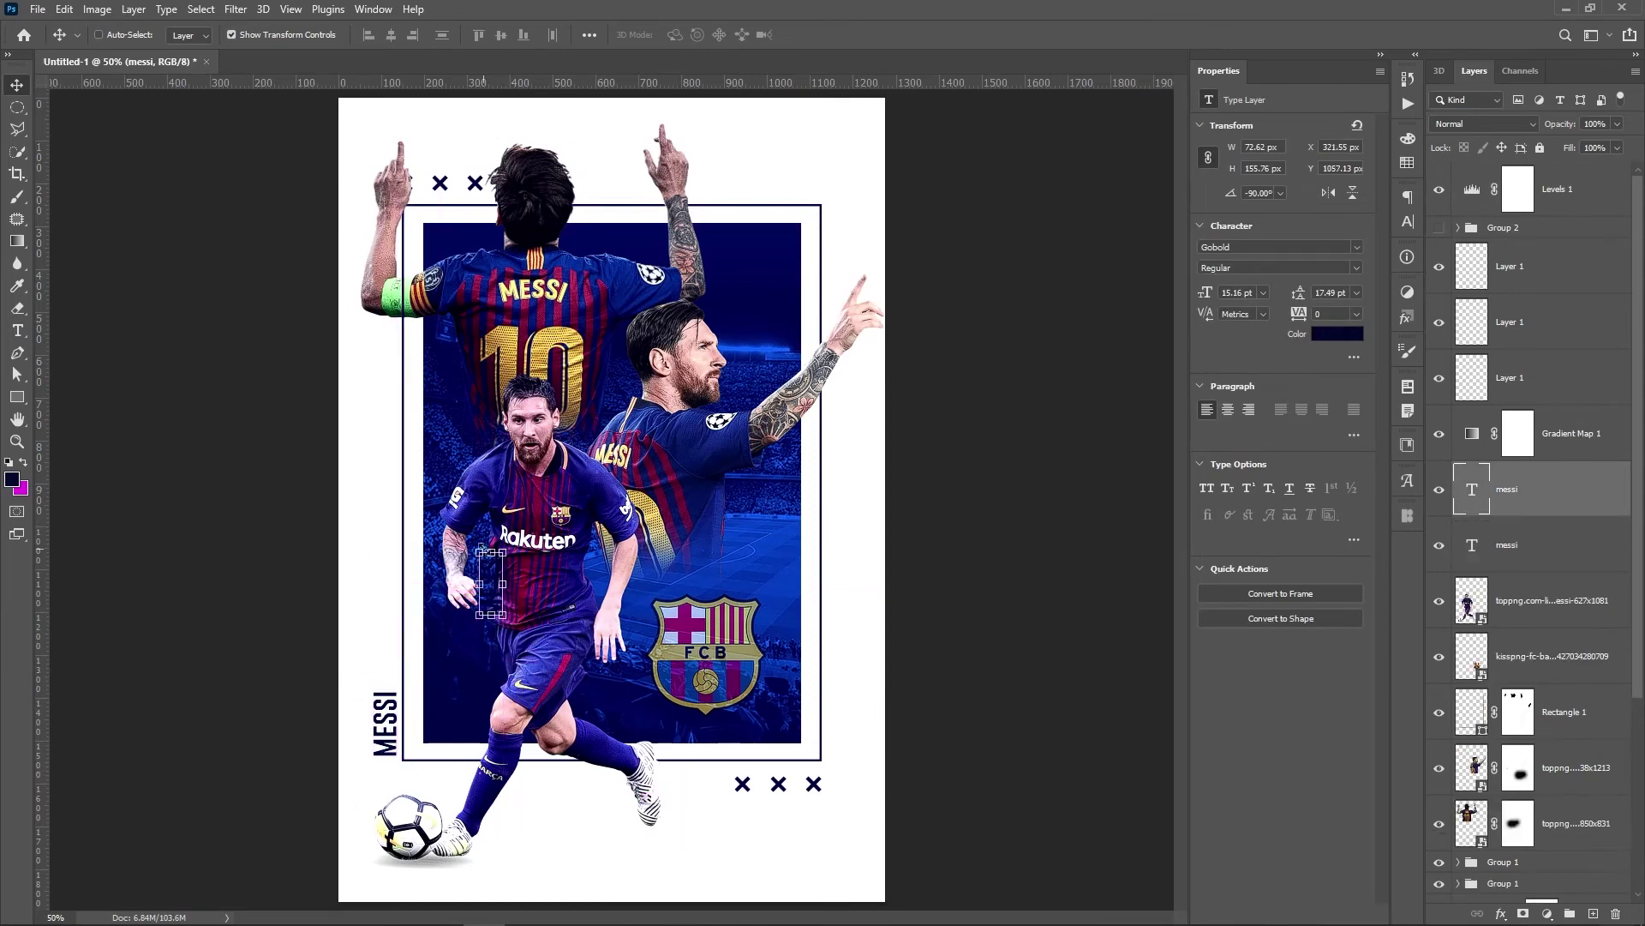
pyautogui.hotkey('ctrl', 't')
pyautogui.moveTo(520, 526); pyautogui.dragTo(837, 444)
pyautogui.moveTo(665, 512); pyautogui.dragTo(632, 514)
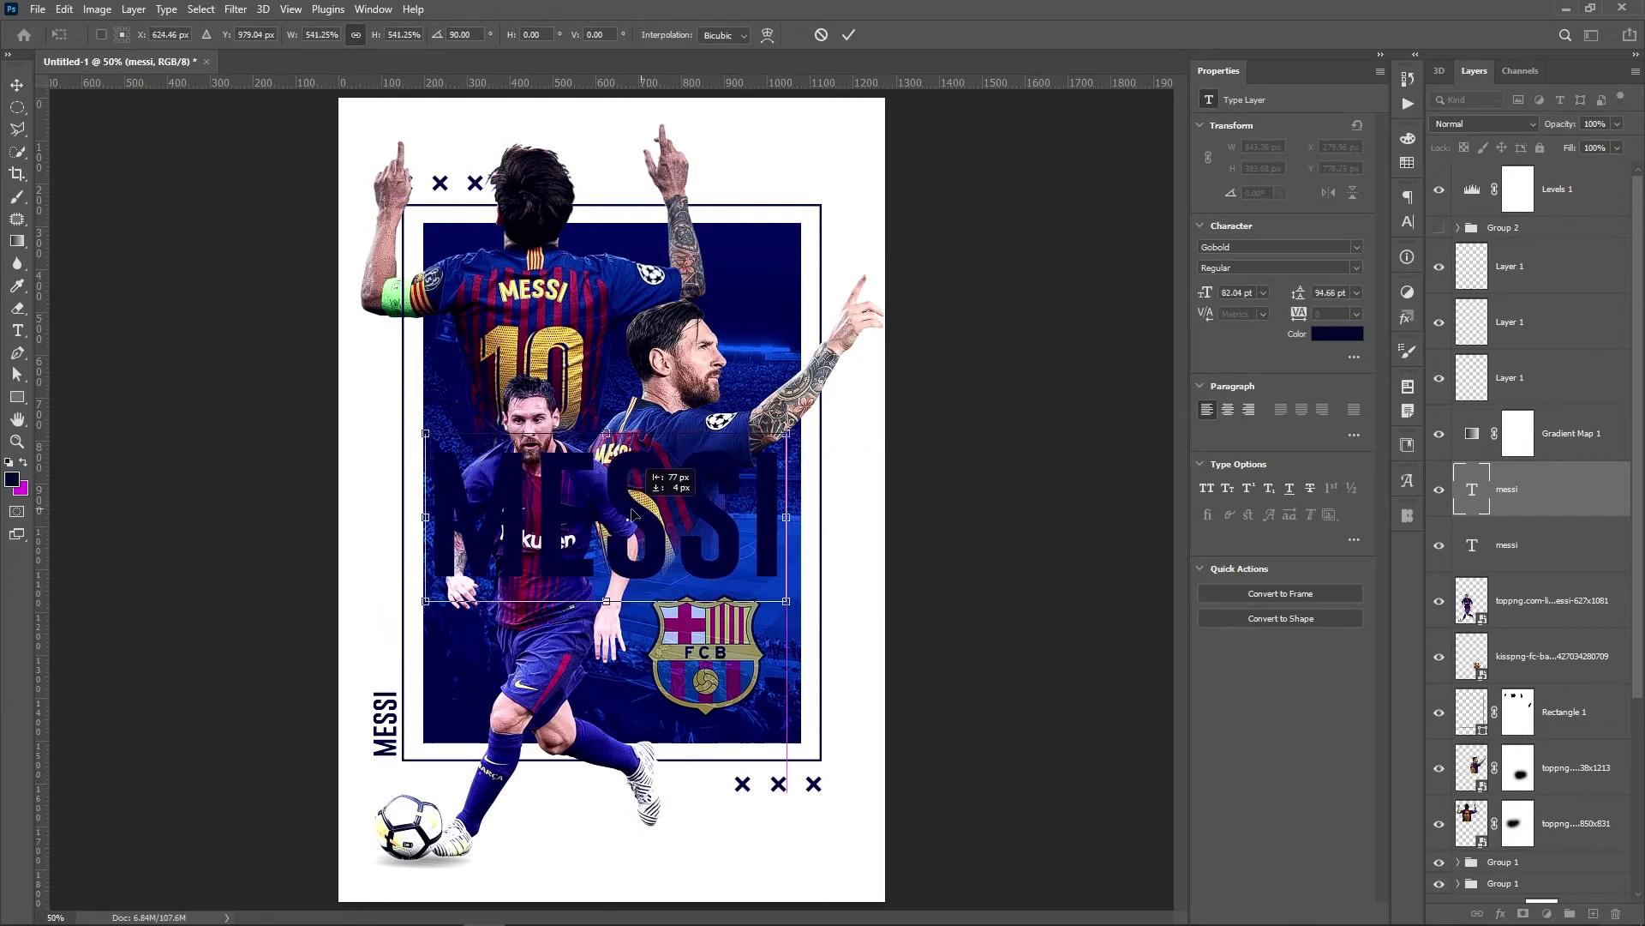
pyautogui.press('Return')
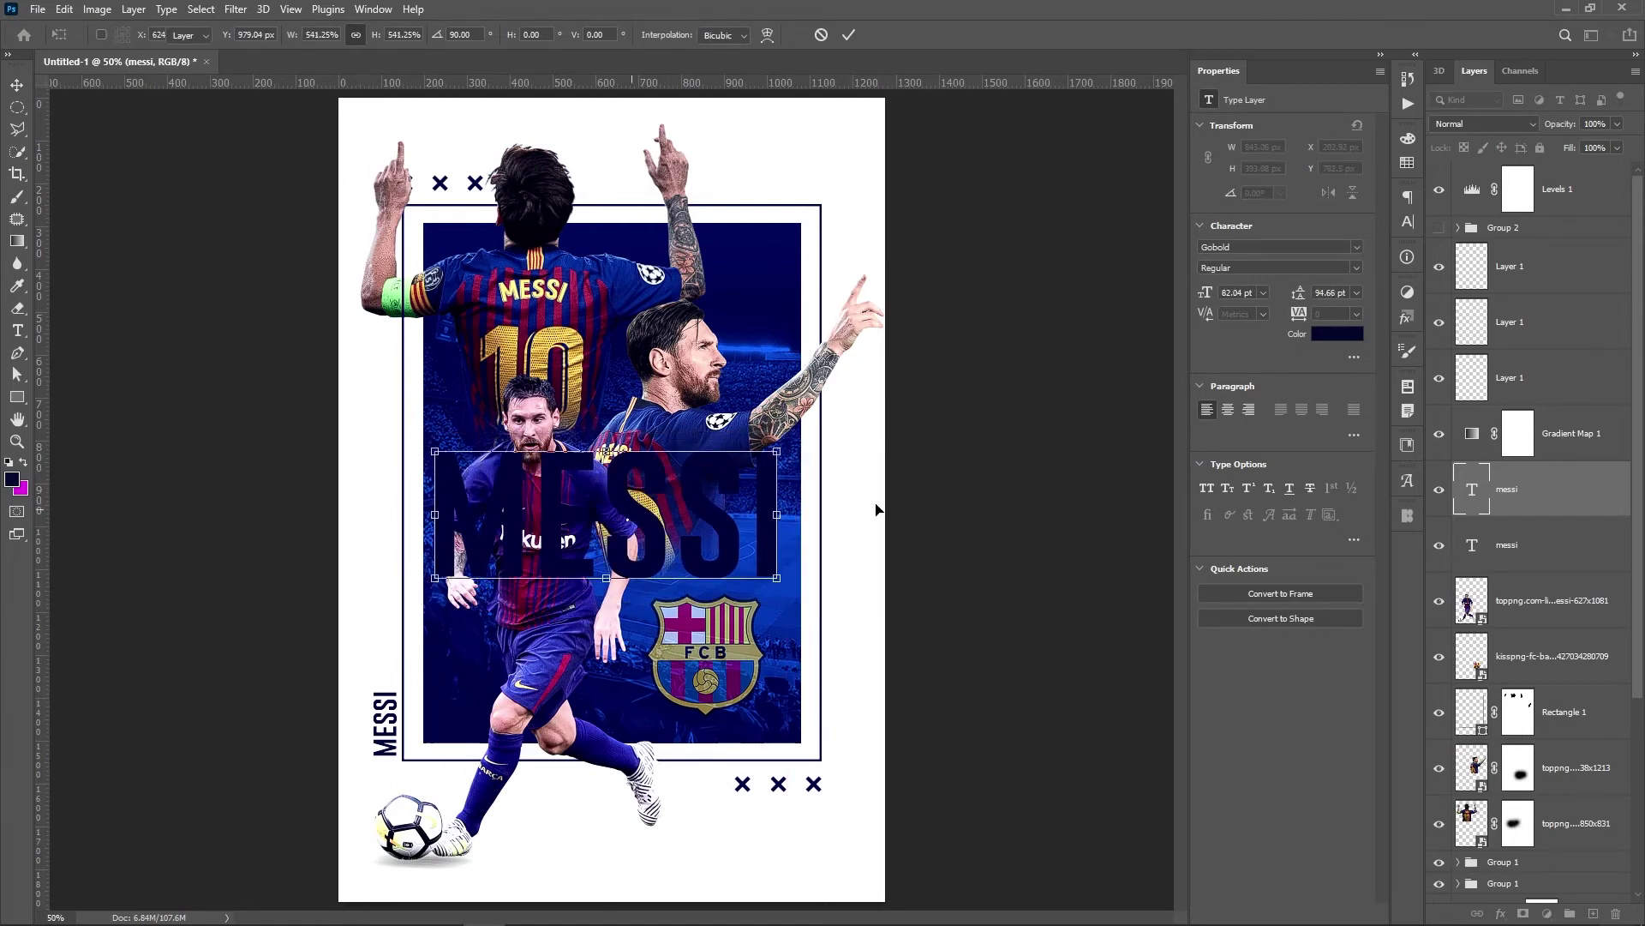
pyautogui.hotkey('shift', 'Right')
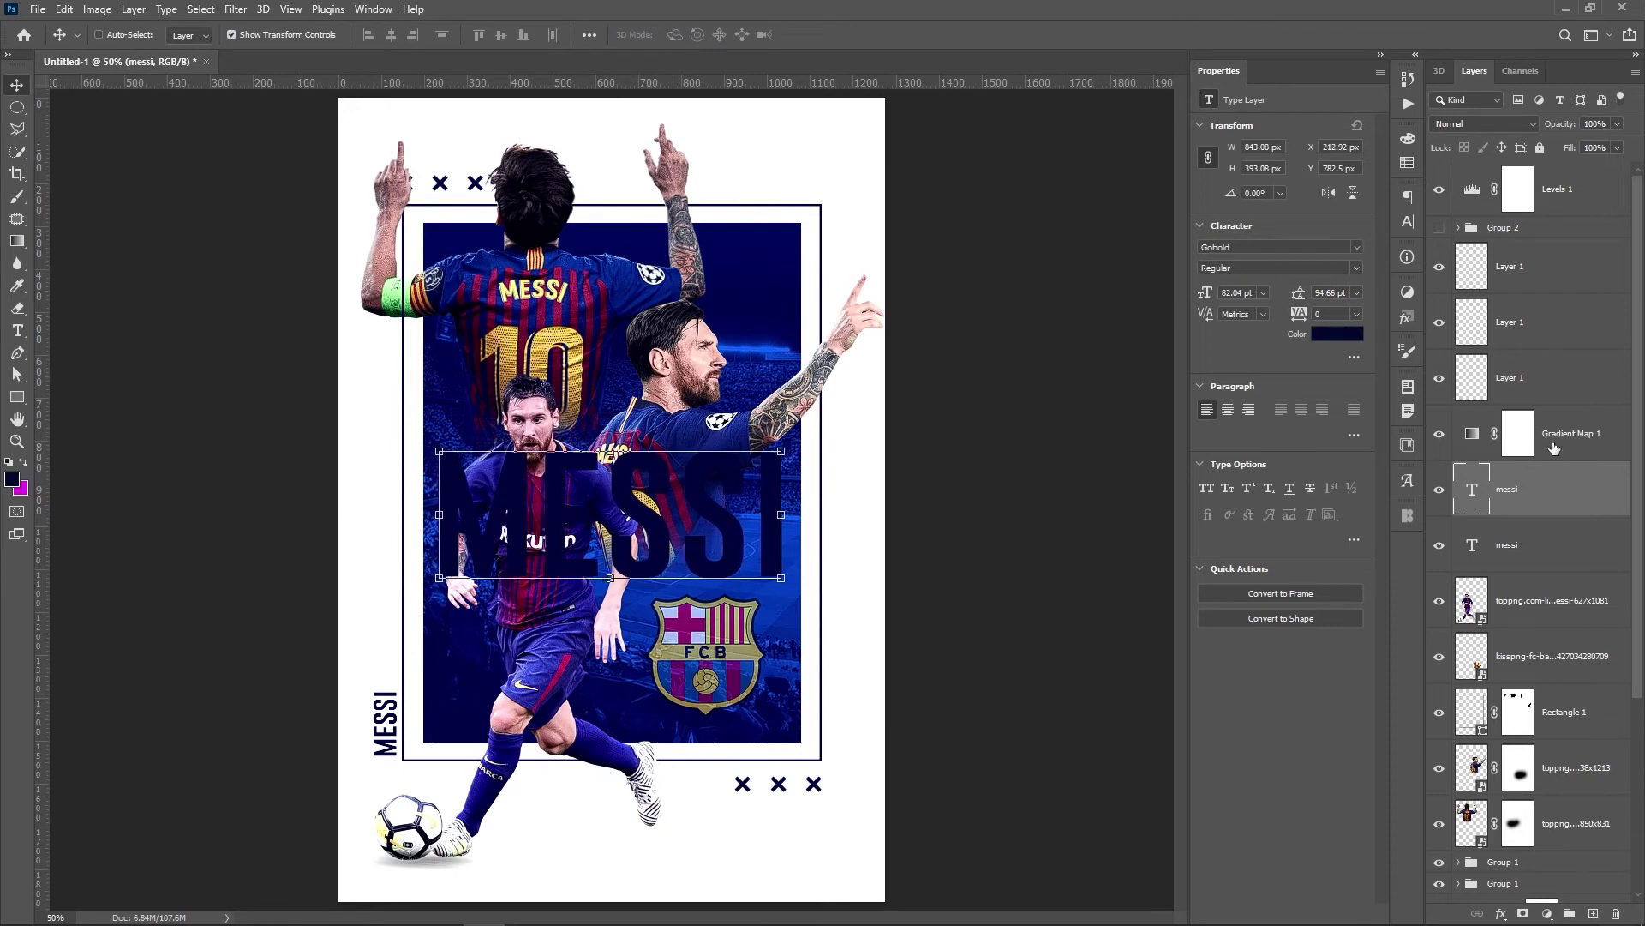
# Add an outside white Stroke to the large MESSI text with a size of 1 px and 100% opacity.
pyautogui.rightClick(1568, 493)
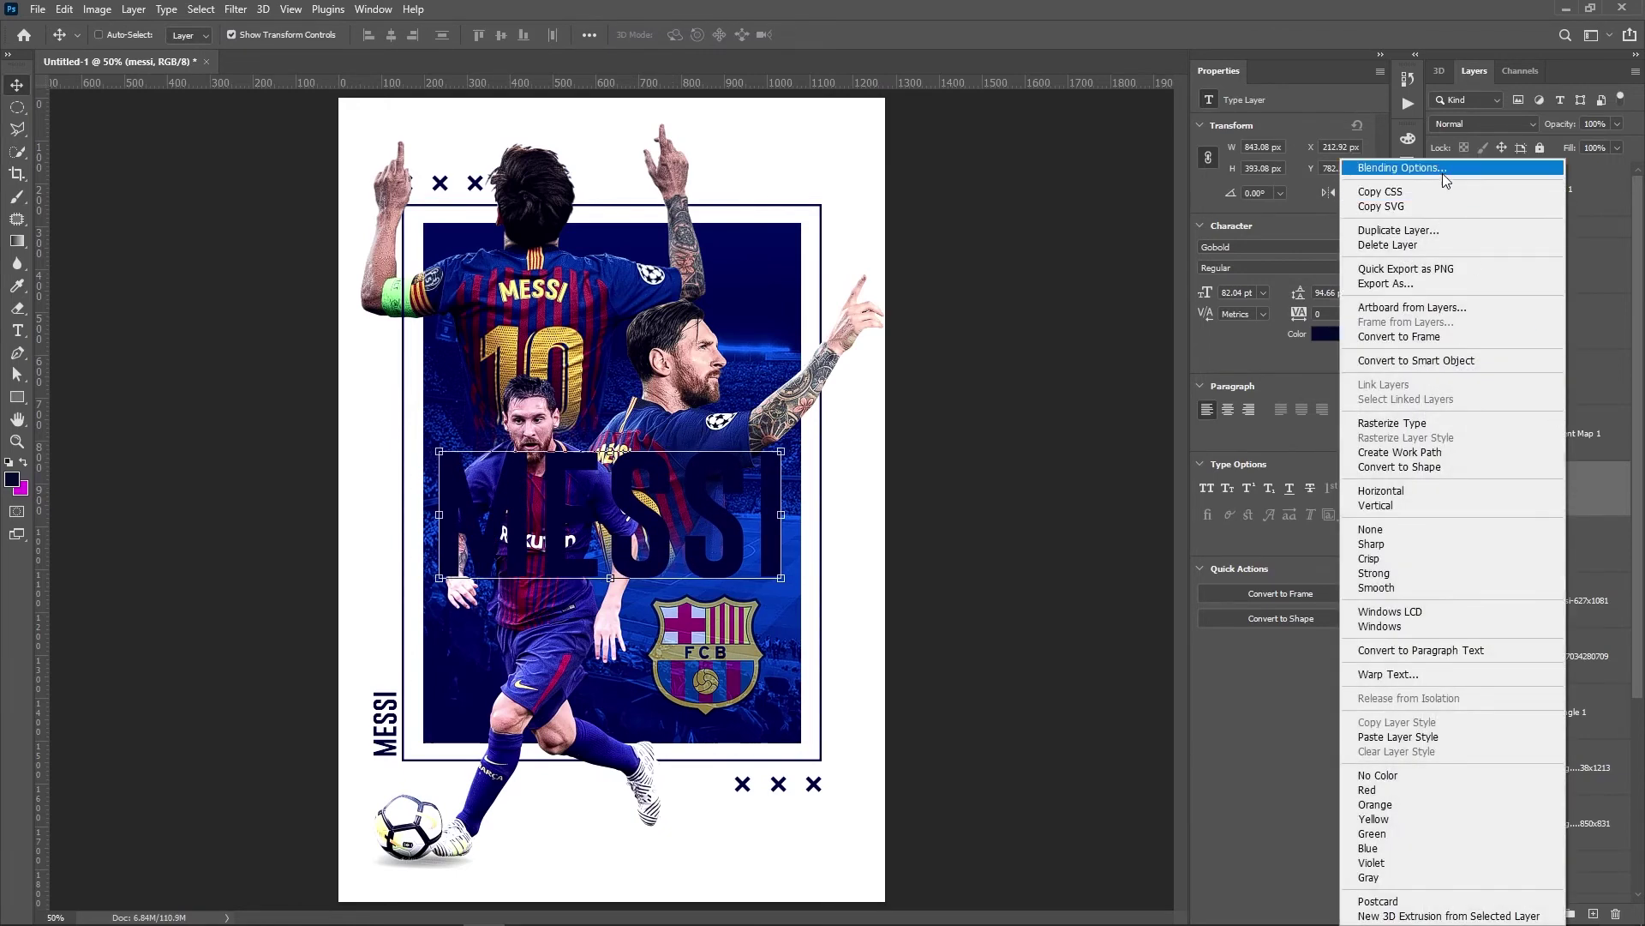
pyautogui.click(1444, 168)
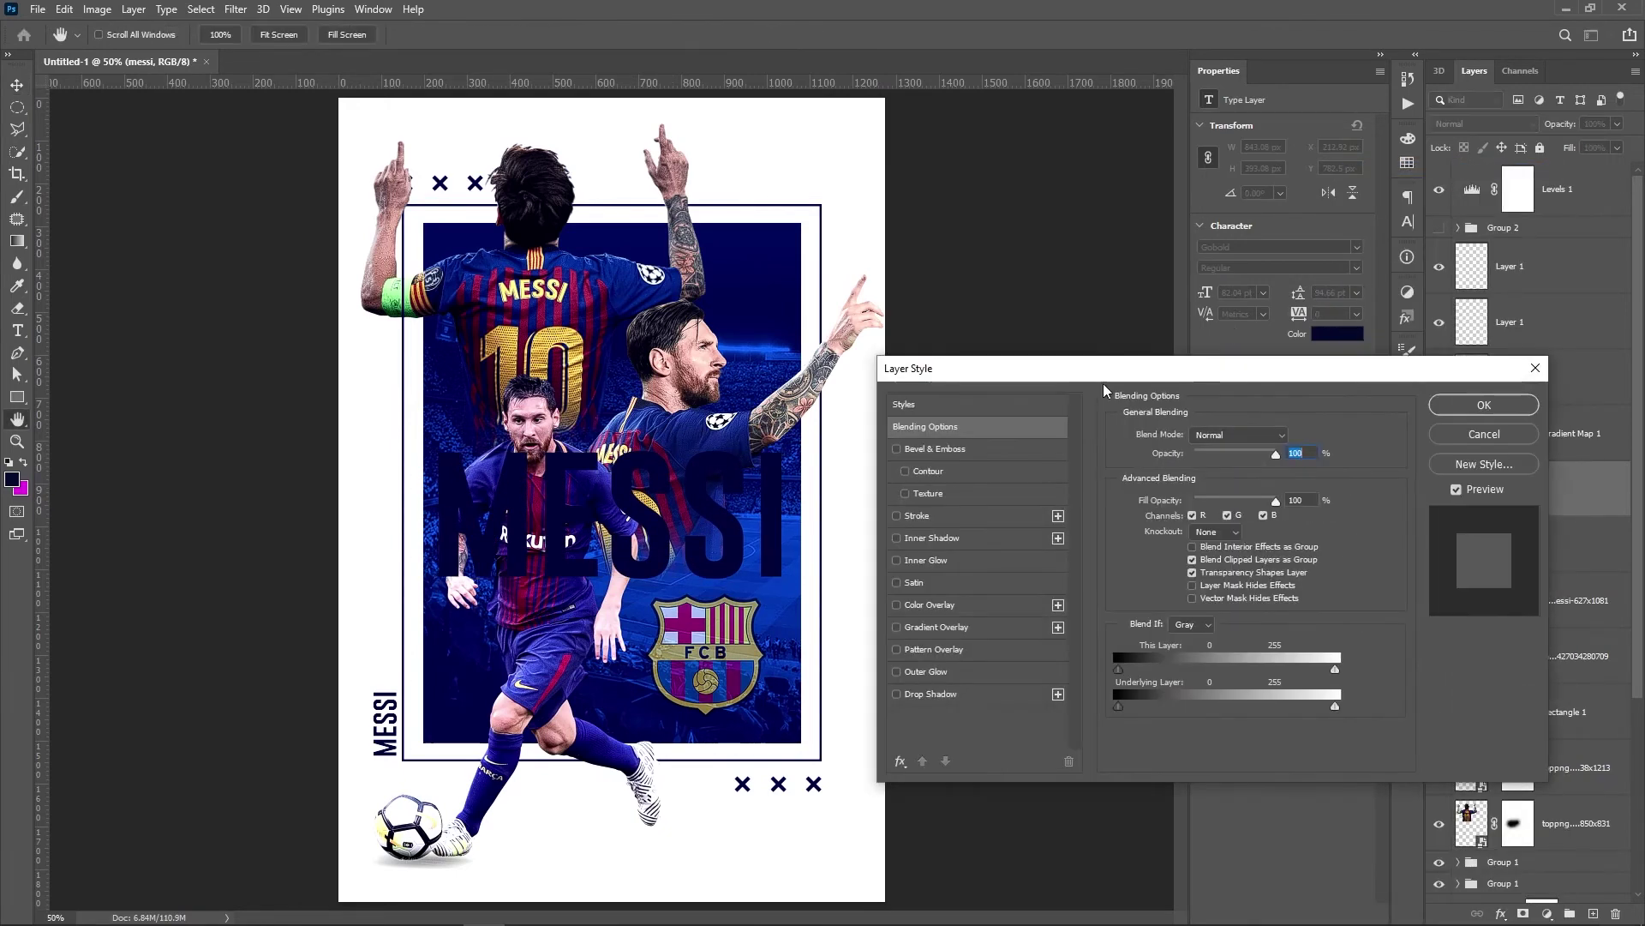
pyautogui.click(937, 518)
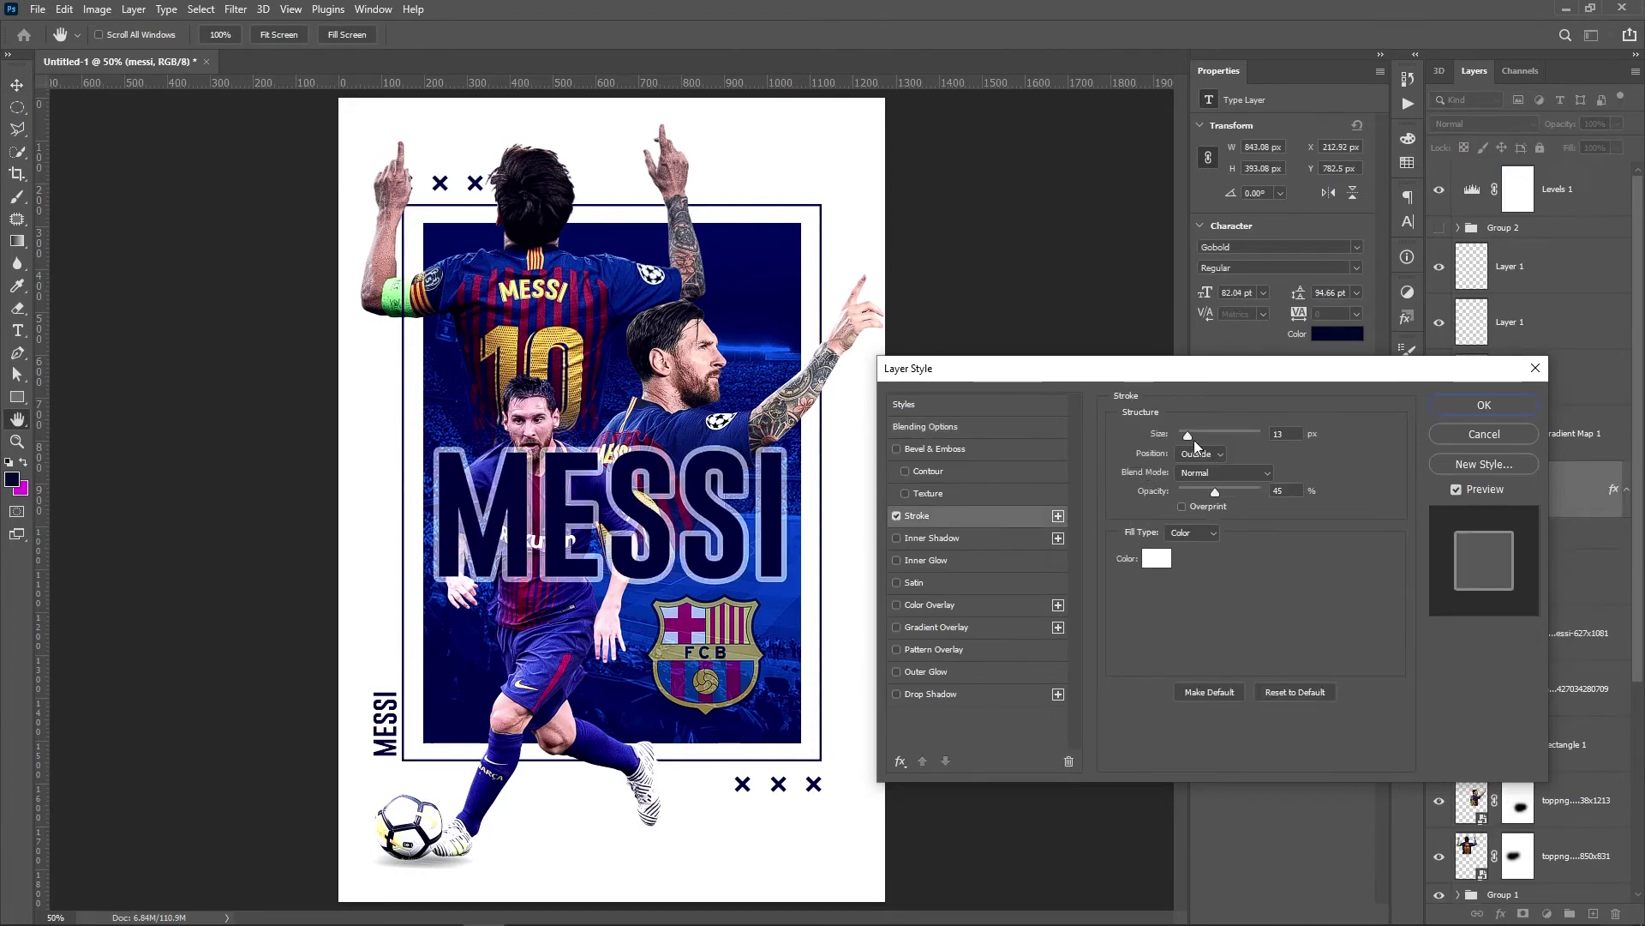
pyautogui.moveTo(1186, 436); pyautogui.dragTo(1181, 434)
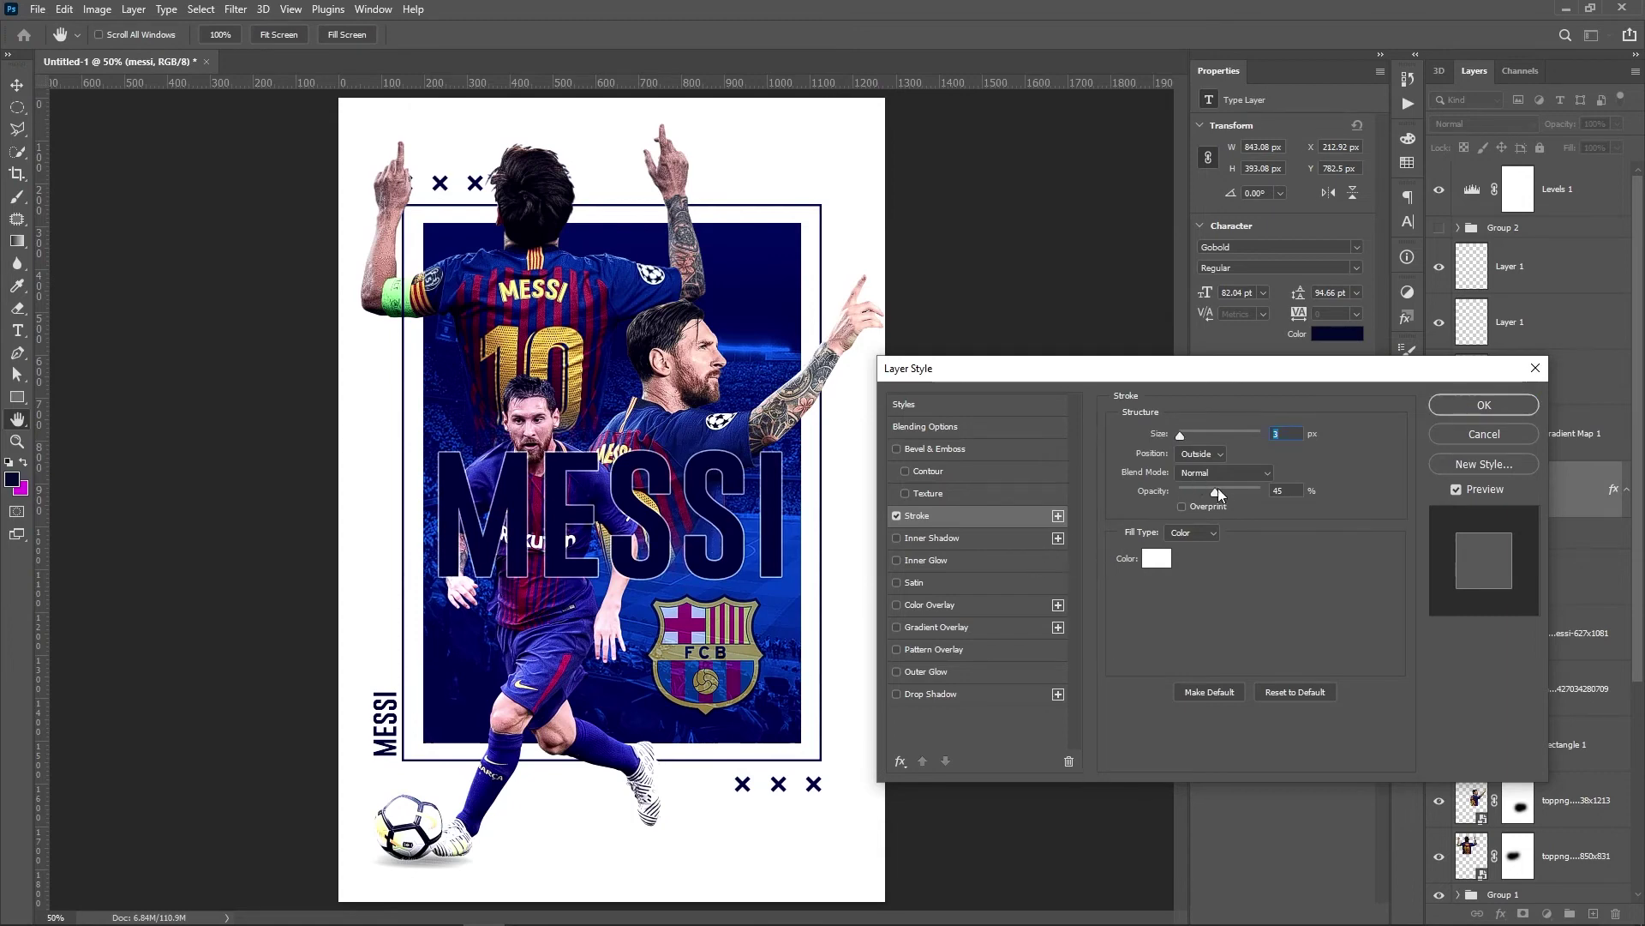
pyautogui.moveTo(1217, 493); pyautogui.dragTo(1299, 491)
pyautogui.click(1301, 427)
pyautogui.press('Down')
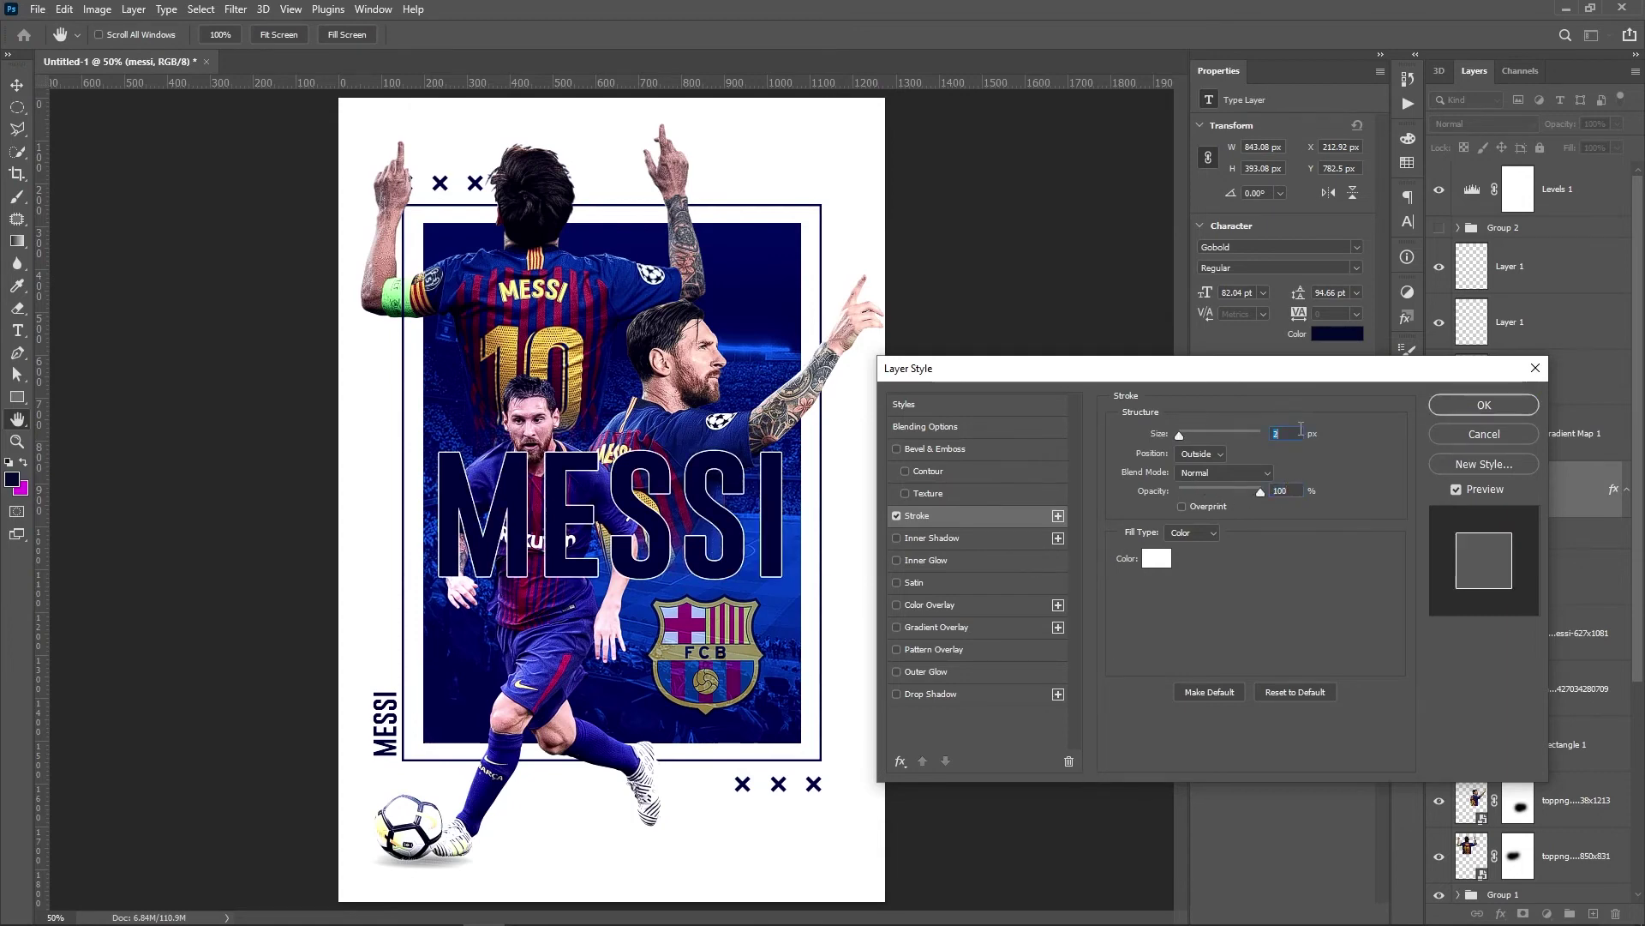
pyautogui.press('Down')
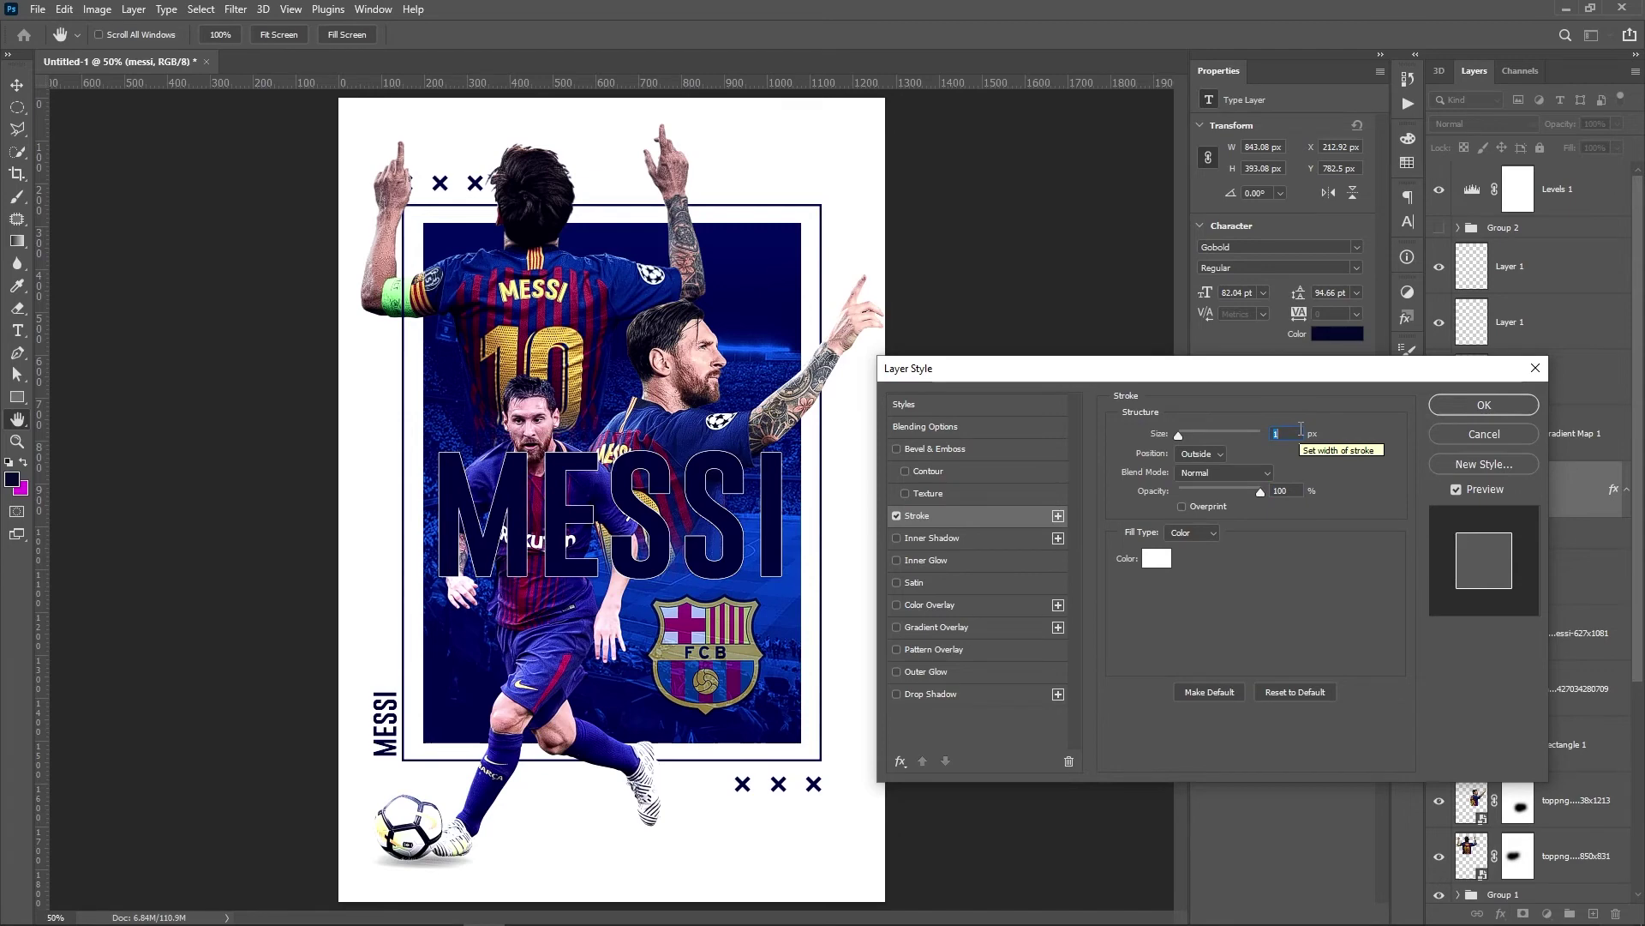
pyautogui.click(1474, 409)
# Reduce the large MESSI text layer's fill to 0% and collapse its effects list.
pyautogui.click(1617, 147)
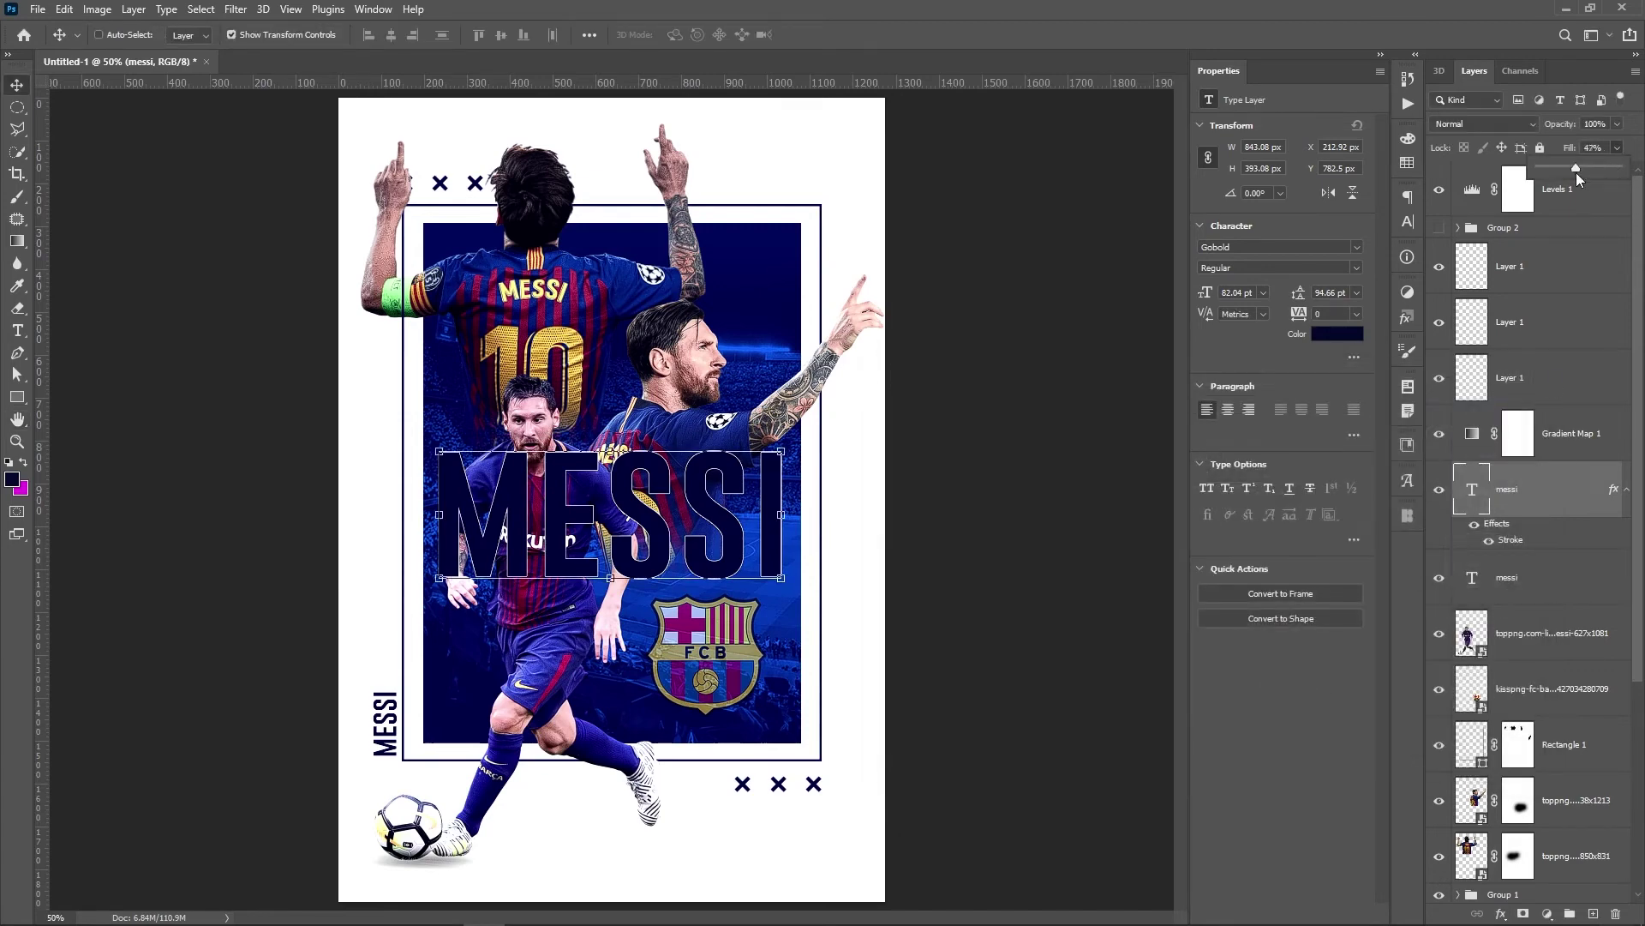
pyautogui.moveTo(1576, 172); pyautogui.dragTo(1500, 186)
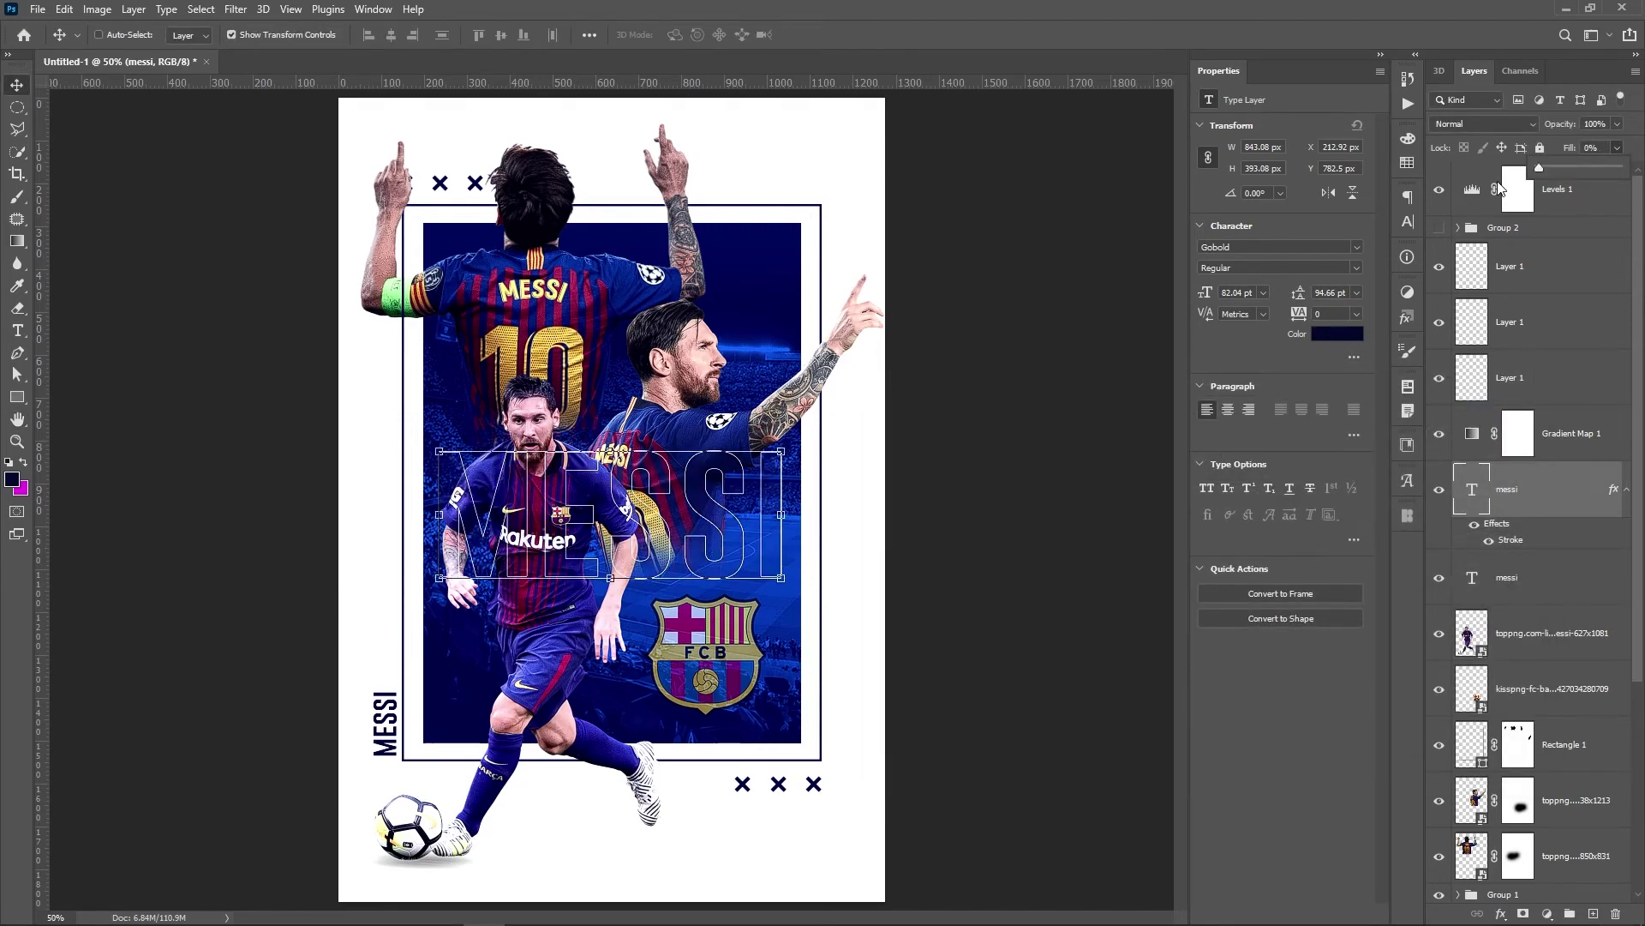
pyautogui.click(1626, 489)
# Place the outlined MESSI text behind the running player, raise it to Y 620.5 px and put it in its own group.
pyautogui.moveTo(1506, 512); pyautogui.dragTo(1509, 591)
pyautogui.moveTo(957, 621); pyautogui.dragTo(974, 547)
pyautogui.hotkey('ctrl', 'g')
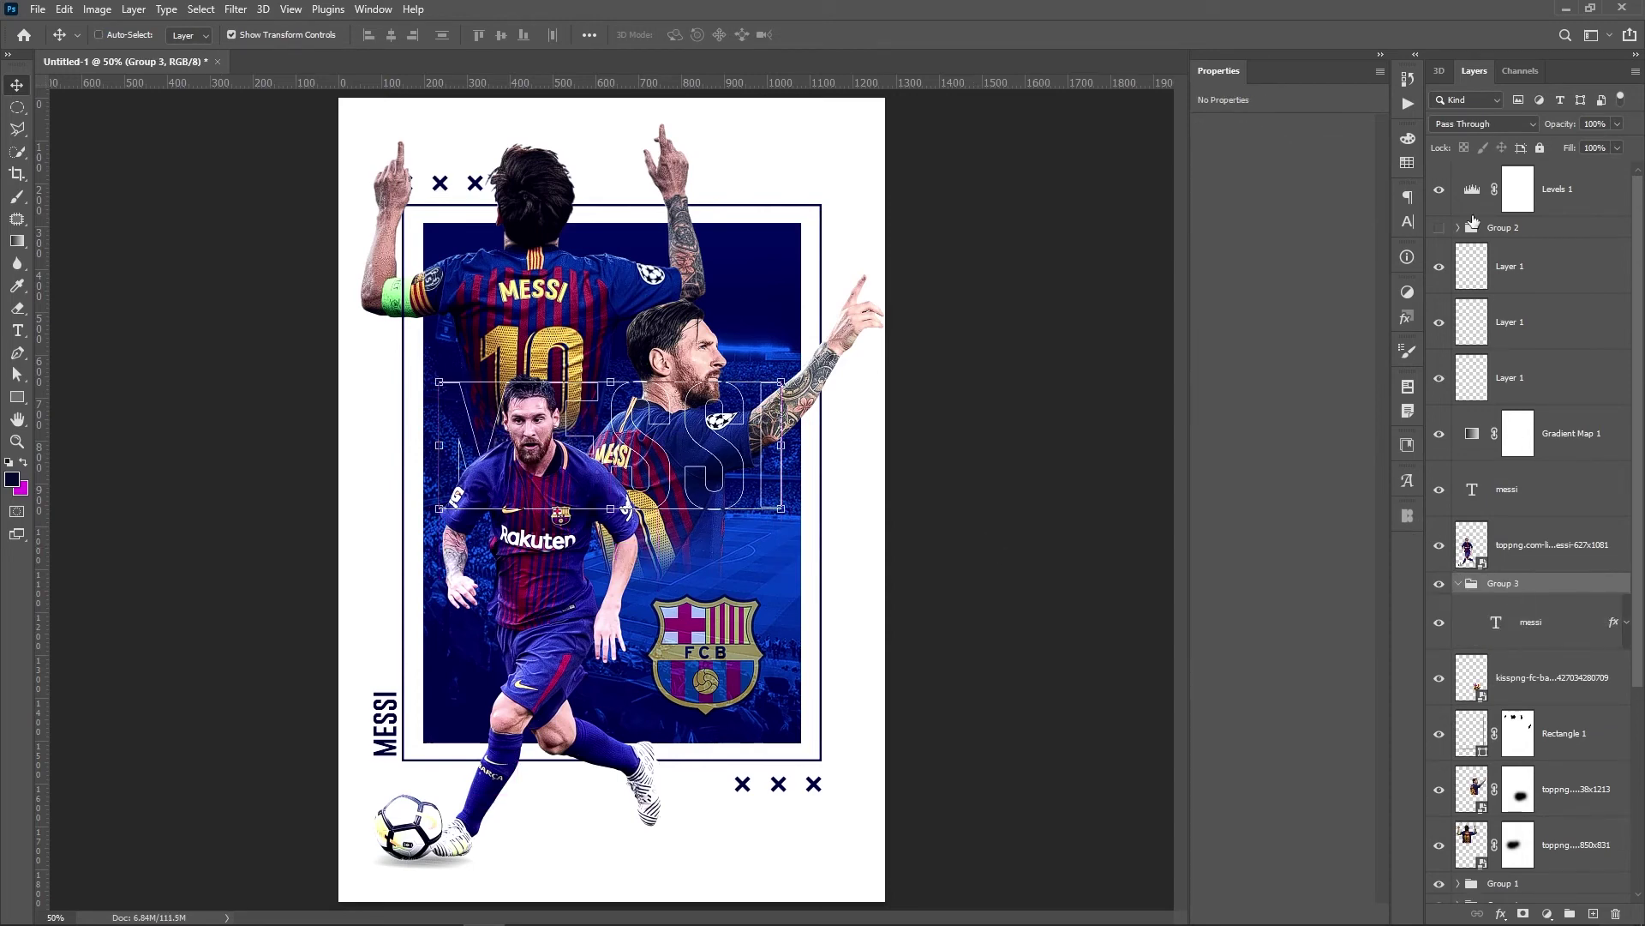
# Set the outlined text group's blend mode to Normal and lower its opacity to about 63%.
pyautogui.click(1481, 123)
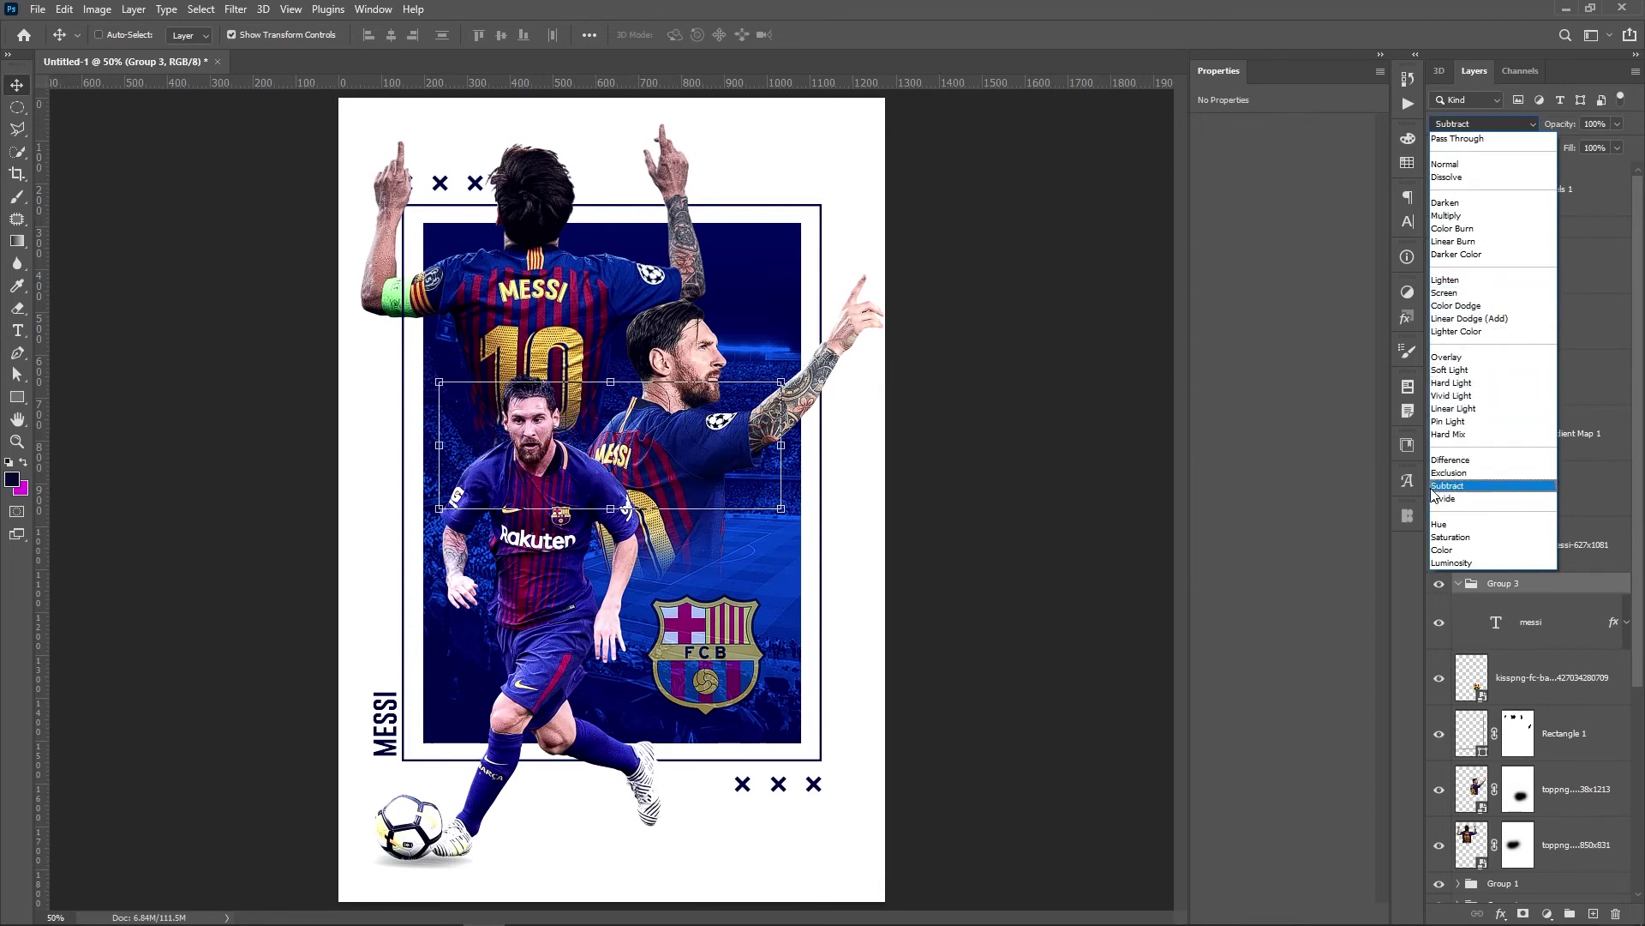
pyautogui.click(1457, 165)
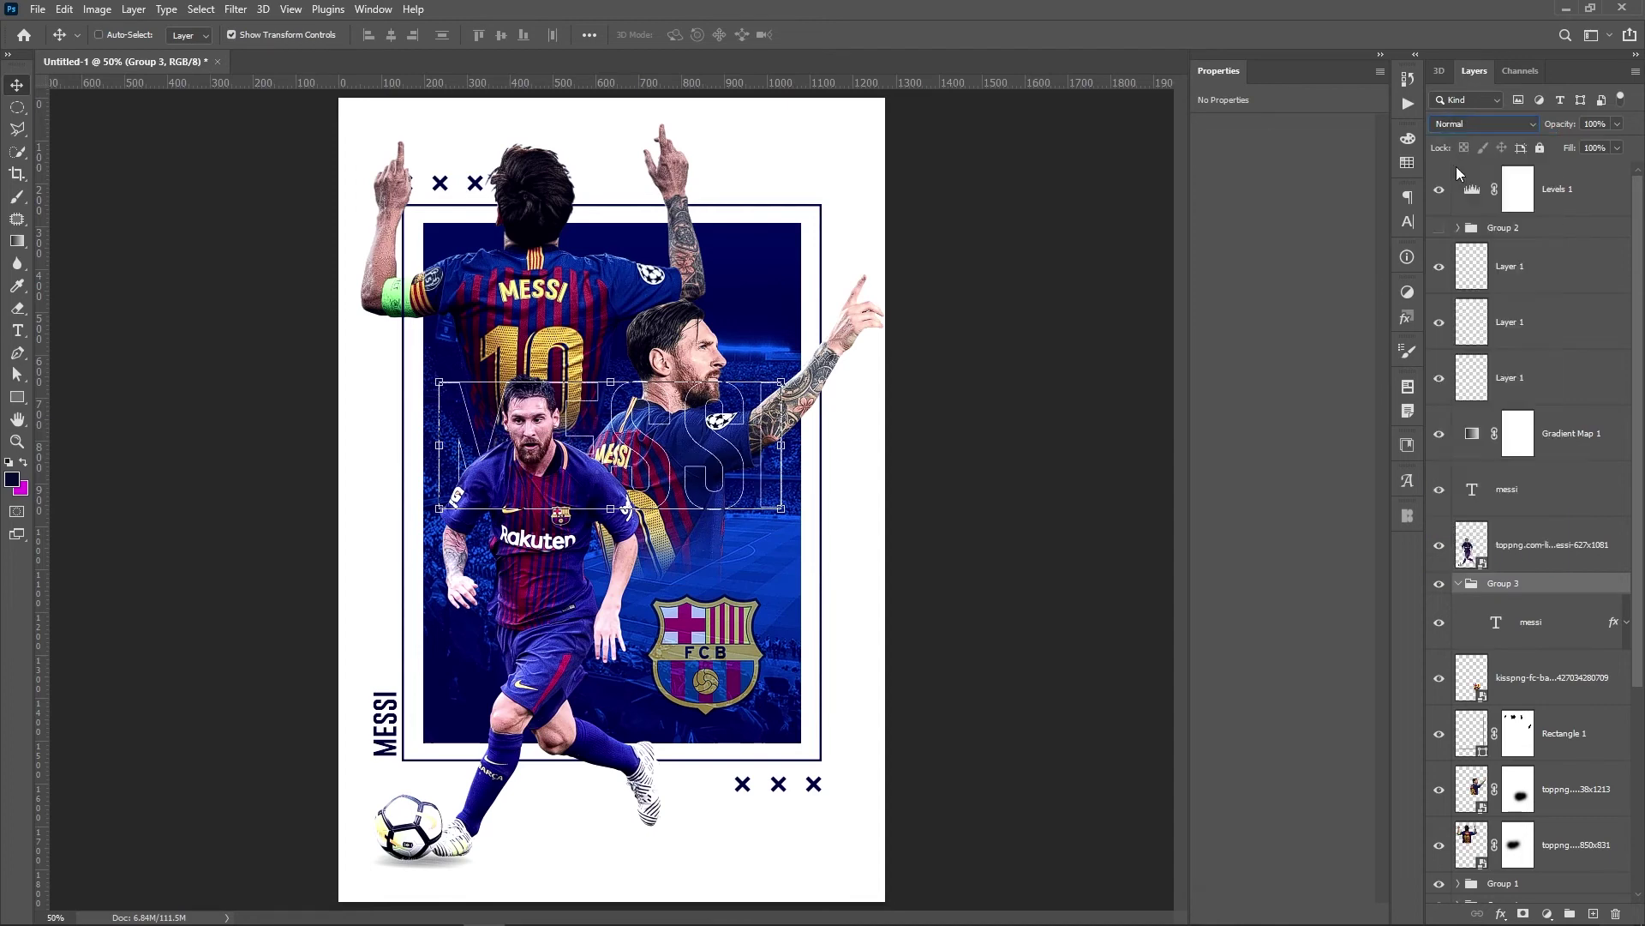
pyautogui.click(1566, 559)
pyautogui.click(1559, 586)
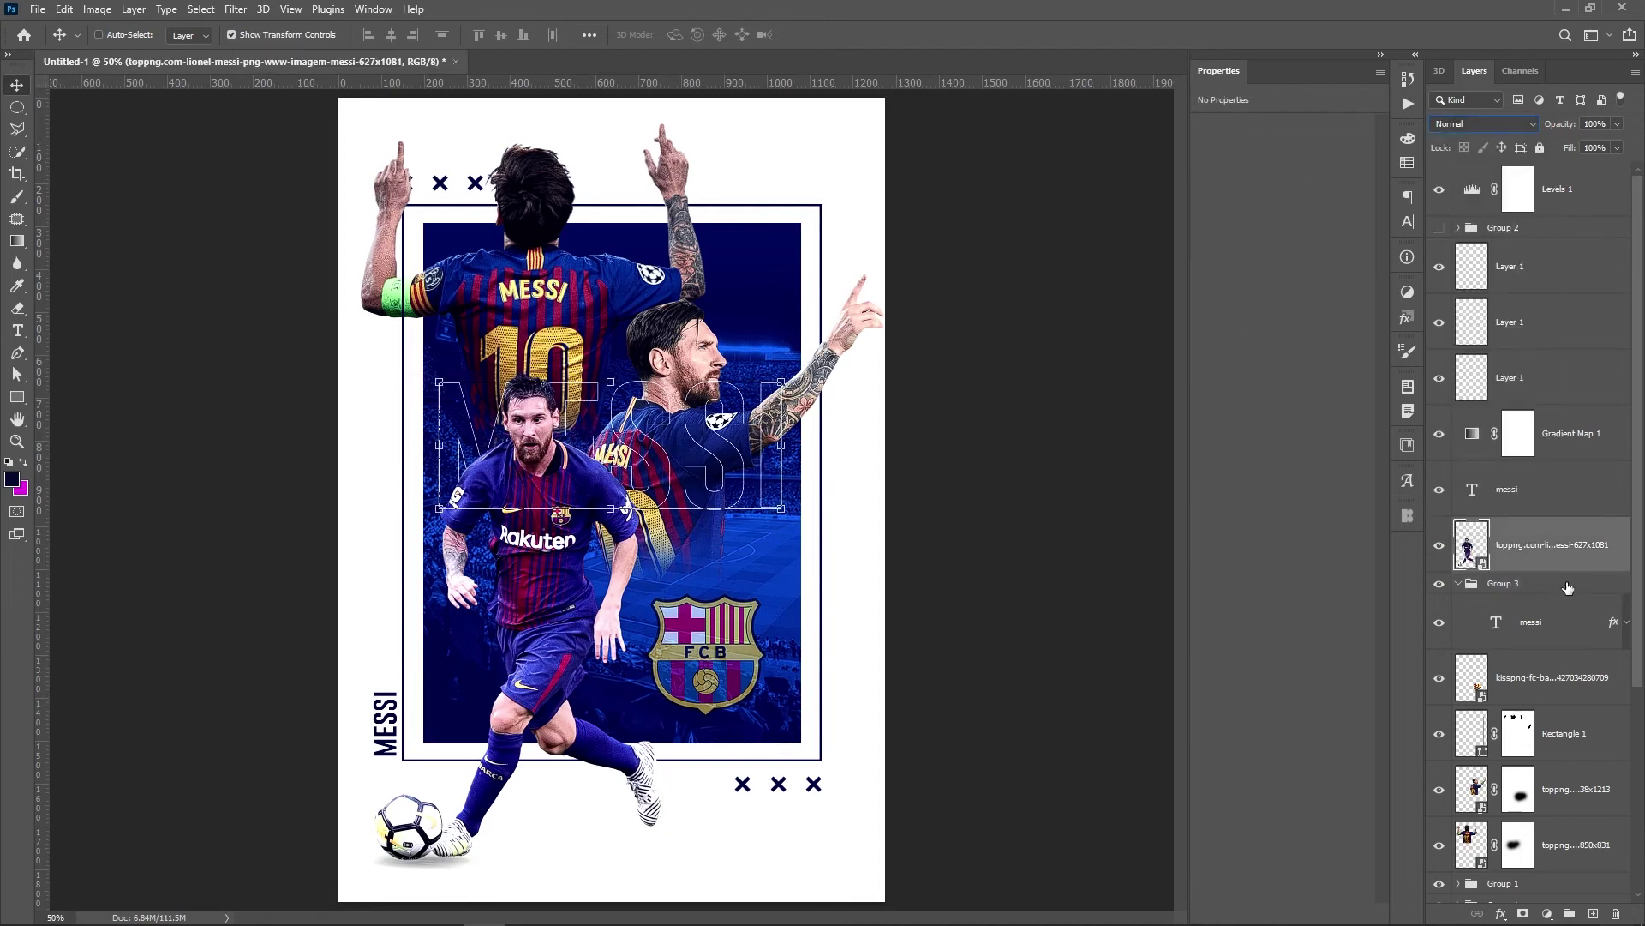
pyautogui.click(1619, 148)
pyautogui.moveTo(1588, 140); pyautogui.dragTo(1582, 141)
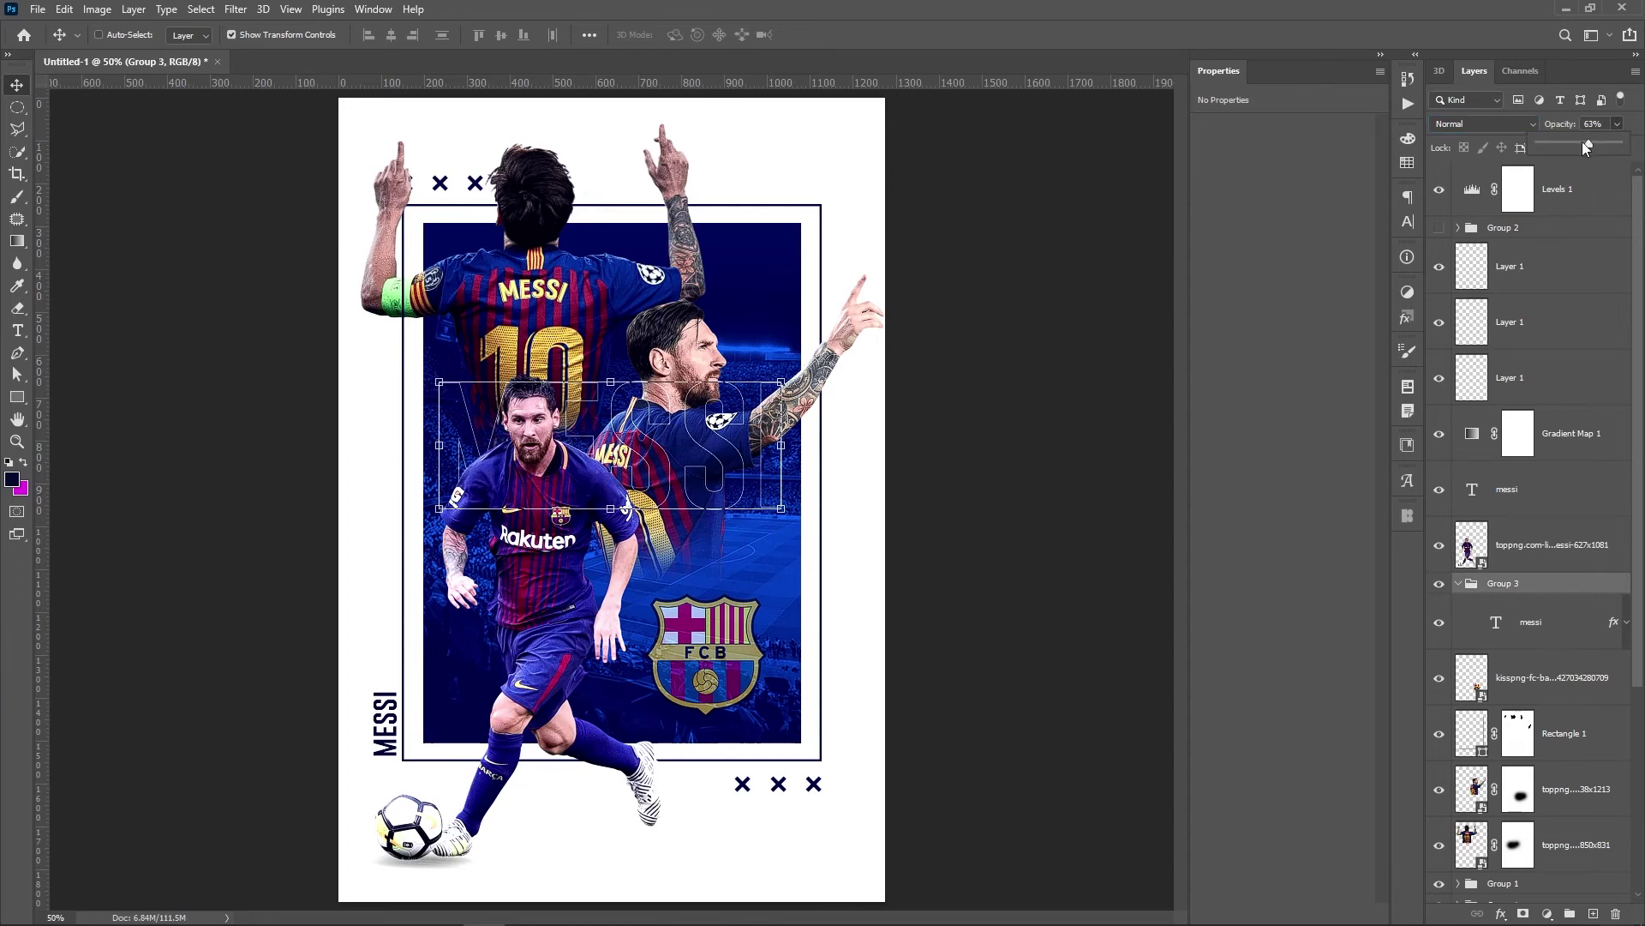
# Toggle Group 2 to compare the outlined text in color and black and white, leaving the group visible.
pyautogui.click(1594, 373)
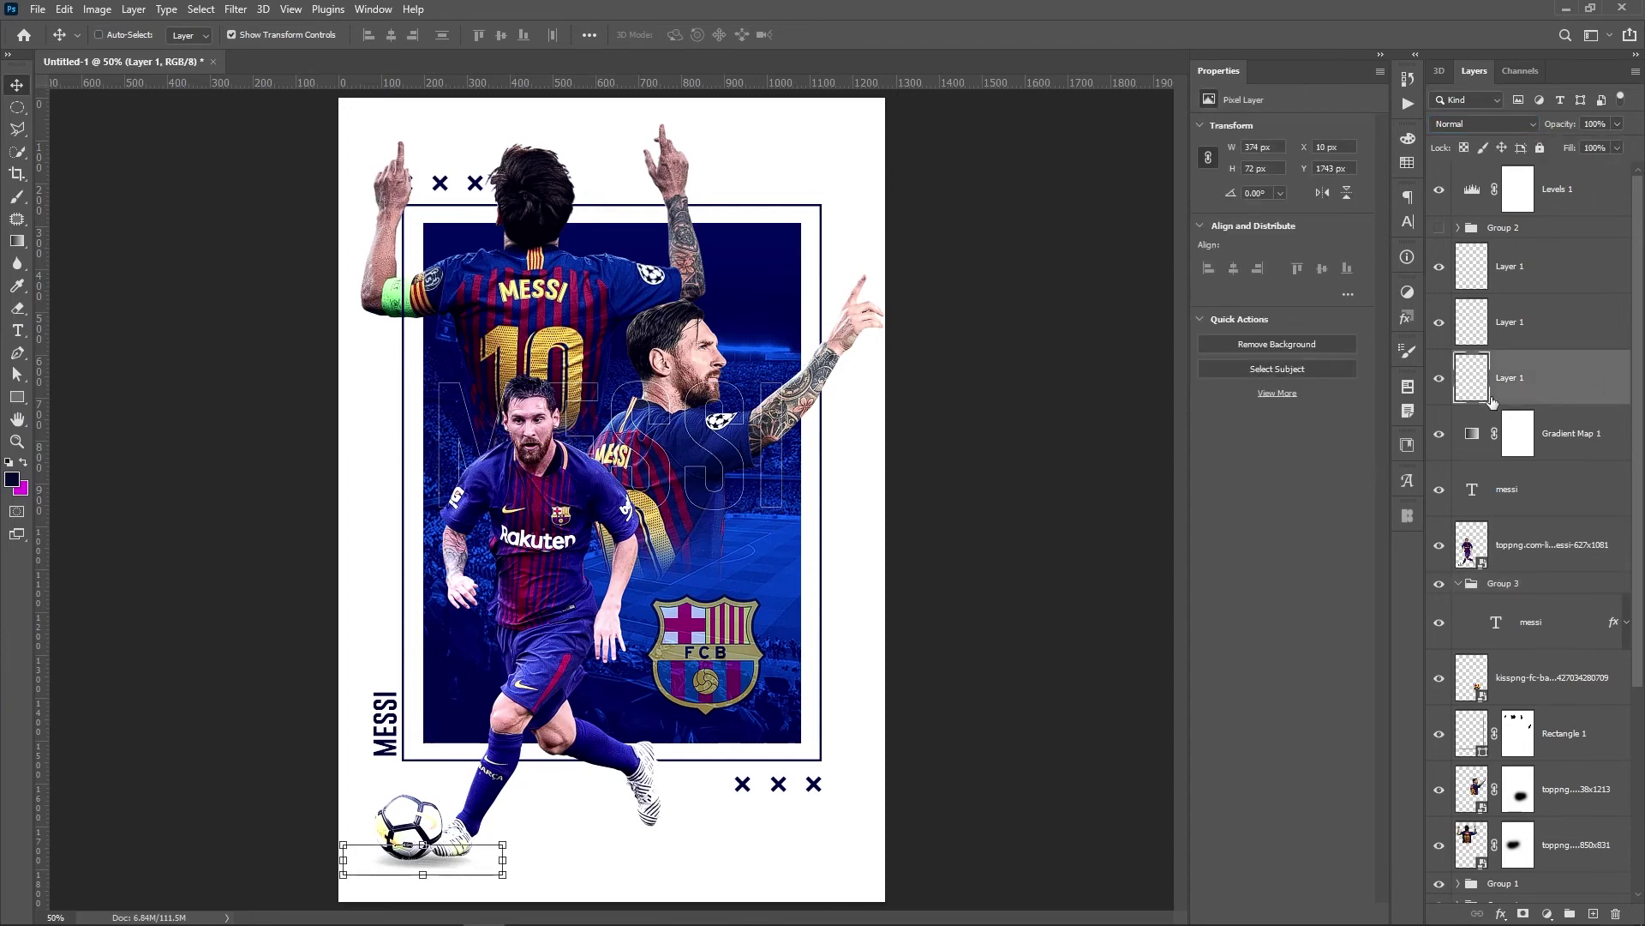
pyautogui.click(1556, 641)
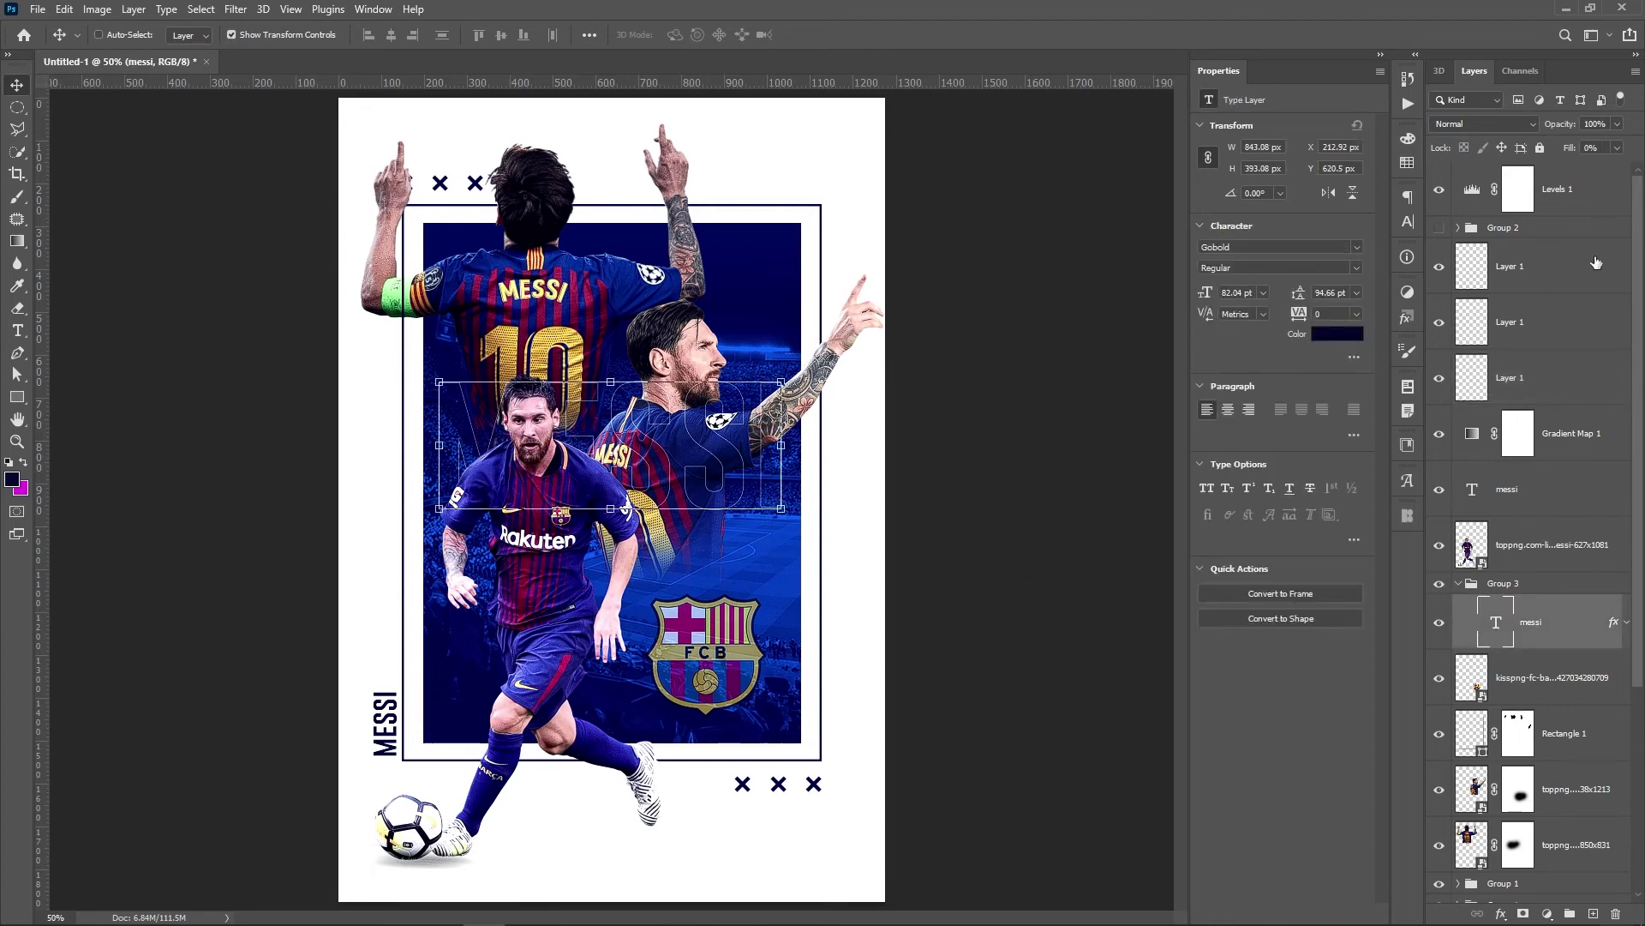
pyautogui.click(1439, 227)
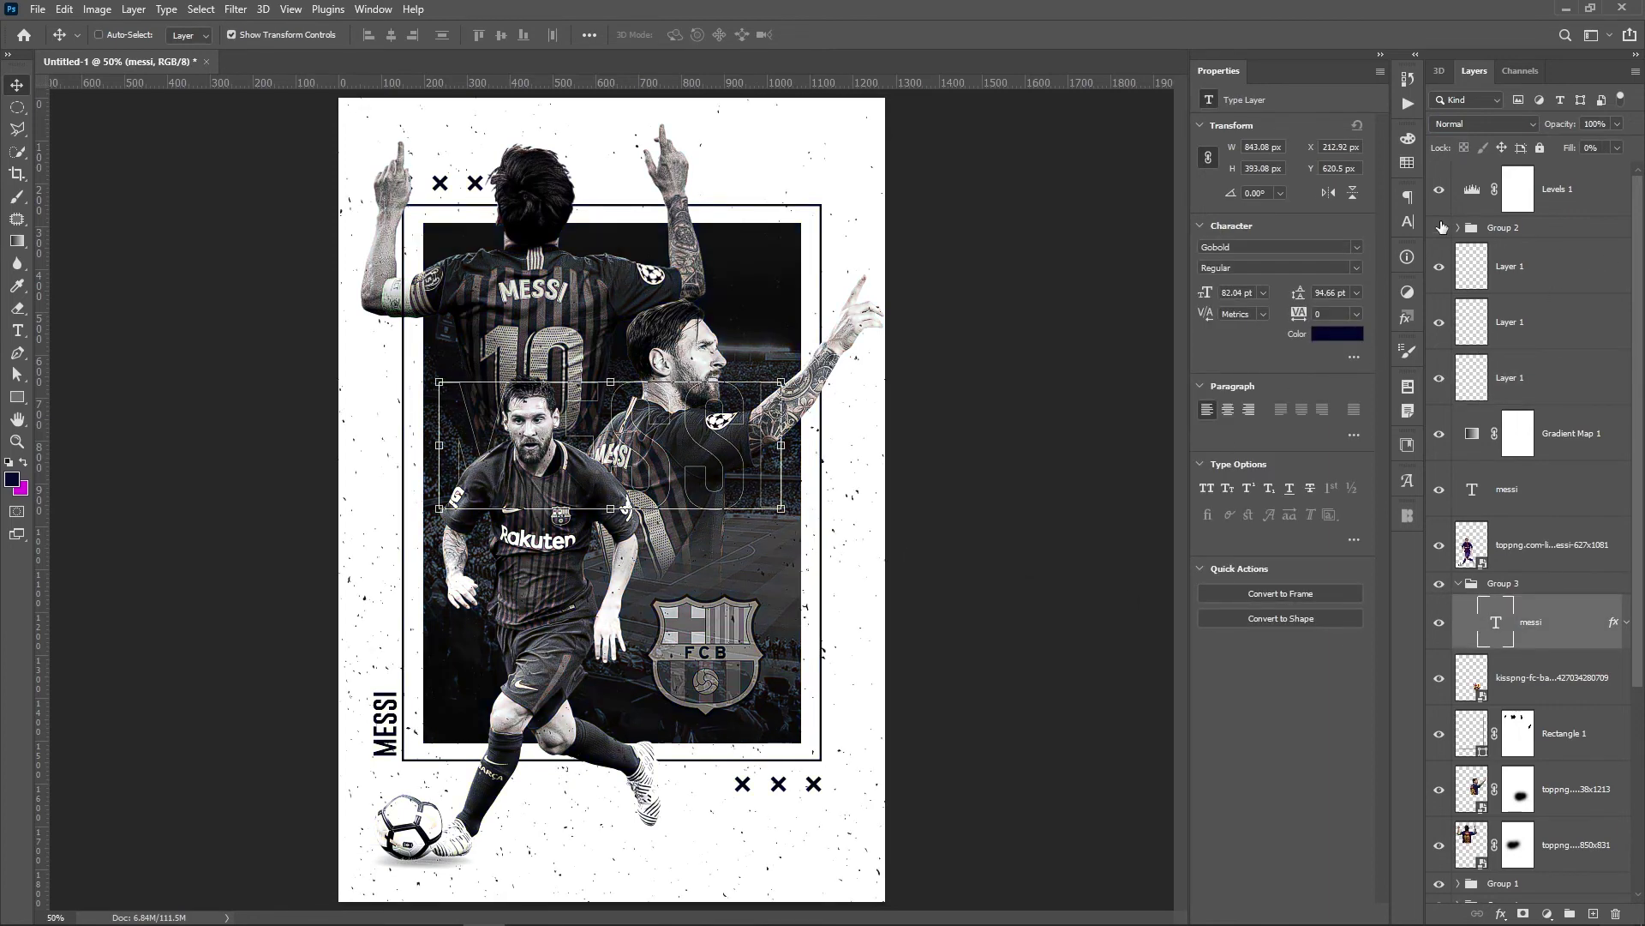
pyautogui.click(1440, 227)
pyautogui.click(1440, 227)
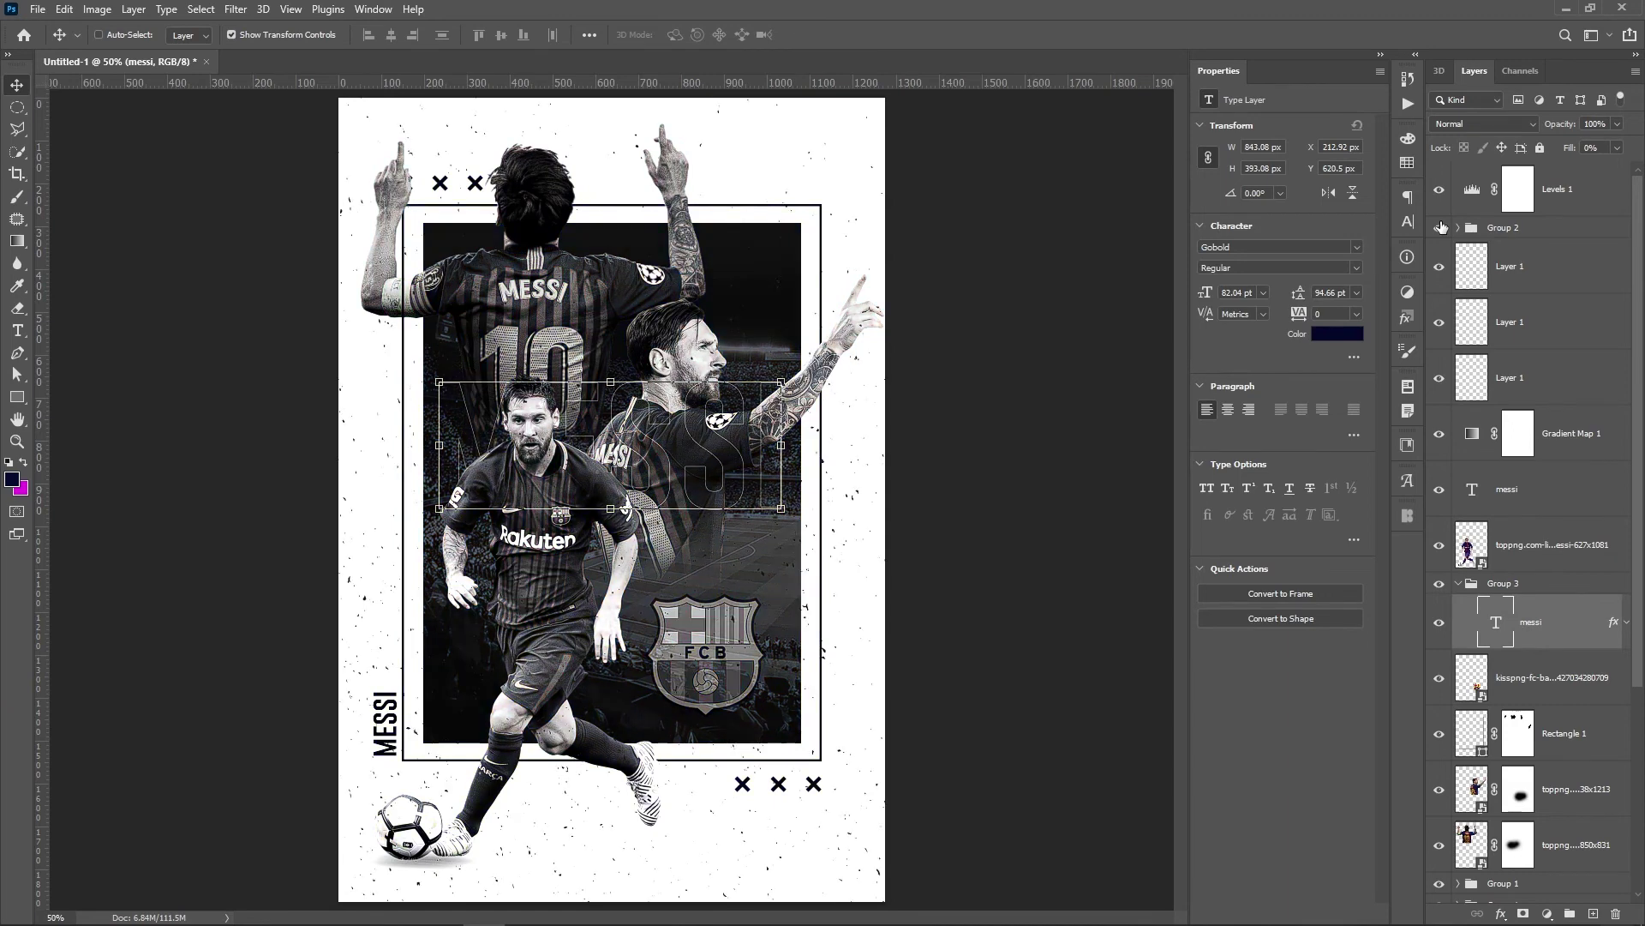
# Collapse the Properties panel and preview the black-and-white poster with all panels temporarily hidden.
pyautogui.click(1583, 364)
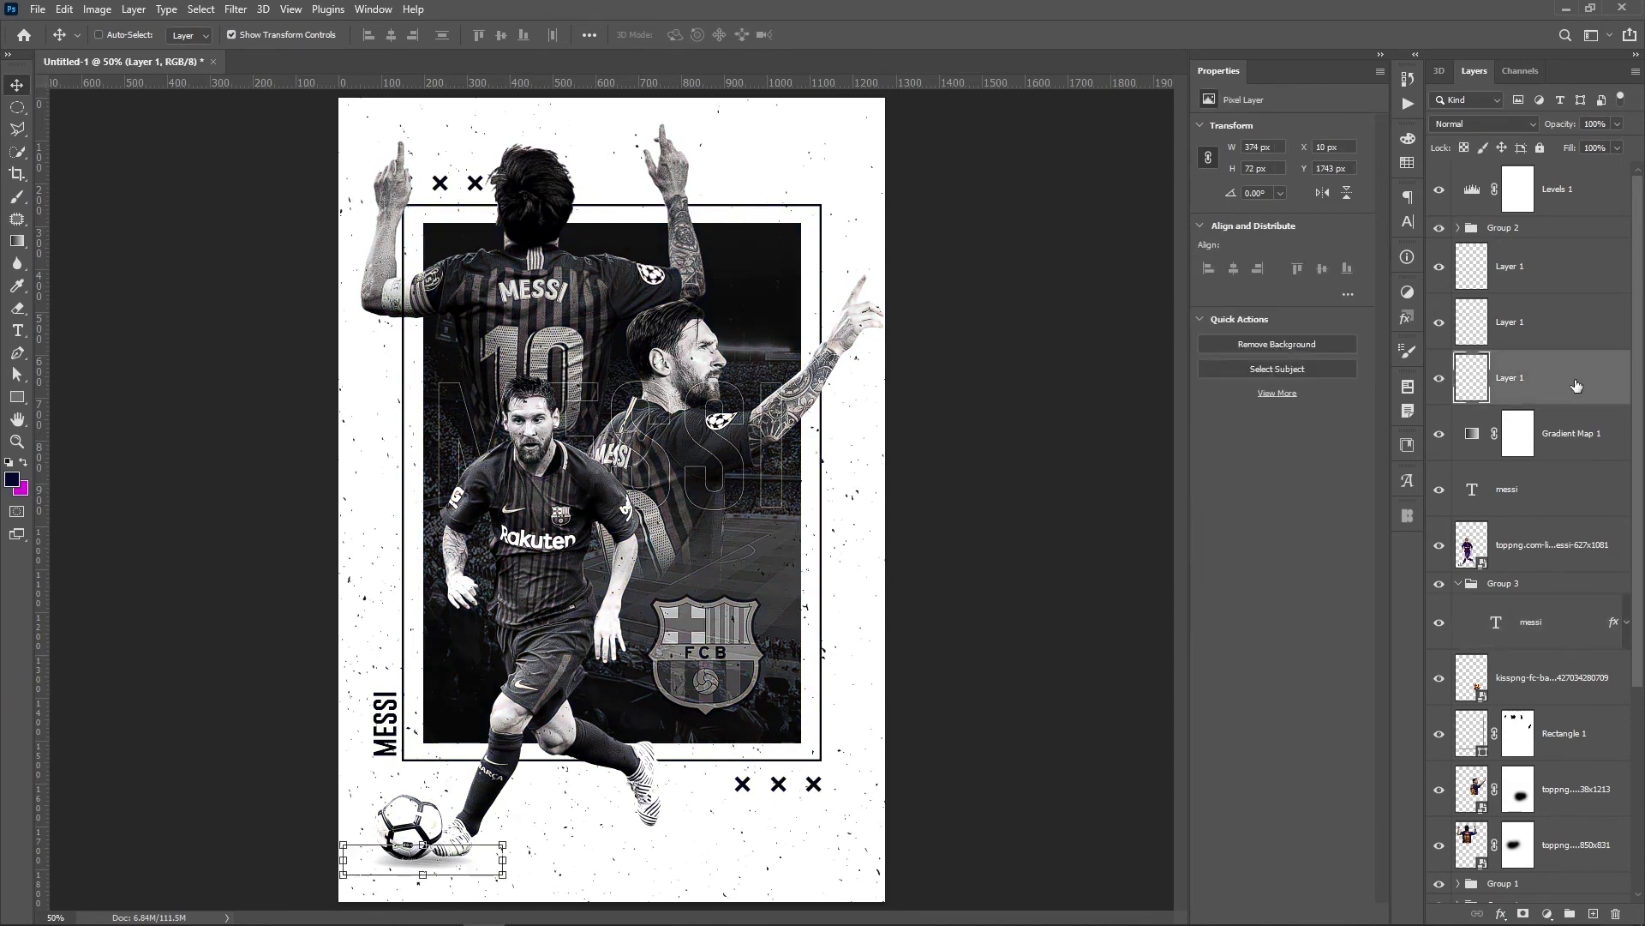
pyautogui.click(1381, 54)
pyautogui.press('ctrl')
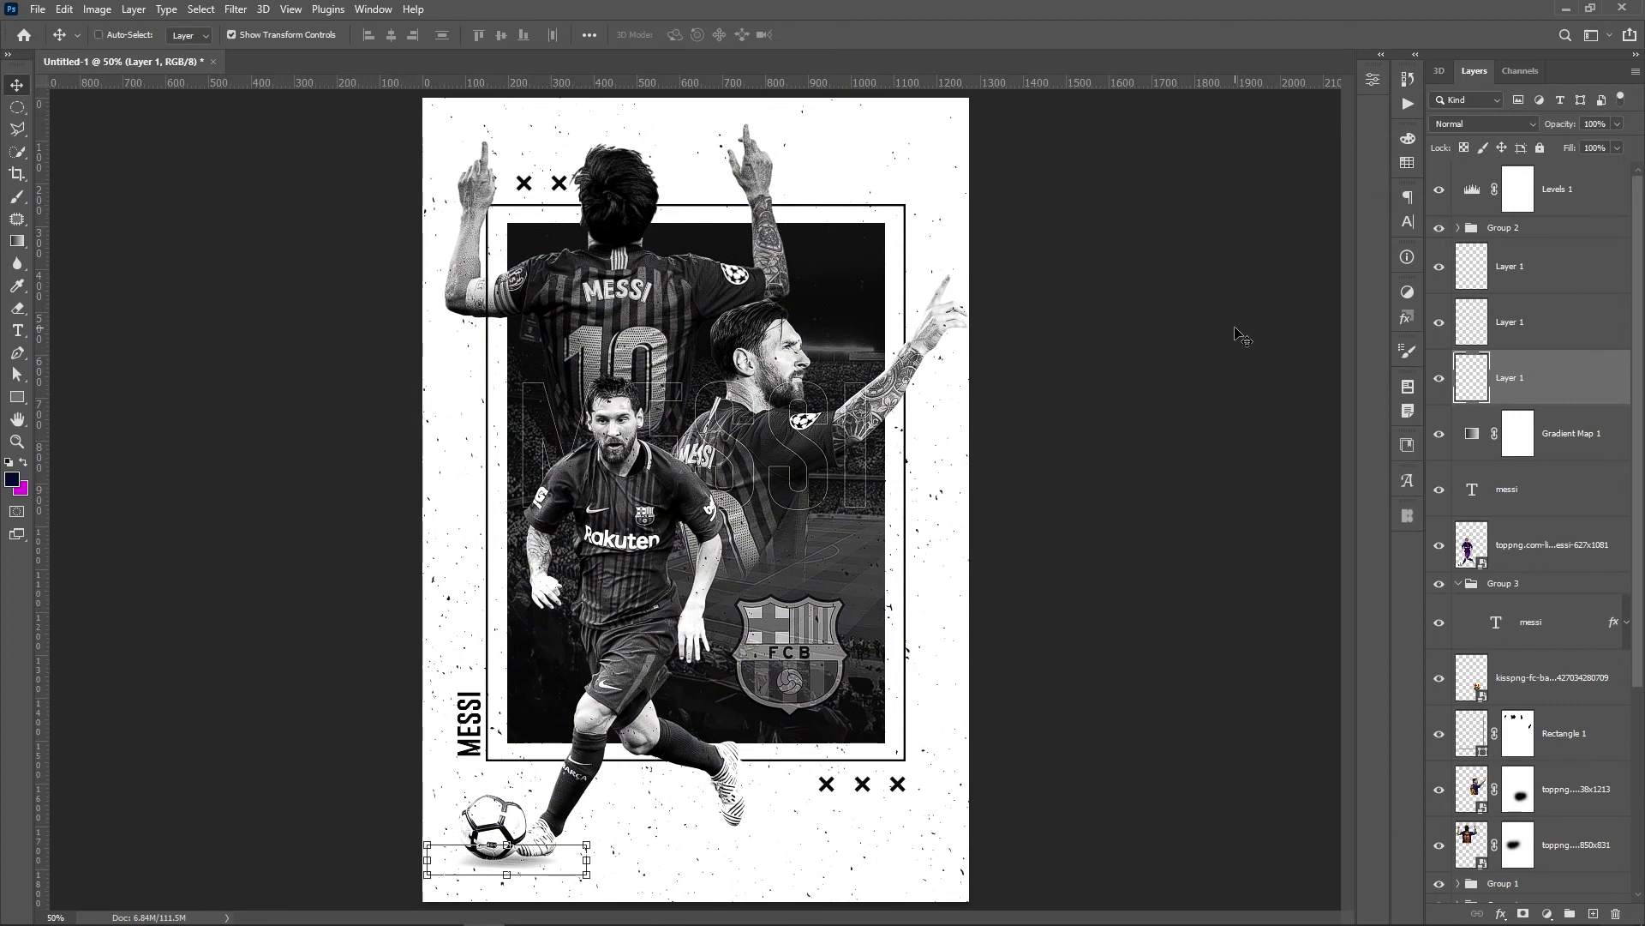
pyautogui.press('Tab')
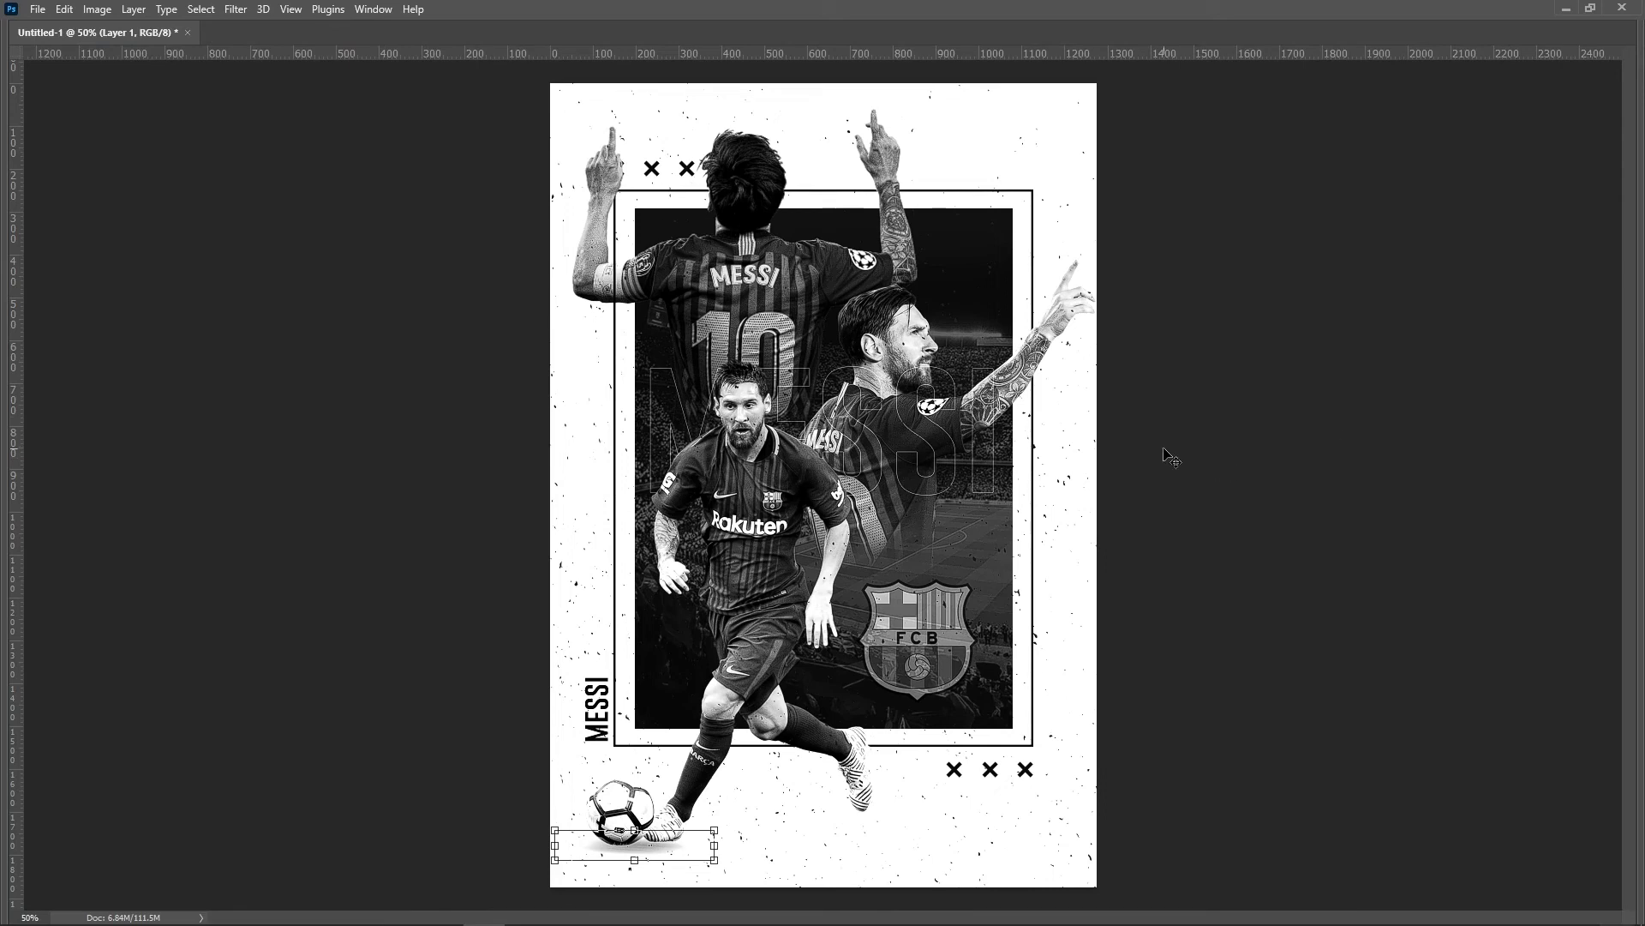
pyautogui.press('Tab')
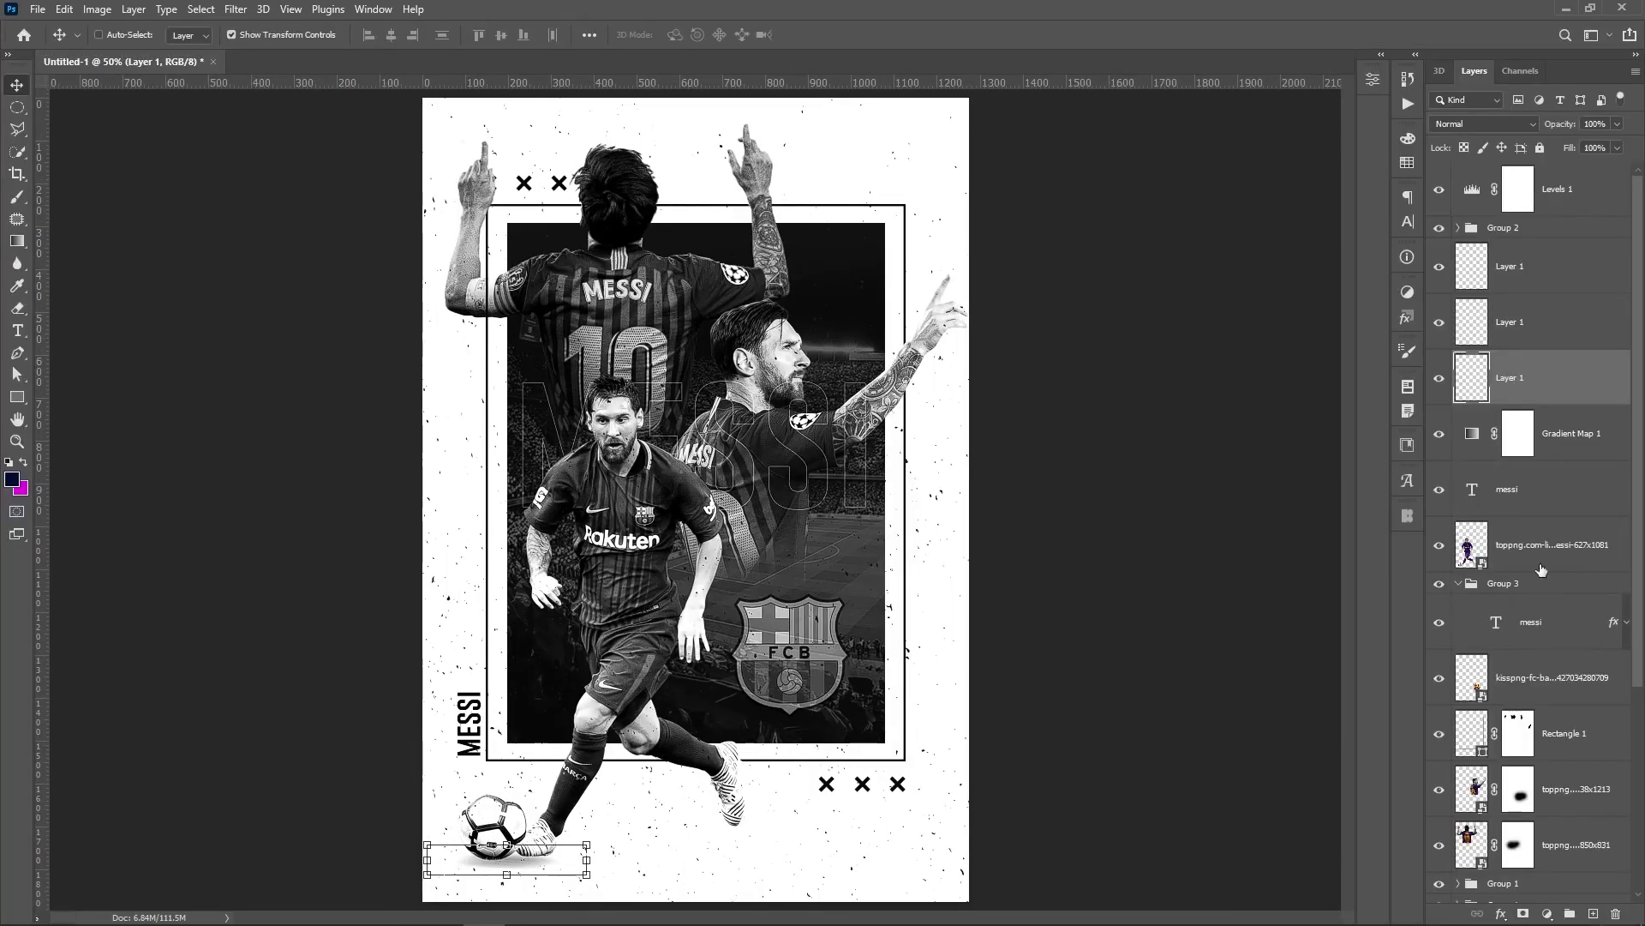
# Enlarge the side-facing pointing player's cutout to 115.95% and shift it so the raised hand extends past the poster's edge.
pyautogui.click(1558, 784)
pyautogui.moveTo(1194, 685); pyautogui.dragTo(1159, 586)
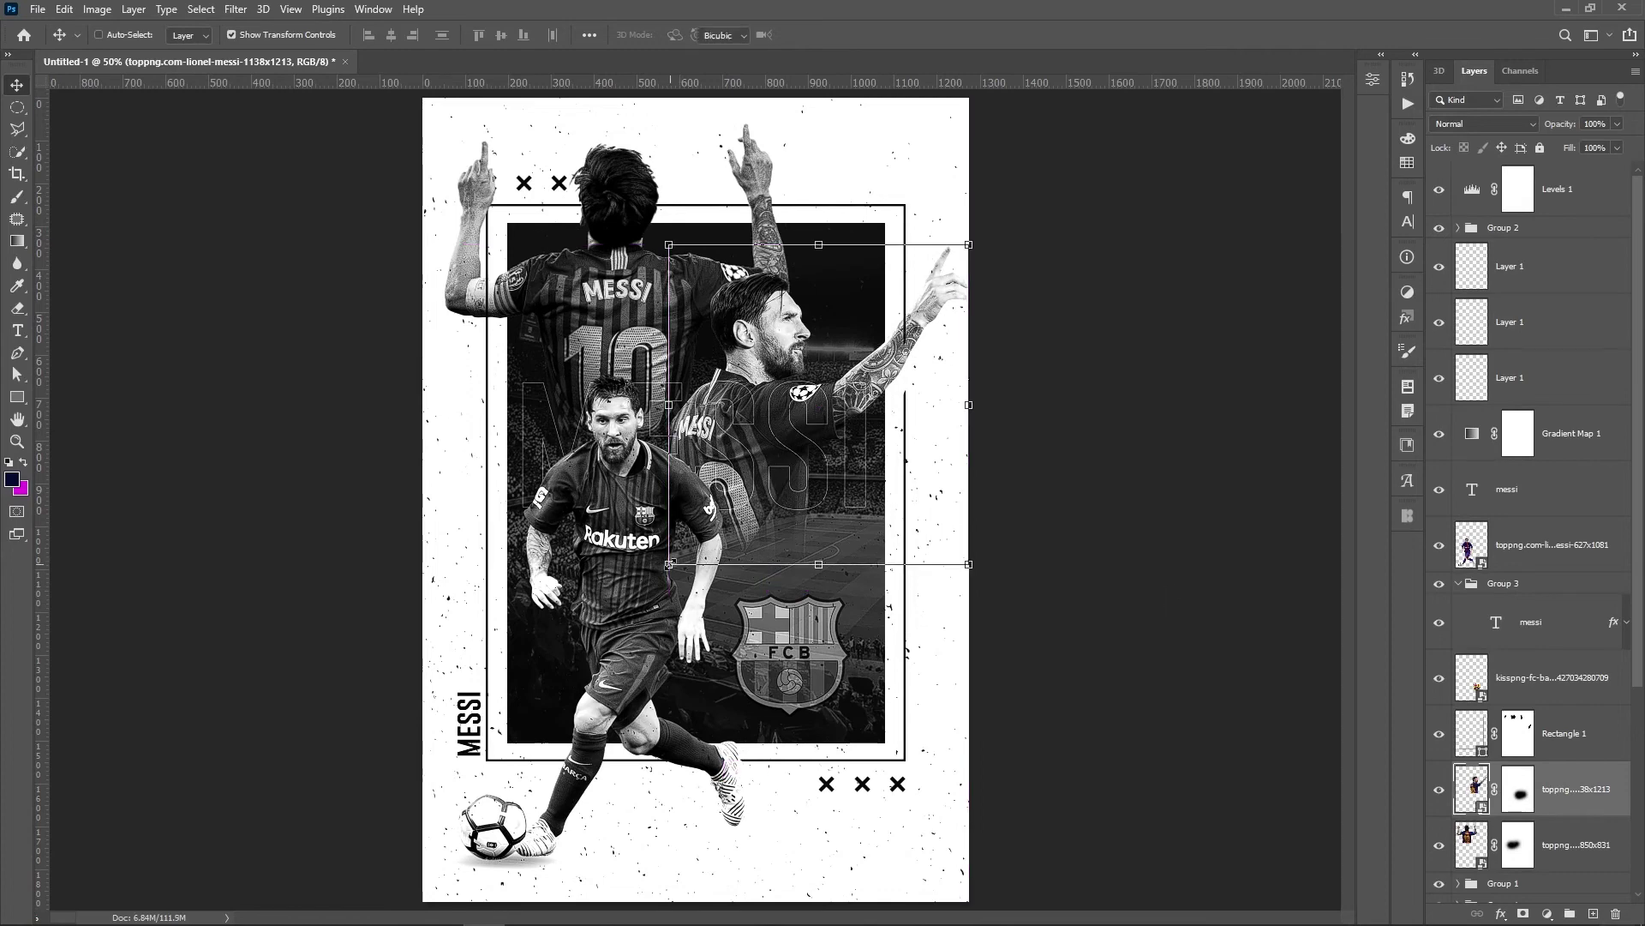
pyautogui.hotkey('ctrl', 't')
pyautogui.moveTo(669, 564); pyautogui.dragTo(622, 615)
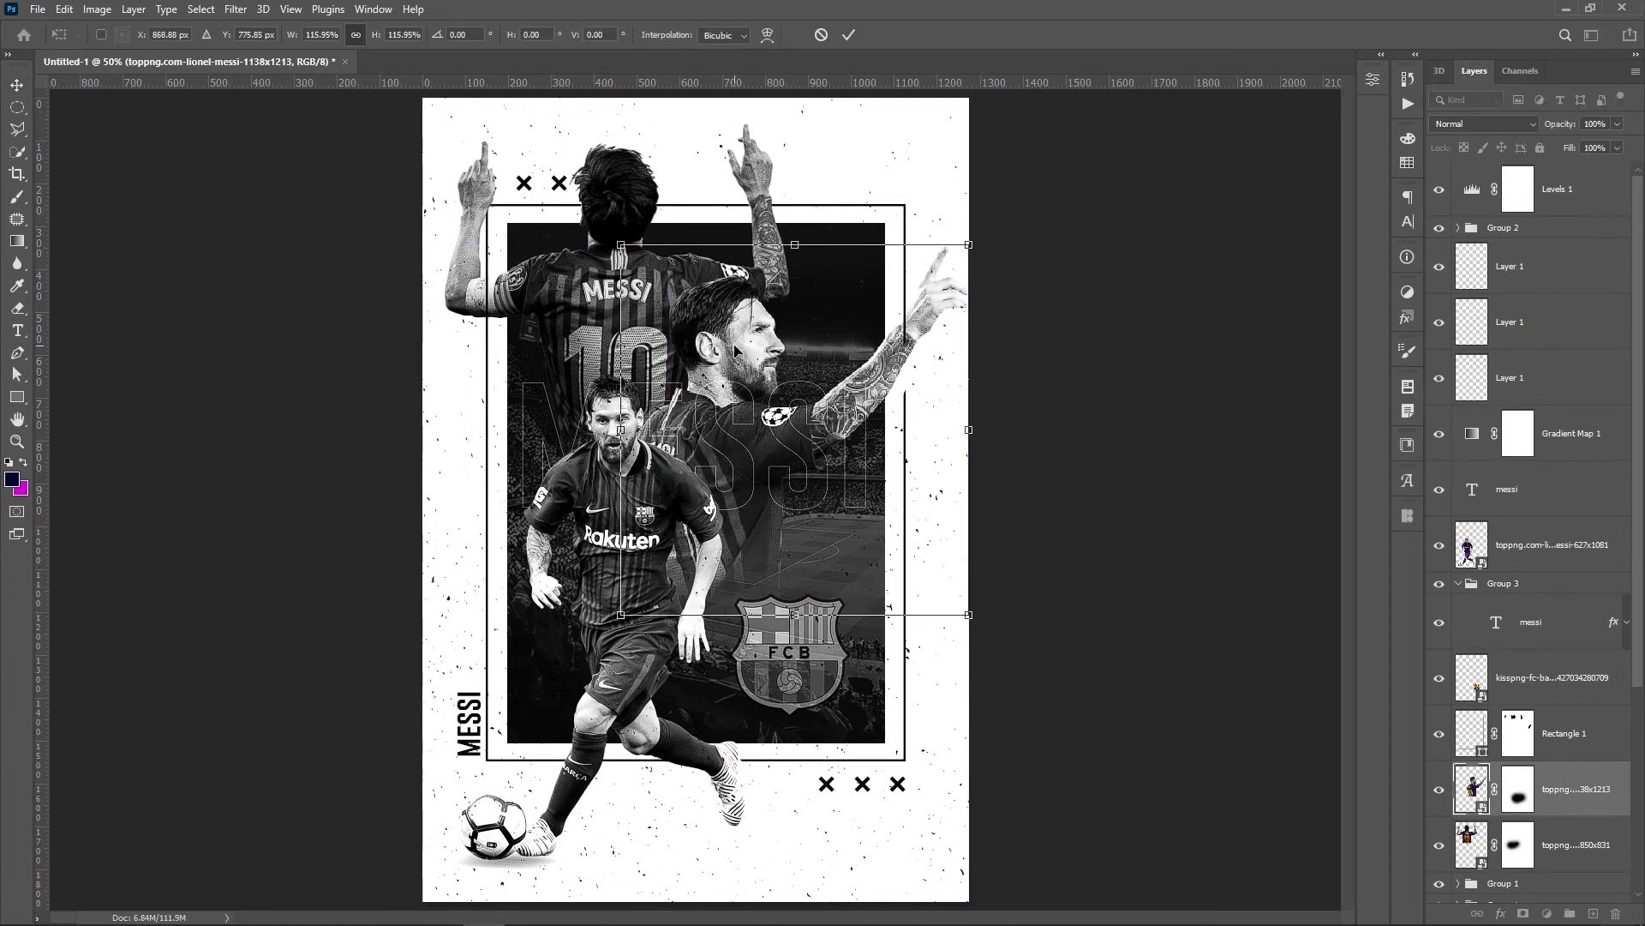
pyautogui.moveTo(735, 350); pyautogui.dragTo(787, 336)
pyautogui.click(1590, 504)
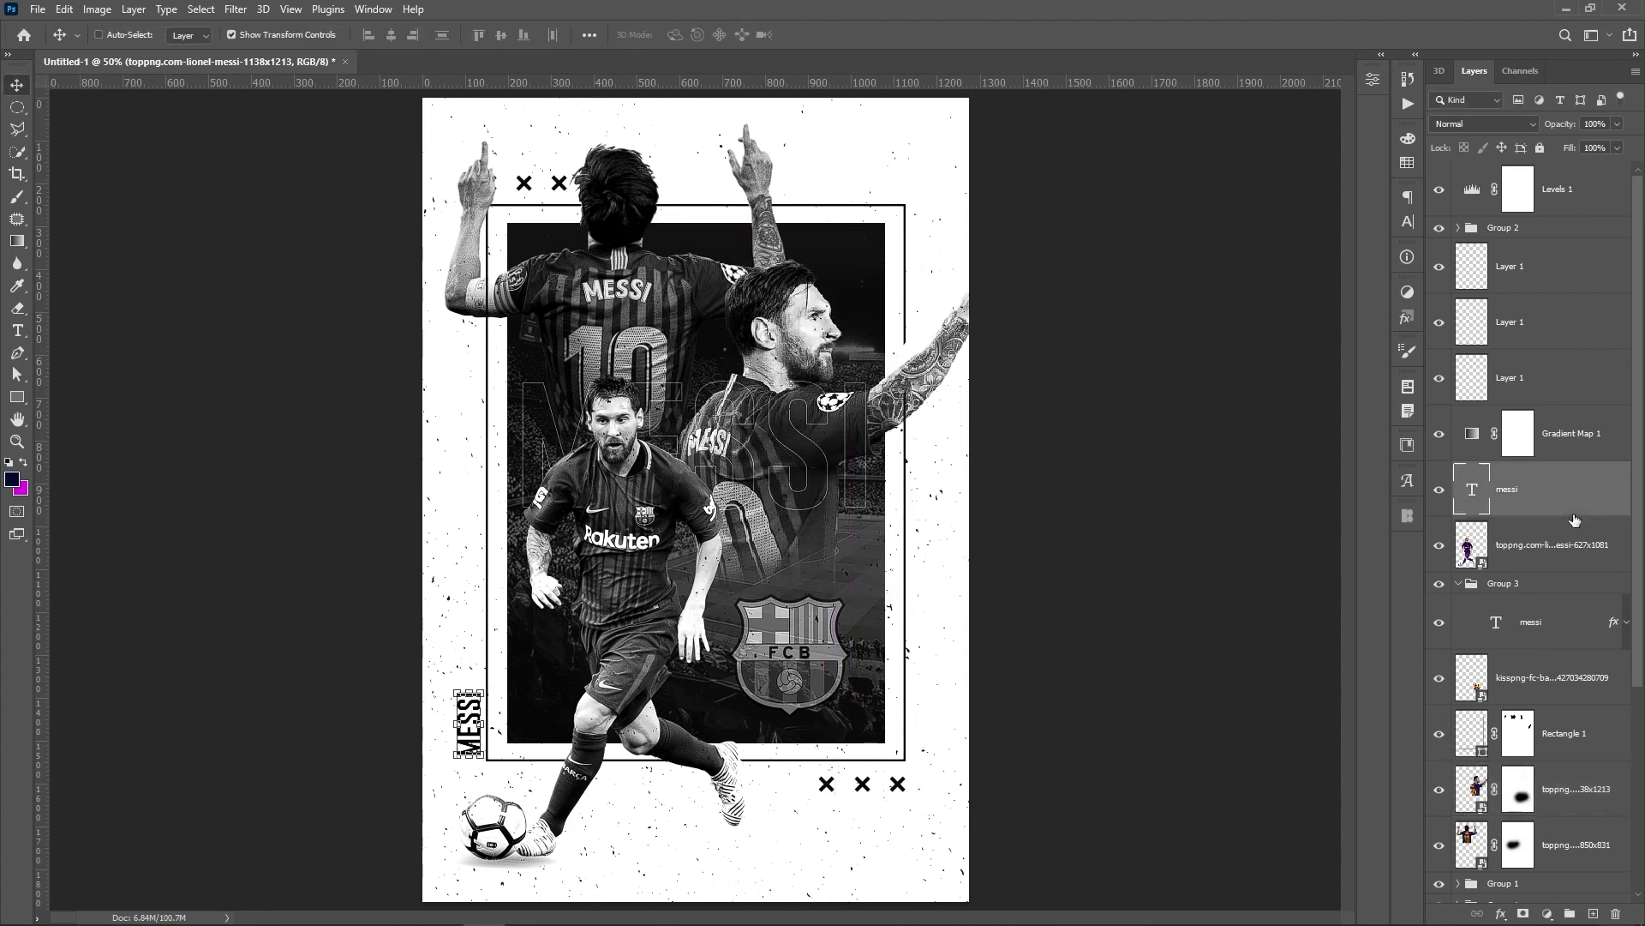
# Hide Group 2 and preview the full-color poster with all panels hidden.
pyautogui.click(1442, 228)
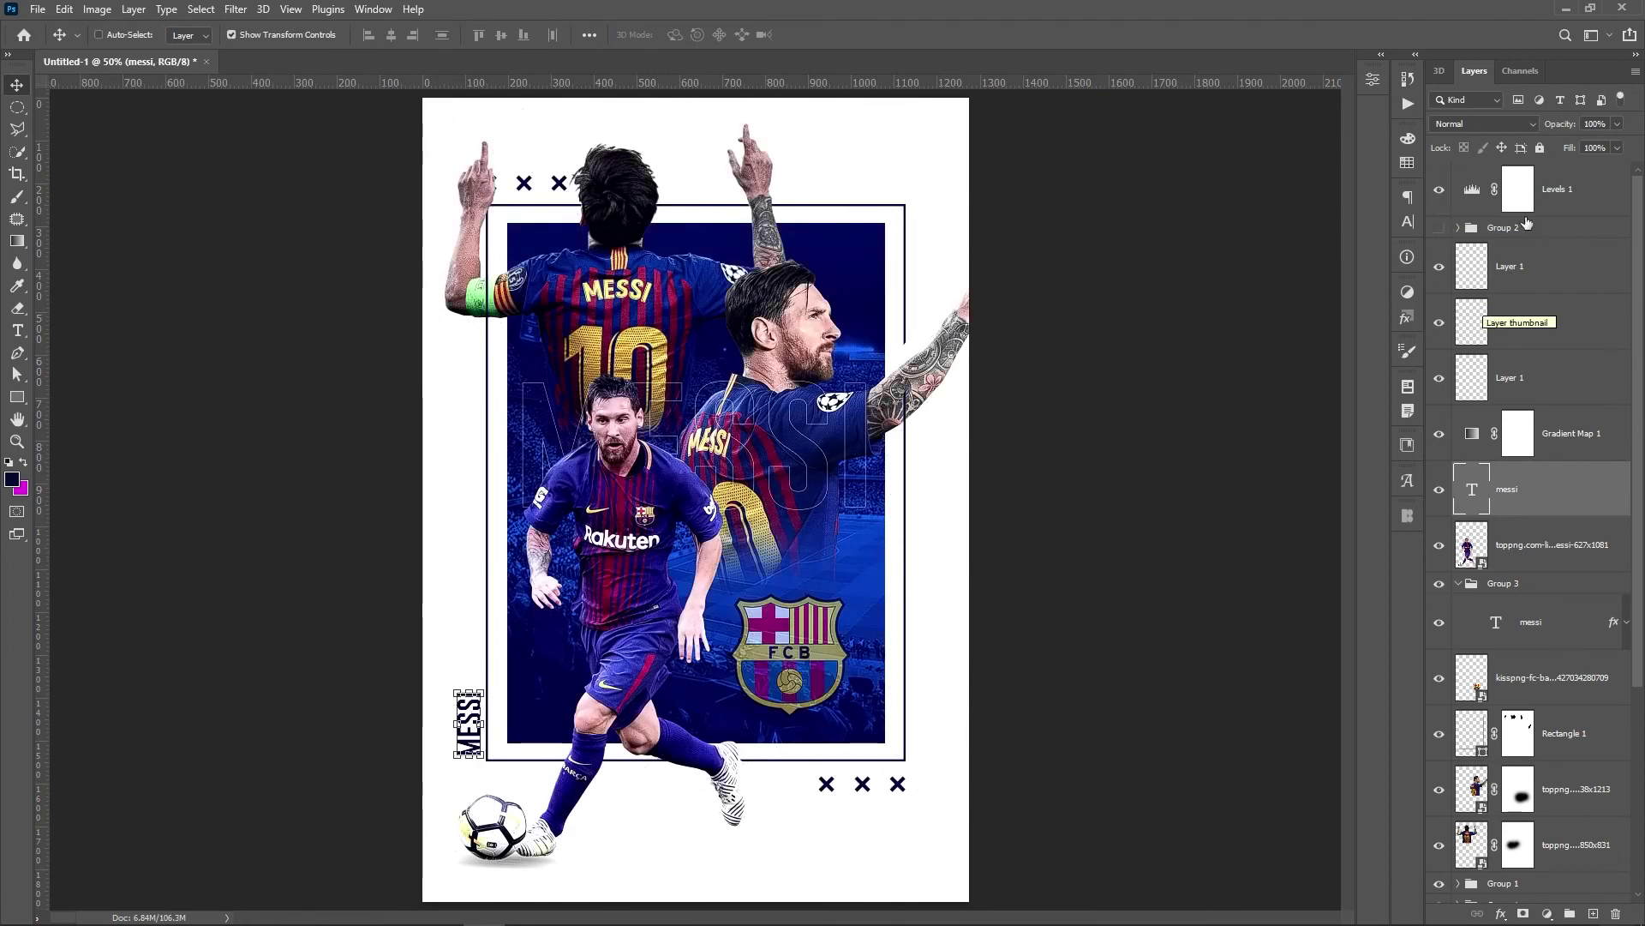
pyautogui.click(1594, 194)
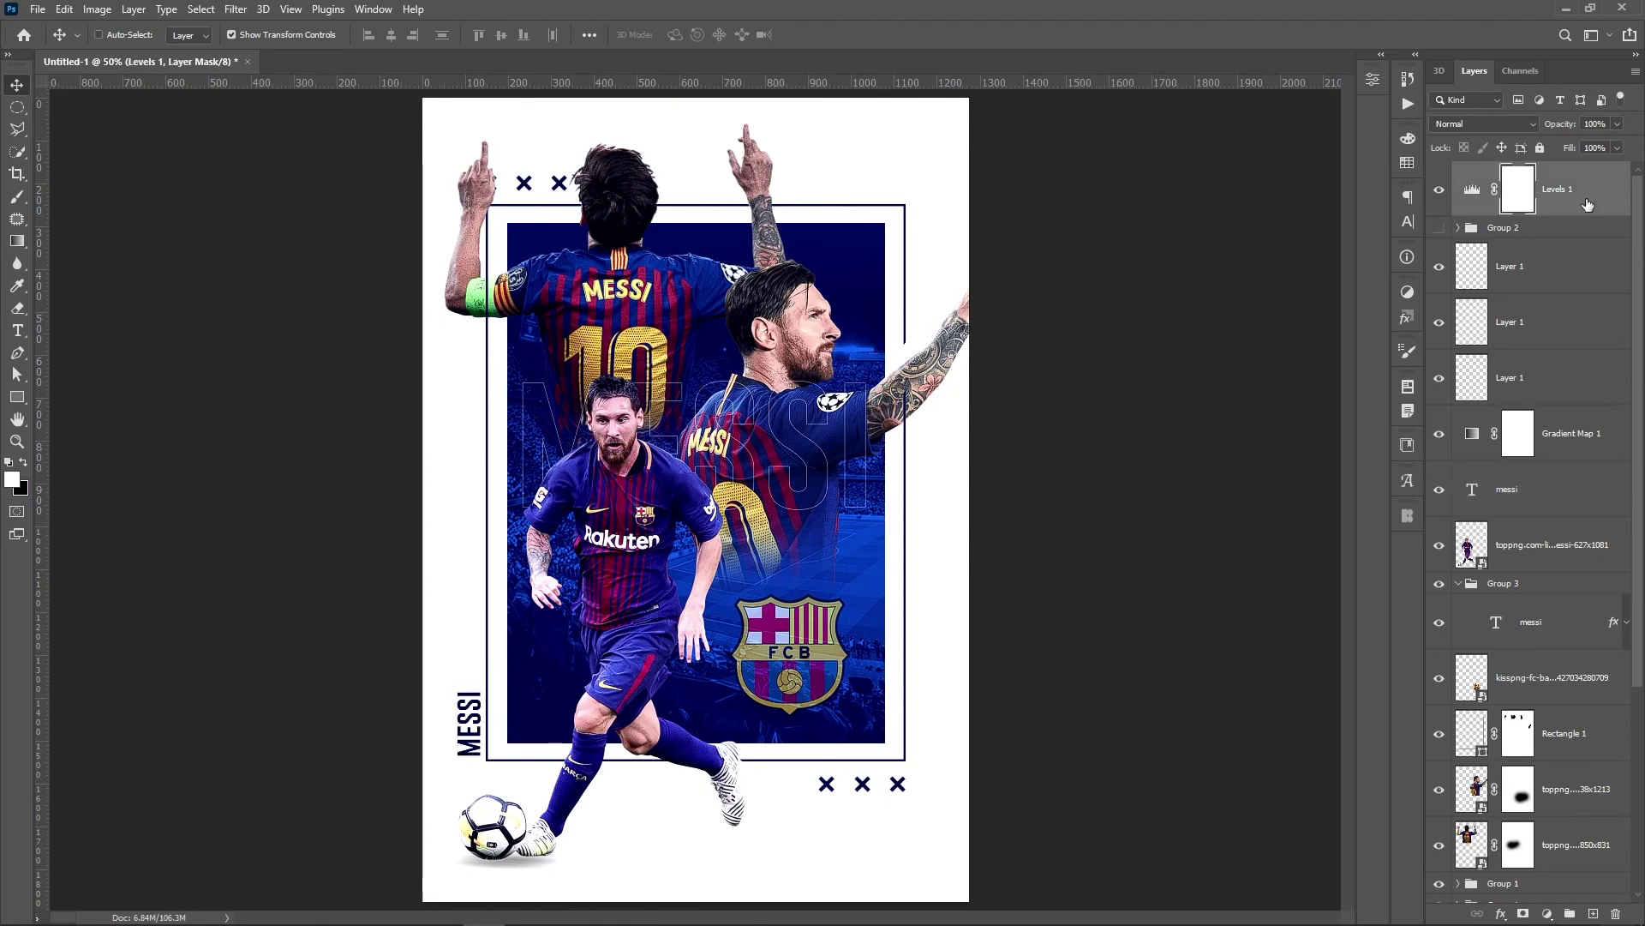
pyautogui.press('Tab')
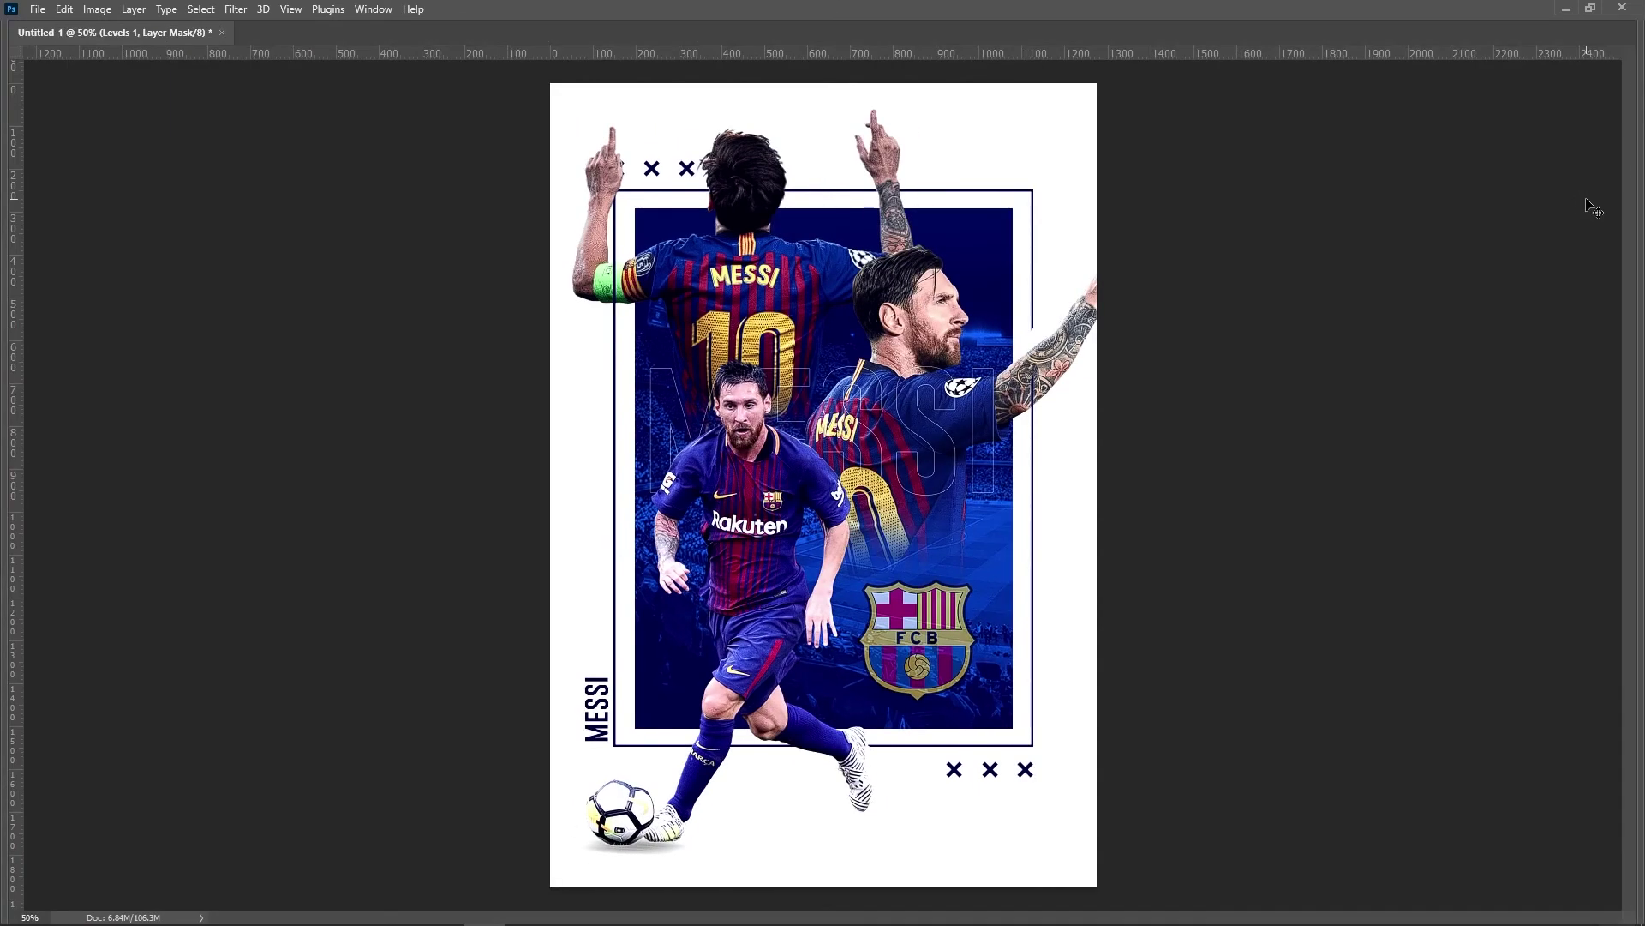